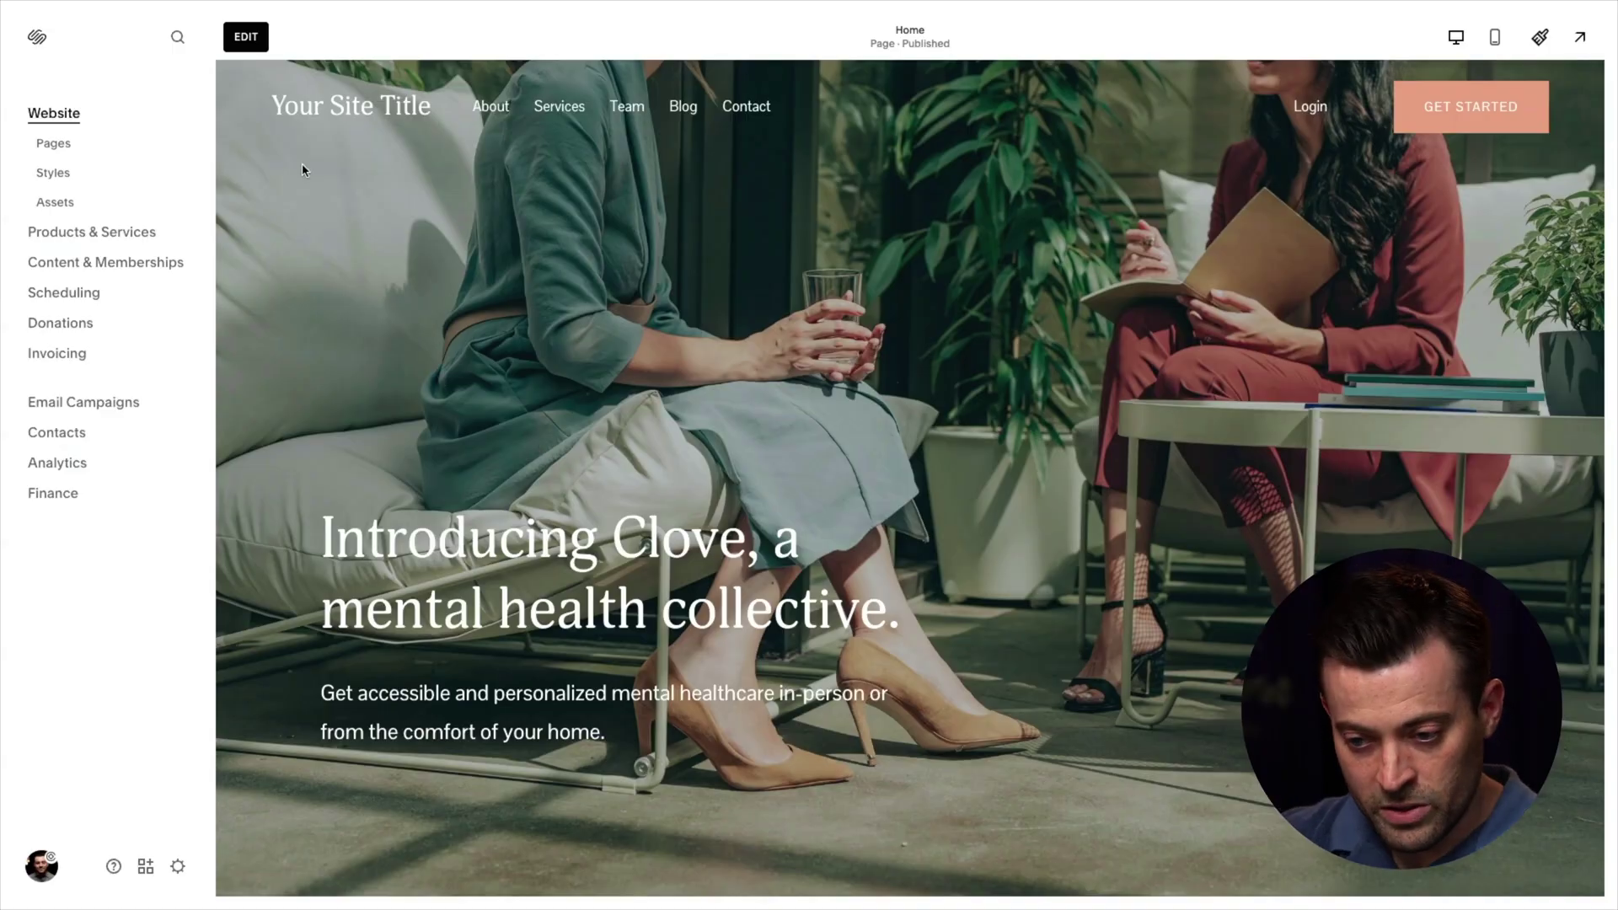
- Open the homepage in the editor and start adding a section below Our services
left_click(245, 37)
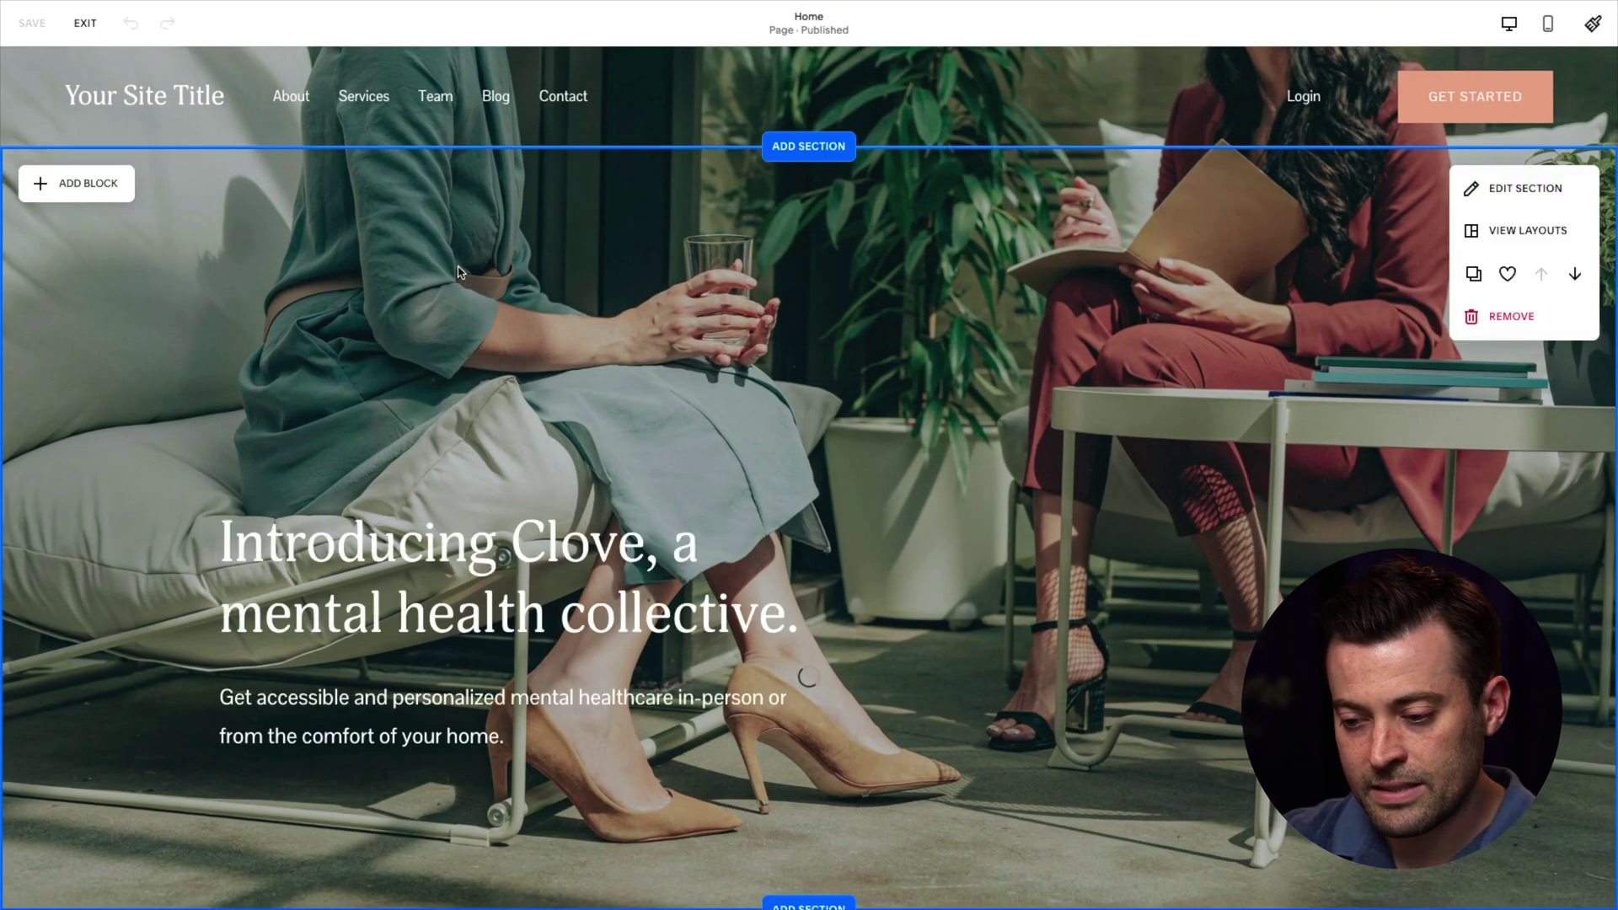
scroll(689, 383, "down", 9)
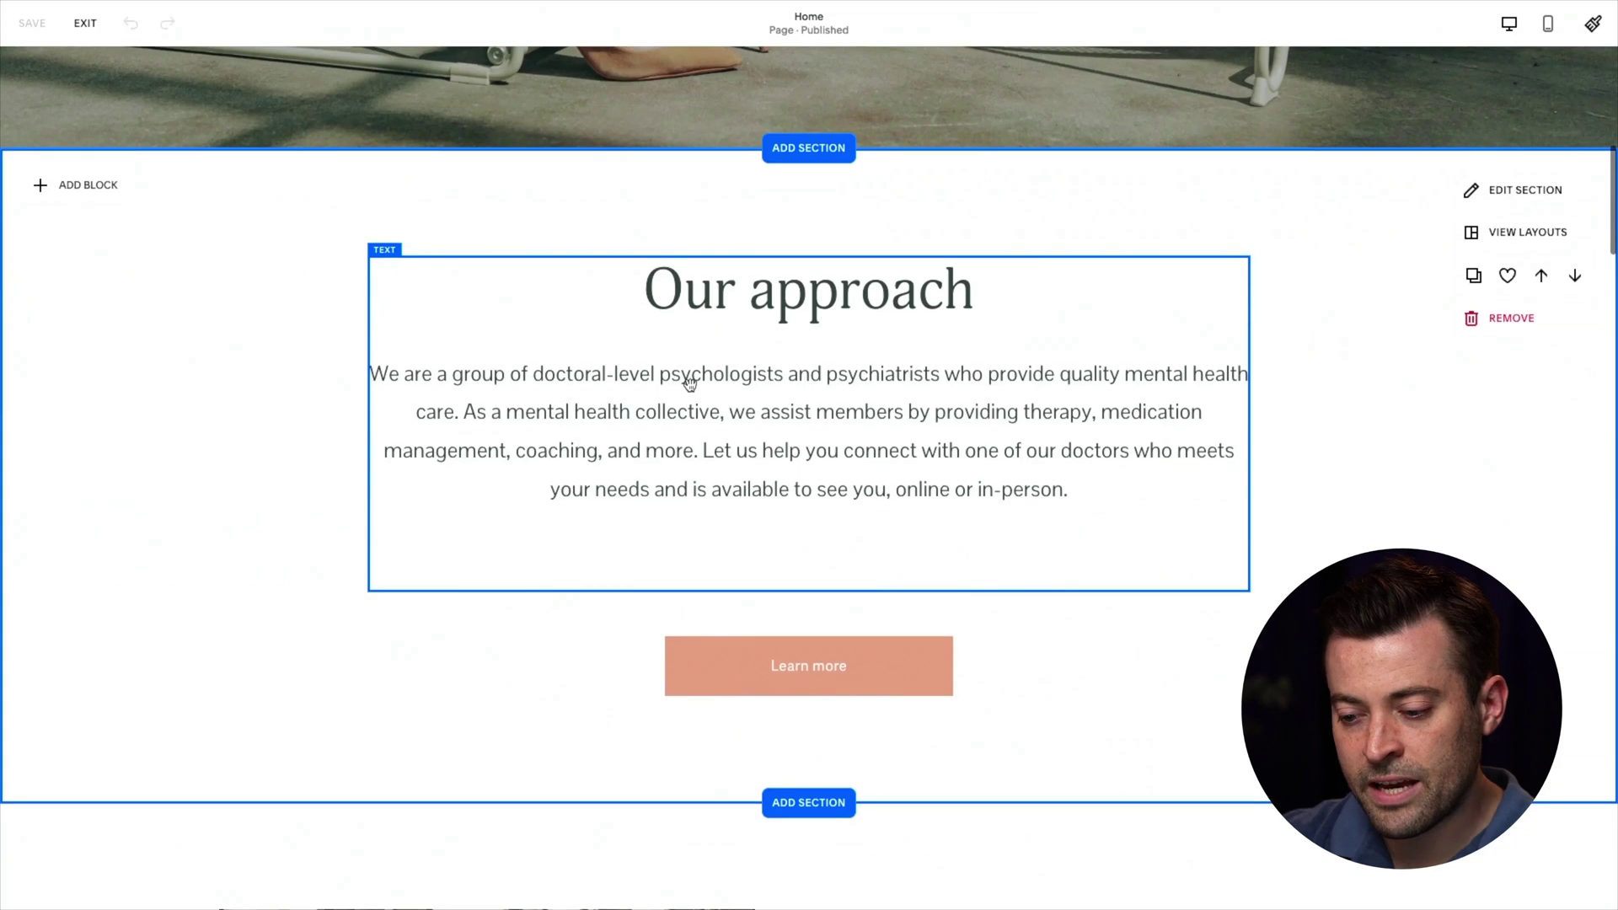
scroll(689, 383, "down", 4)
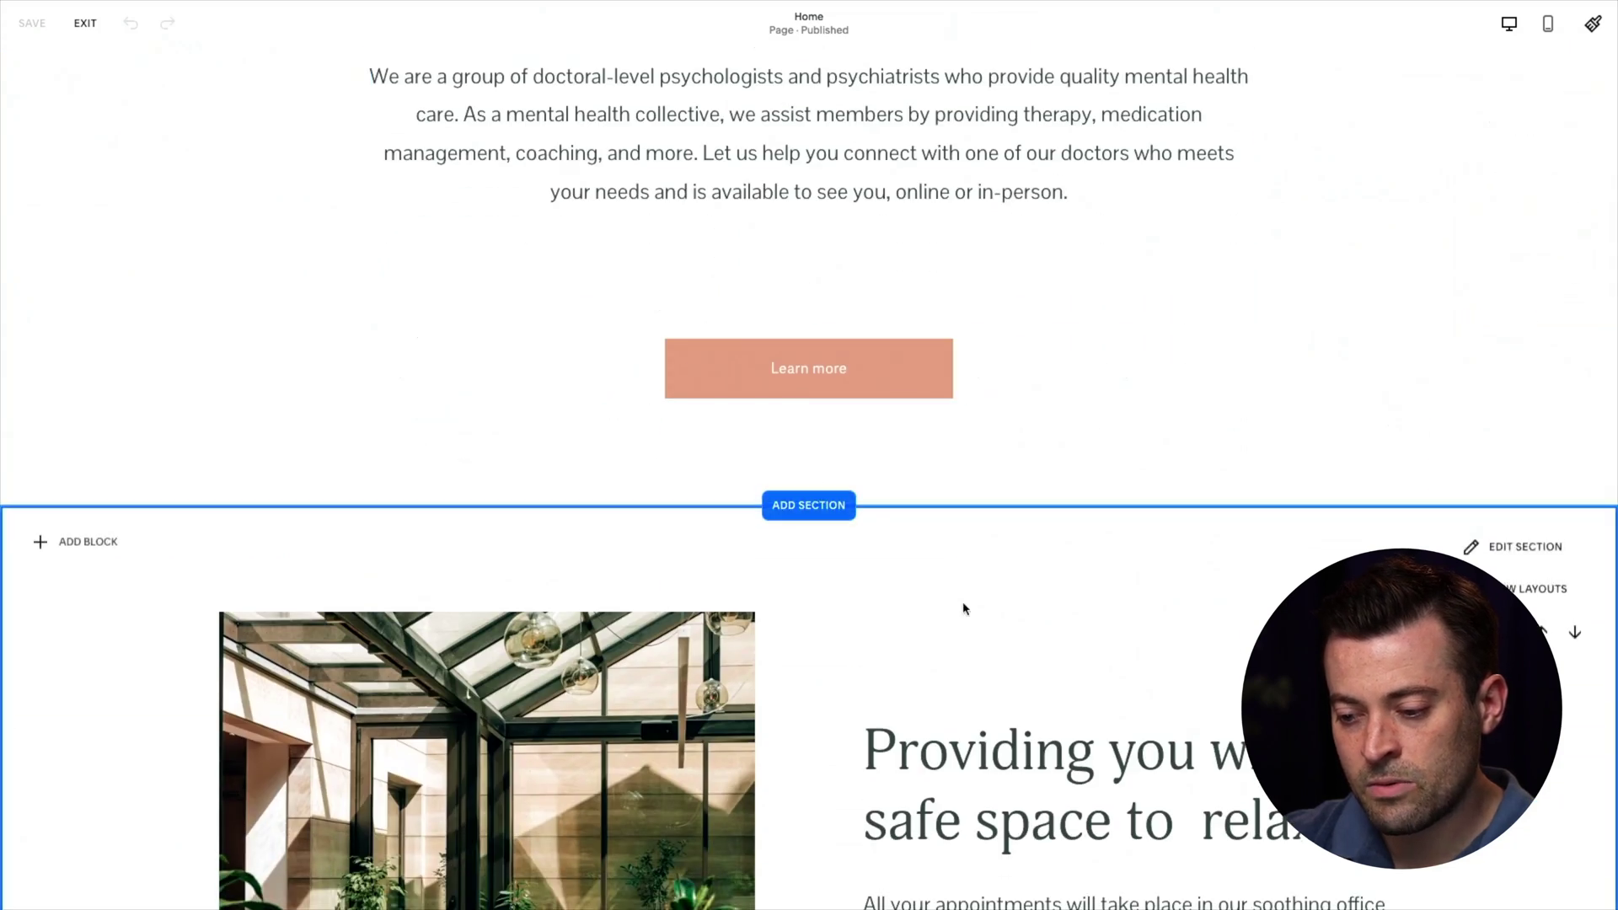
scroll(964, 609, "down", 19)
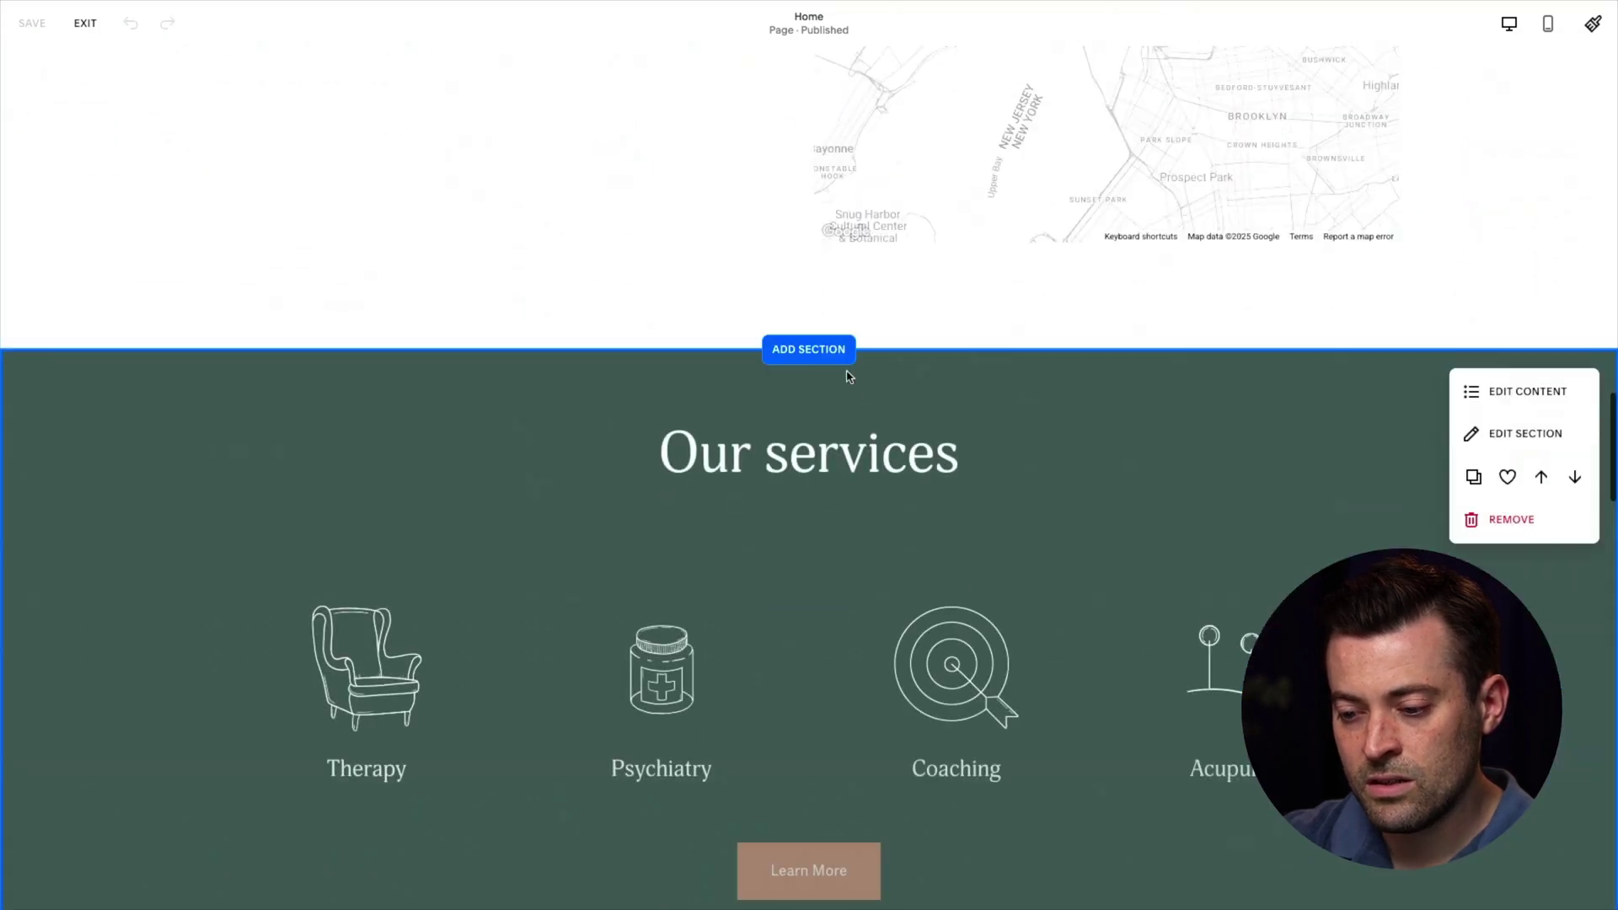
scroll(826, 362, "down", 7)
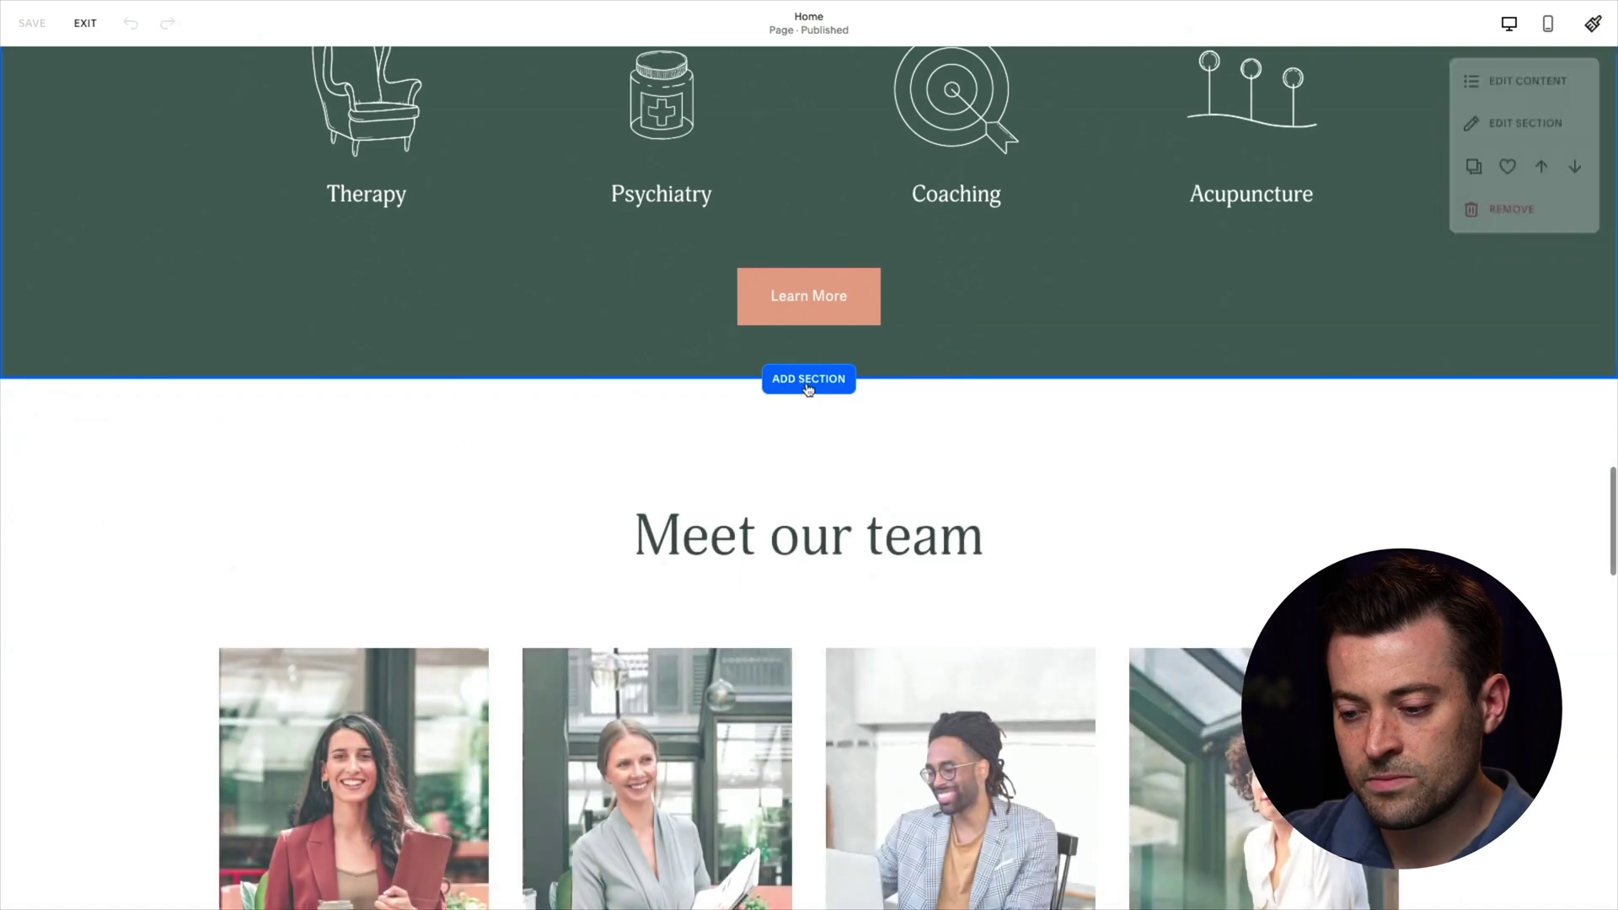
left_click(807, 386)
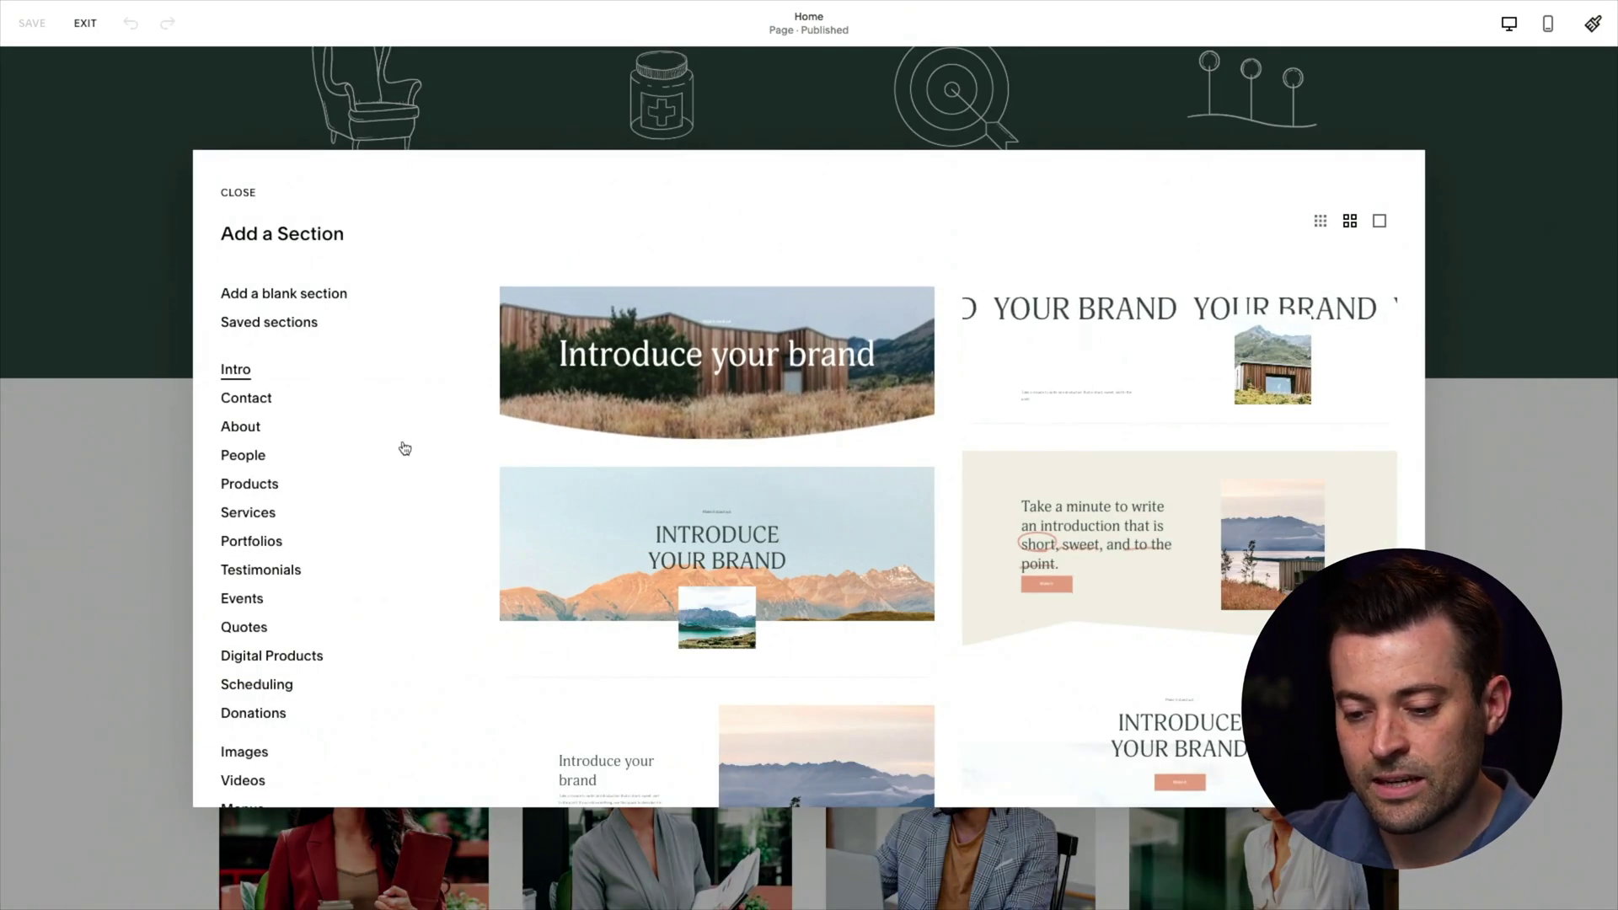
- Switch to the Classic Editor section library and show the List layouts
scroll(346, 517, "down", 1)
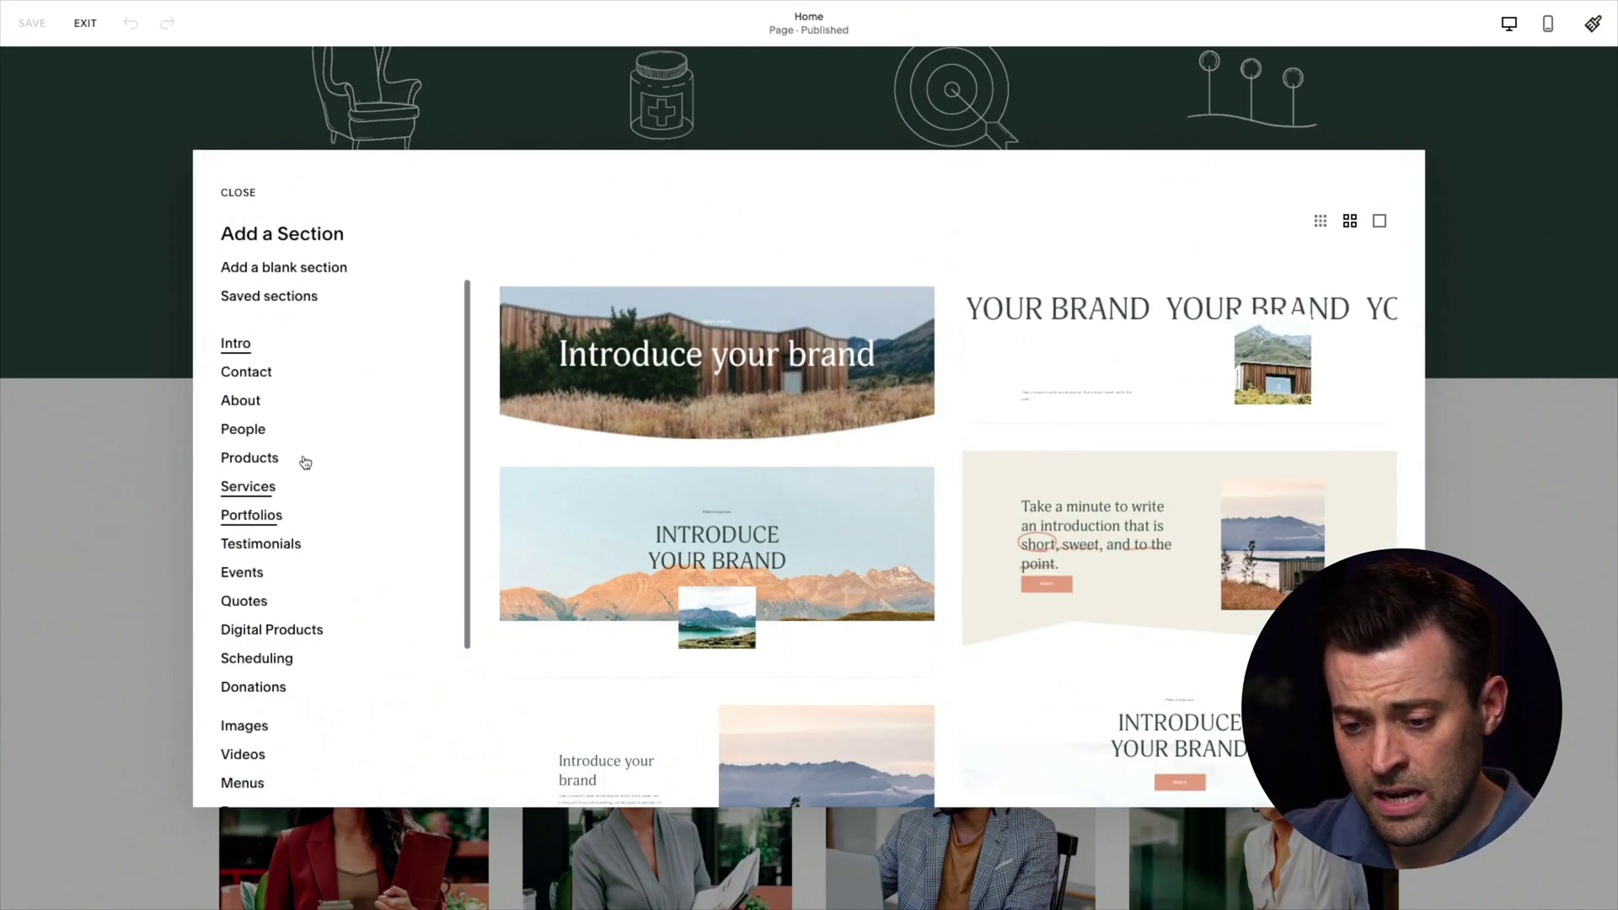
left_click(265, 430)
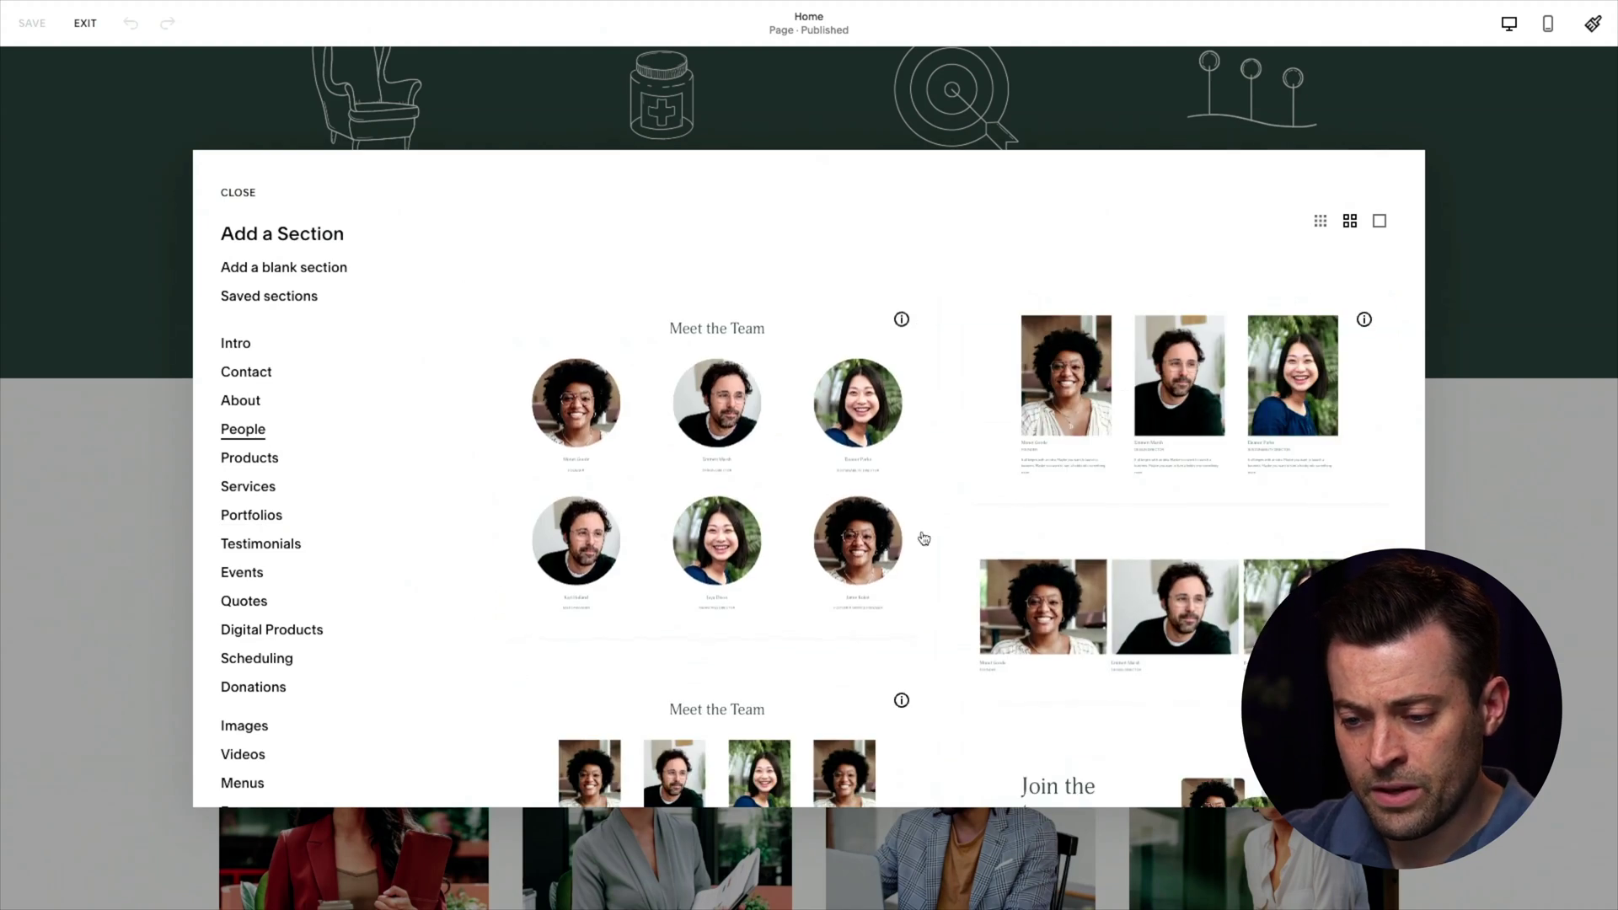
scroll(397, 573, "down", 4)
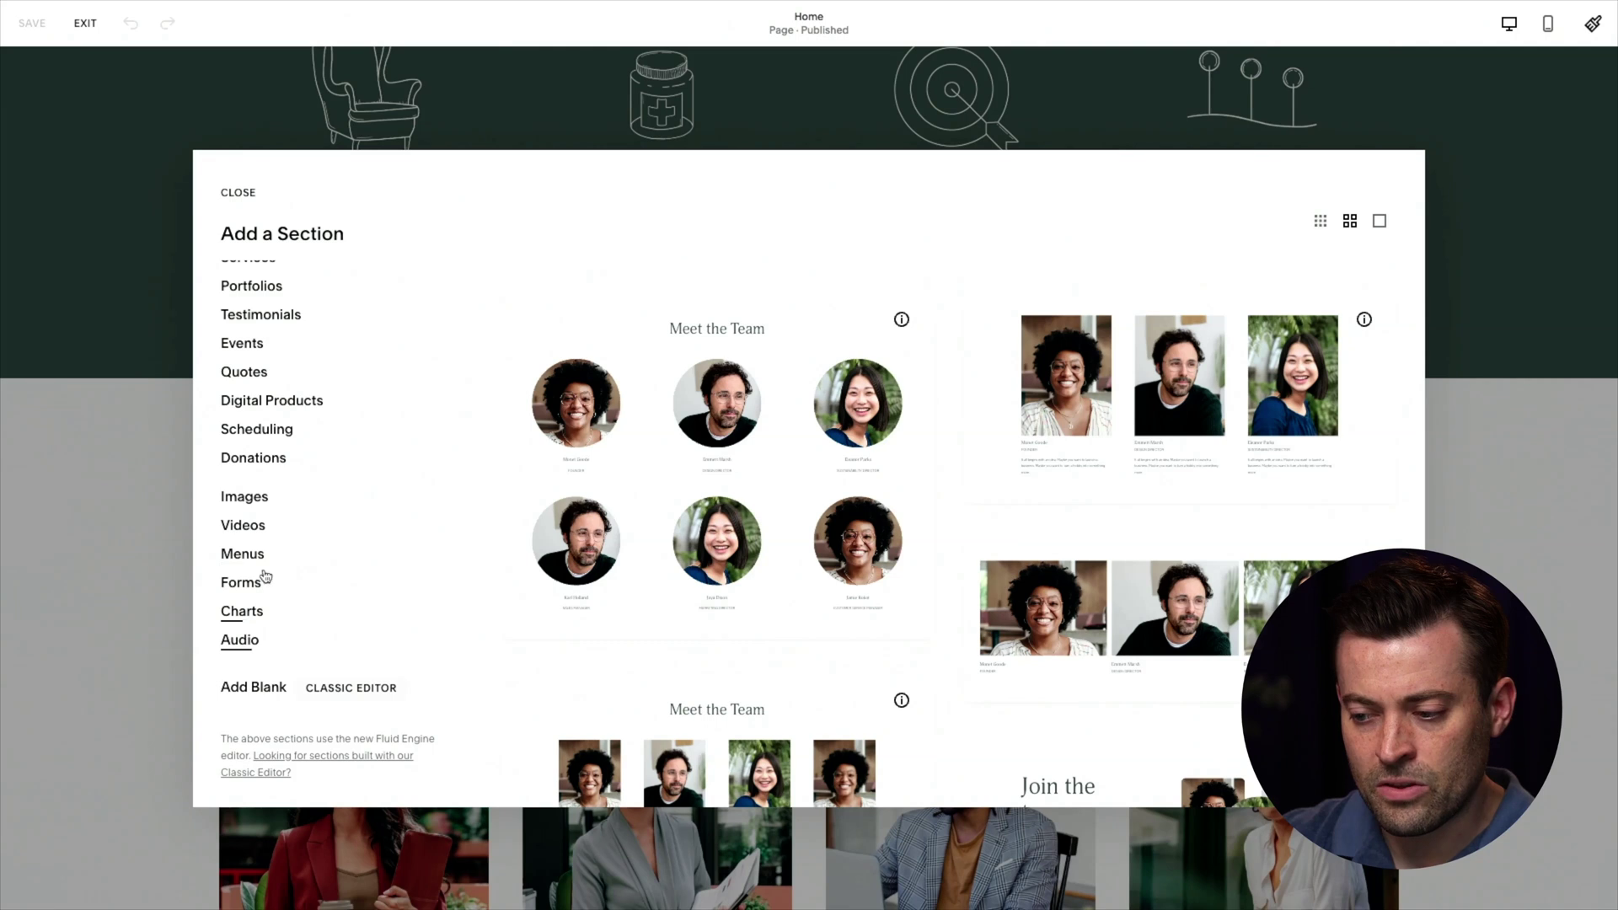
left_click(274, 768)
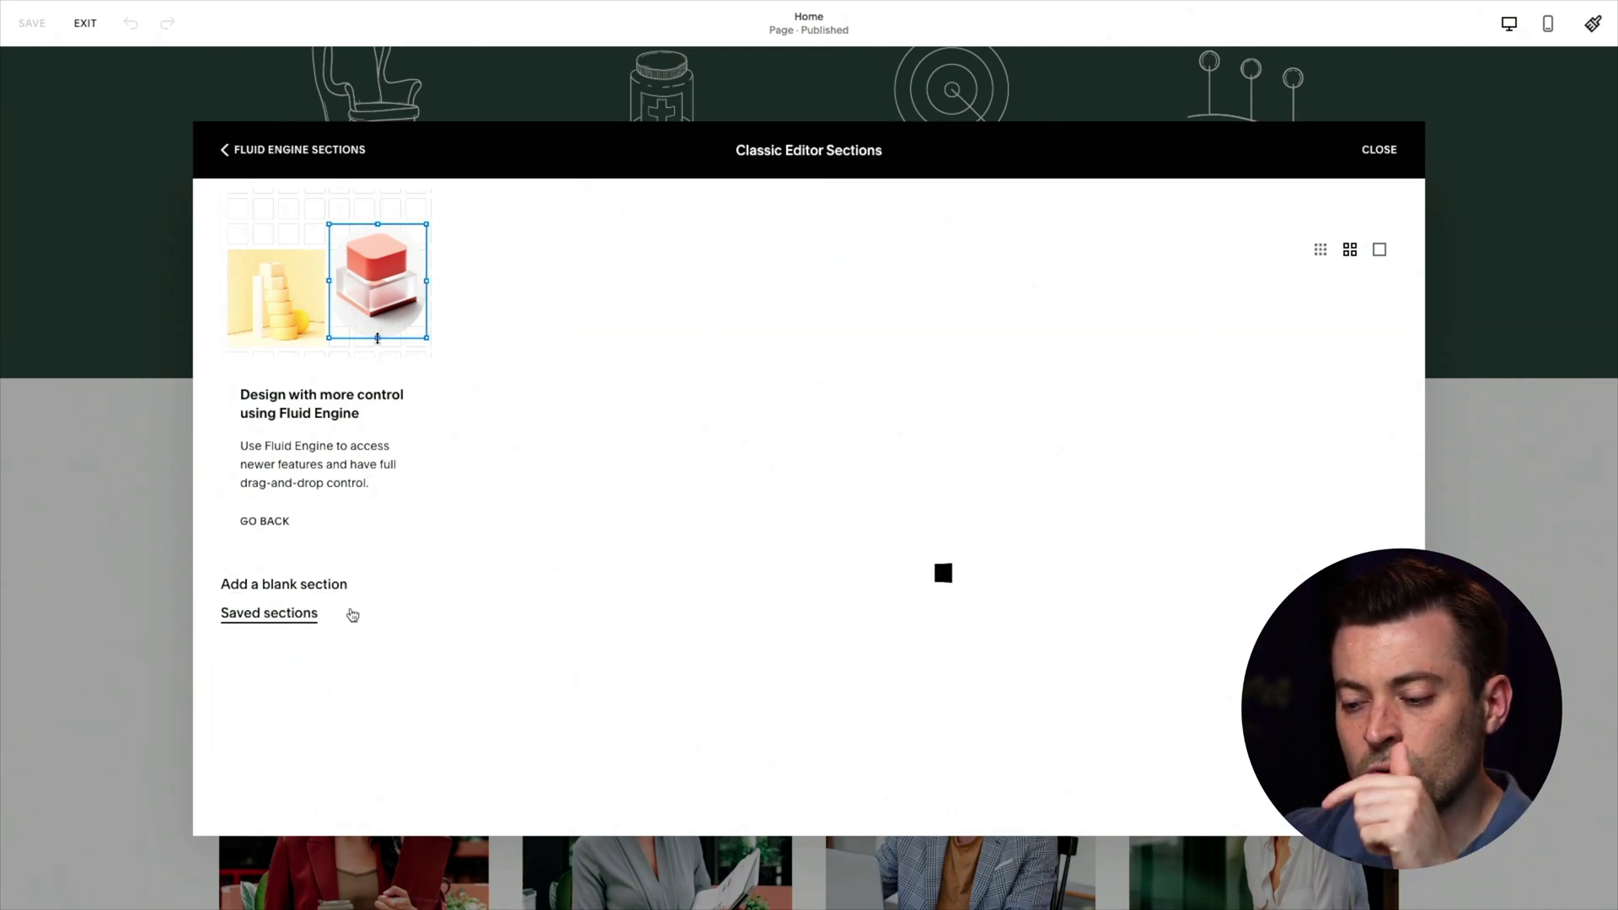
left_click(278, 689)
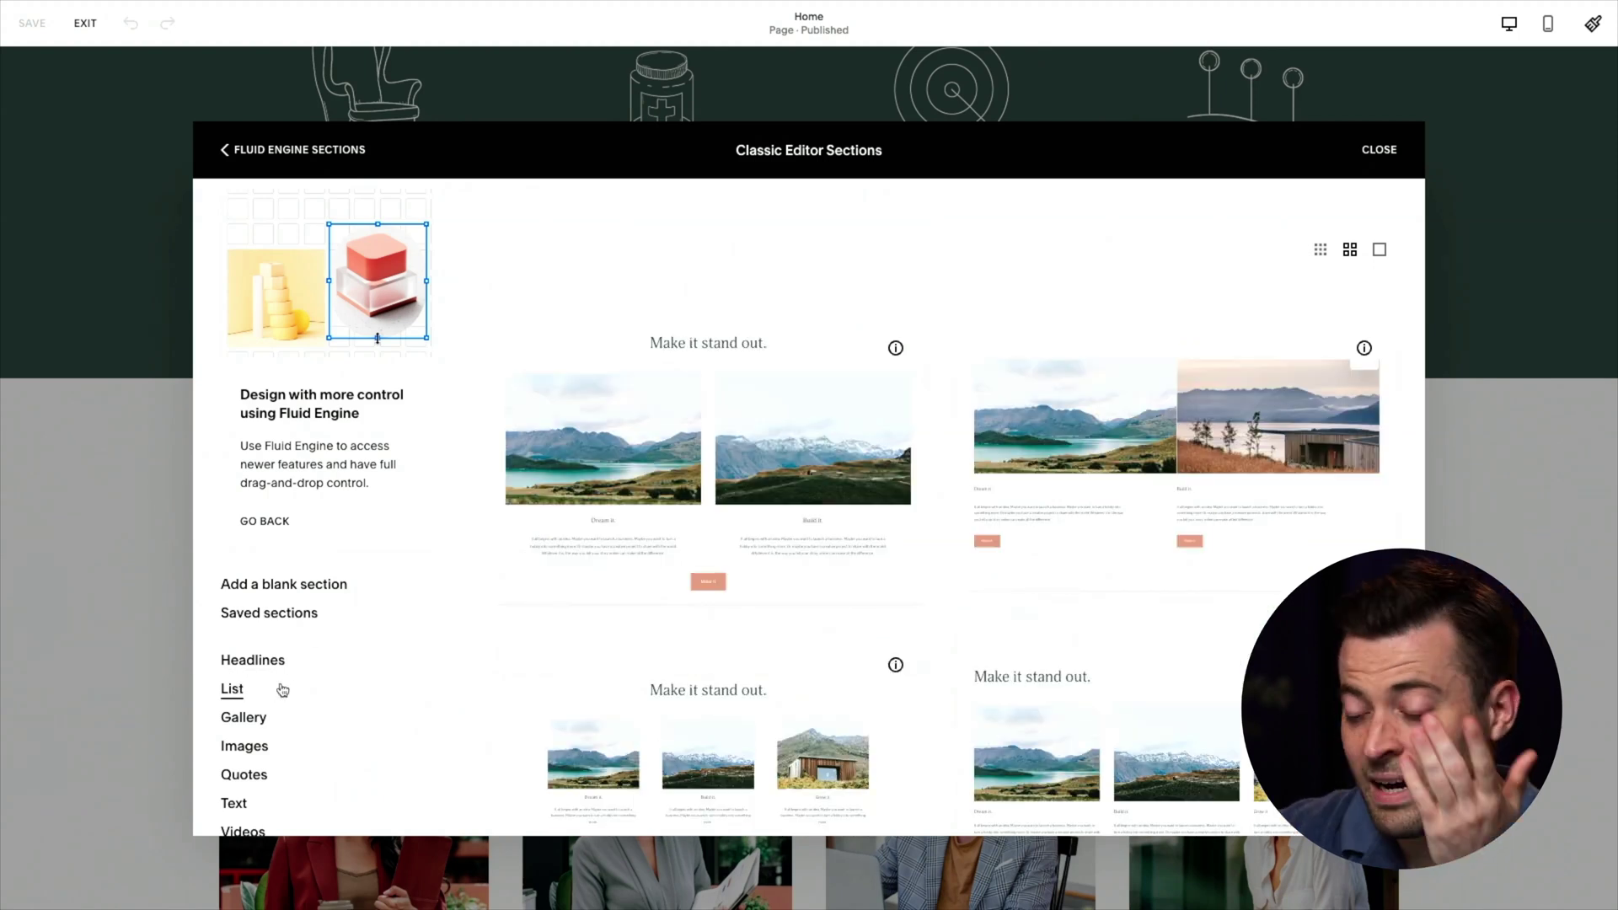
scroll(707, 662, "down", 2)
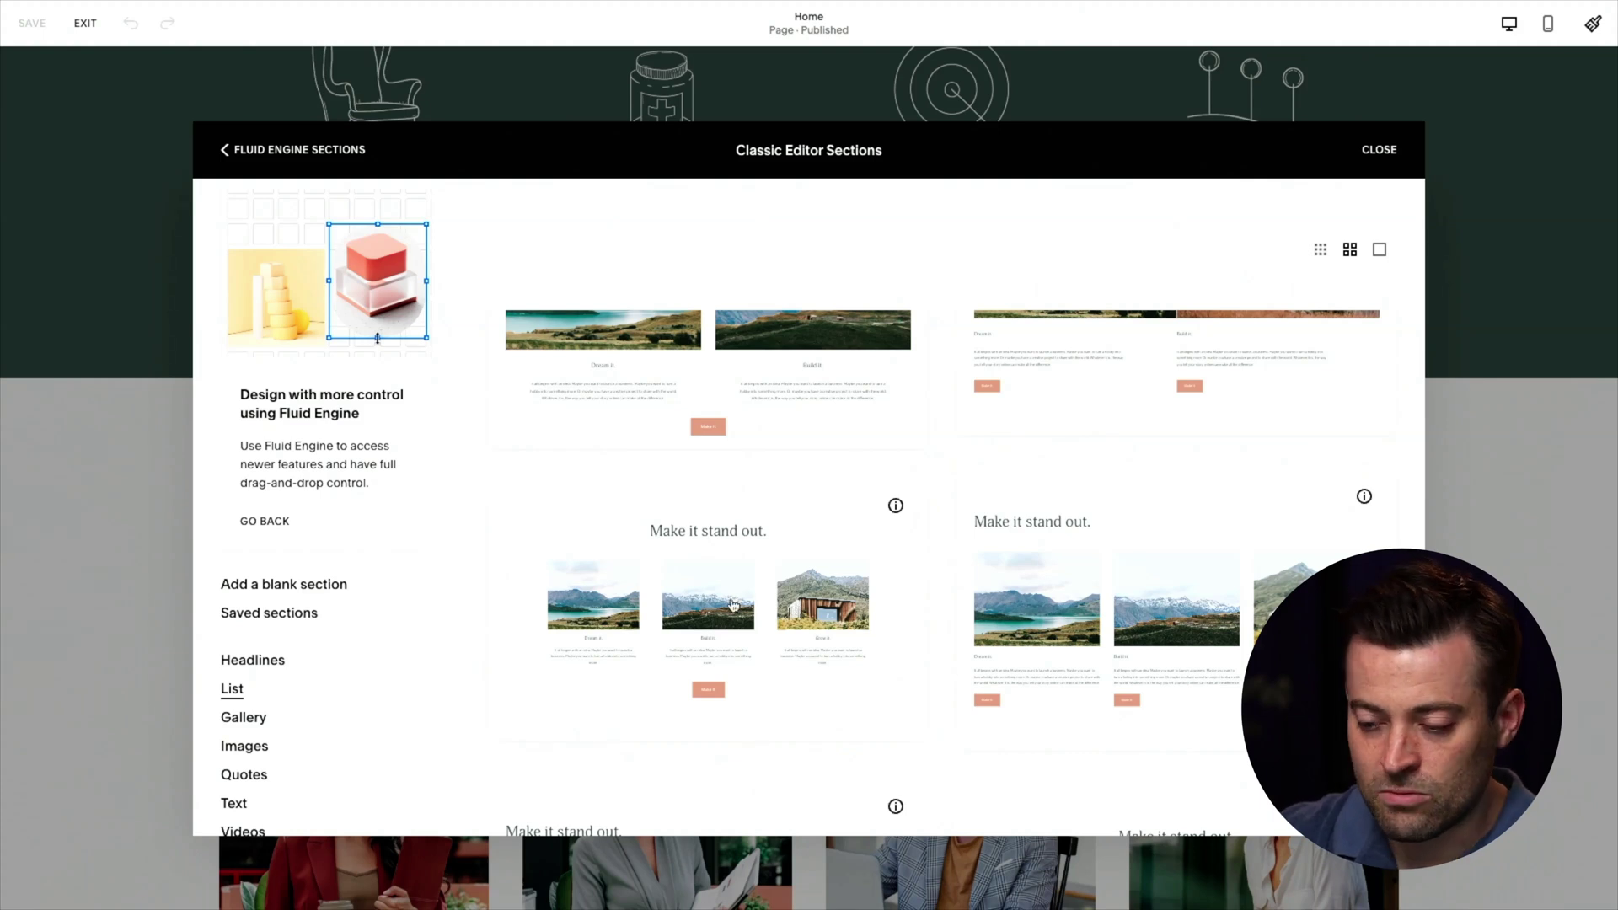
- Insert the three-image List layout with Dream it, Build it and Grow it cards, then review it
left_click(732, 604)
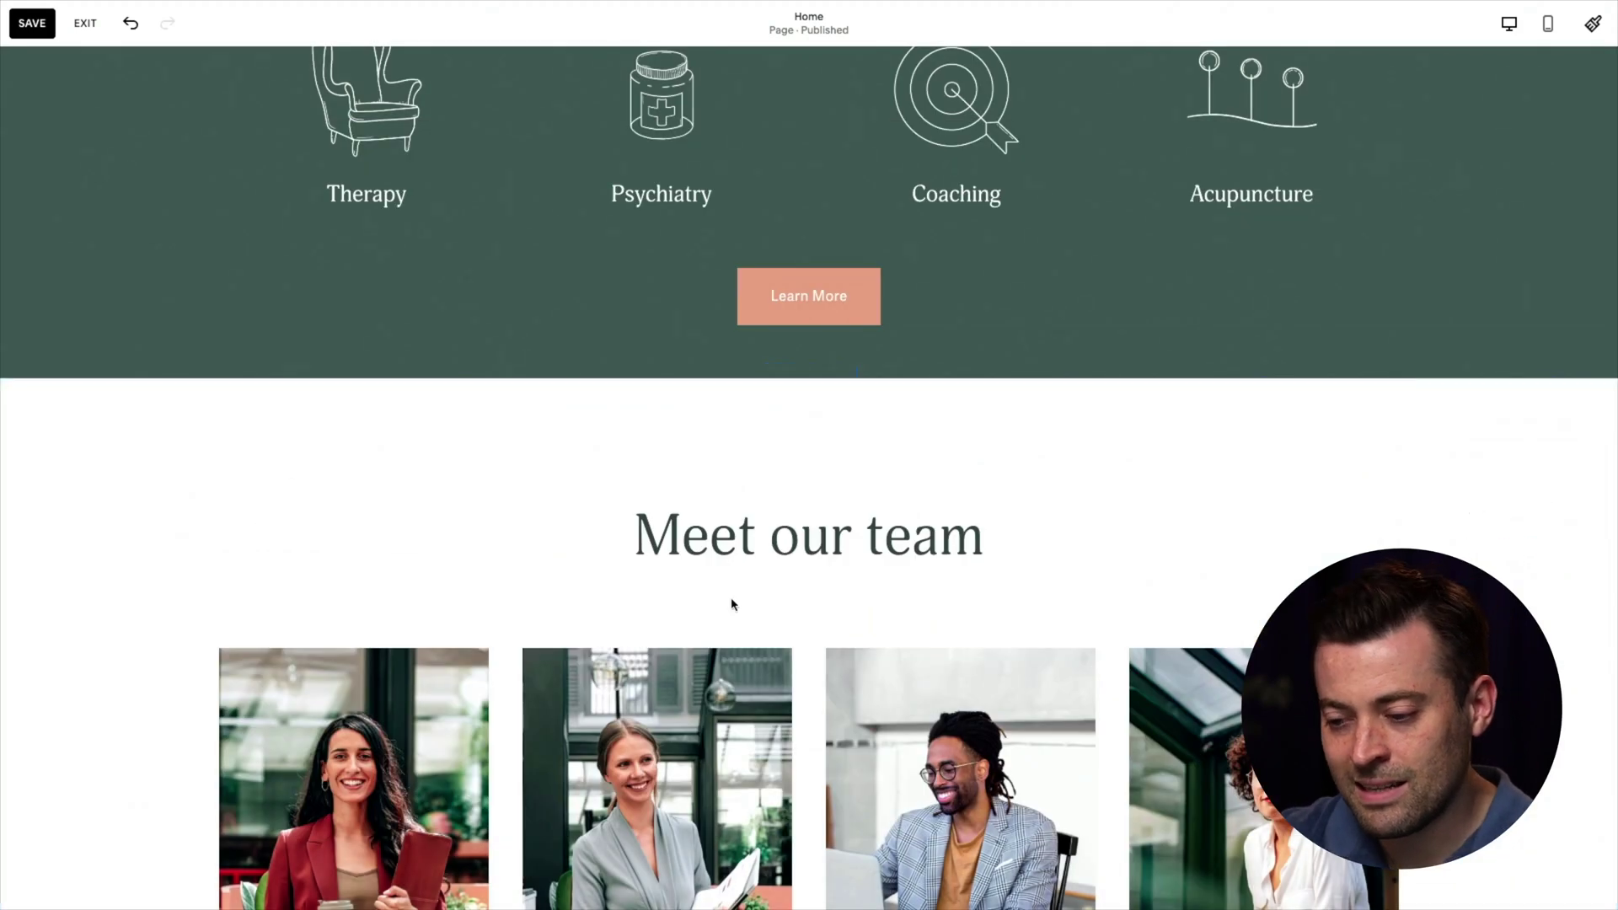
scroll(732, 604, "down", 15)
scroll(903, 516, "down", 20)
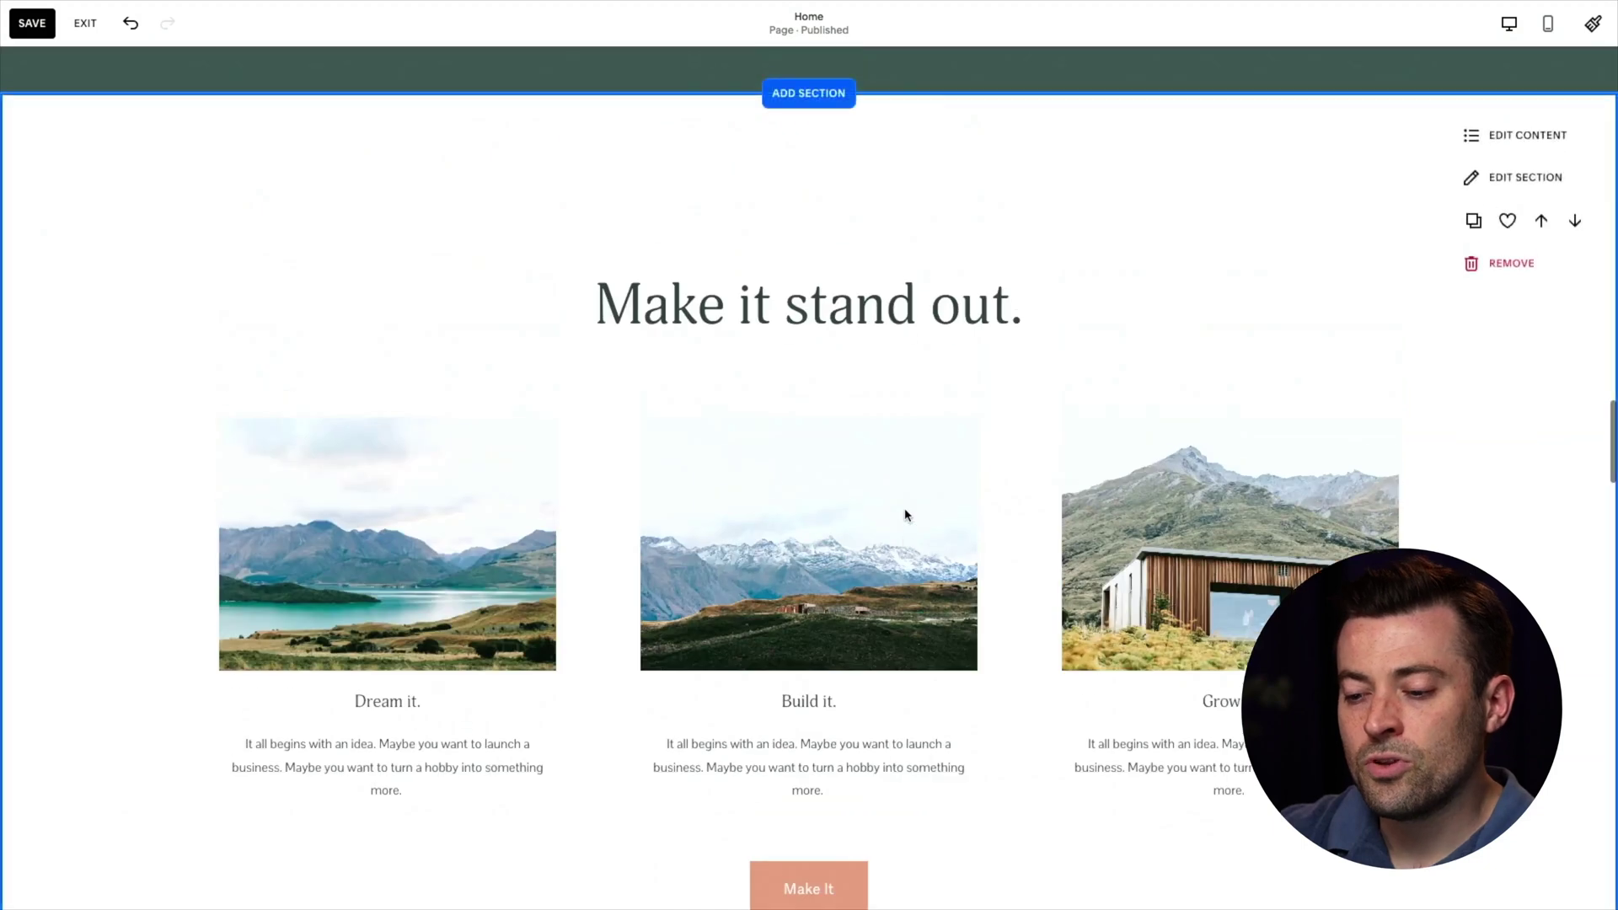
scroll(905, 516, "up", 15)
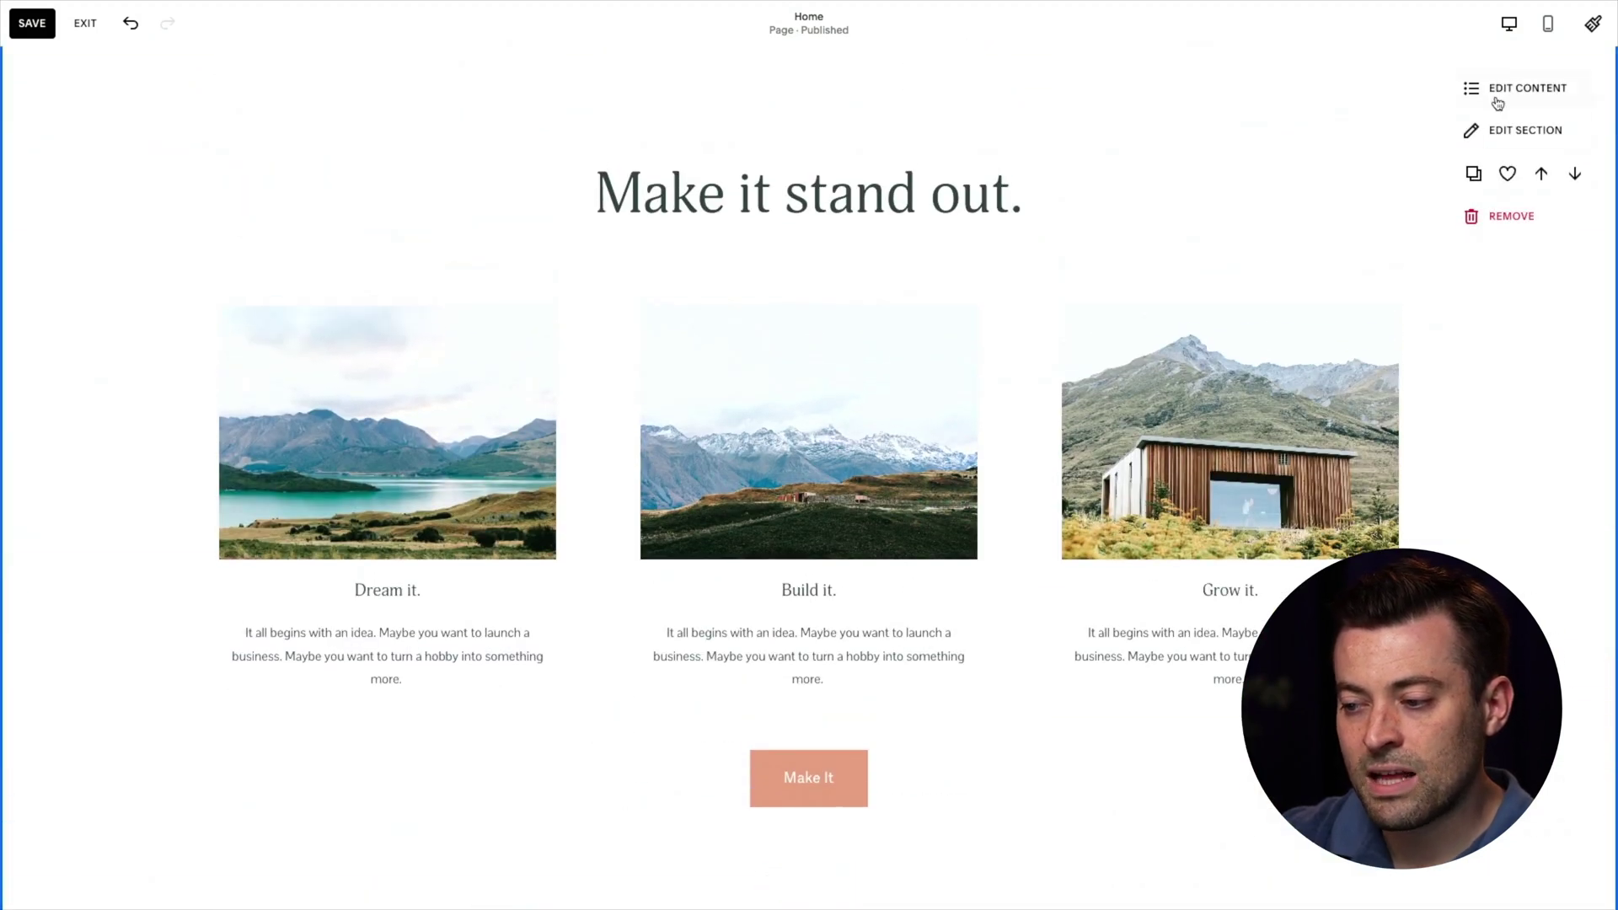
scroll(1340, 412, "down", 10)
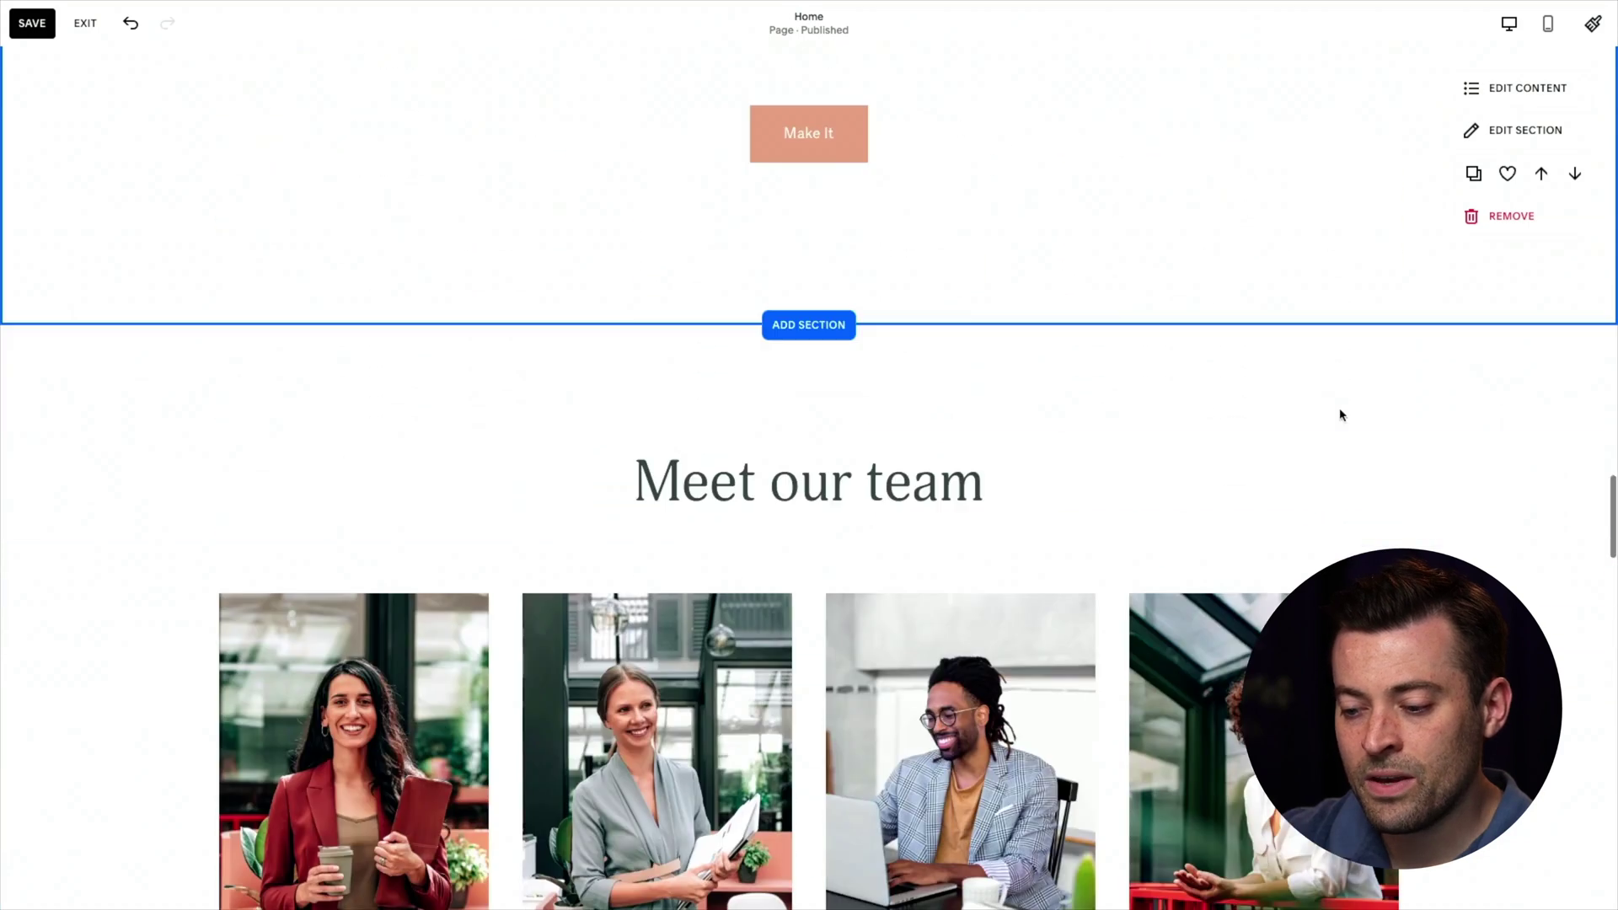
scroll(1177, 431, "down", 10)
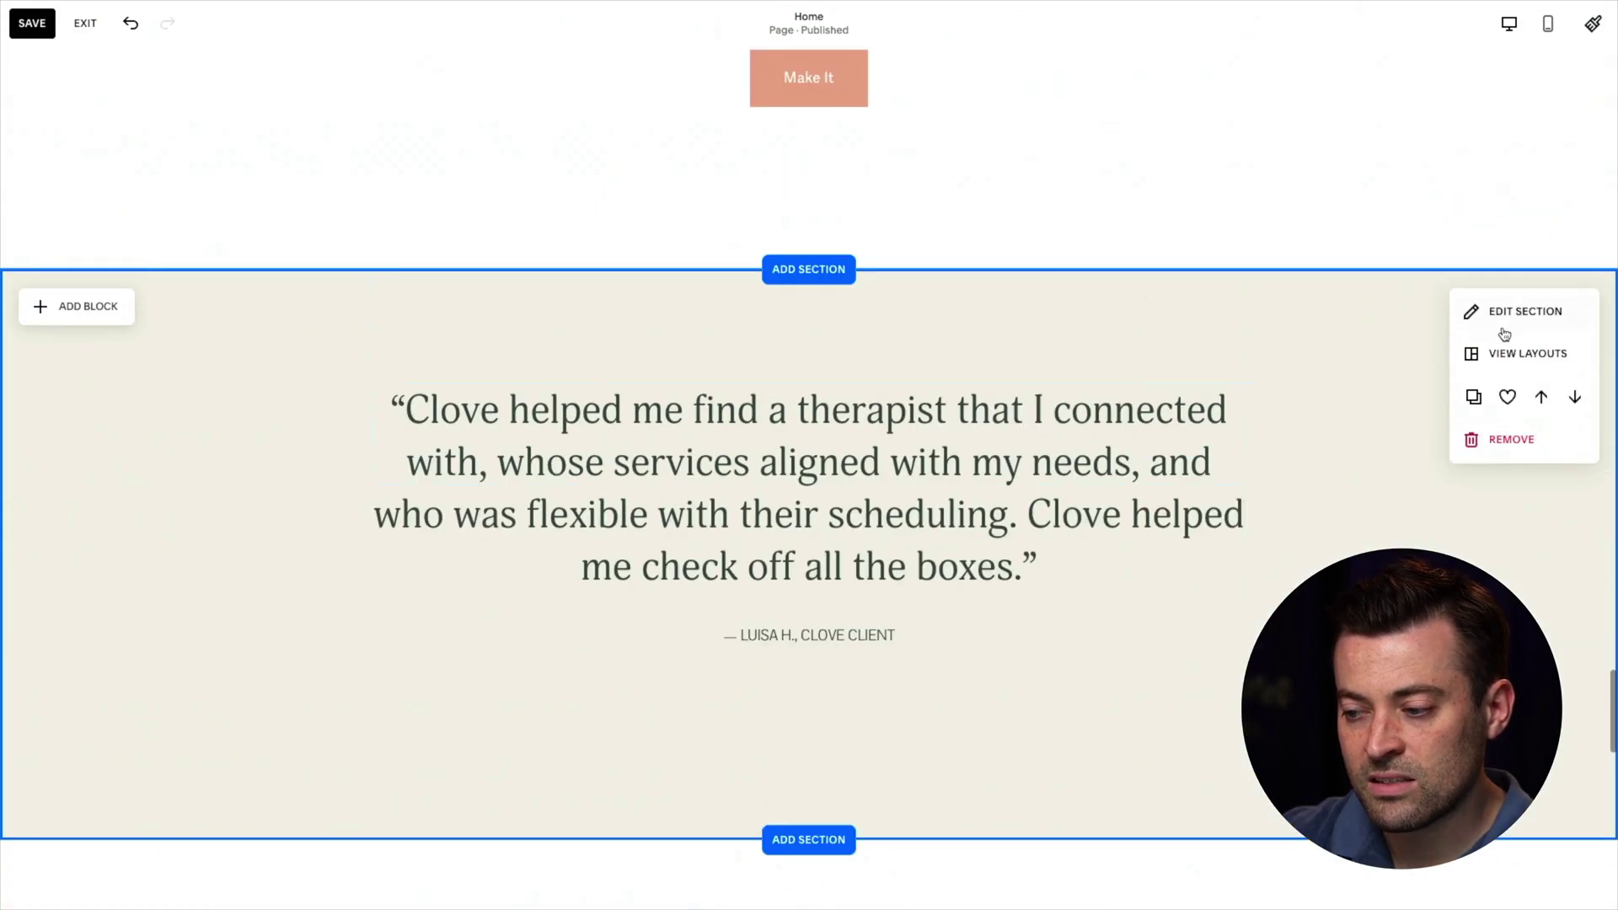
scroll(1262, 365, "up", 10)
scroll(1263, 365, "down", 10)
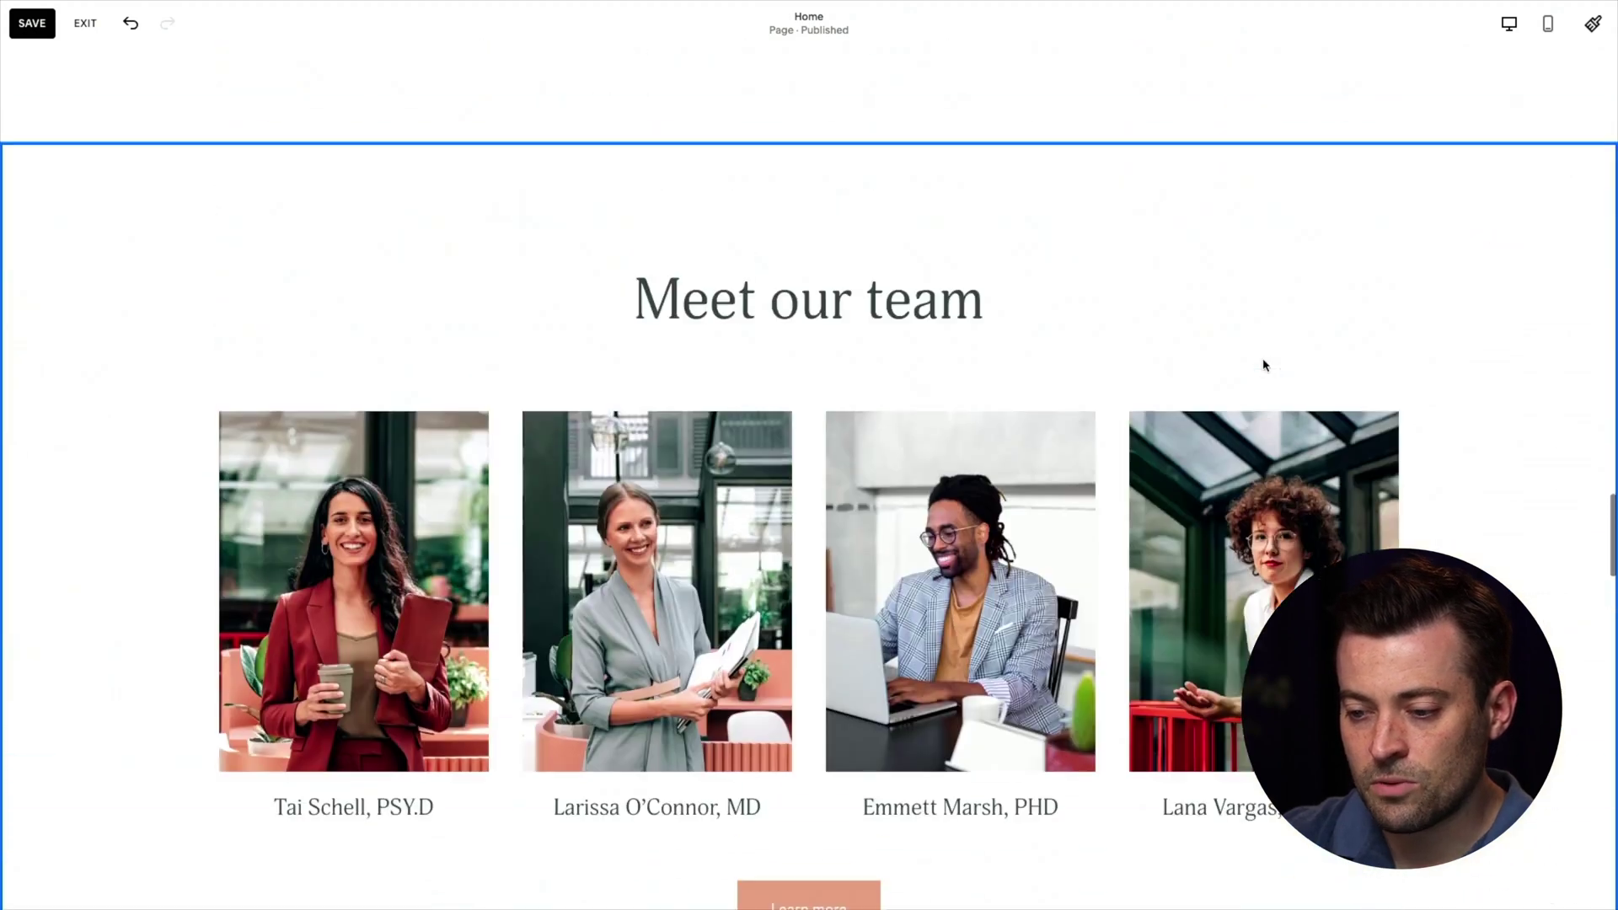
scroll(1262, 363, "up", 8)
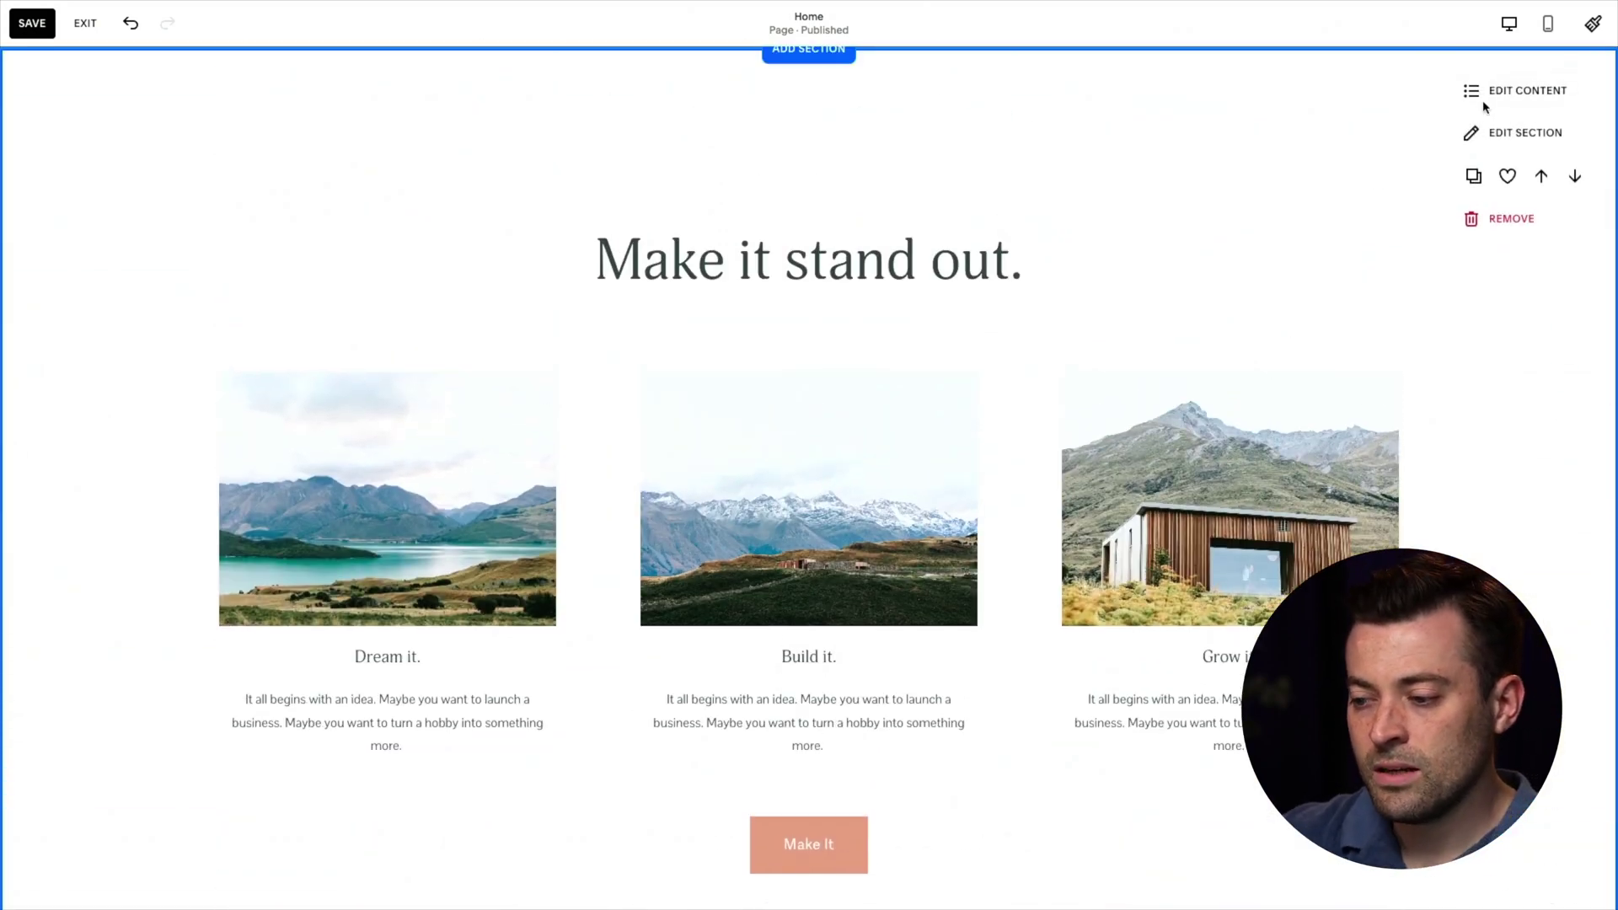
- Open the Dream it. card from the section content and select its title
left_click(1479, 94)
left_click(1441, 138)
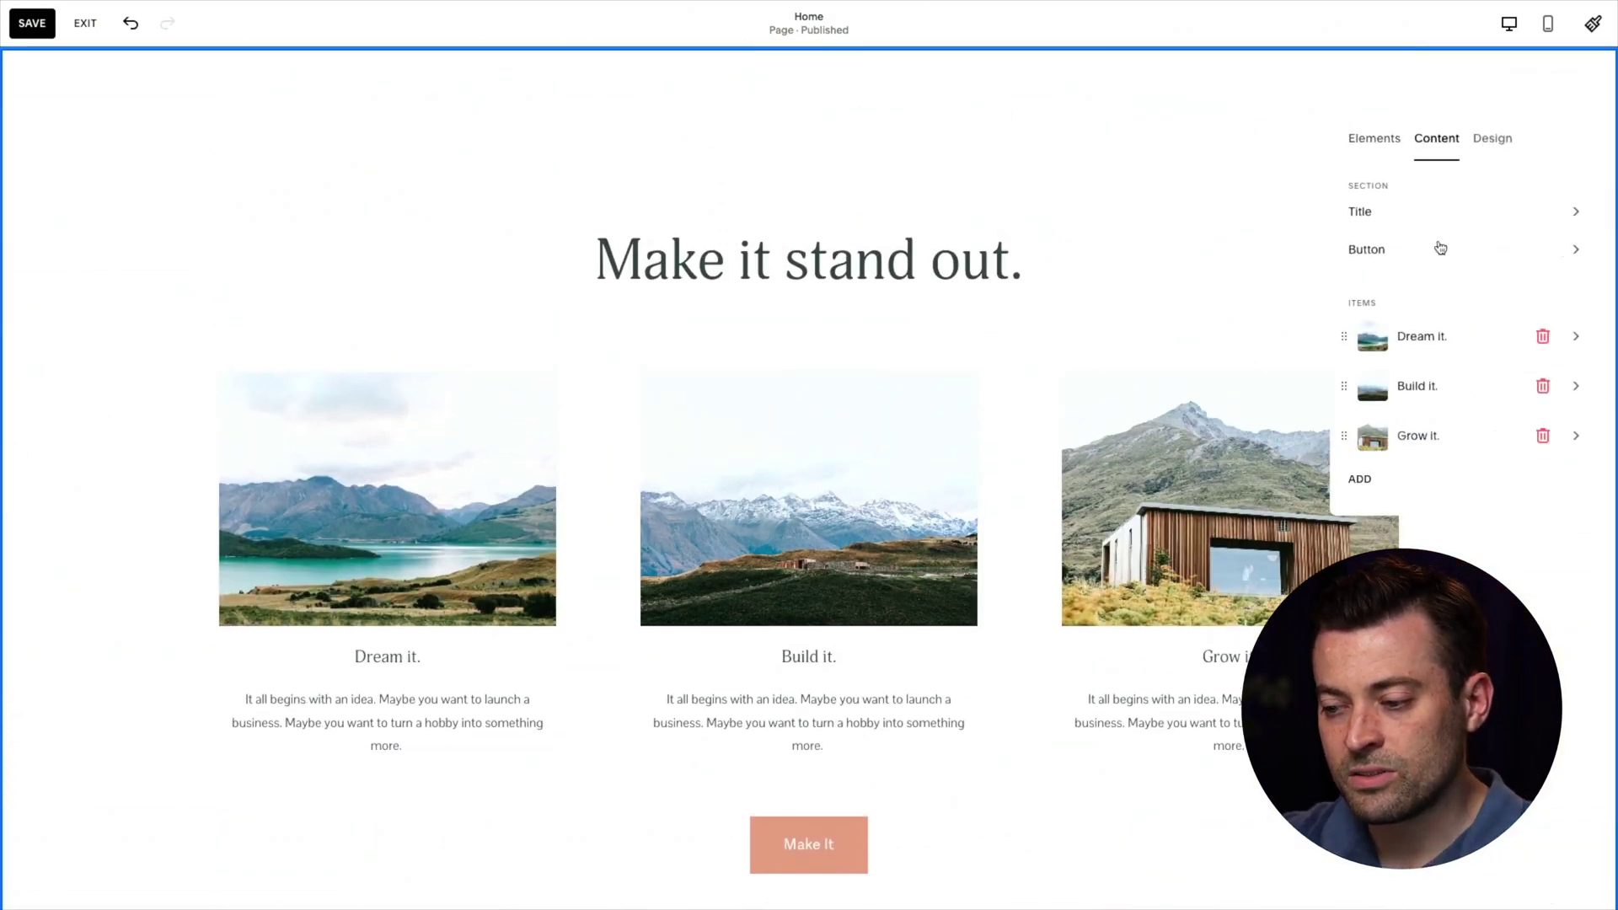
left_click(1433, 351)
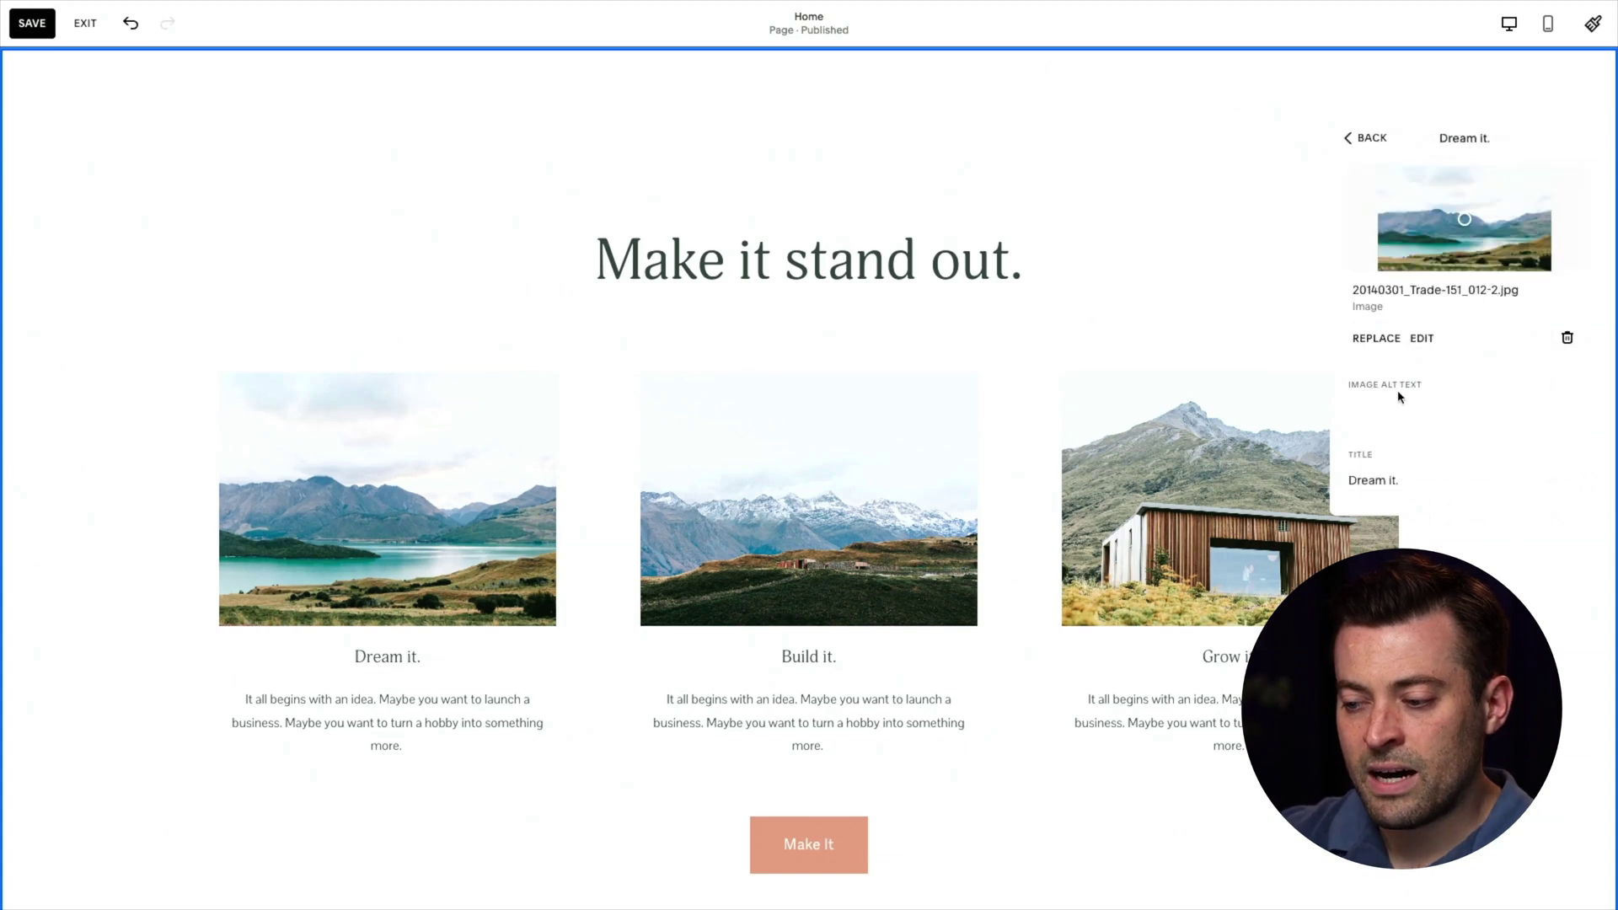
scroll(1394, 386, "down", 2)
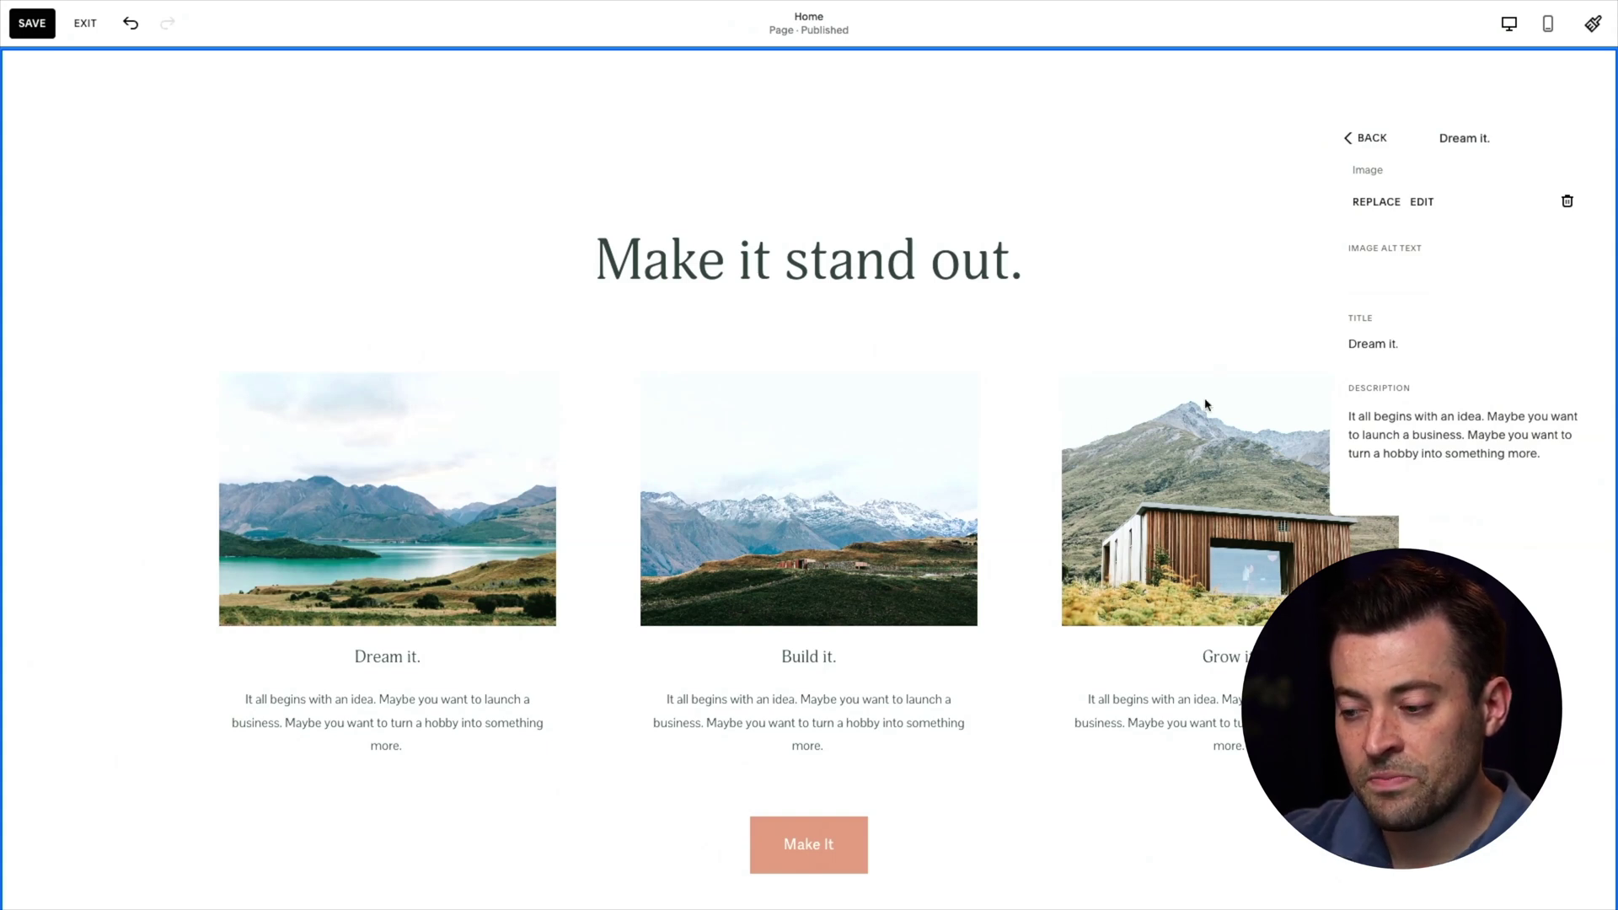
triple_click(1396, 352)
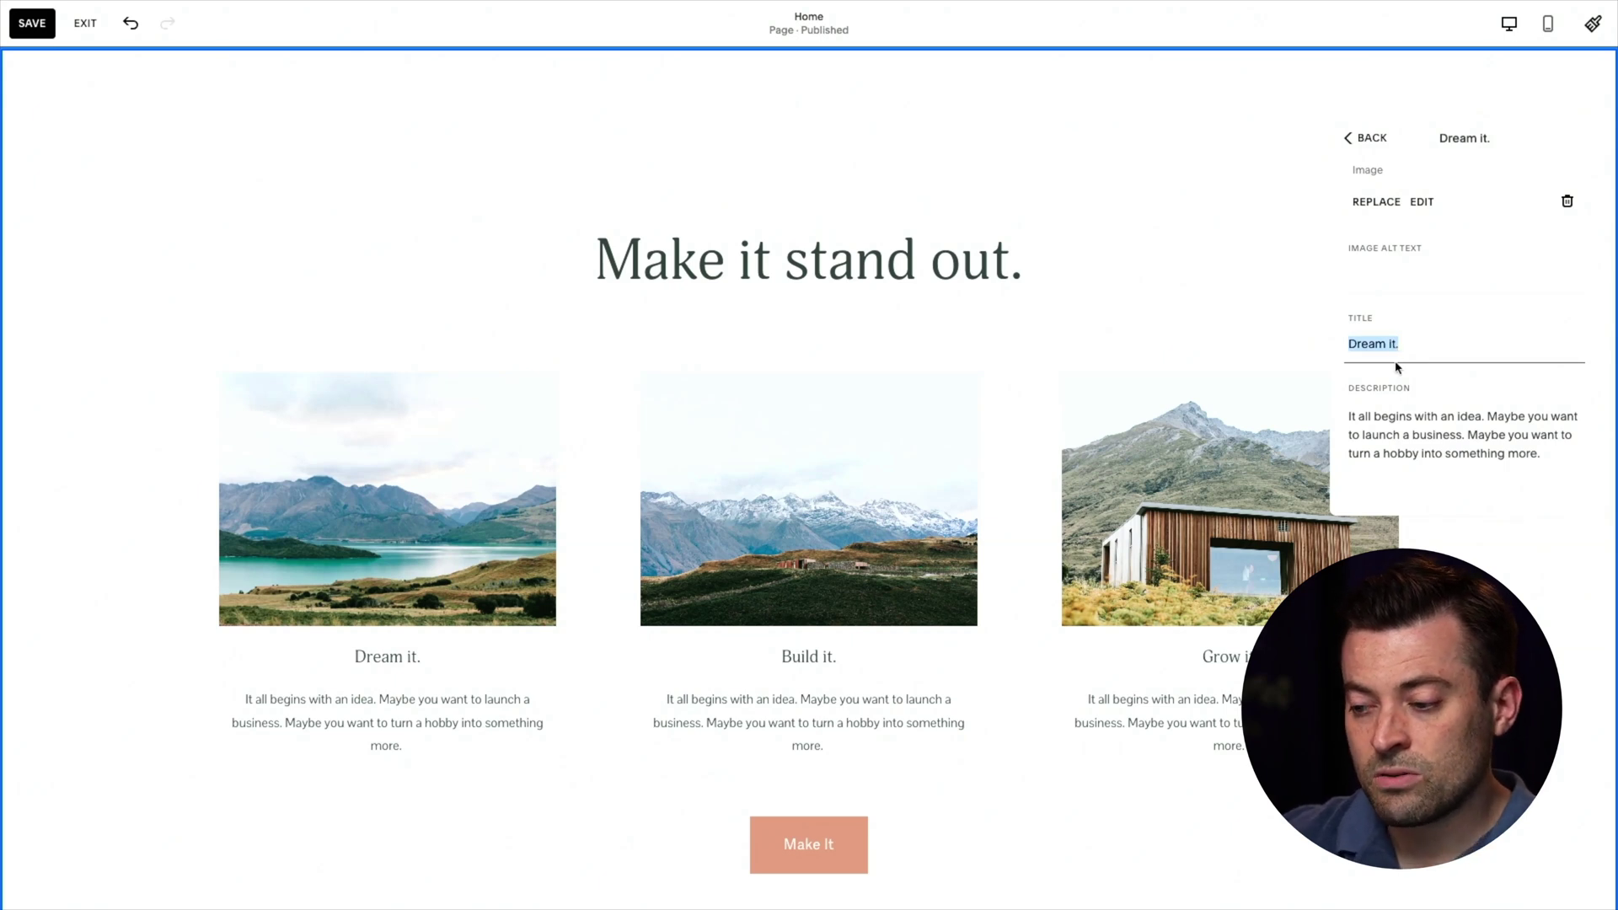
- Replace the title with a row of five ⭐ star emojis
key("ctrl+super+space")
type("star")
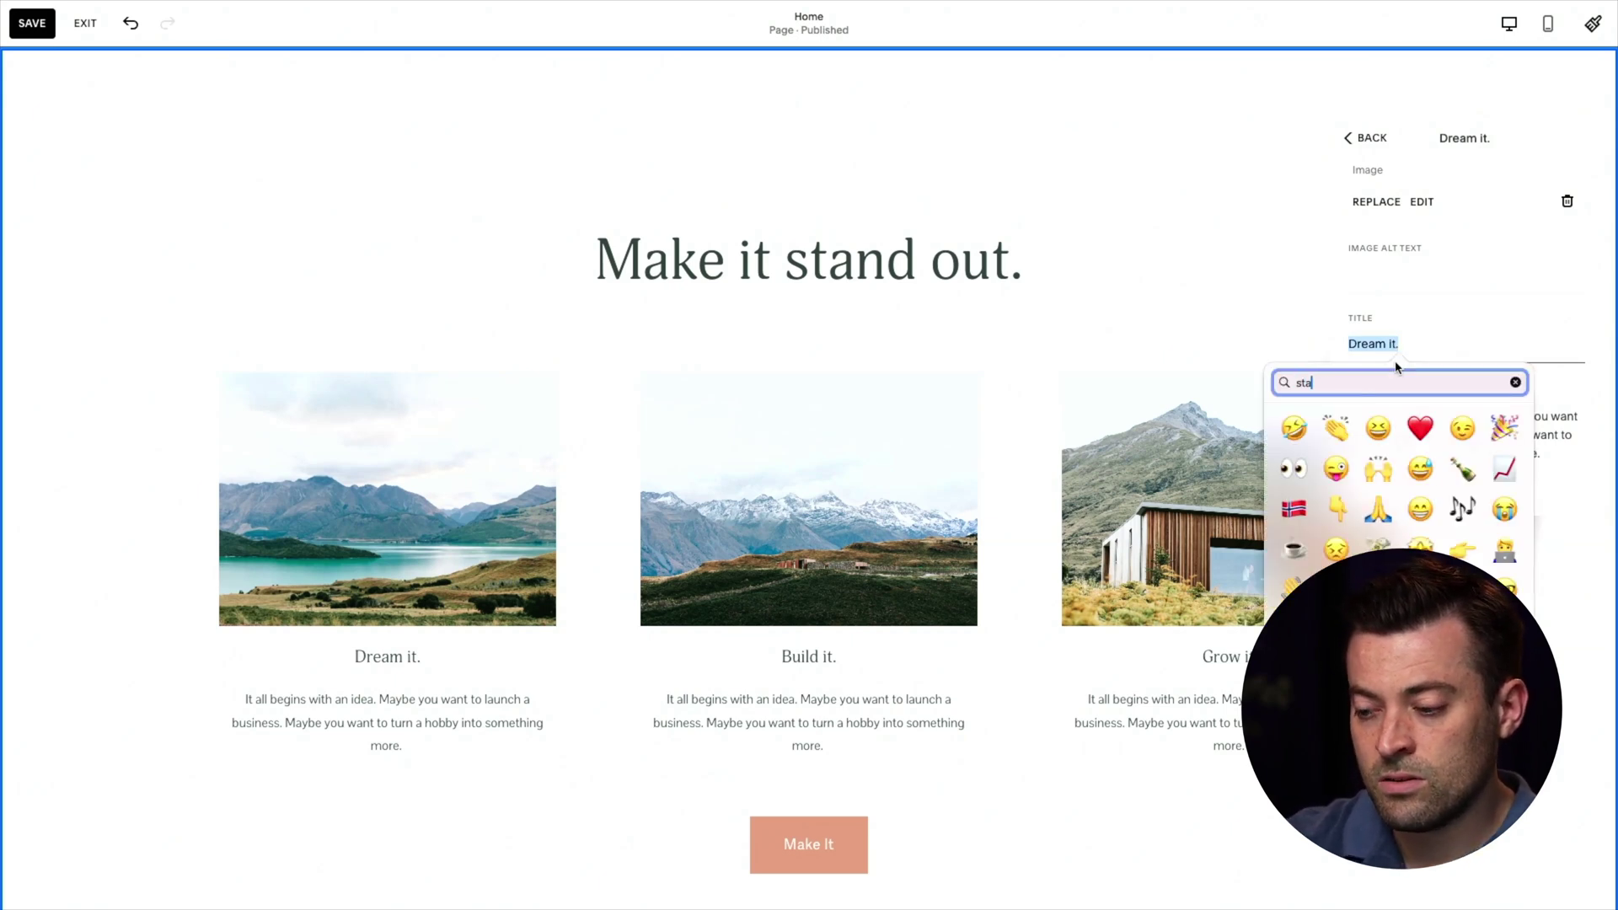
left_click(1381, 428)
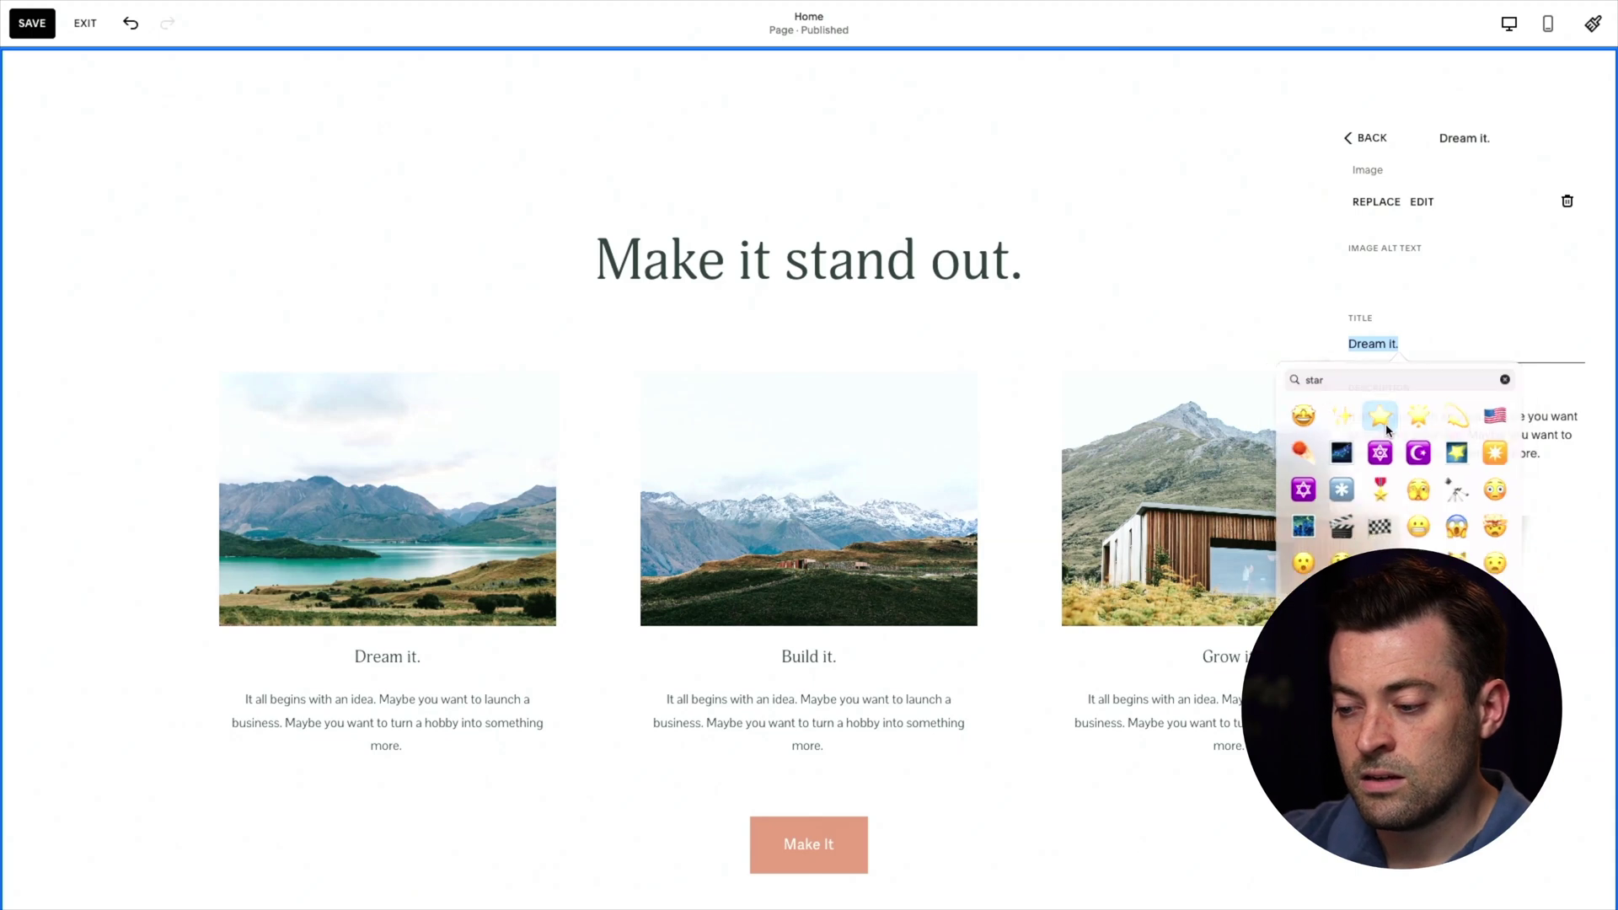
key("super+c")
key("Right")
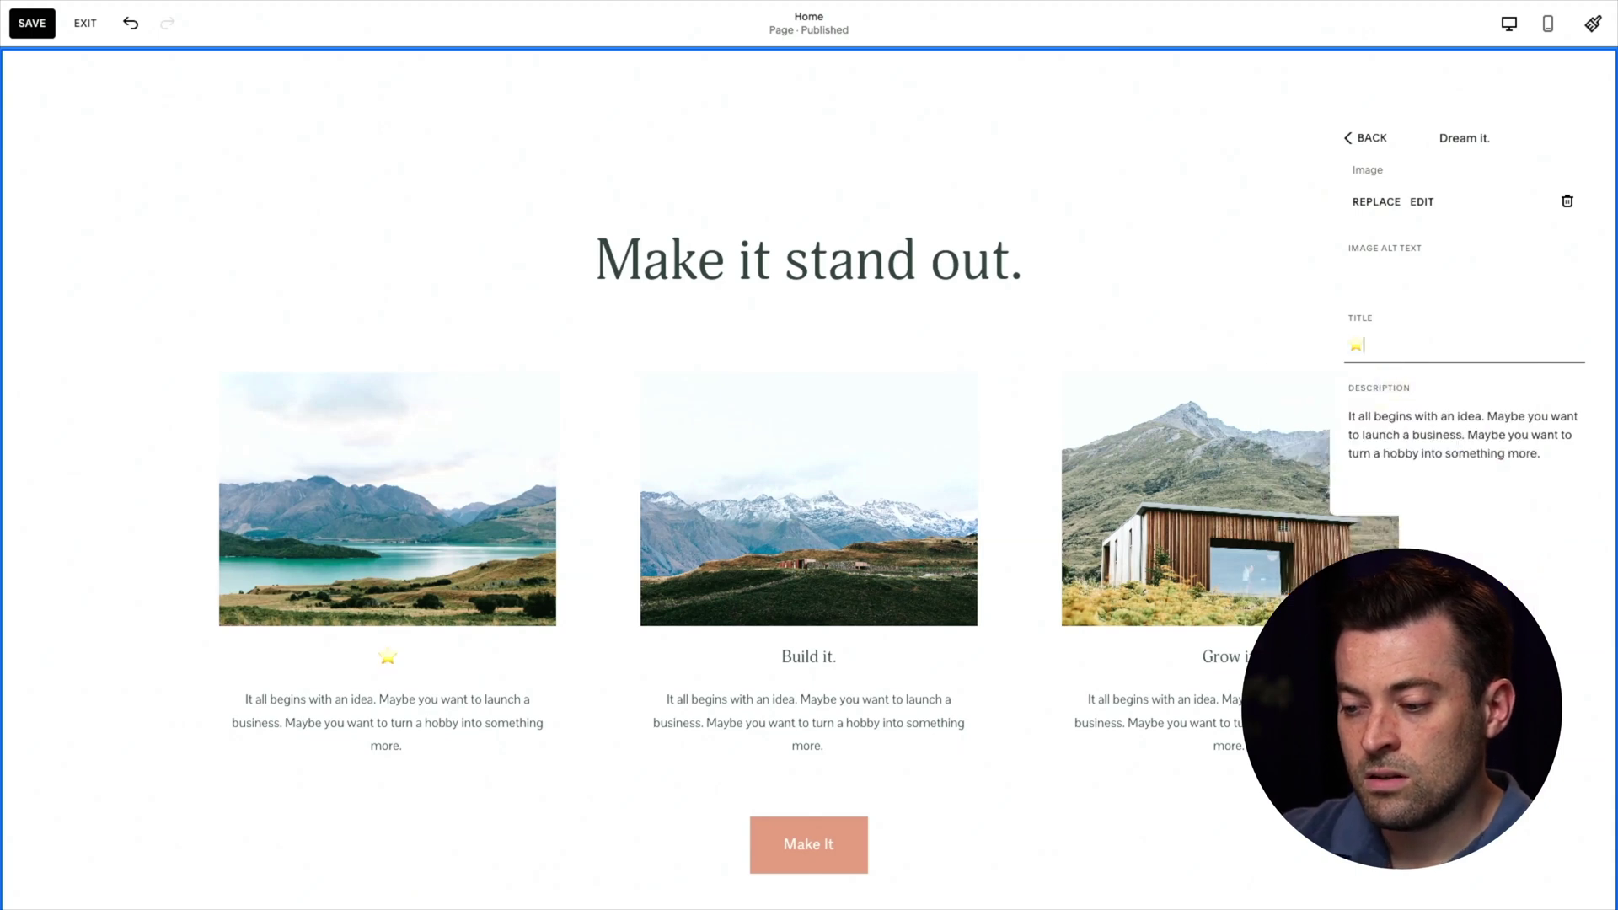
key("super+v")
key("super+v")
key("super+v")
key("super+v")
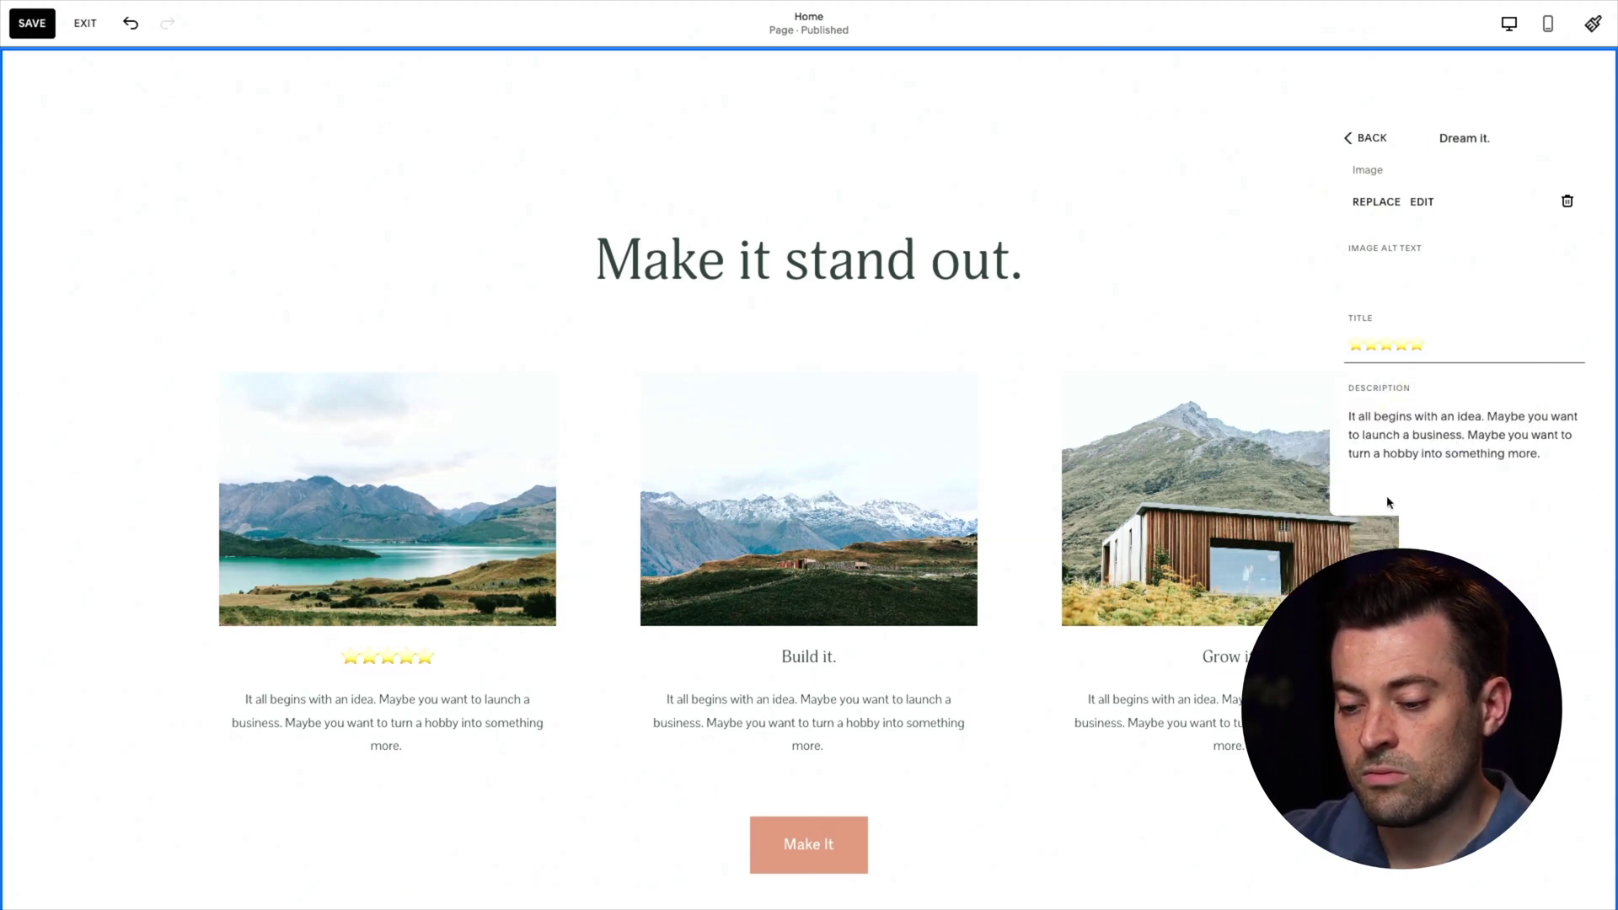
- Replace the first card's description with a quote about the best site of all time, signed '— Everyone'
triple_click(1435, 437)
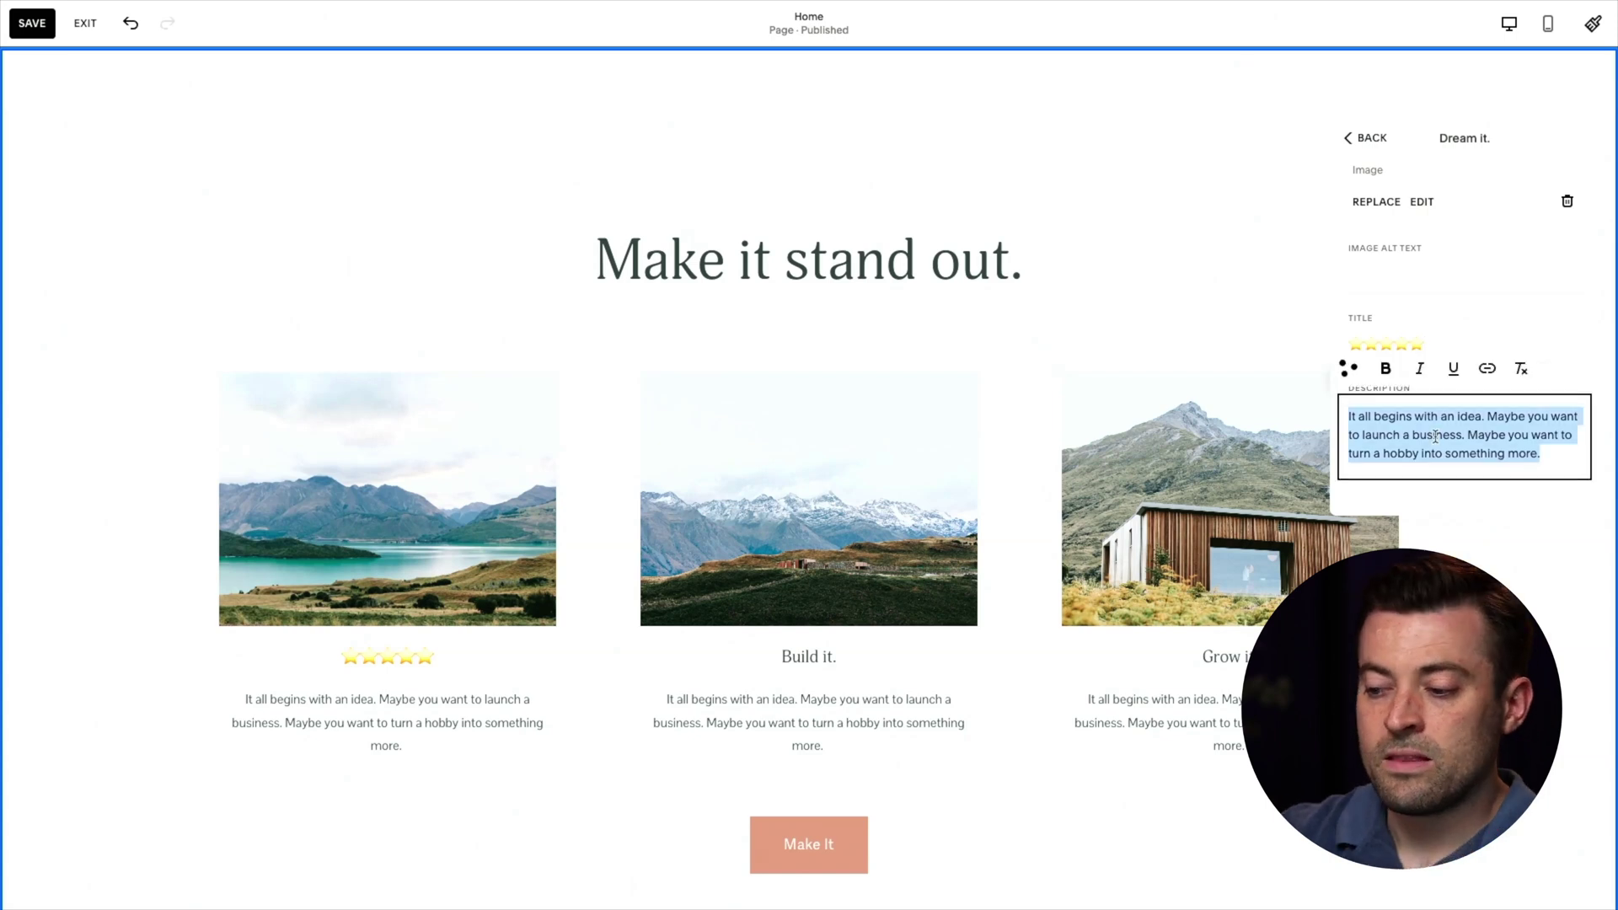
type("\"")
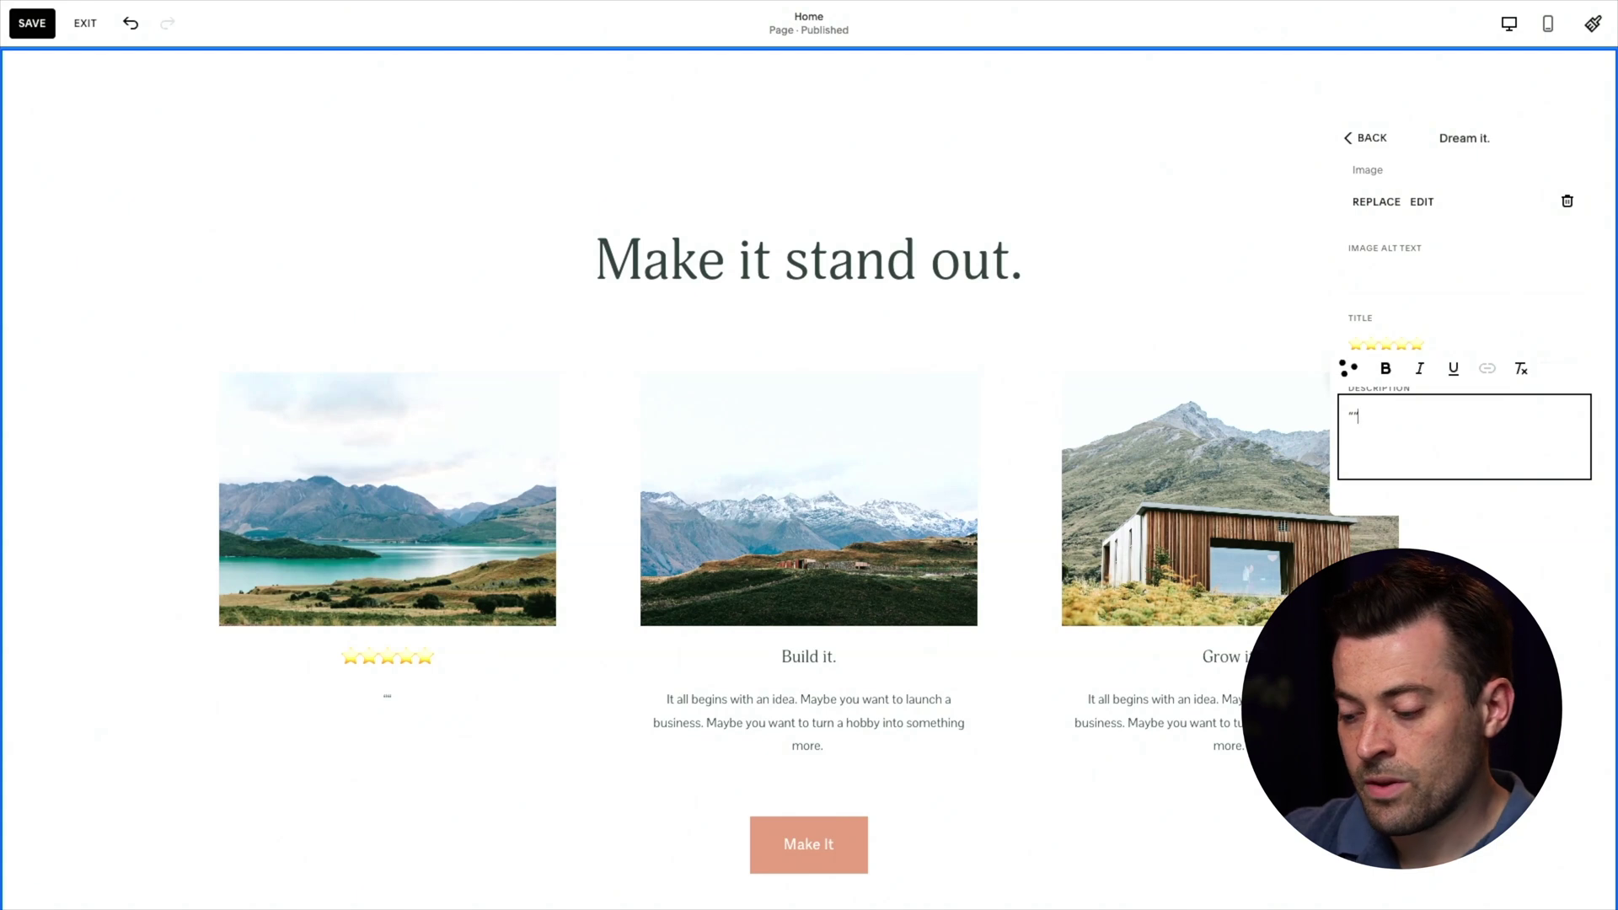
type("When we worked wi")
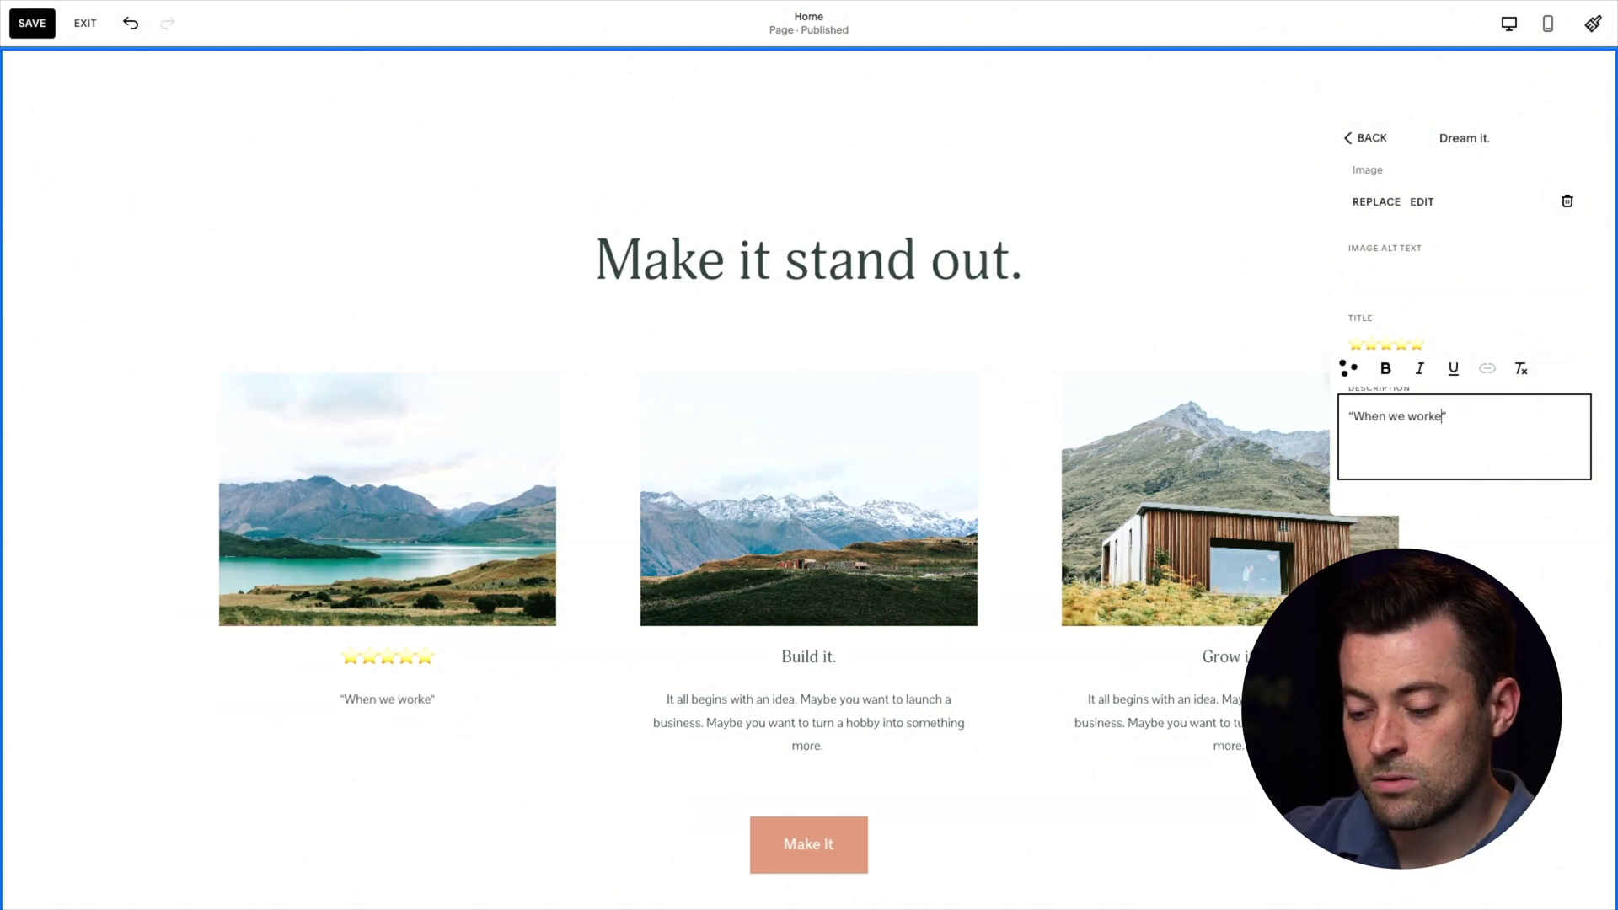
type("th Sam, he ")
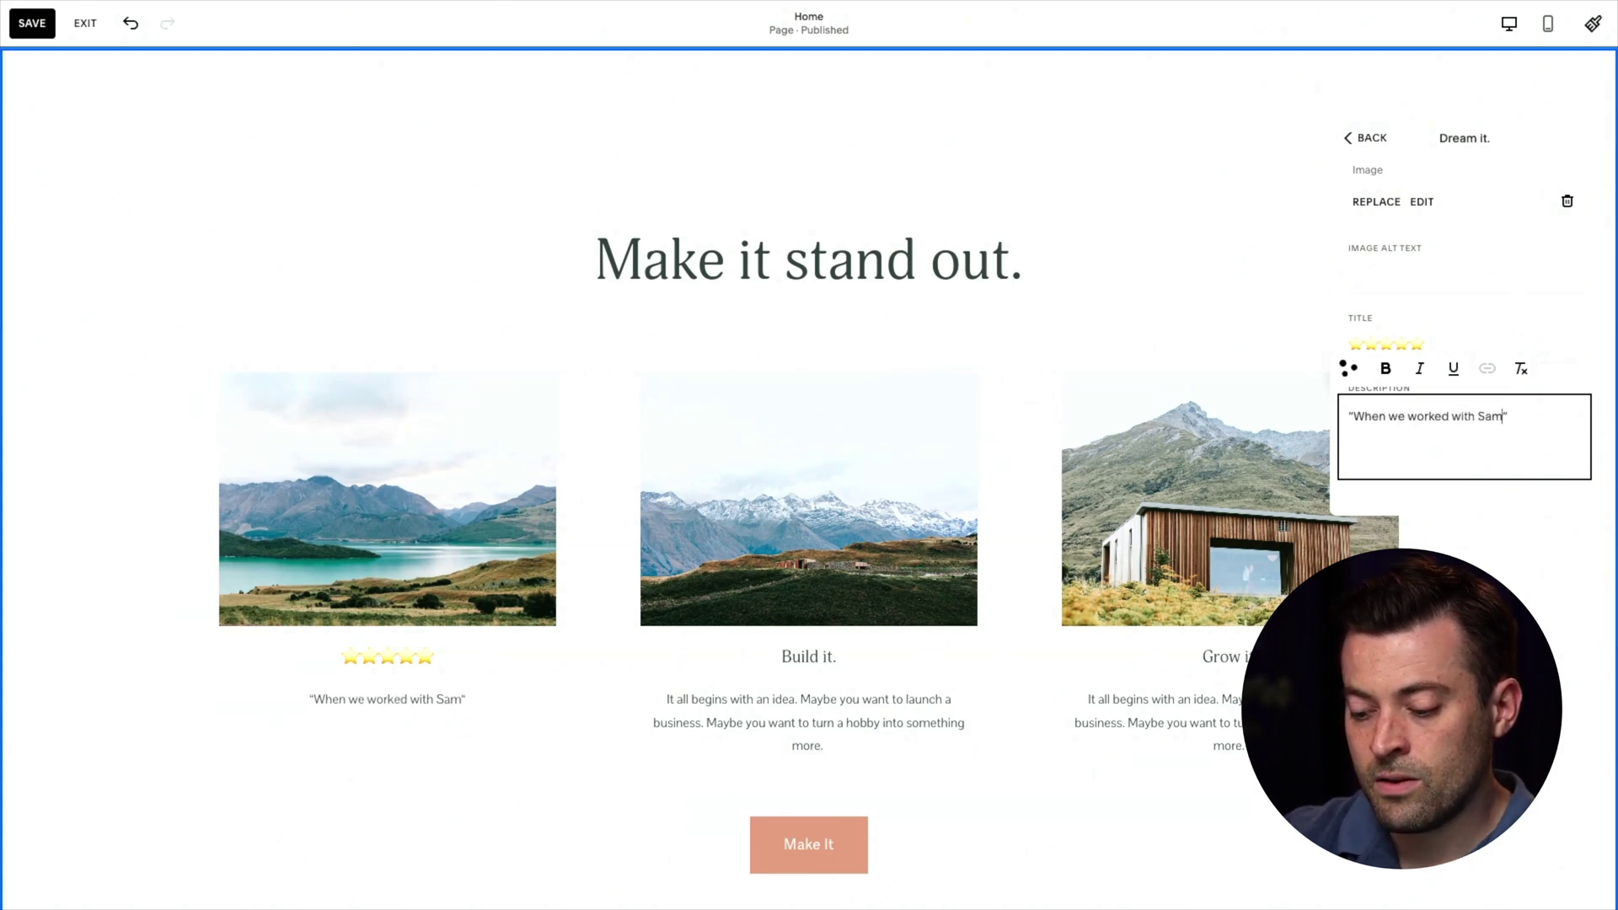
type("built ")
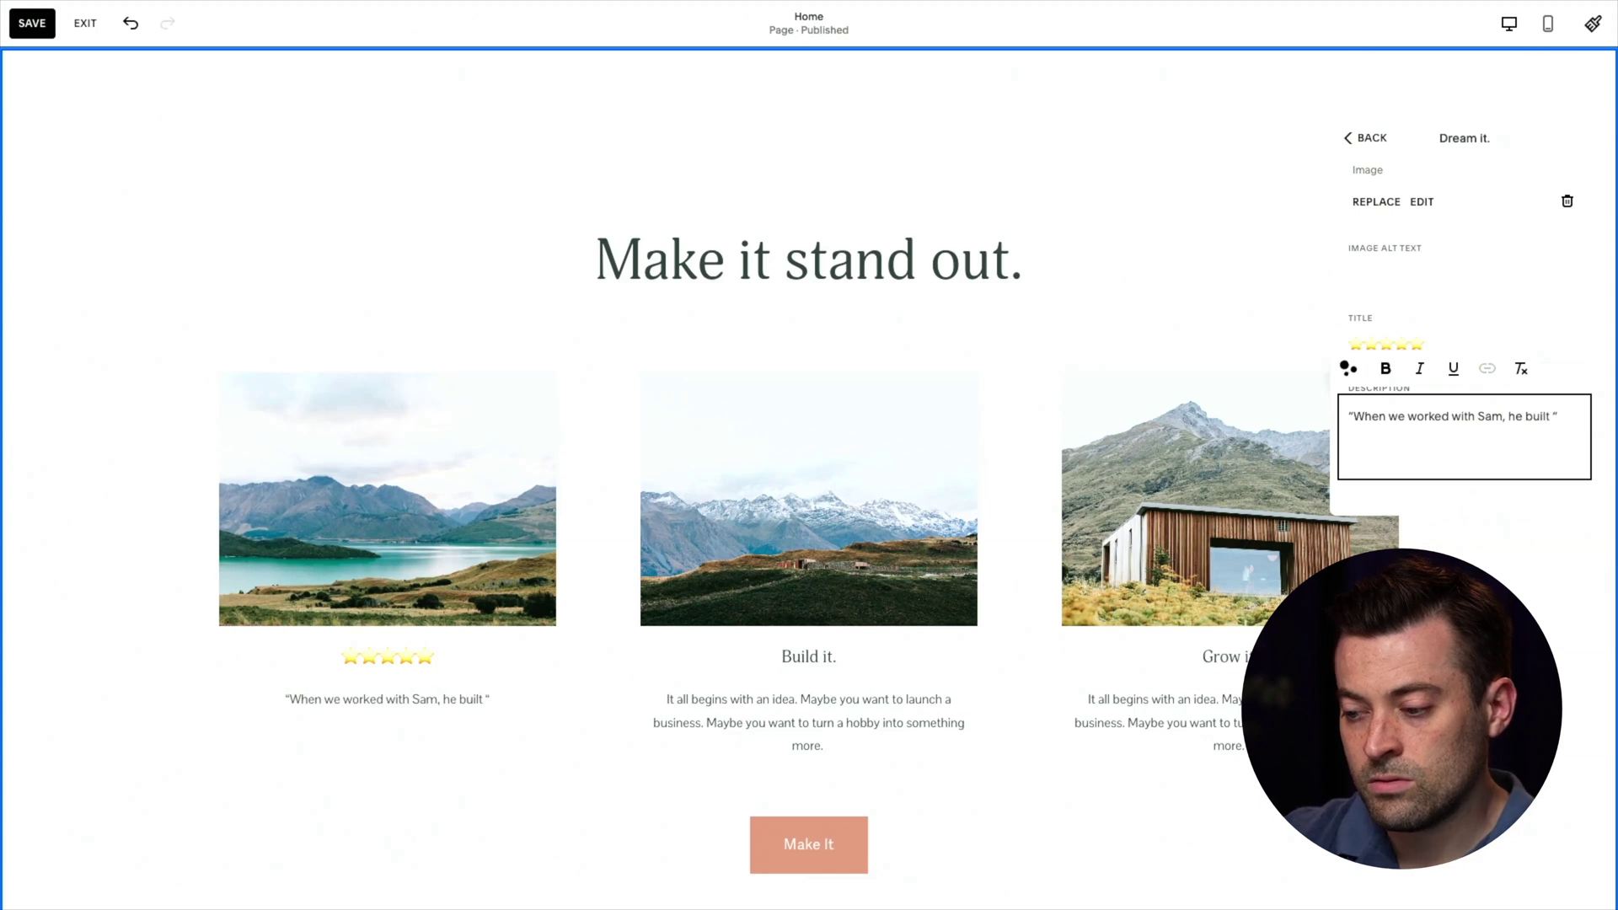
type("us the bet site")
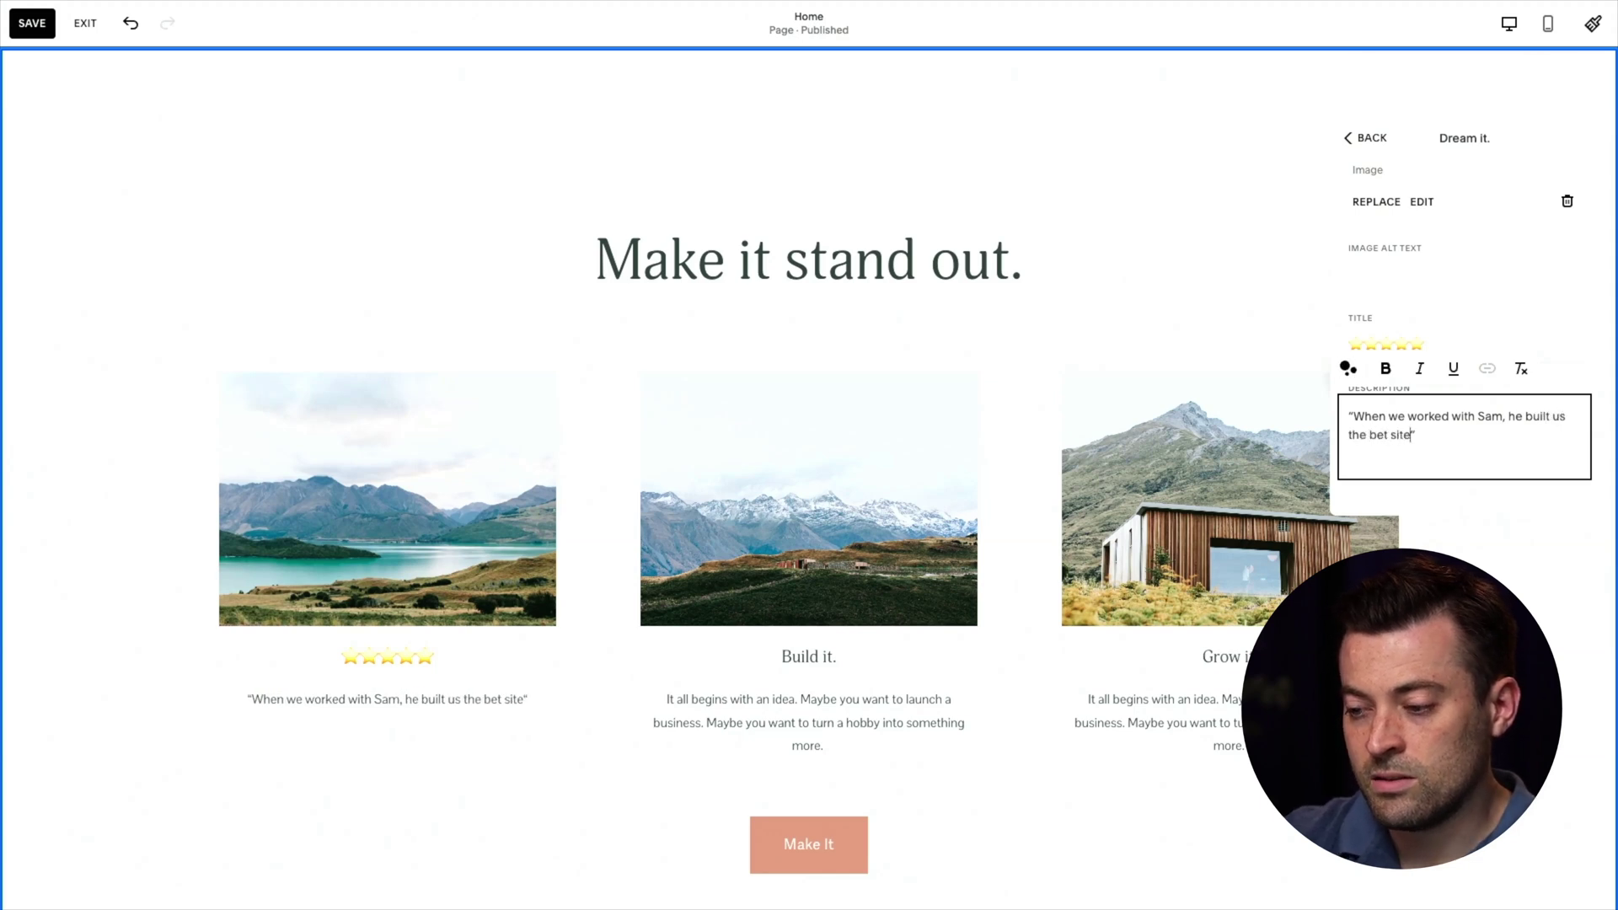
type(" of all time")
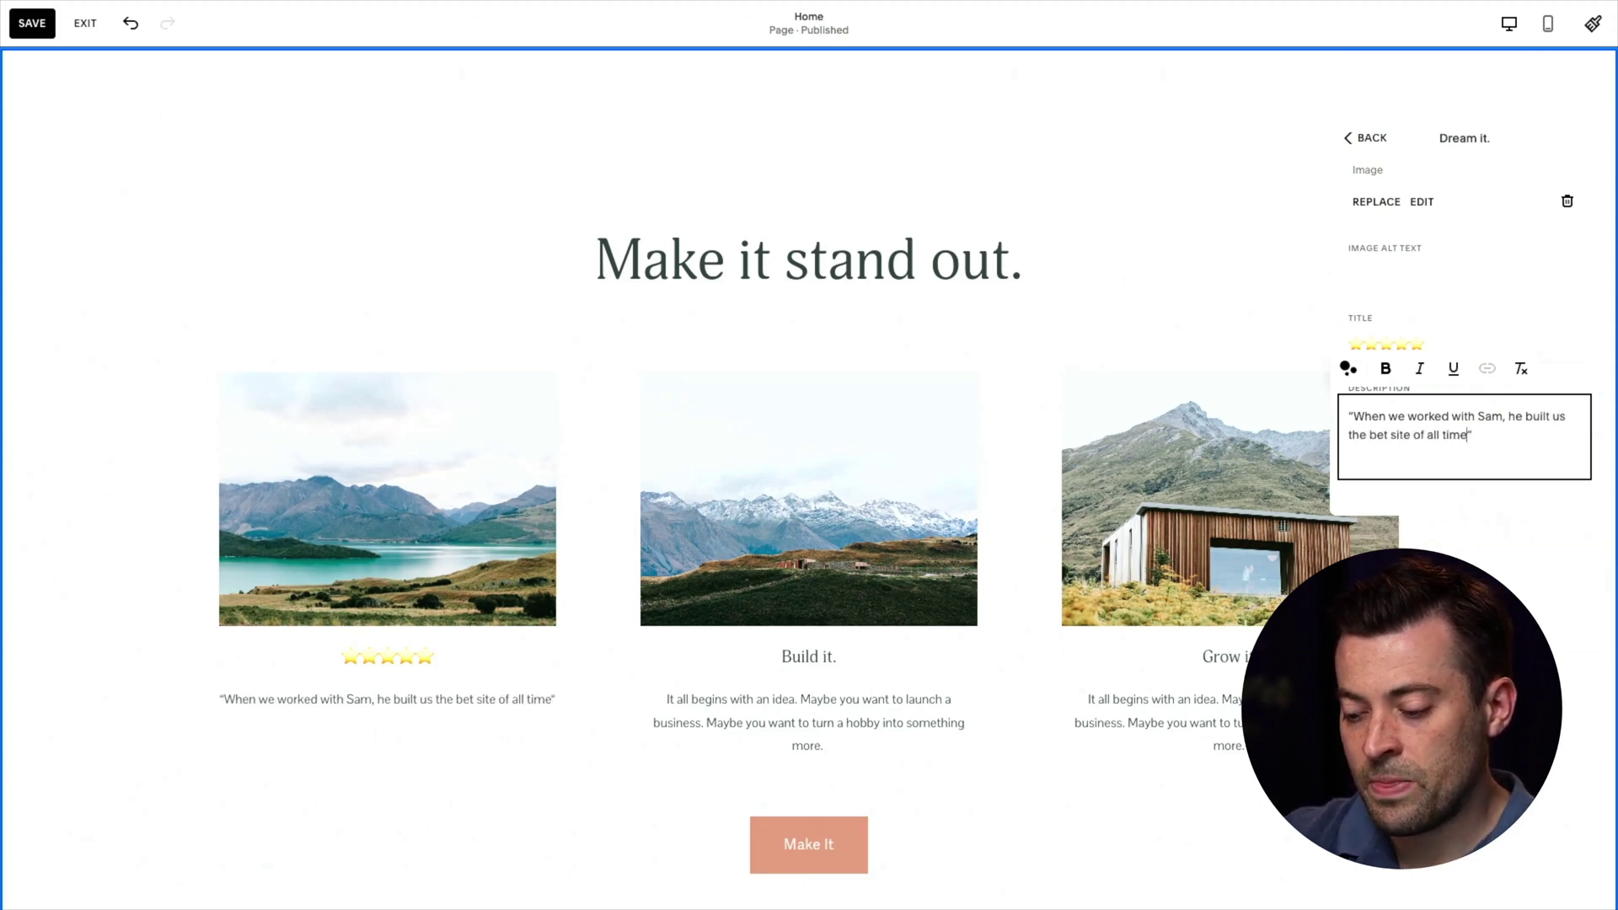
type(".")
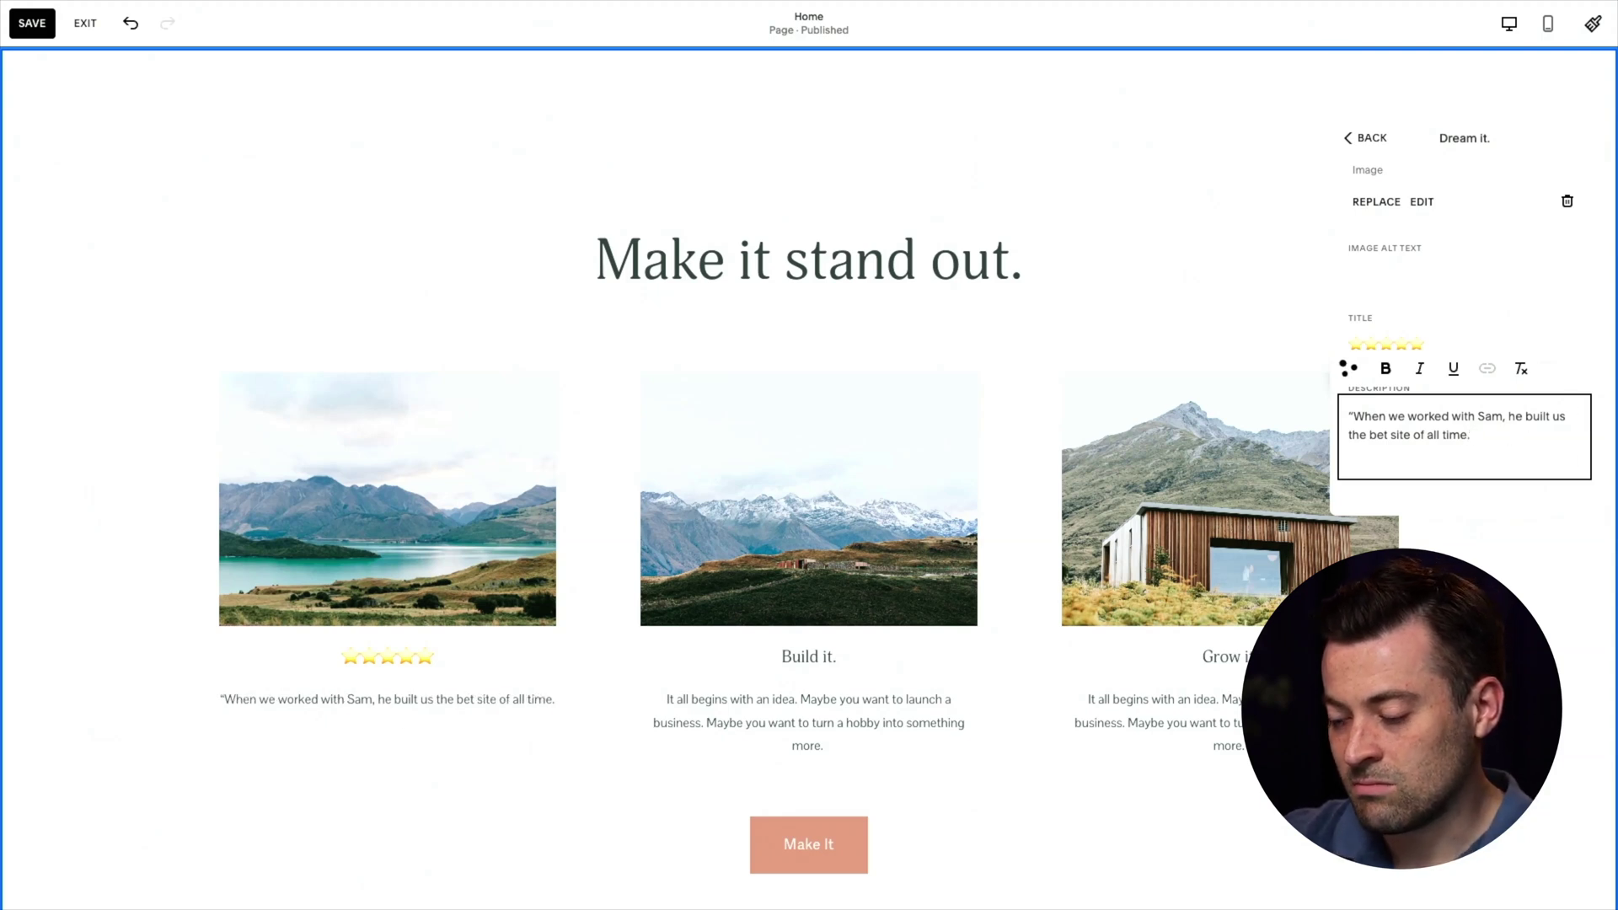
left_click_drag(1486, 428, 1448, 430)
left_click(1478, 433)
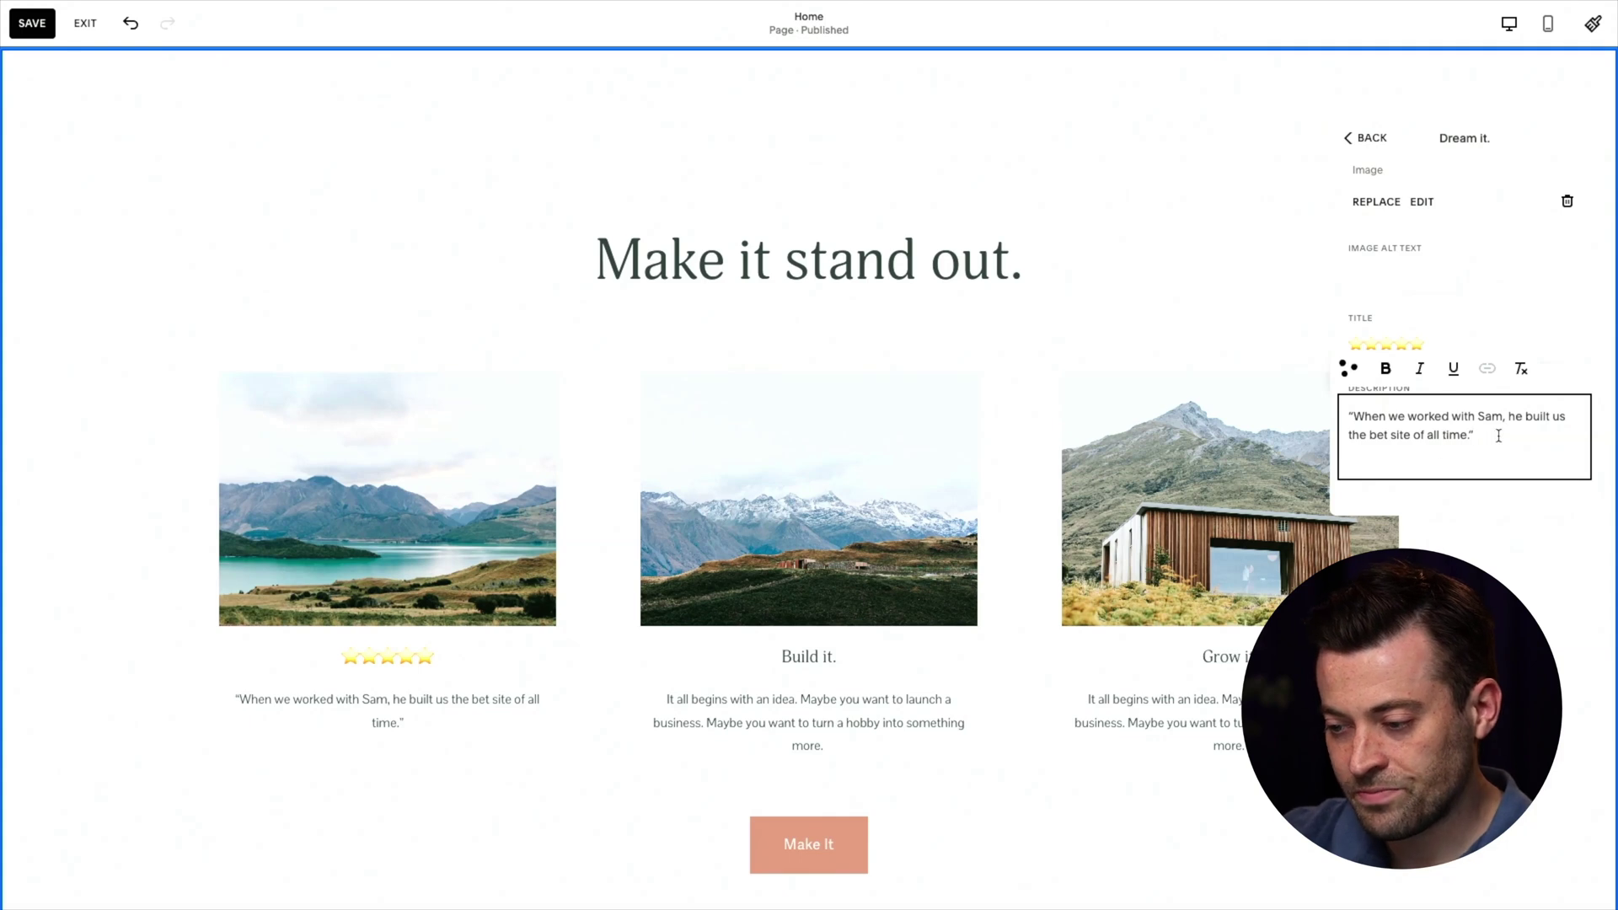
key("Return")
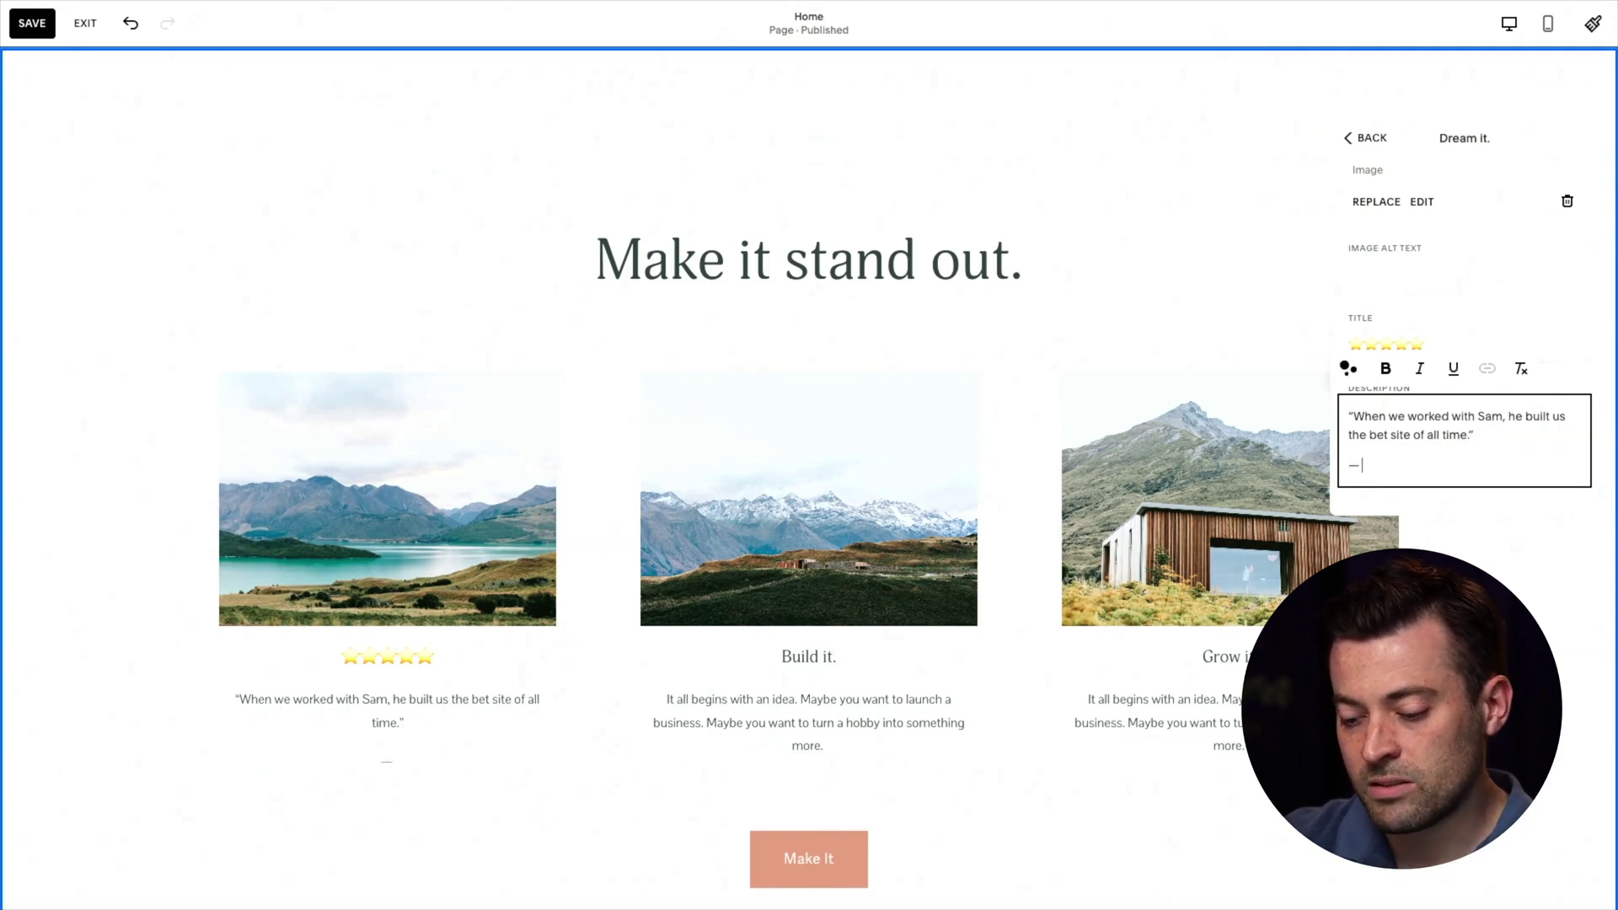
type("— Everyone")
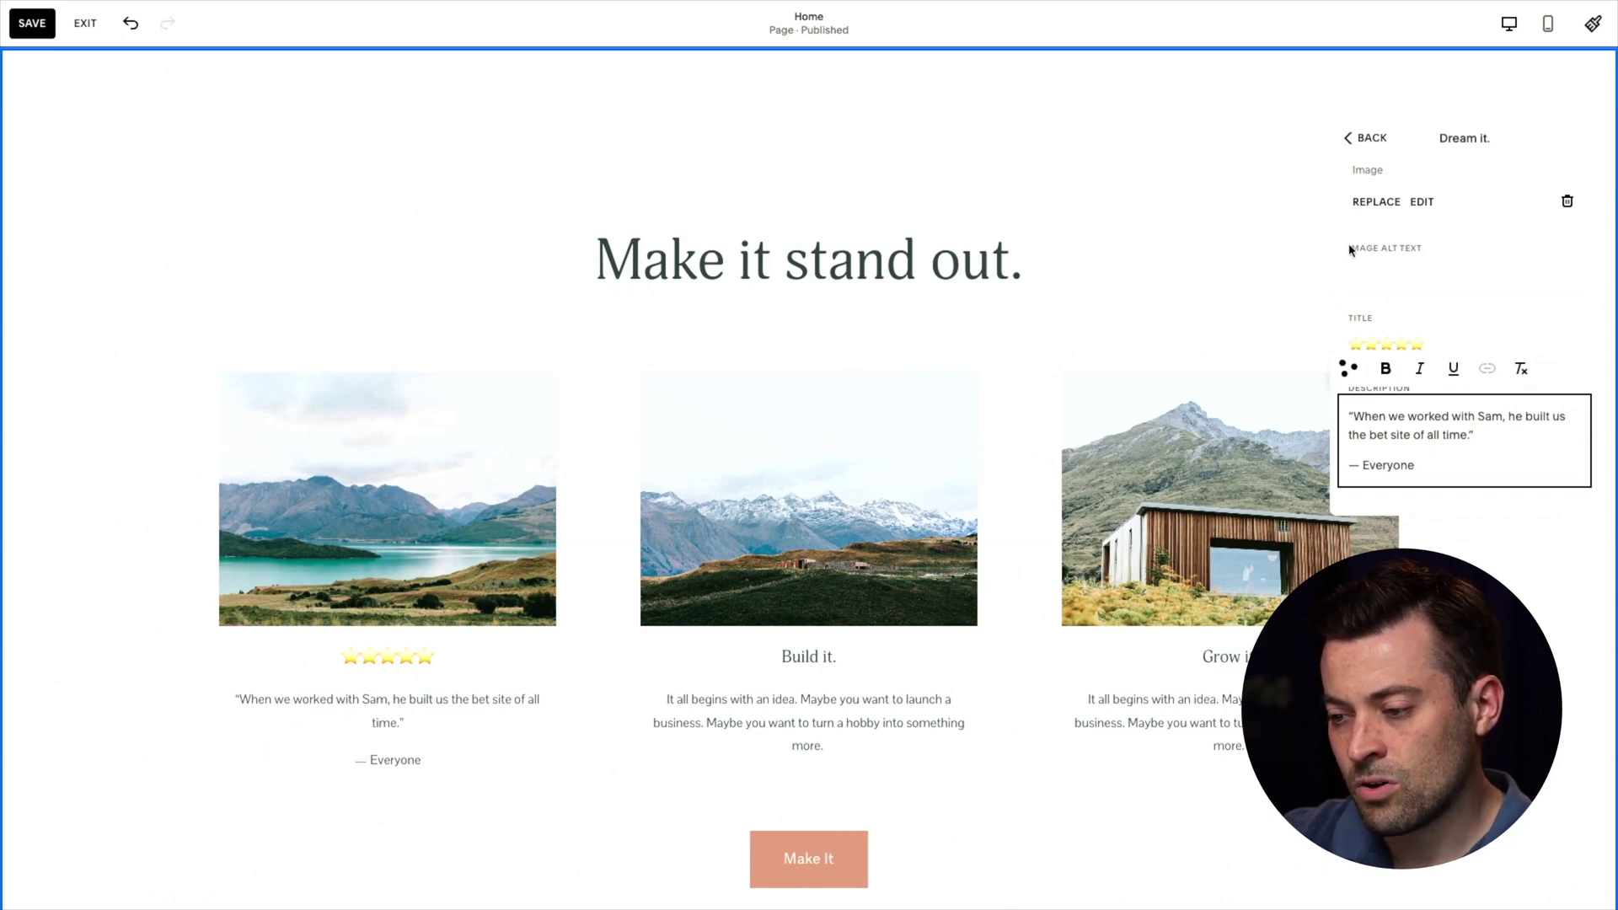
- Left-align the text of all list items in the section's Design settings
left_click(1357, 157)
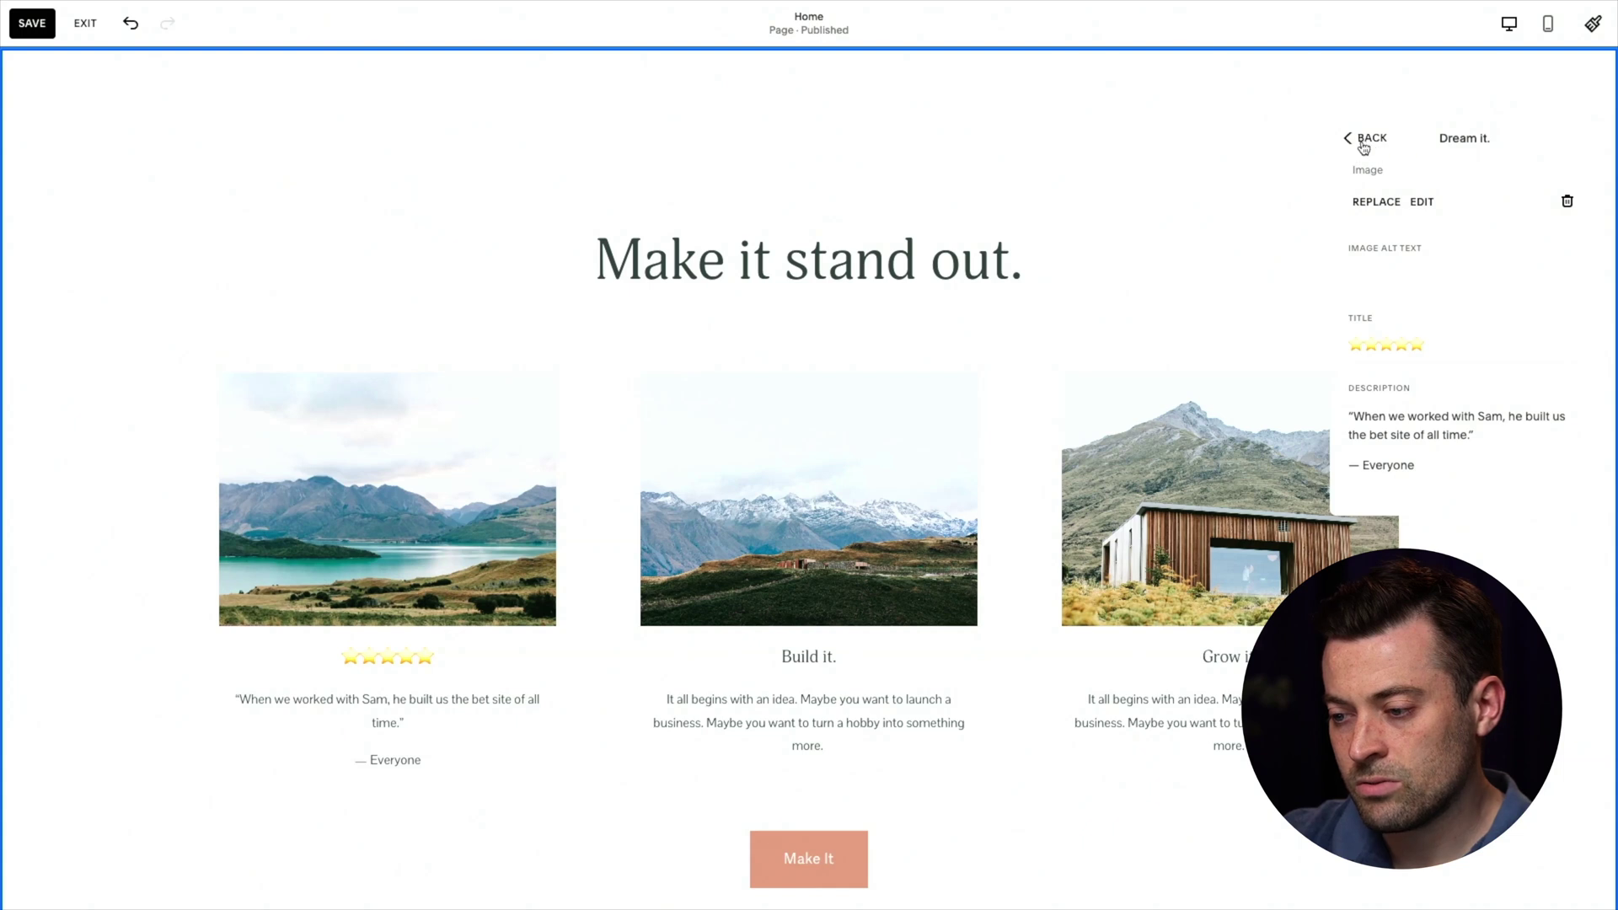
left_click(1363, 143)
left_click(1477, 138)
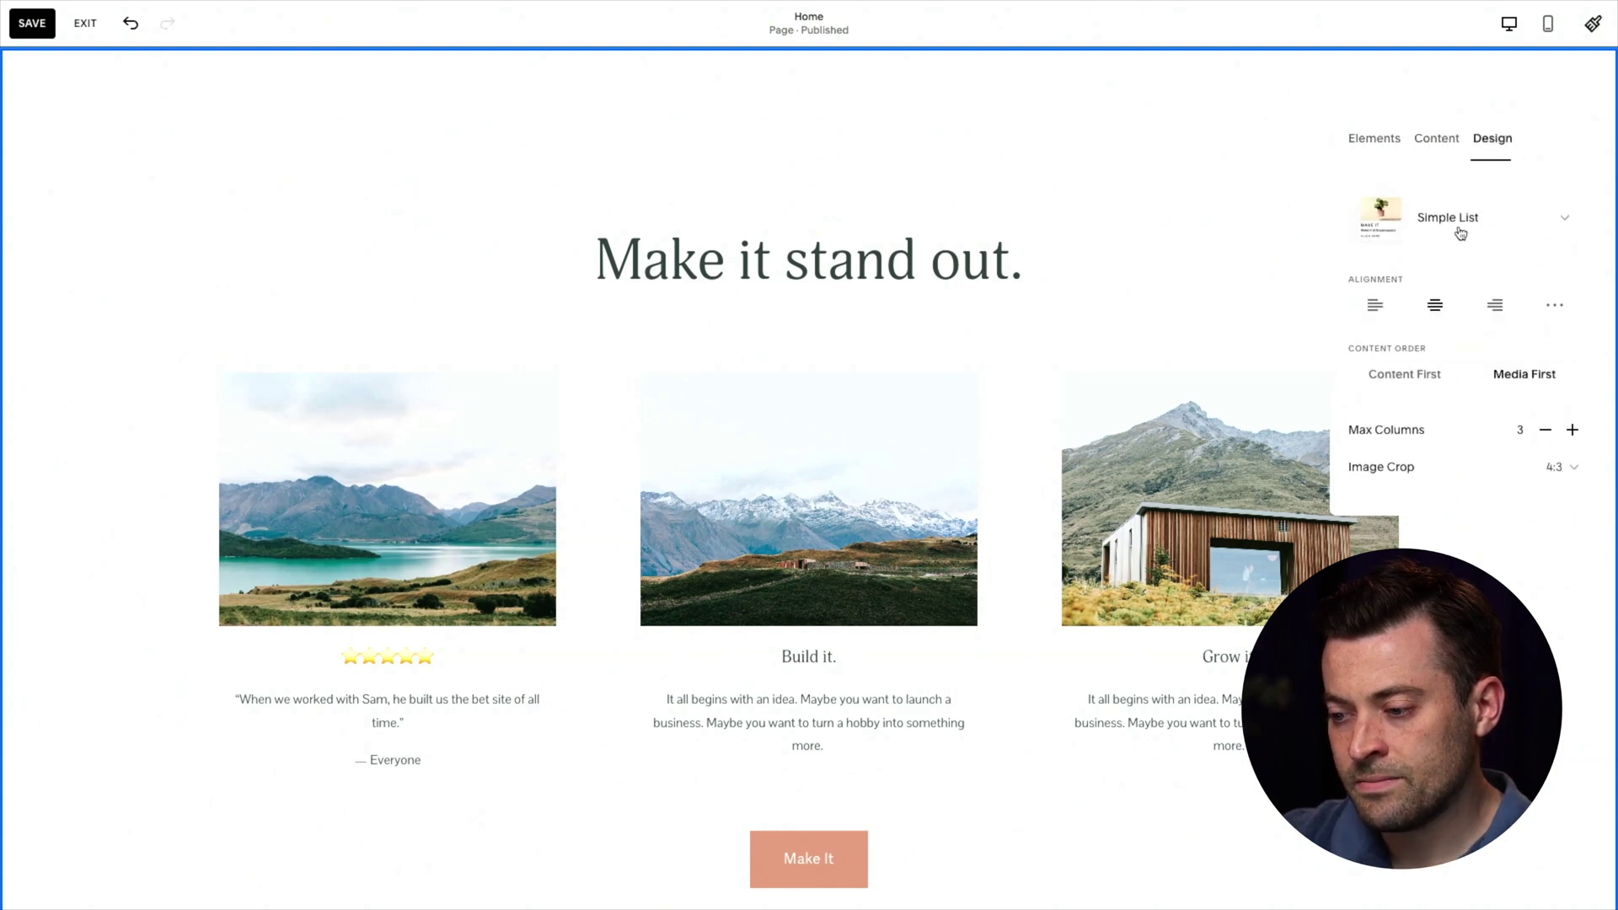
left_click(1377, 303)
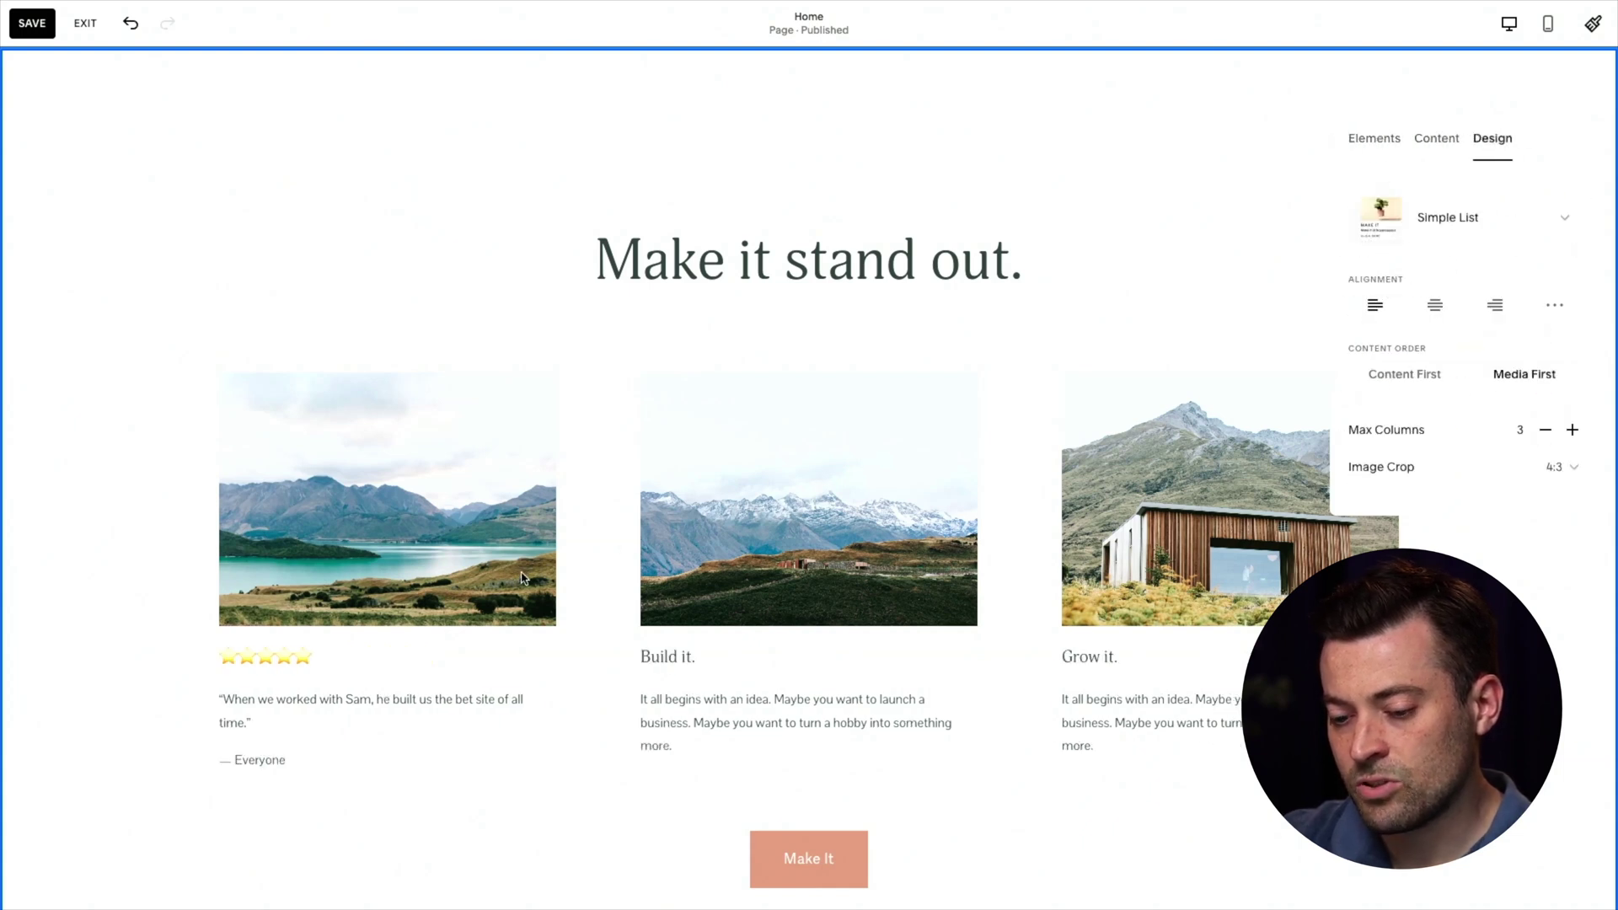
- Reopen the first testimonial item and select its quote paragraph
left_click(1433, 139)
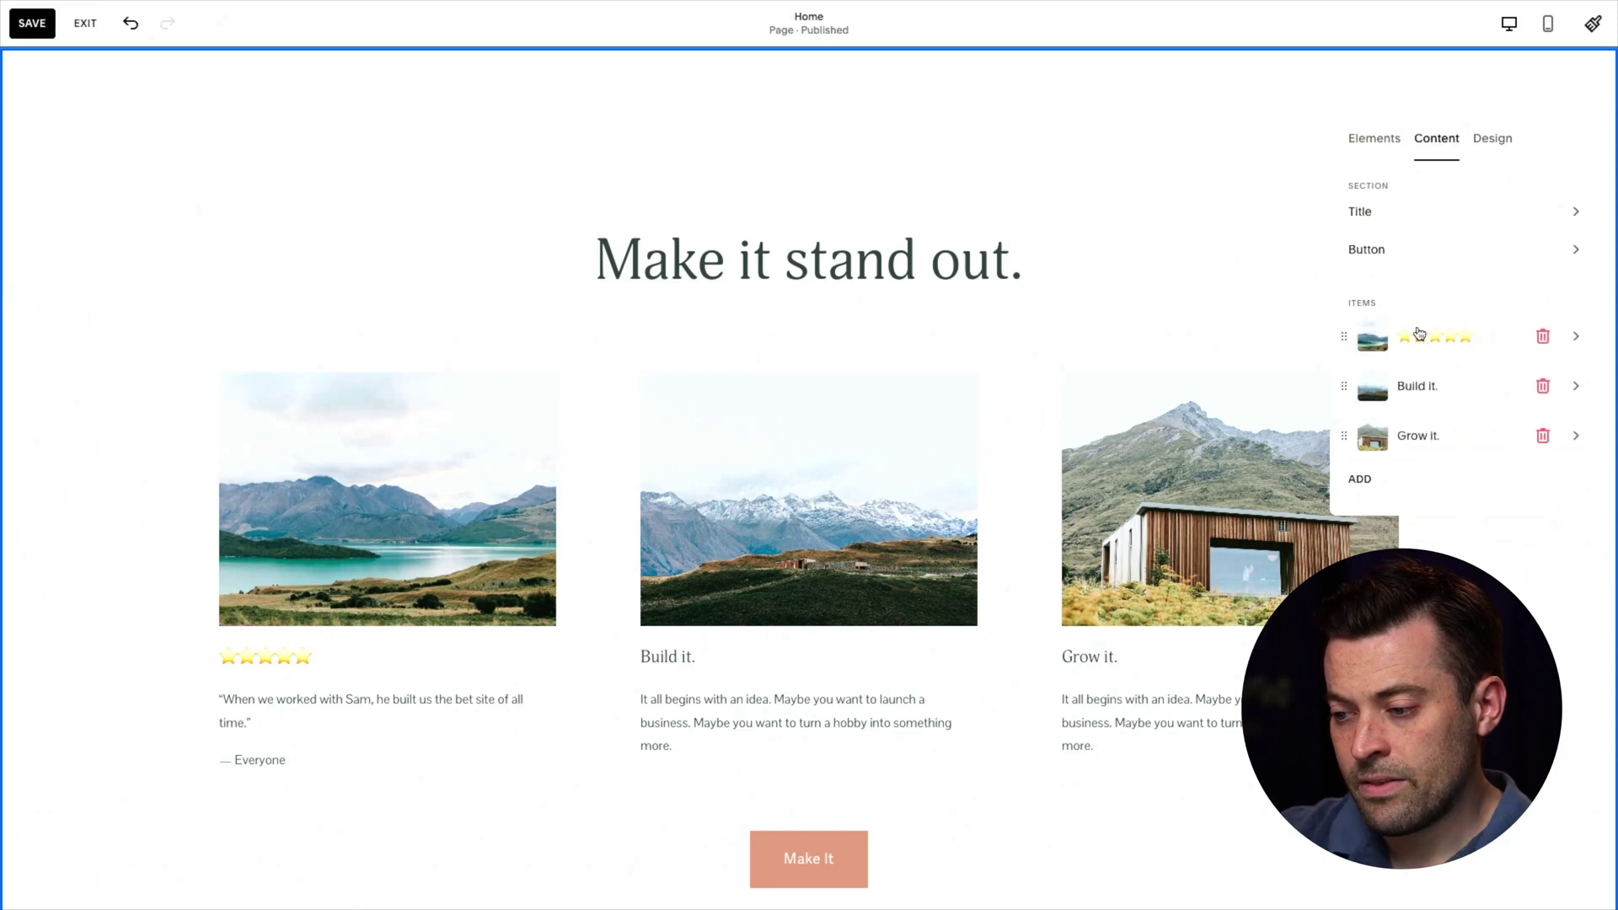
left_click(1419, 332)
scroll(1403, 421, "down", 1)
triple_click(1412, 408)
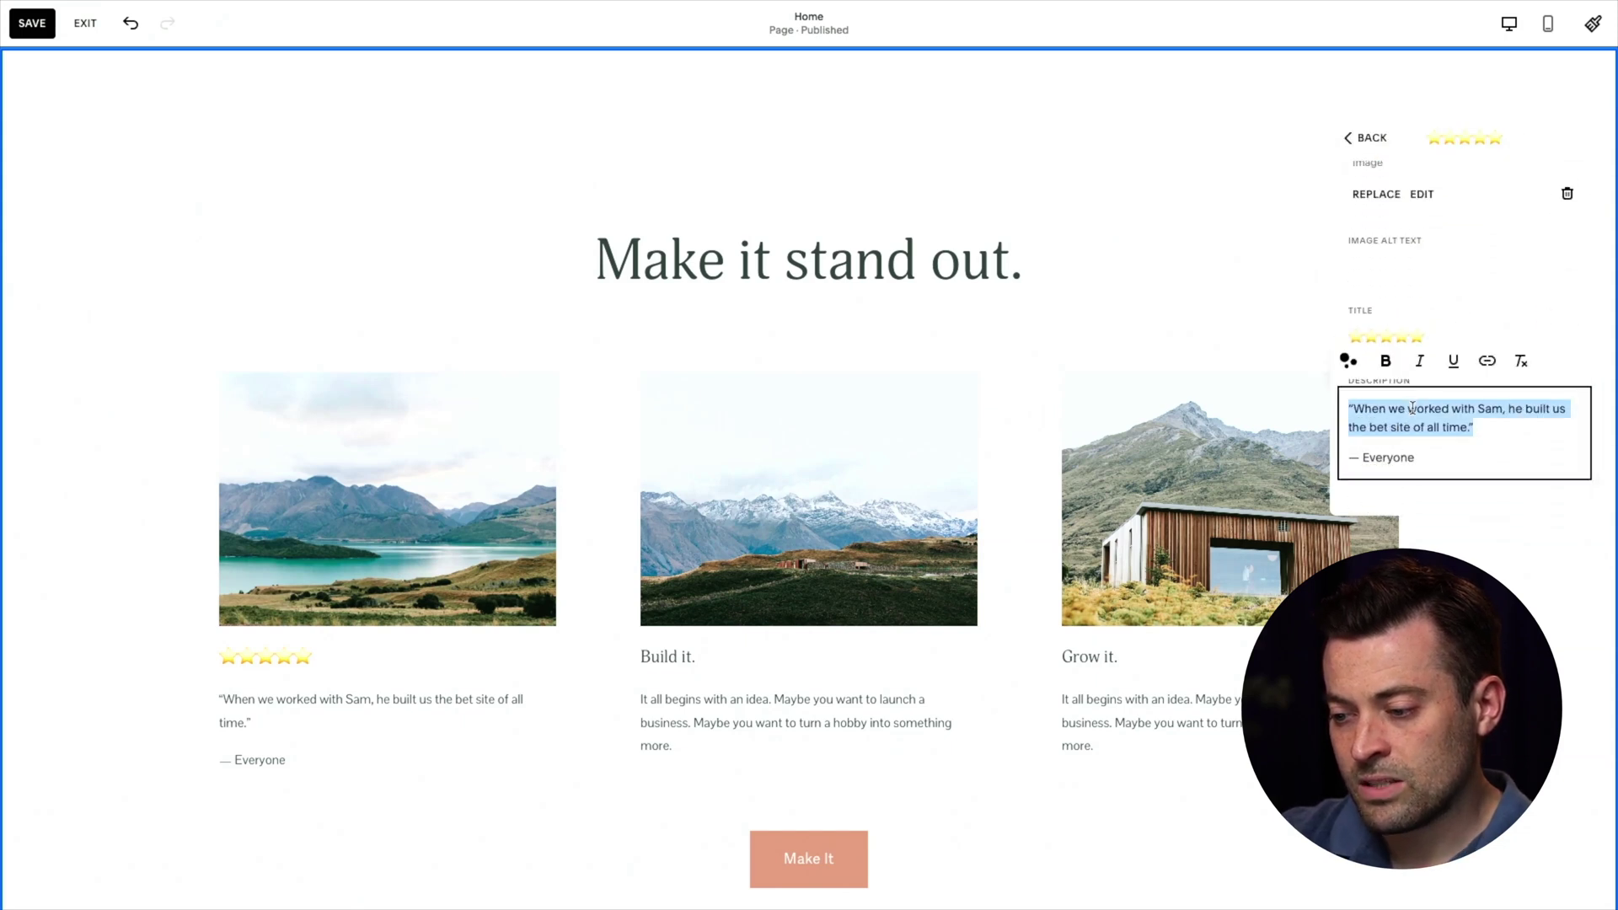
left_click(1489, 427)
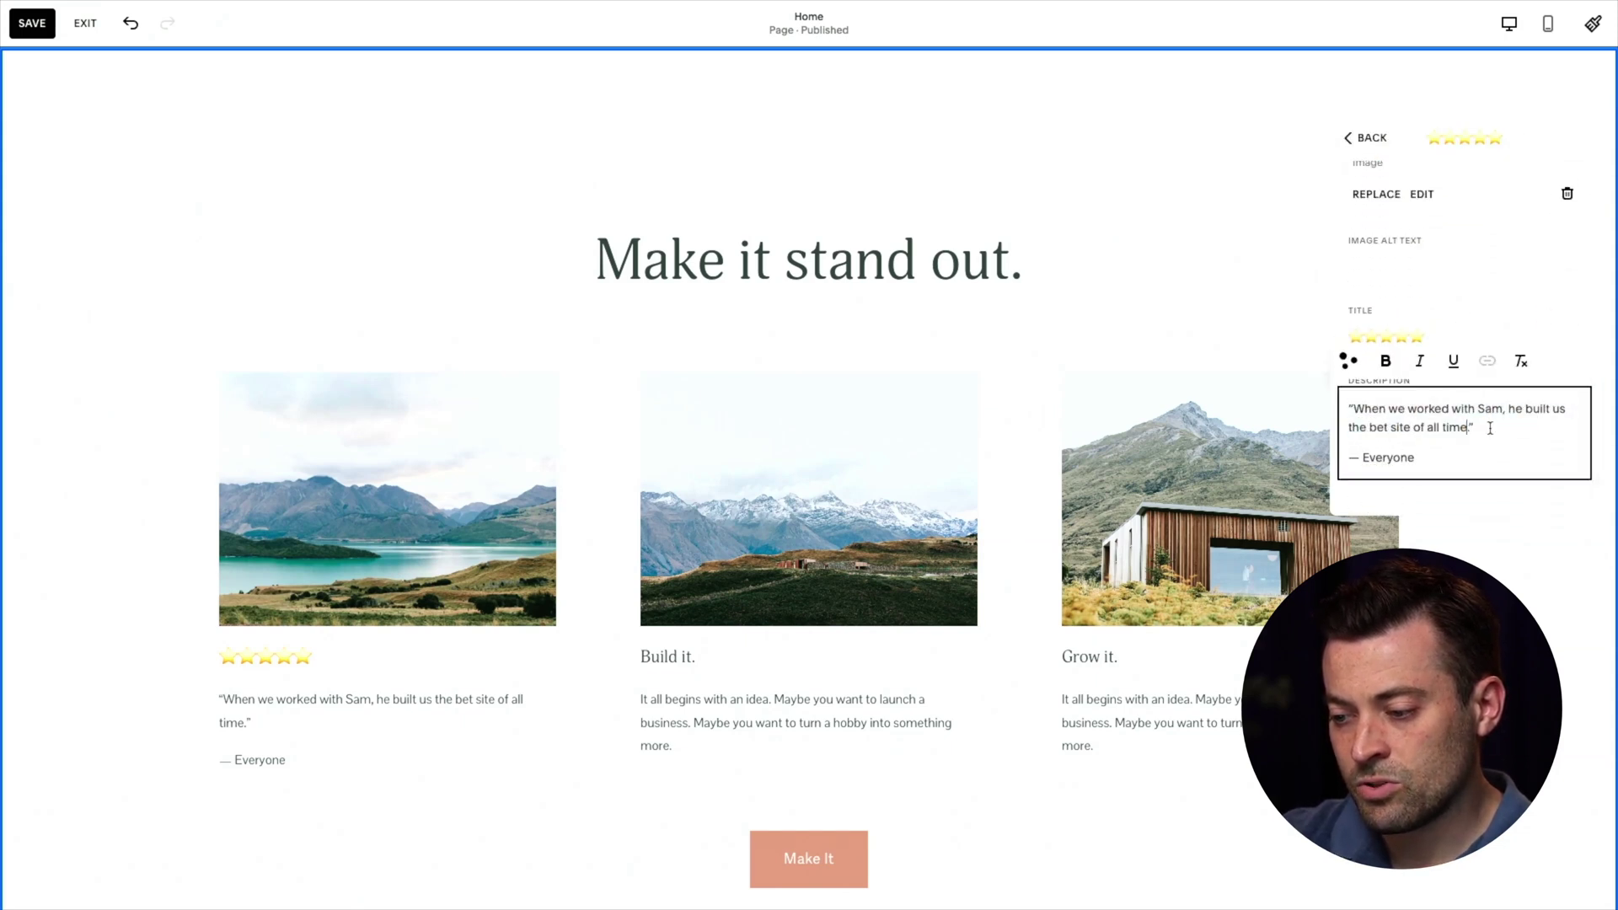
key("shift+Down")
left_click(1478, 427)
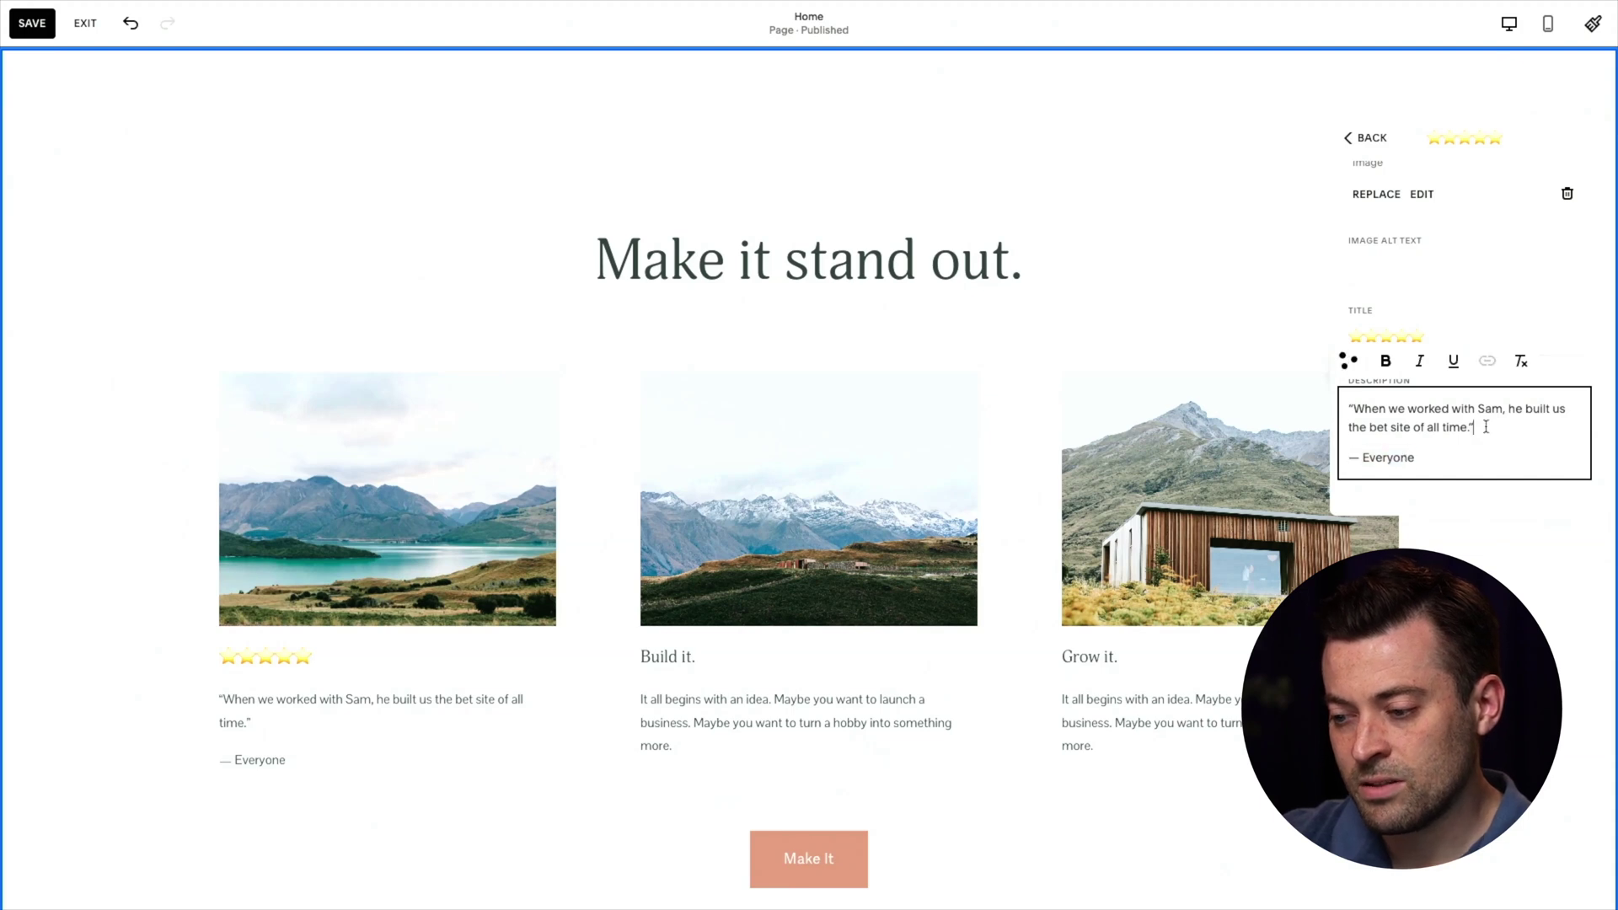
left_click_drag(1474, 427, 1347, 417)
key("ctrl+c")
- Paste the quote twice more so the sentence repeats three times, removing stray quote marks
left_click(1497, 423)
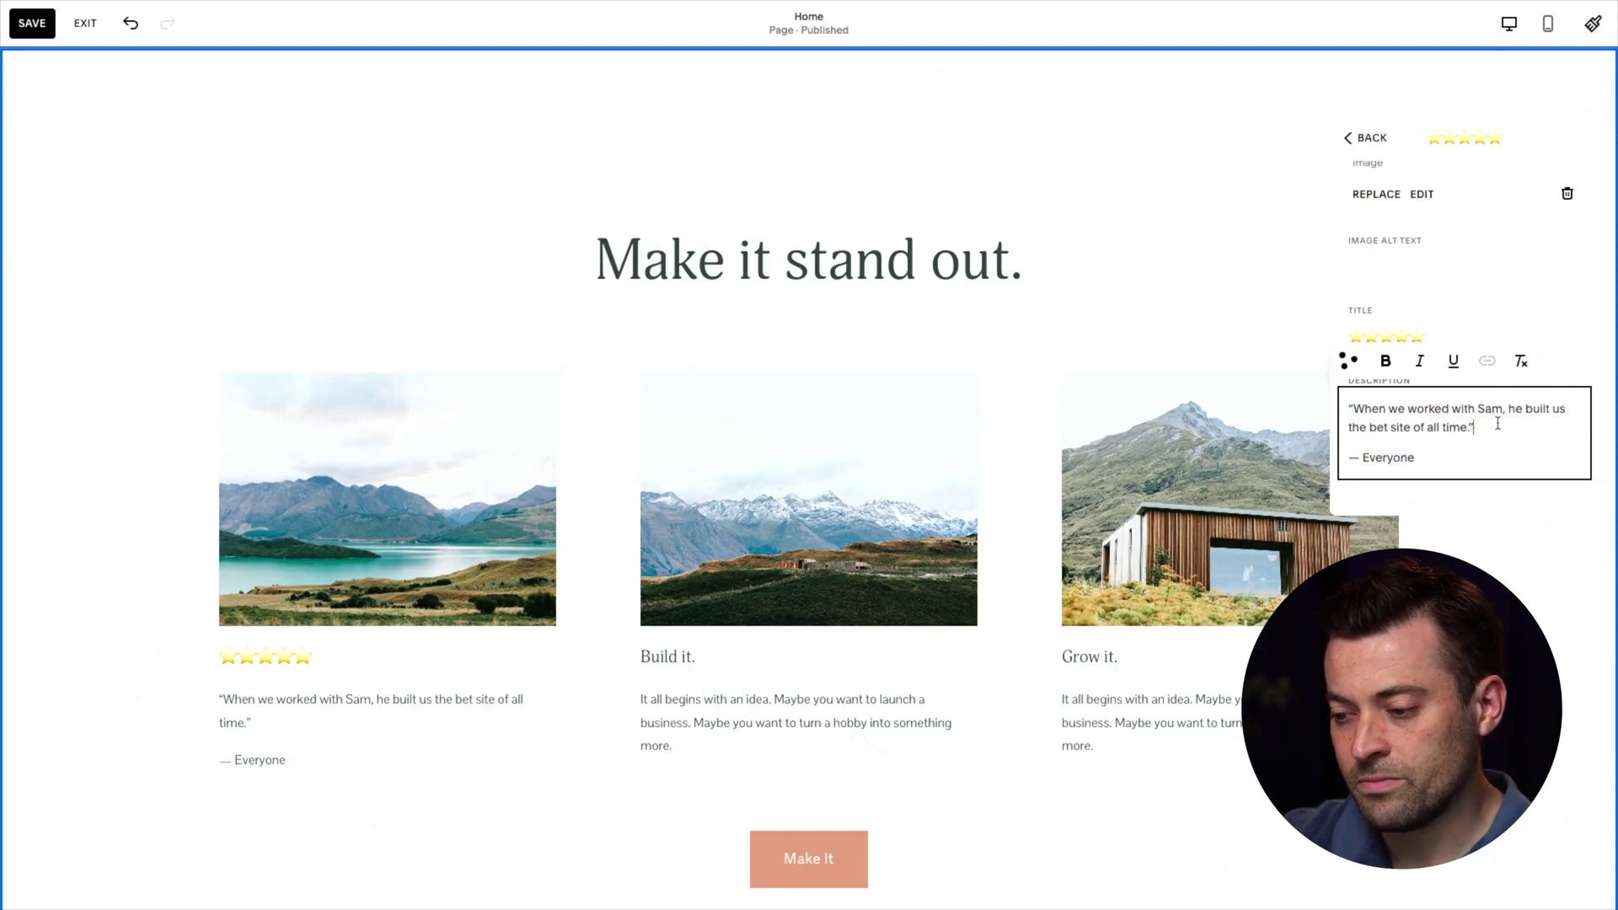
key("ctrl+v")
left_click(1482, 426)
key("BackSpace")
key("BackSpace")
key("BackSpace")
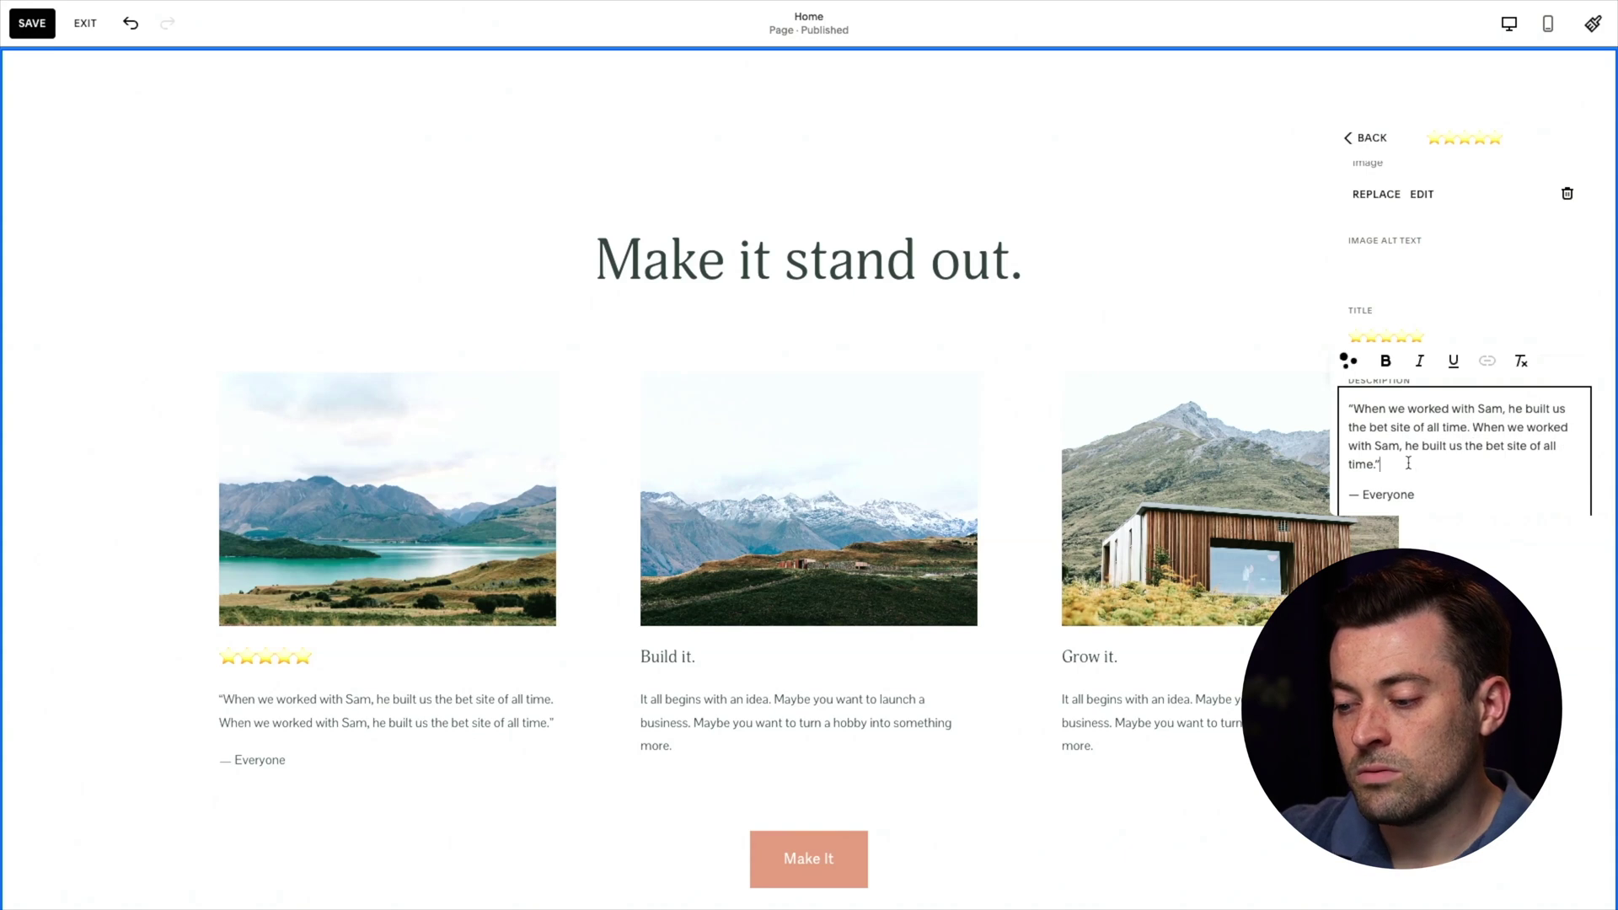
key("ctrl+v")
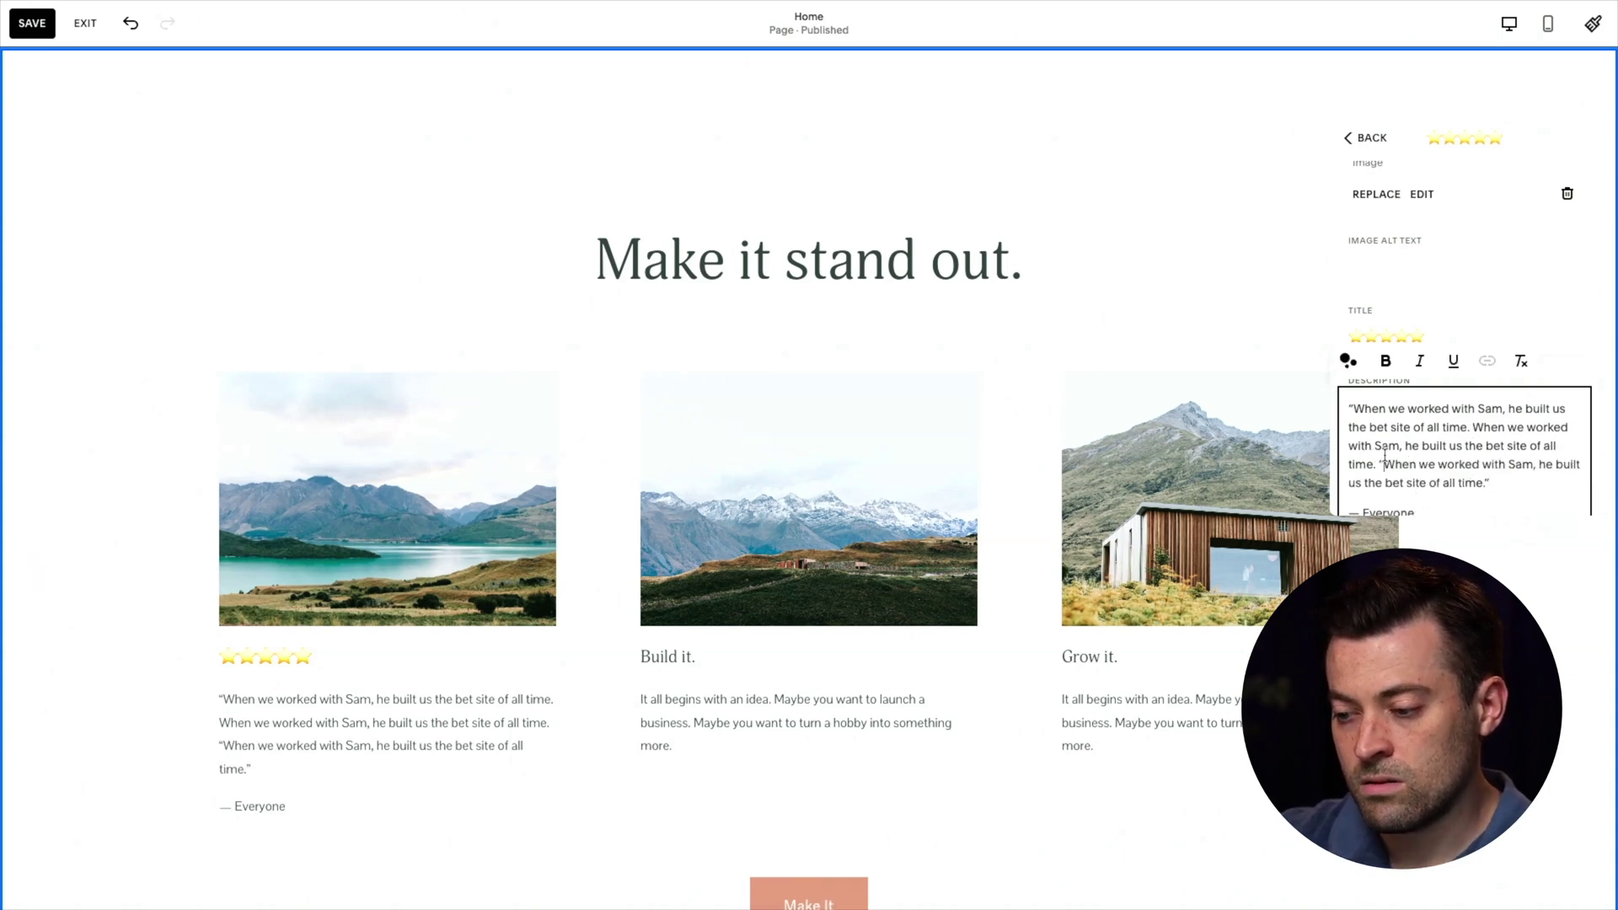
key("BackSpace")
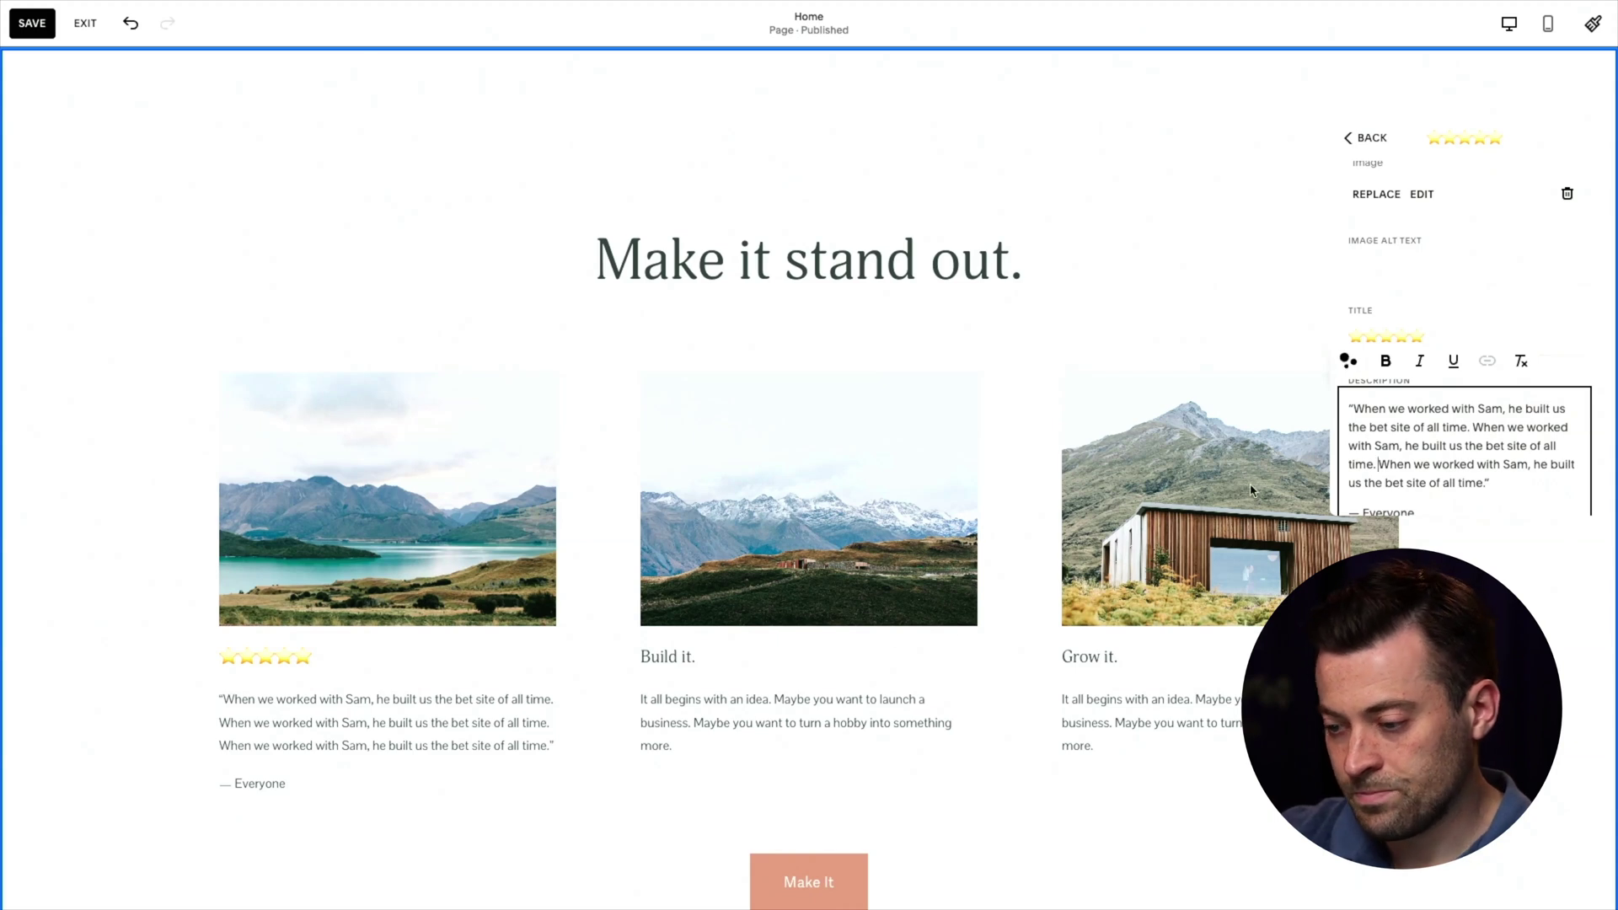
scroll(1370, 274, "up", 3)
- Turn off Show Image for all list items
left_click(1365, 137)
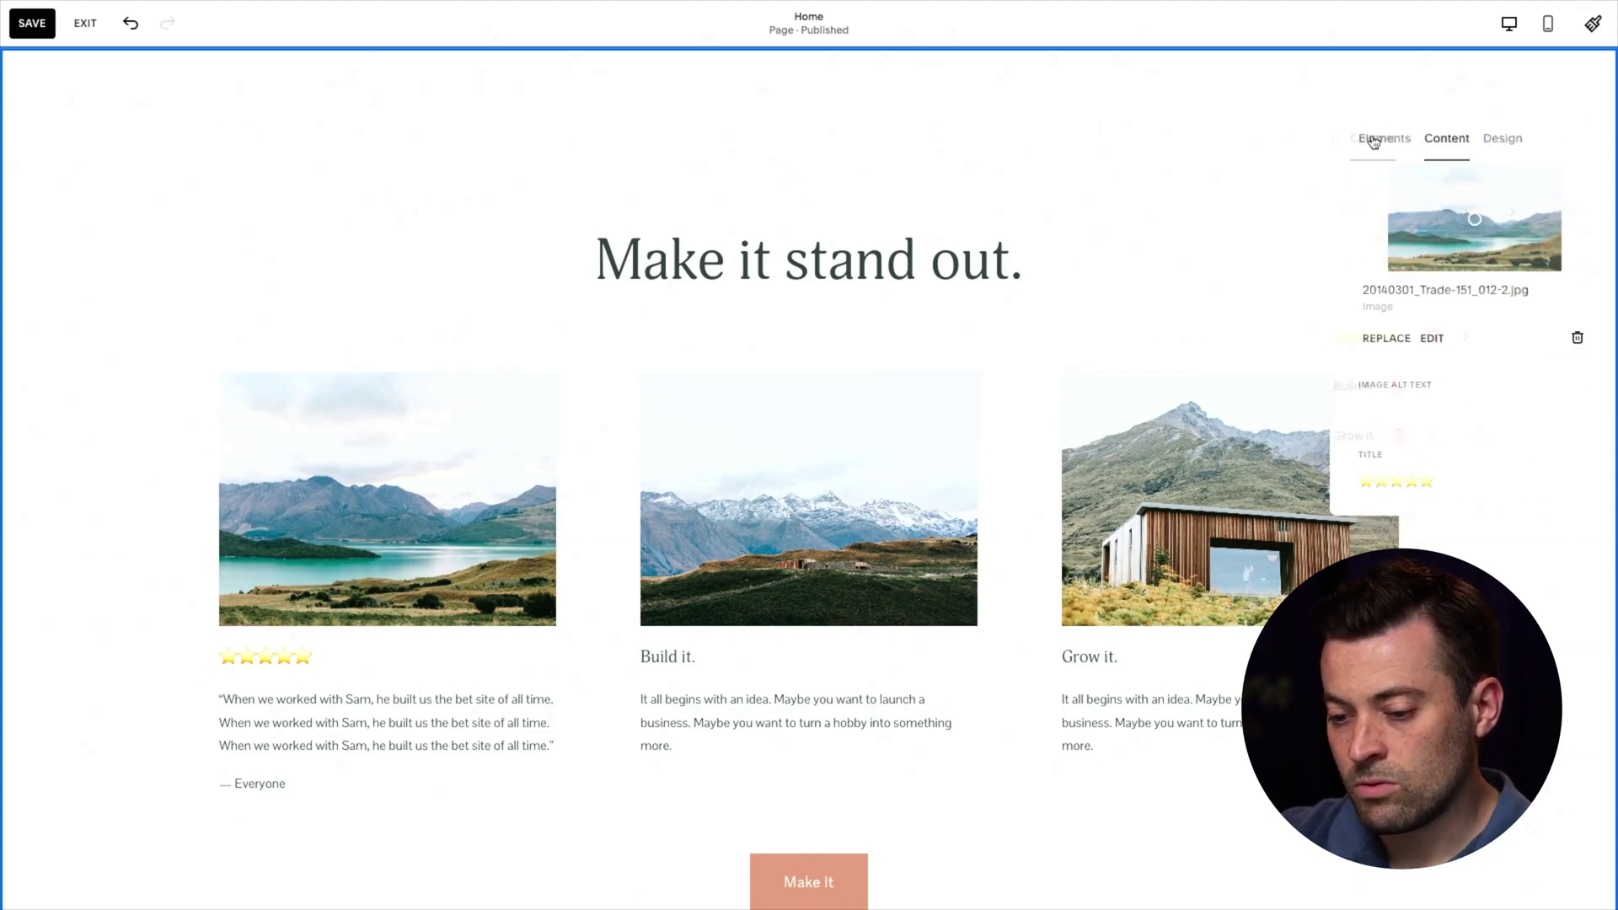
left_click(1374, 148)
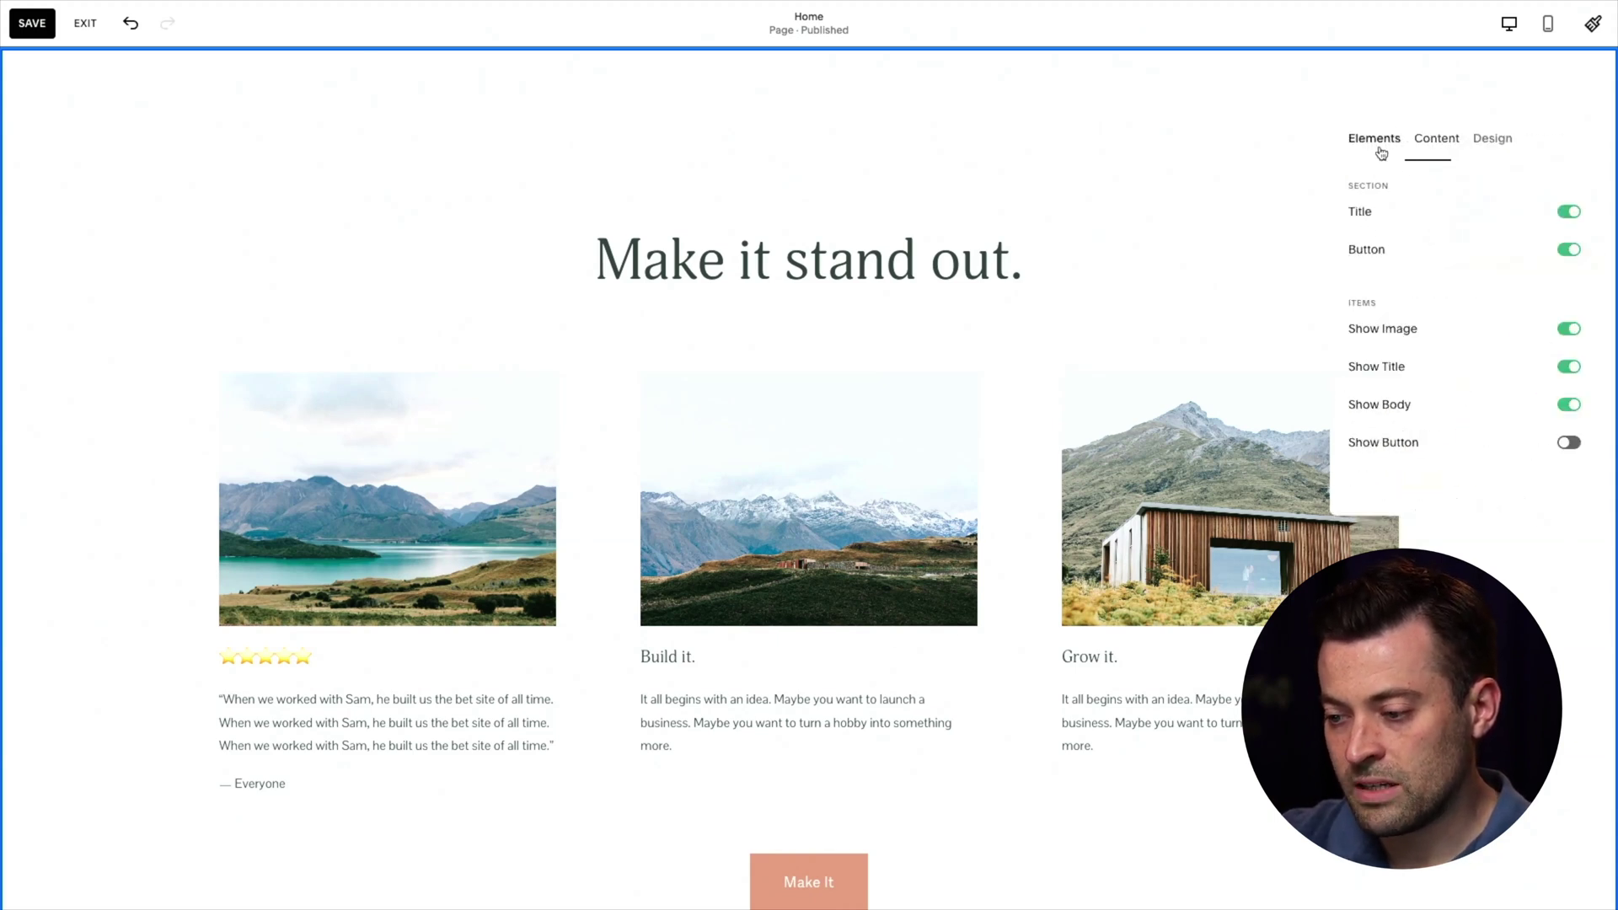
left_click(1519, 337)
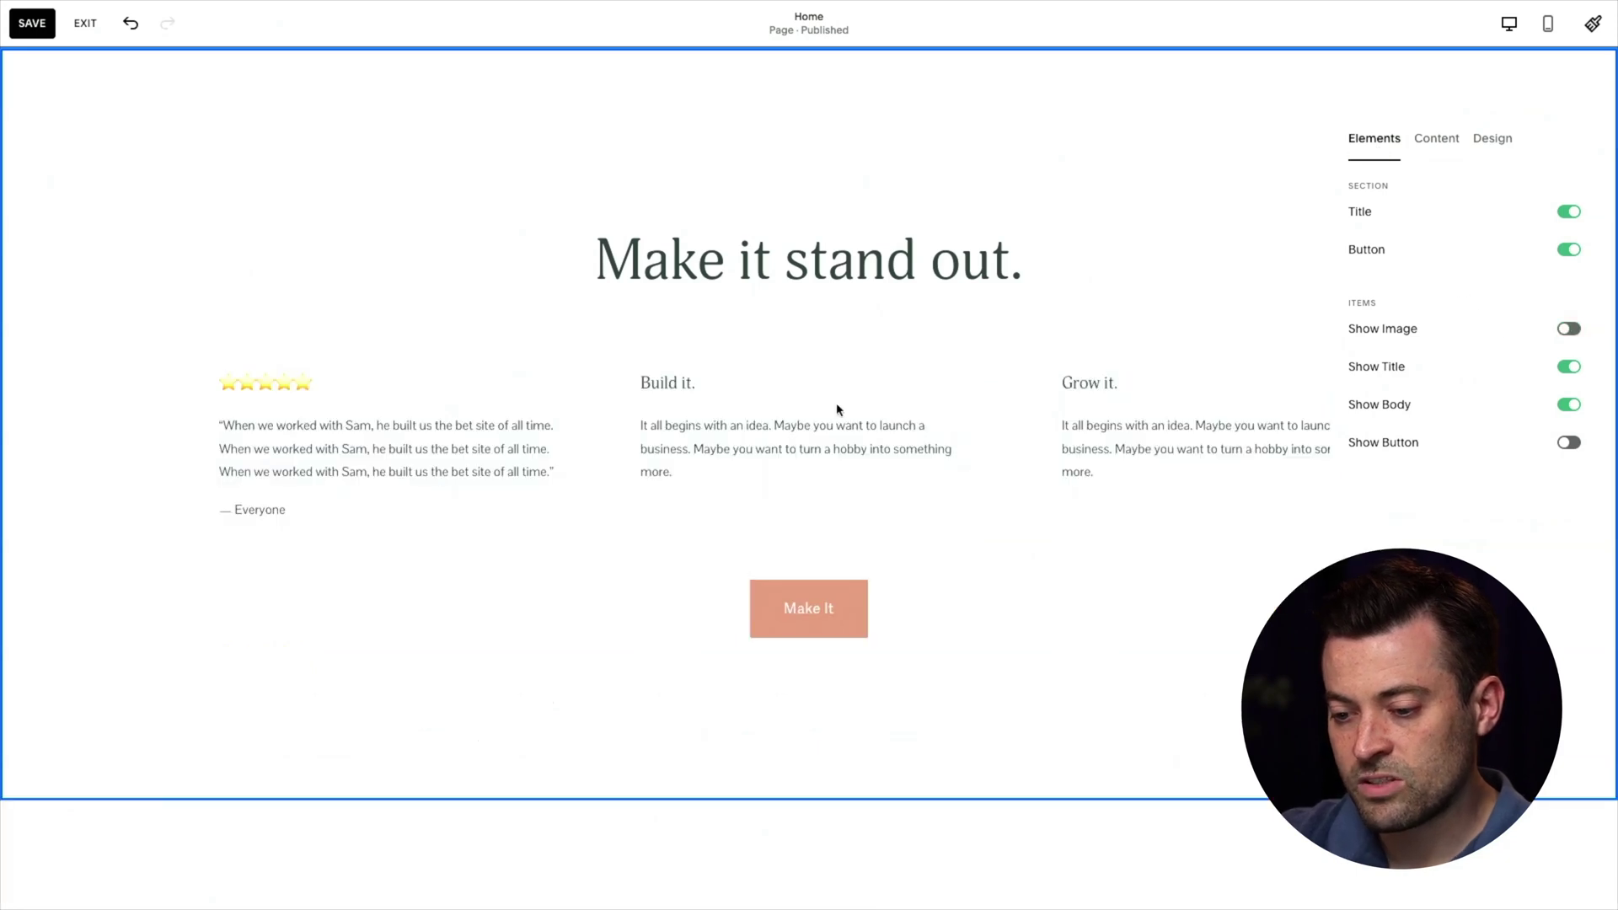
- Display items as cards with padding L and text size M
left_click(1491, 150)
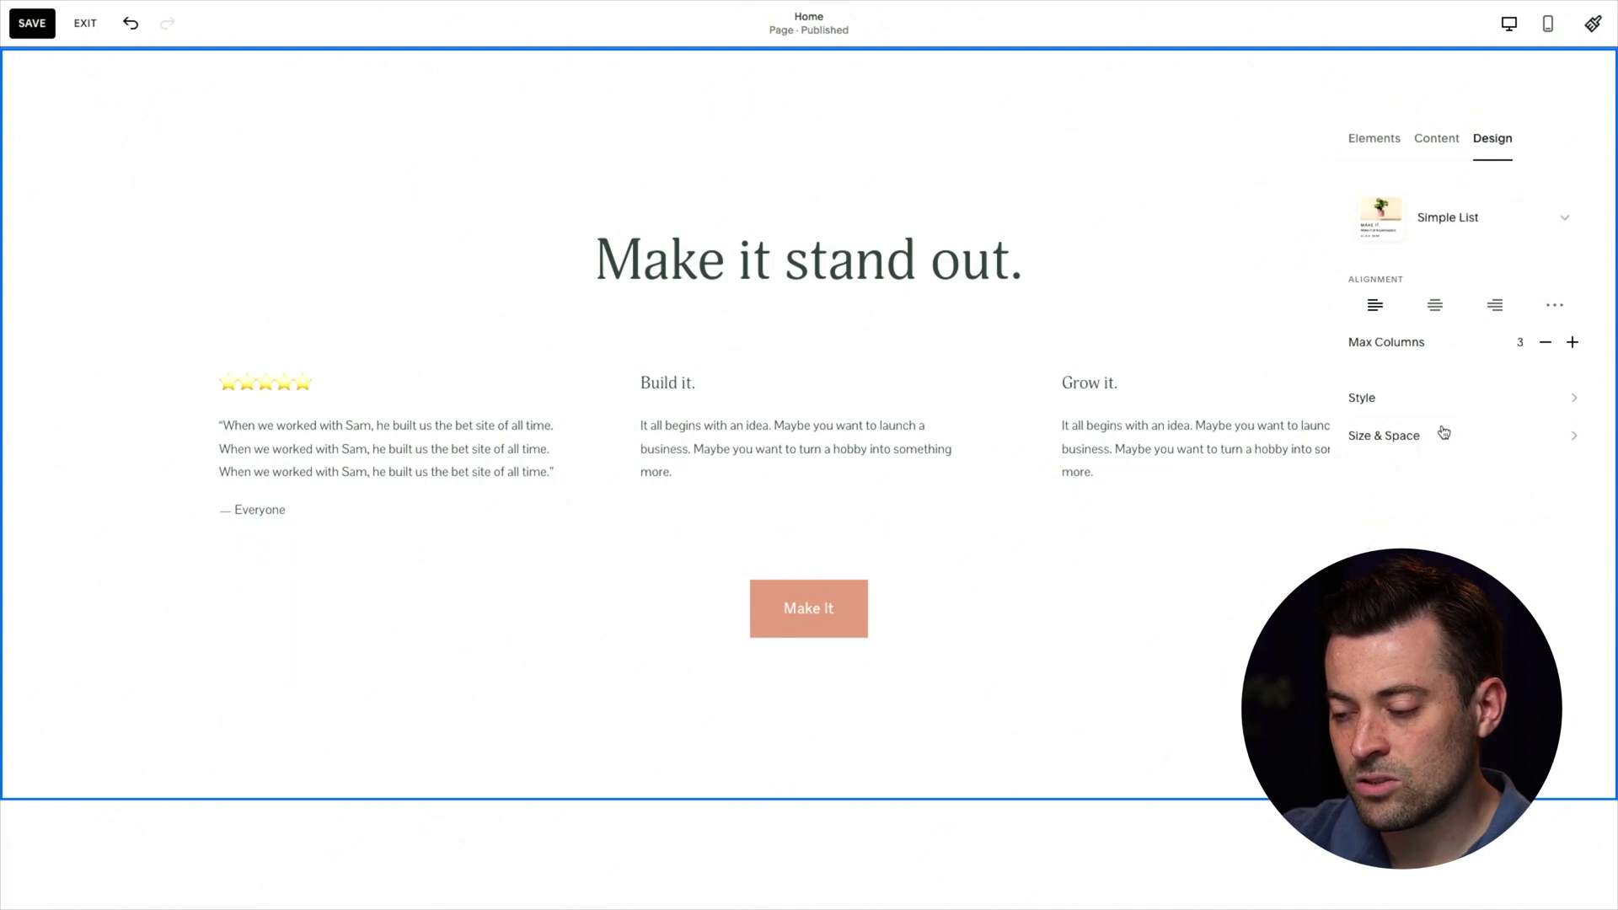
left_click(1463, 404)
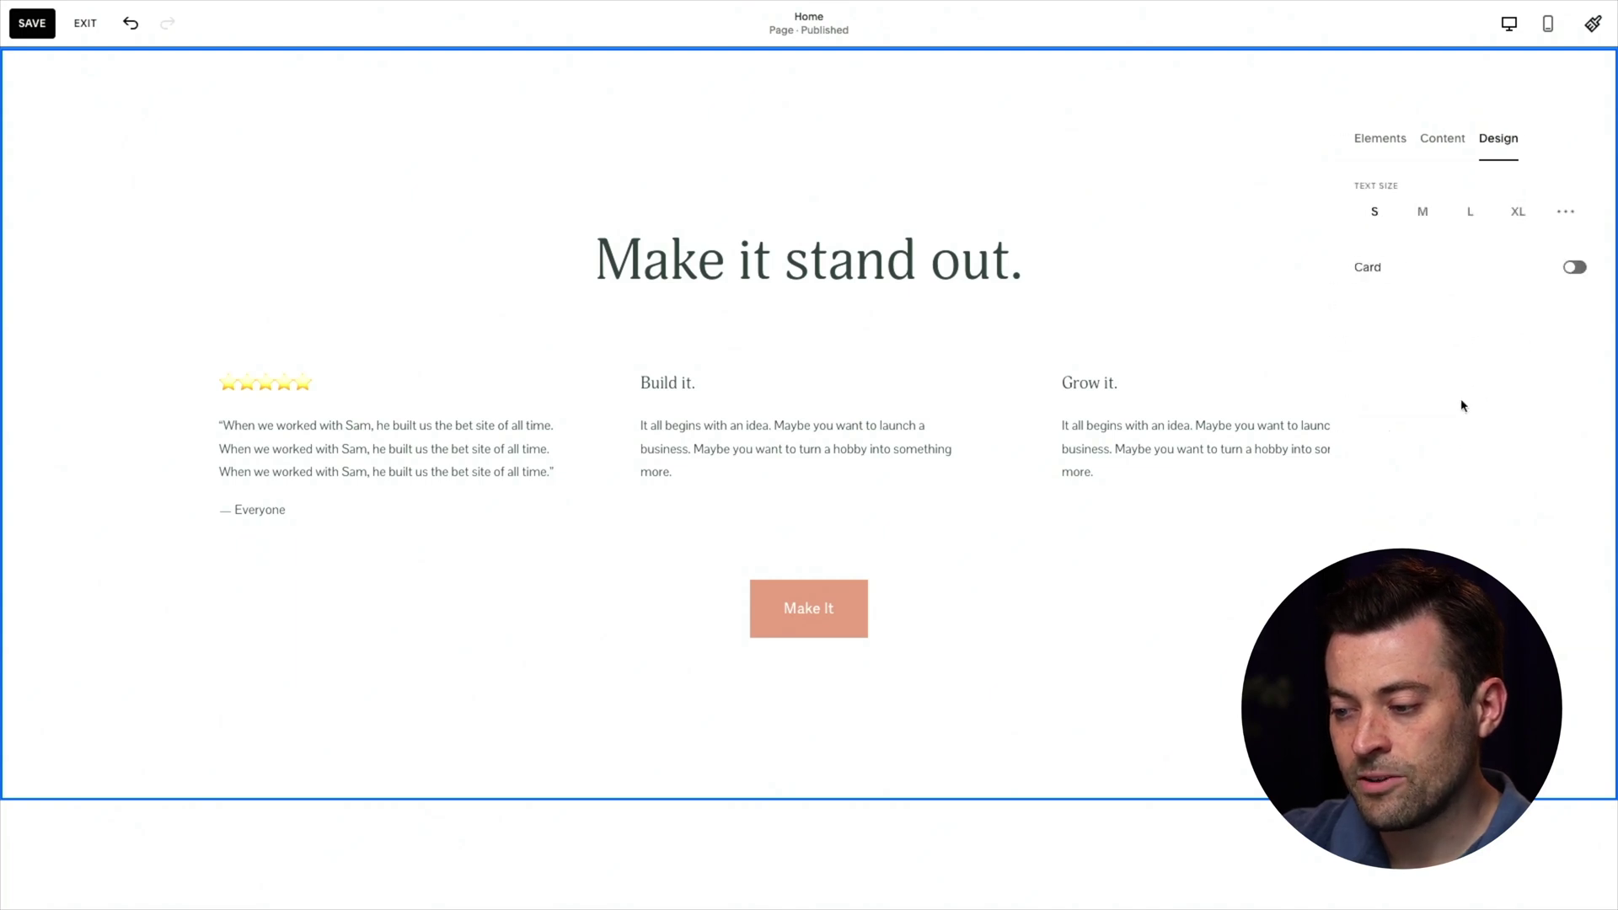
left_click(1568, 267)
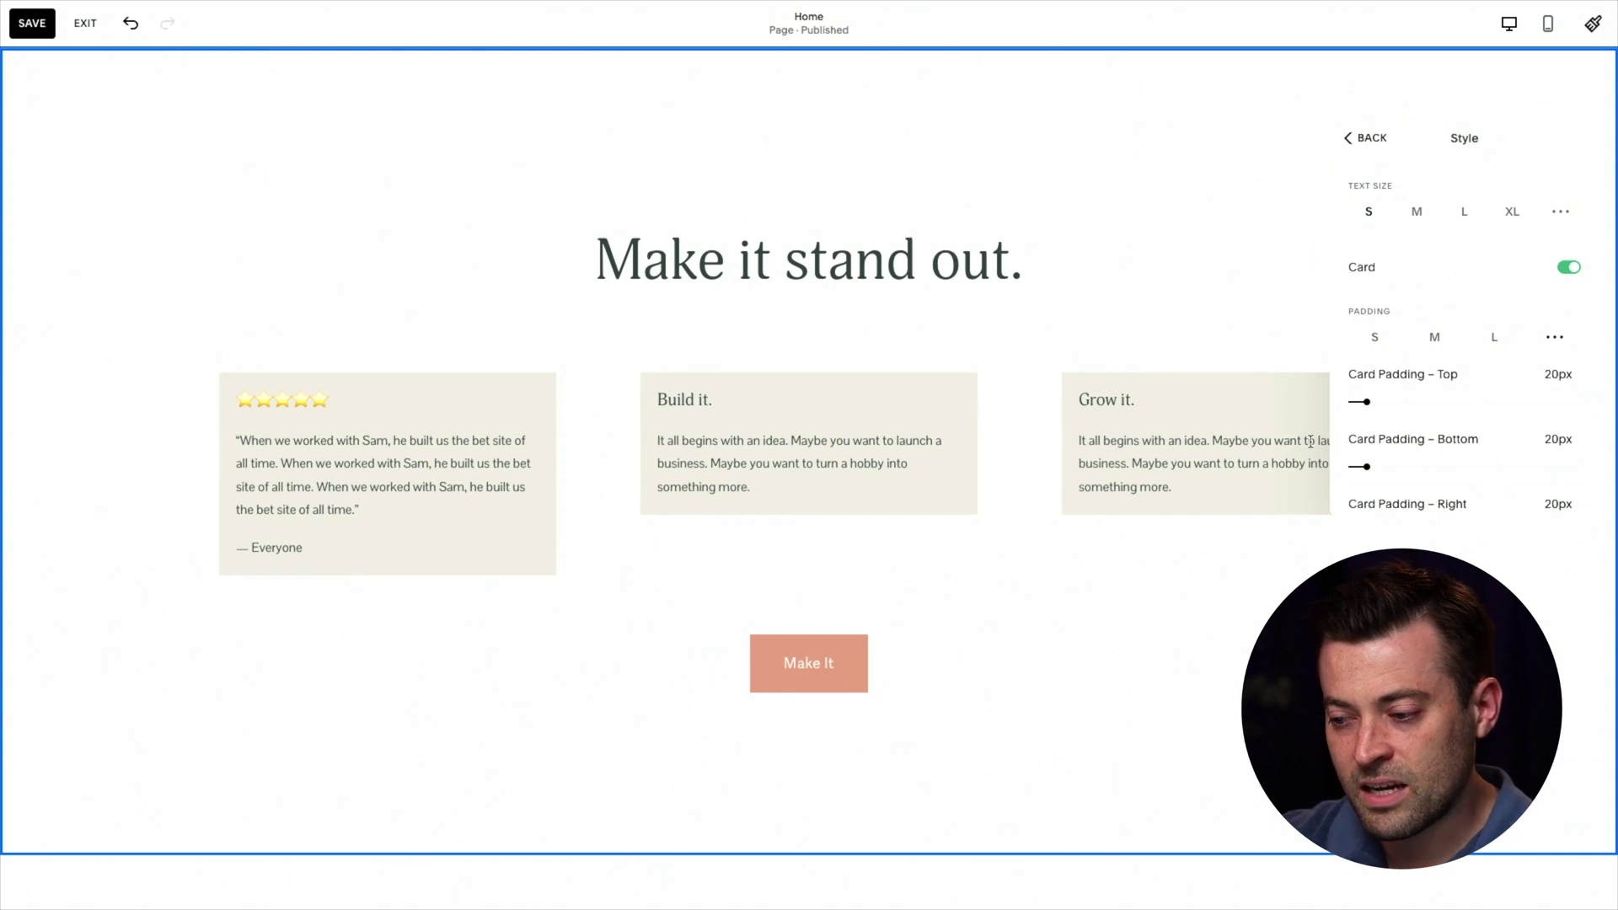
left_click(1375, 341)
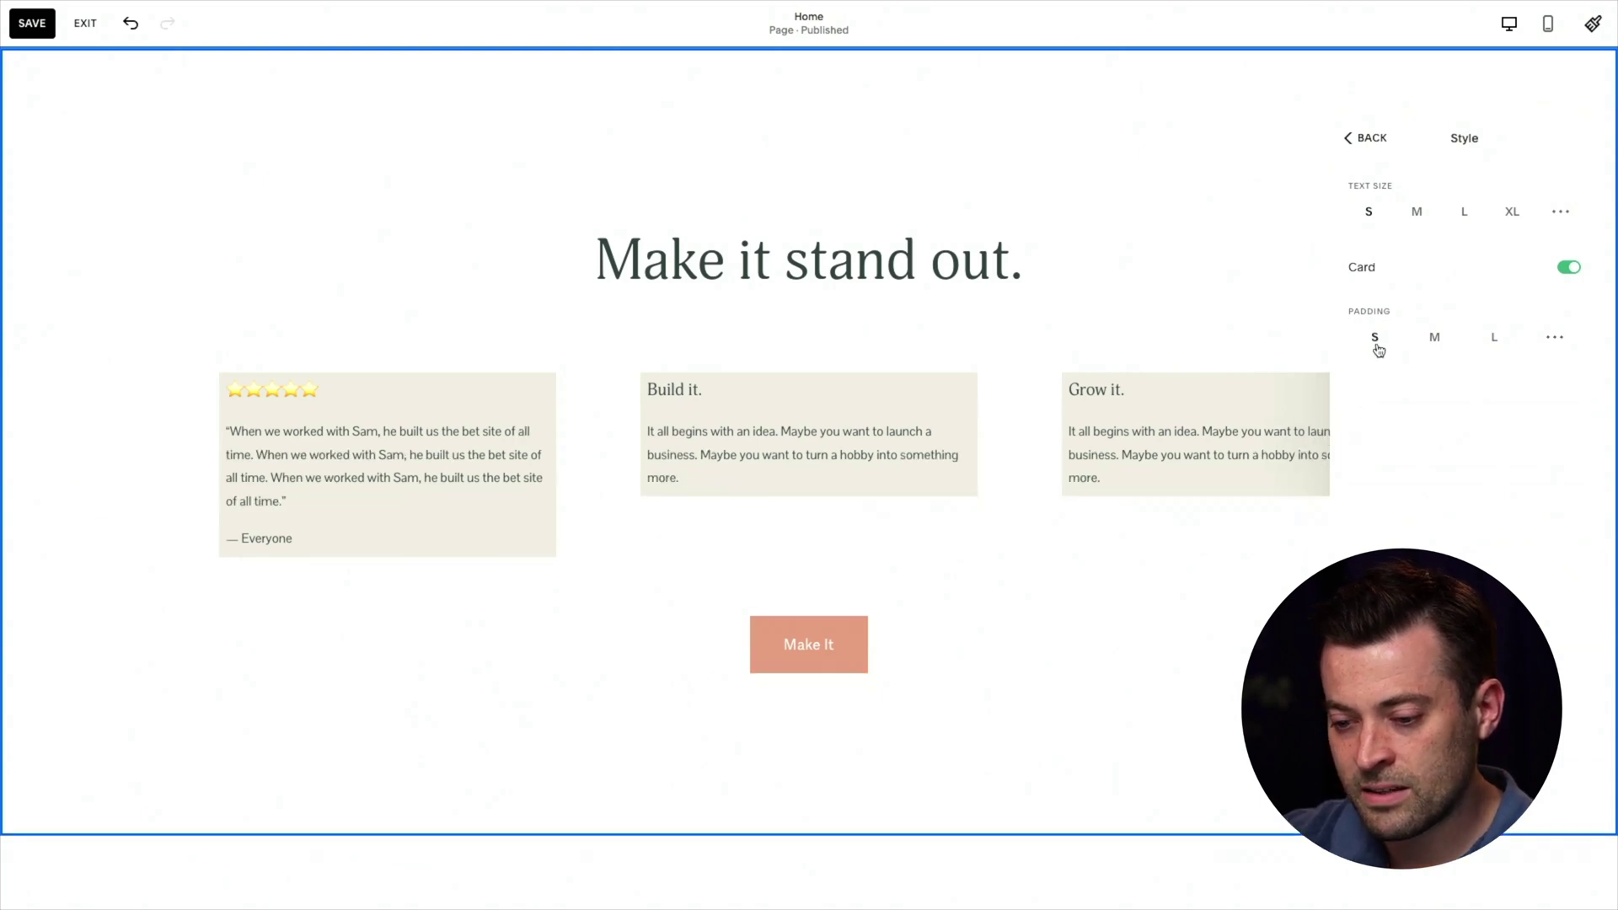
left_click(1428, 345)
left_click(1472, 347)
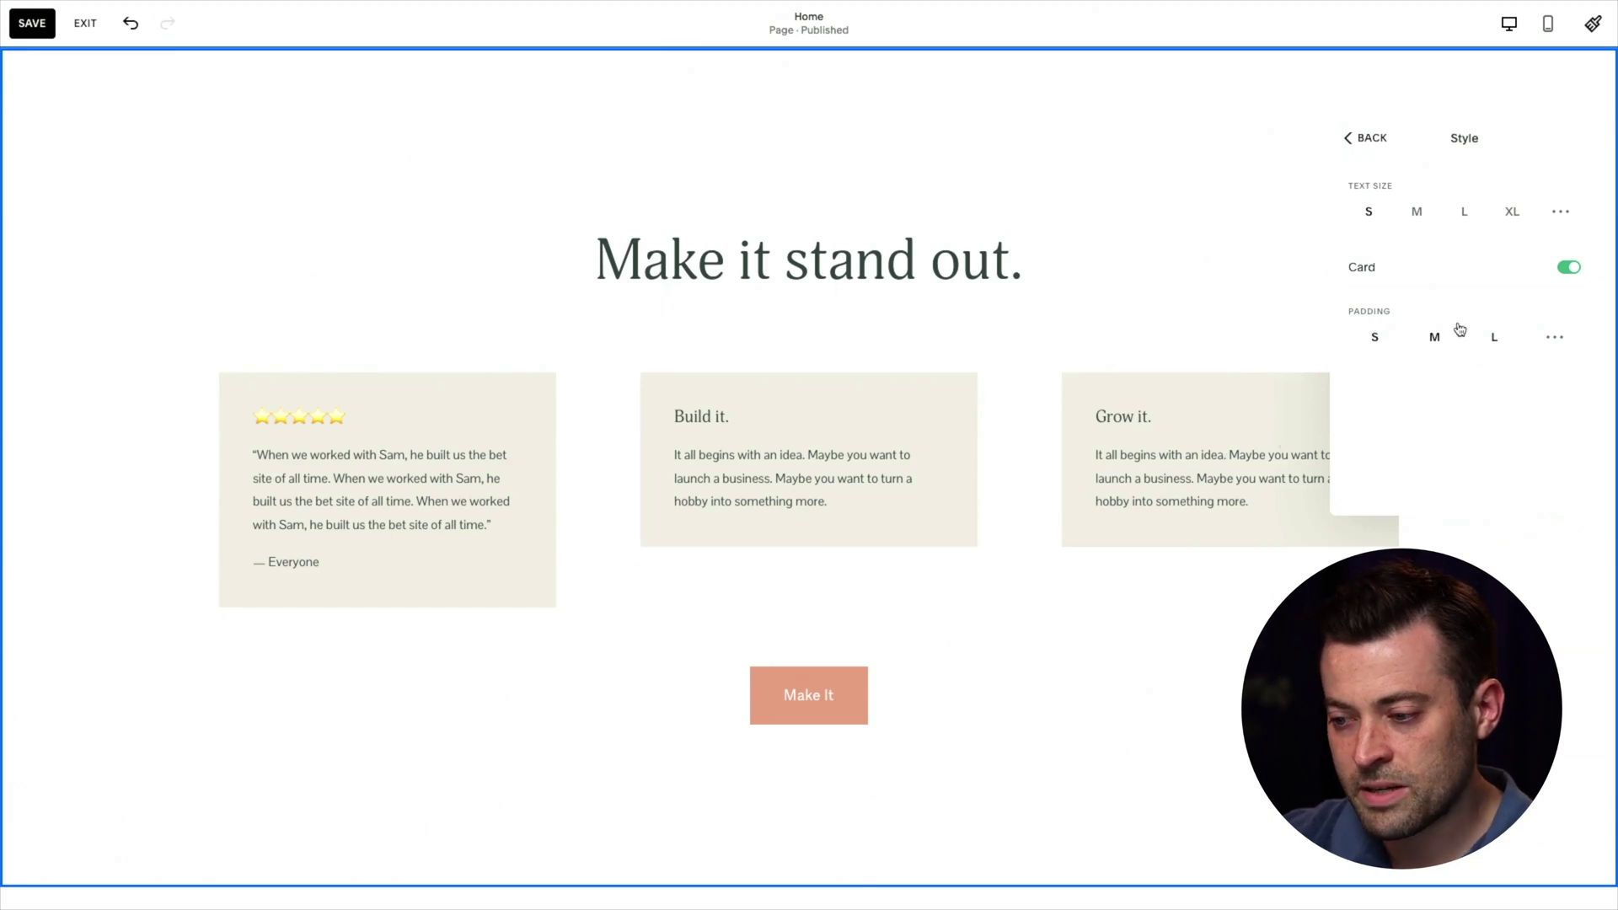
left_click(1414, 214)
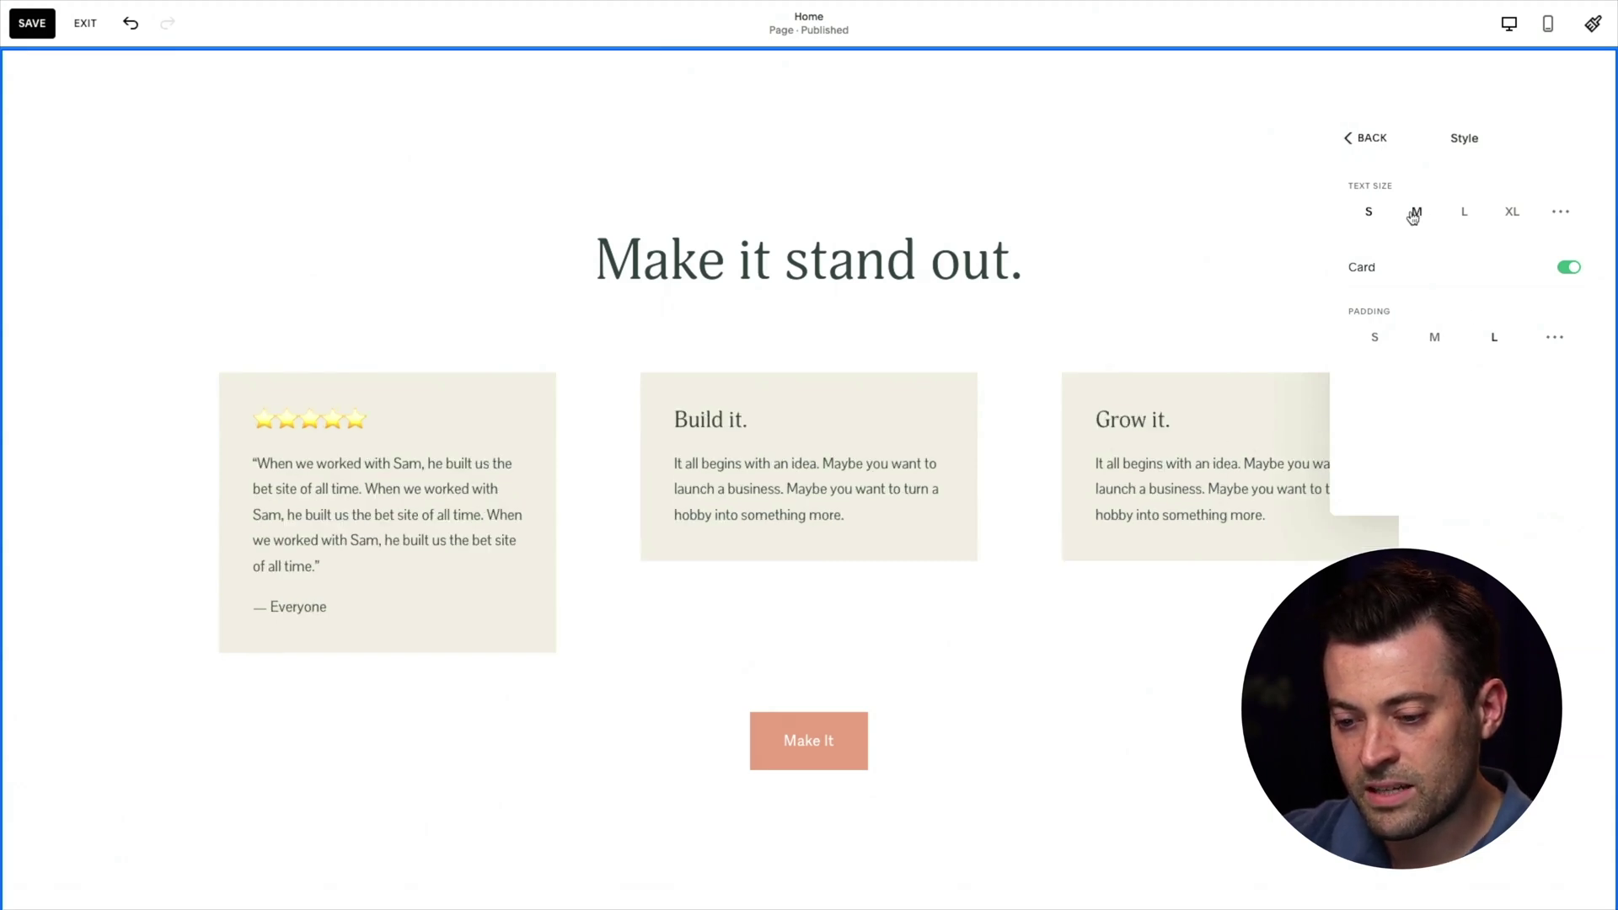
left_click(1365, 140)
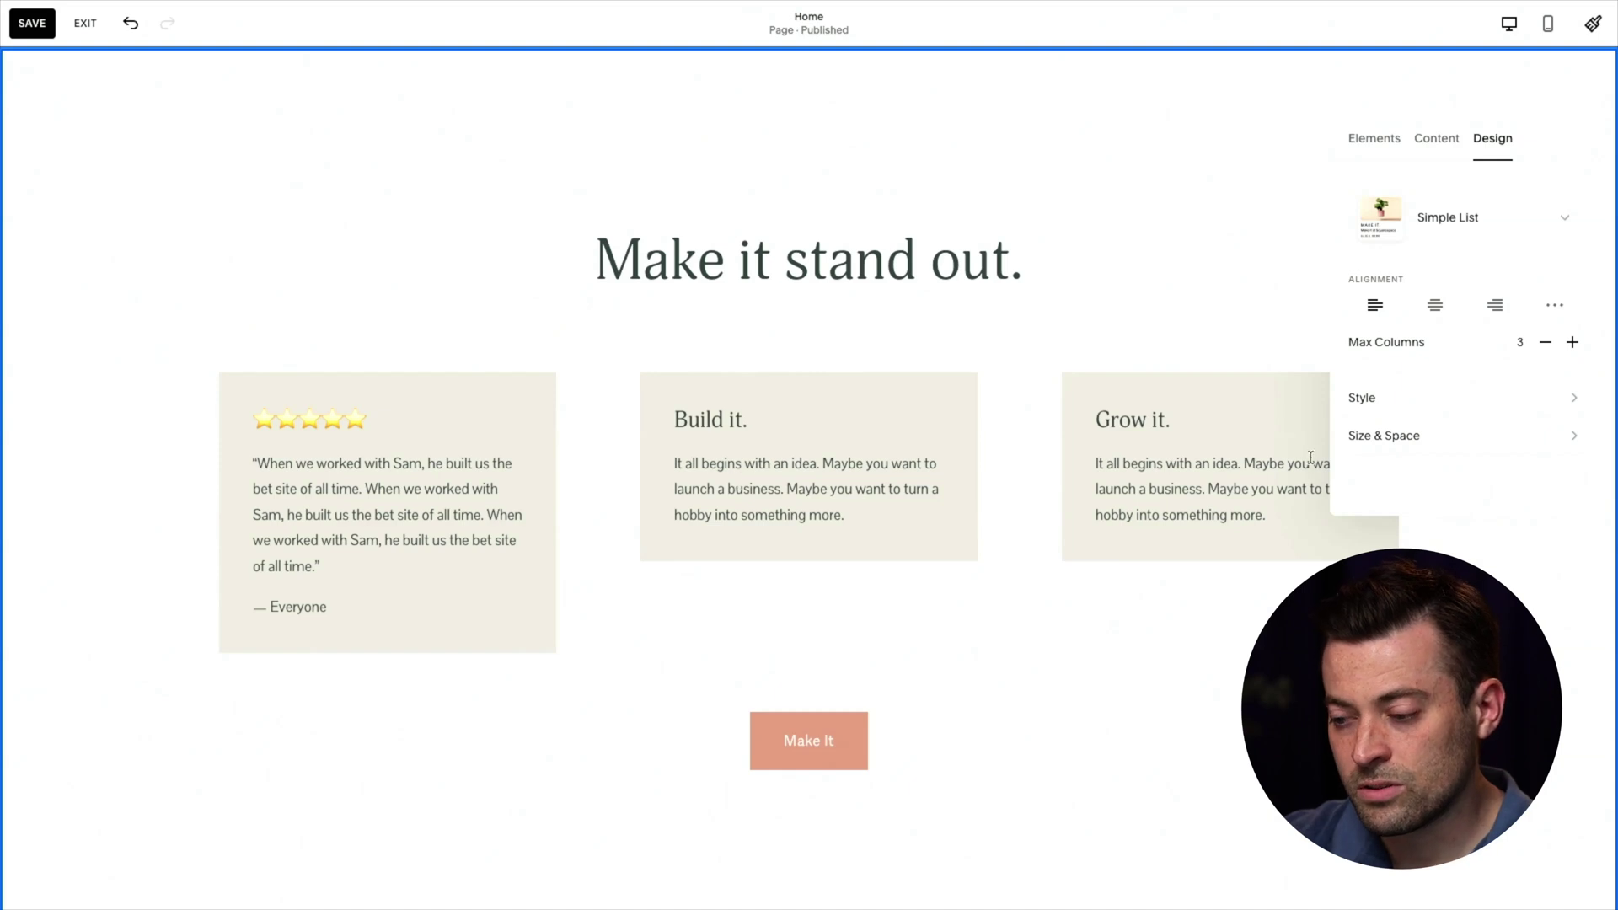
- Open the Build it. item from the Content list and select its title text
left_click(1431, 158)
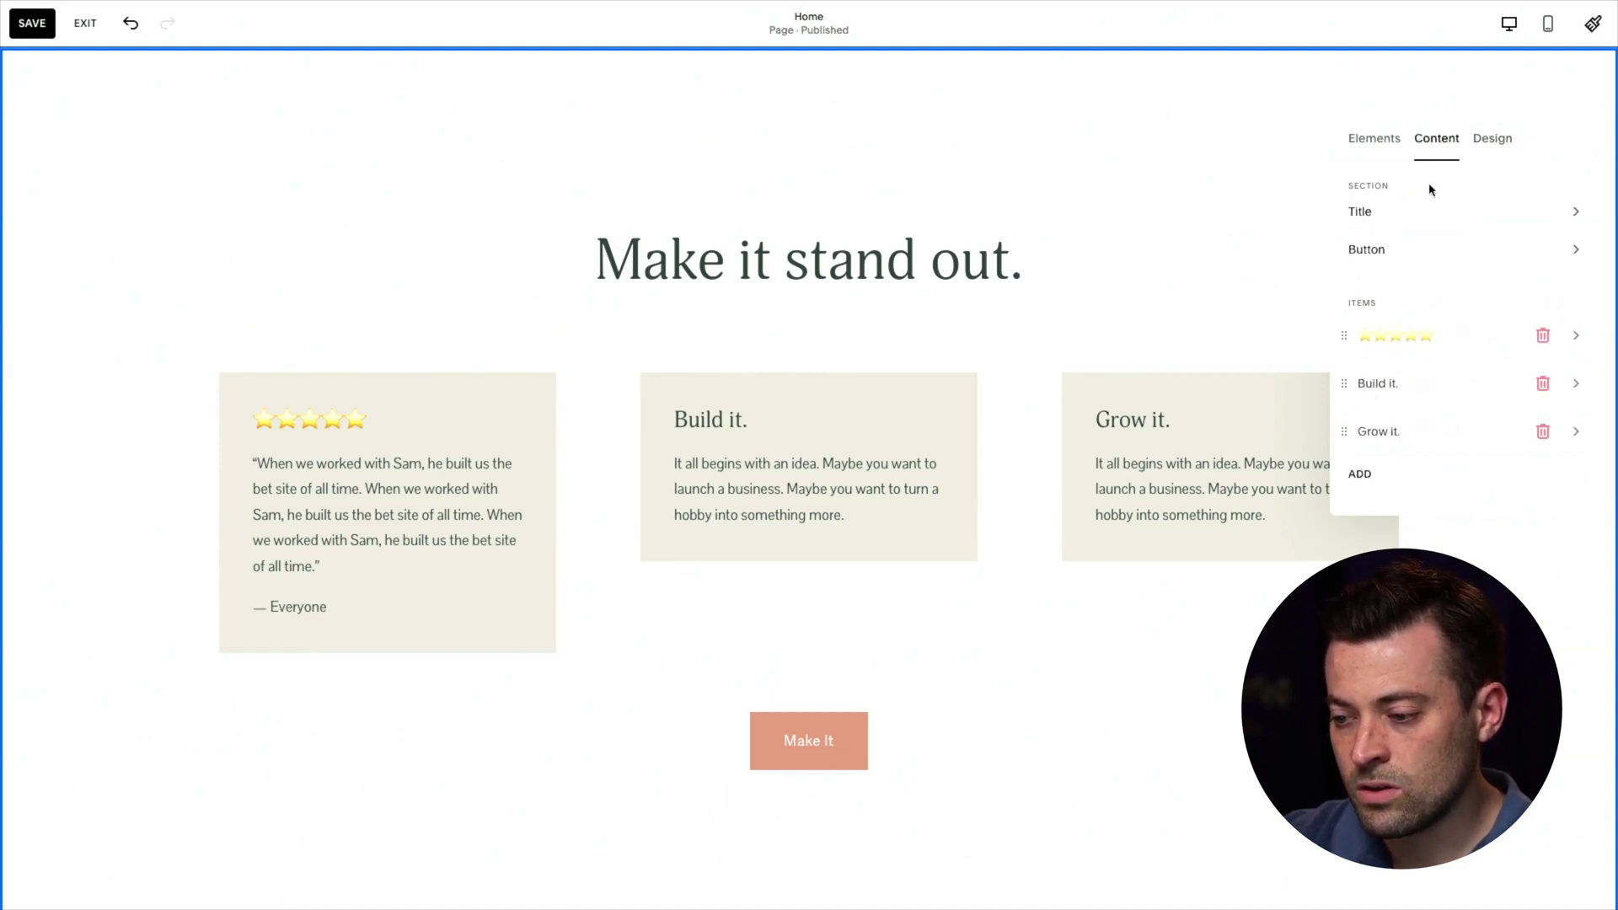
left_click(1405, 385)
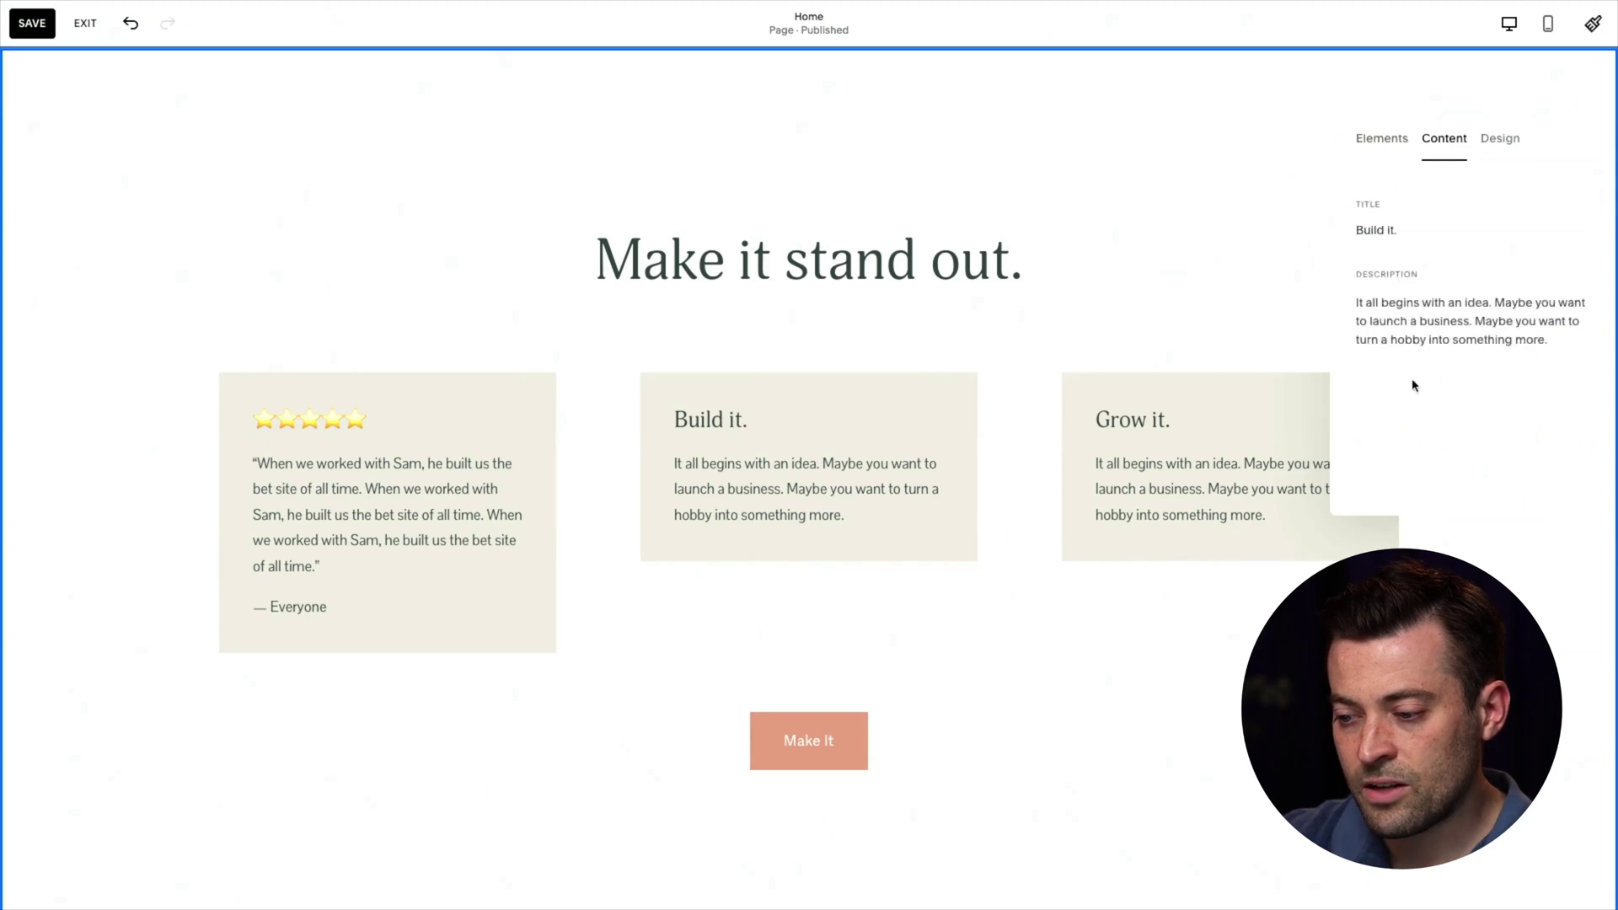
left_click_drag(1408, 234, 1333, 239)
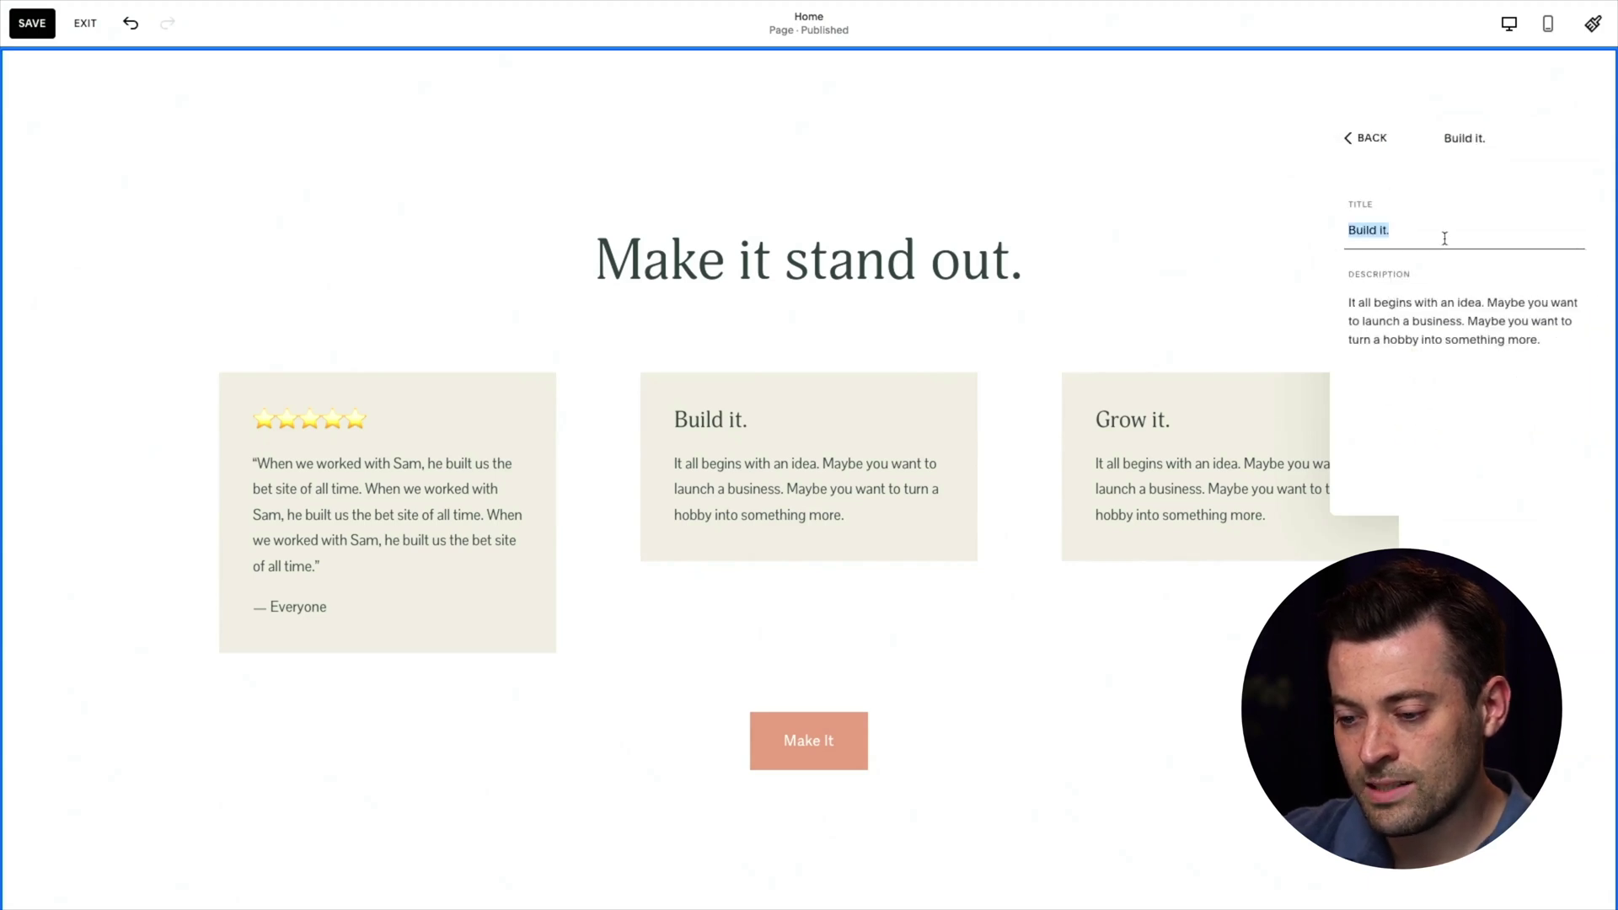
- Search Google for 'star copy and paste' and copy the black star ★ from fsymbols.com
mouse_move(1293, 3)
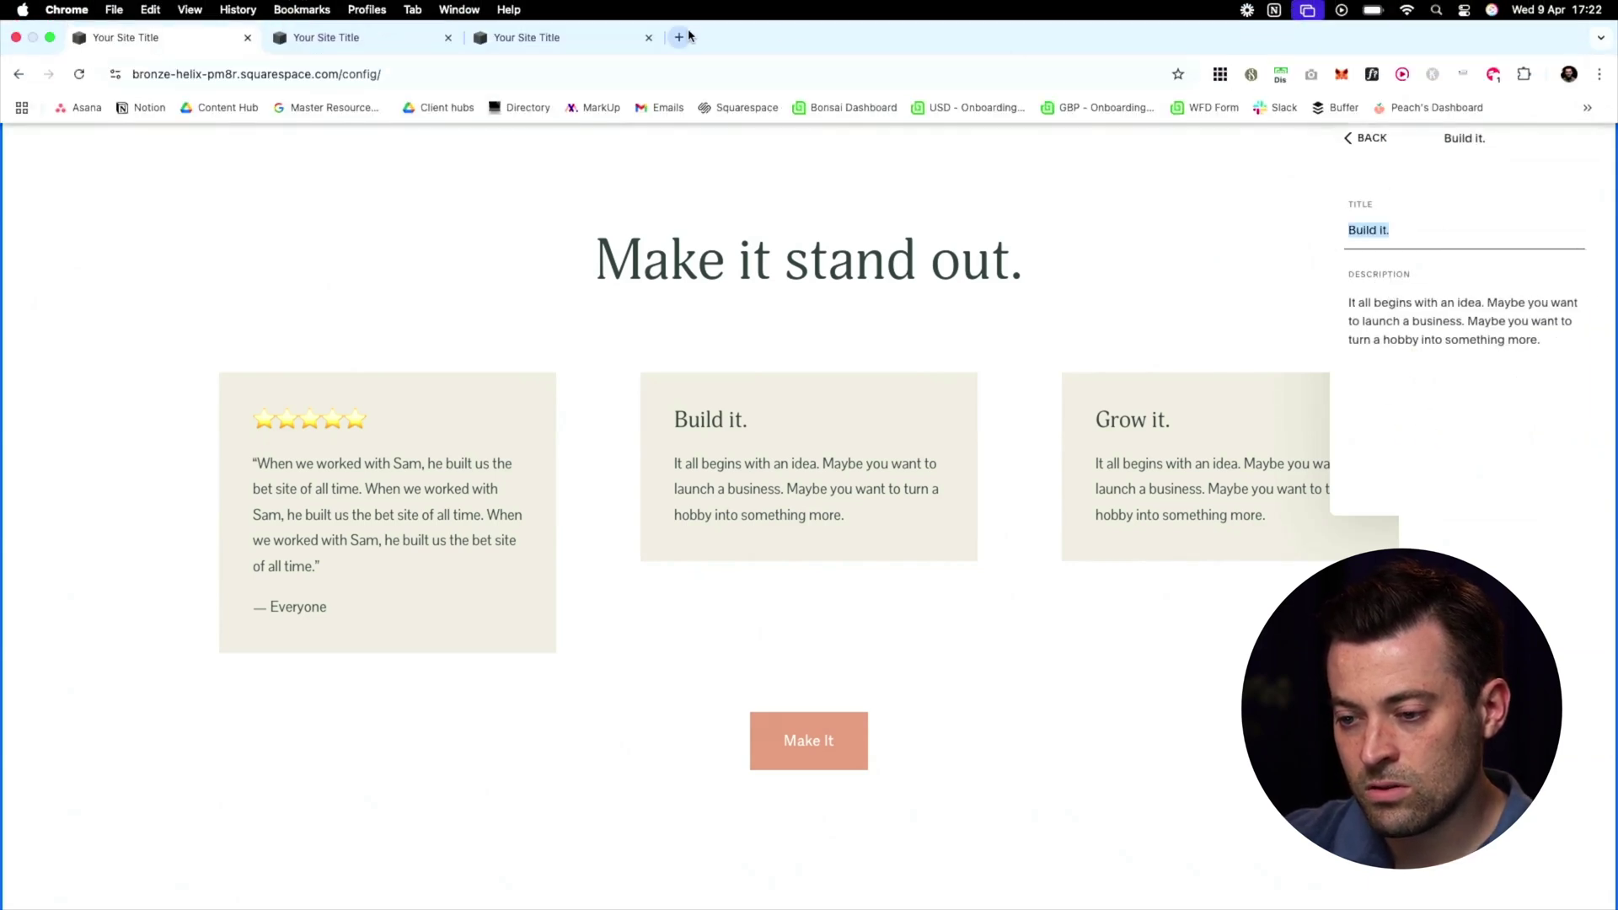
left_click(689, 39)
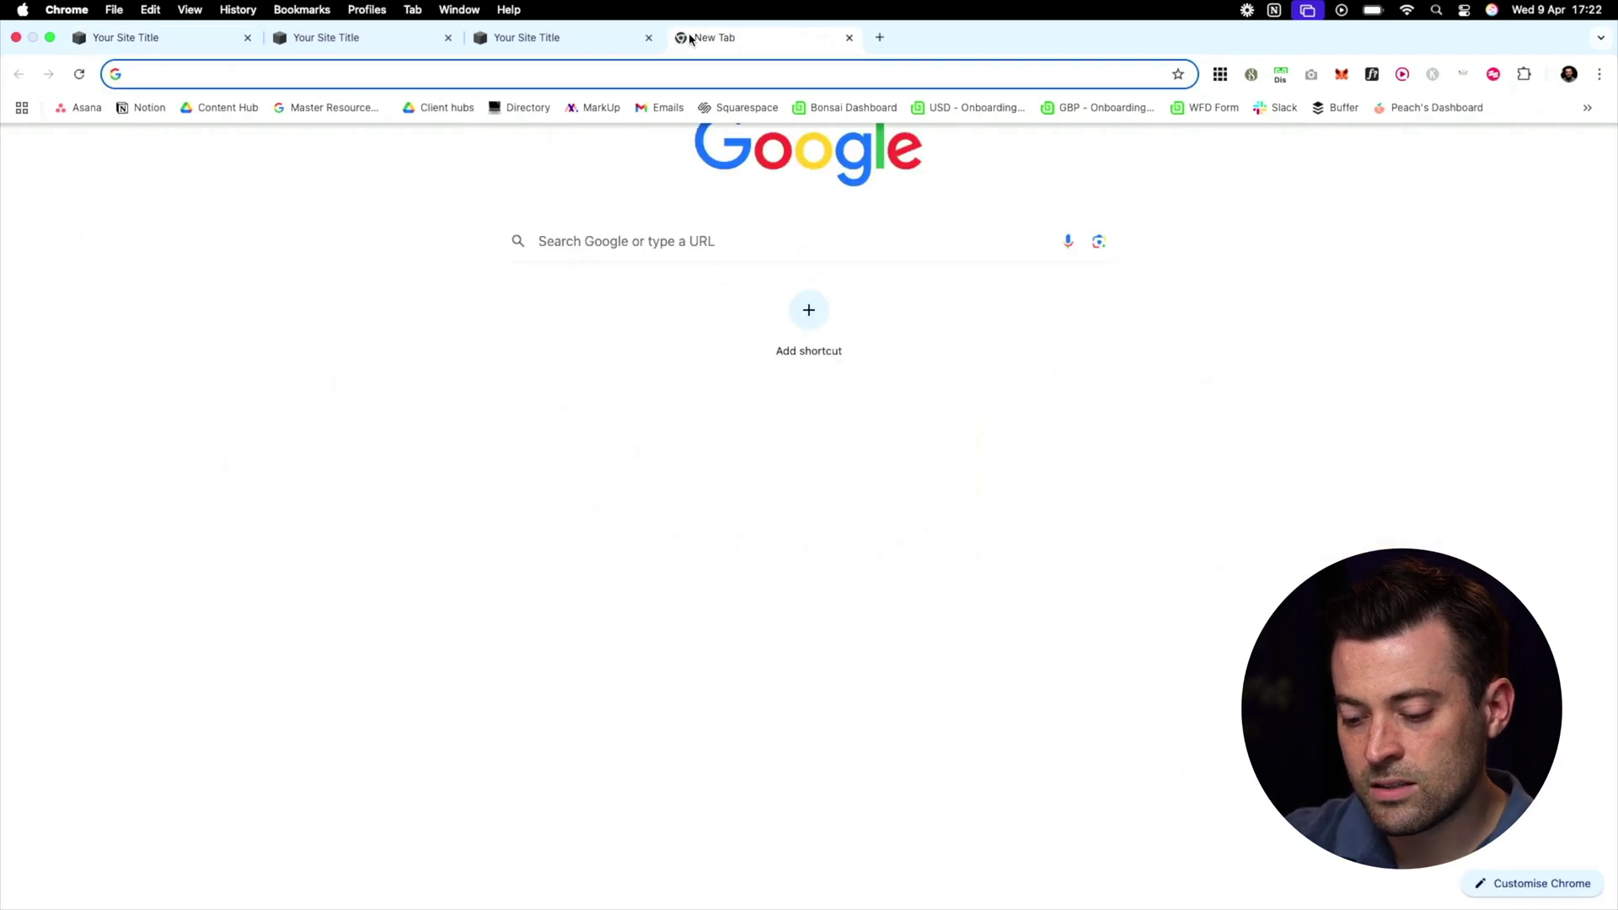
type("star copu")
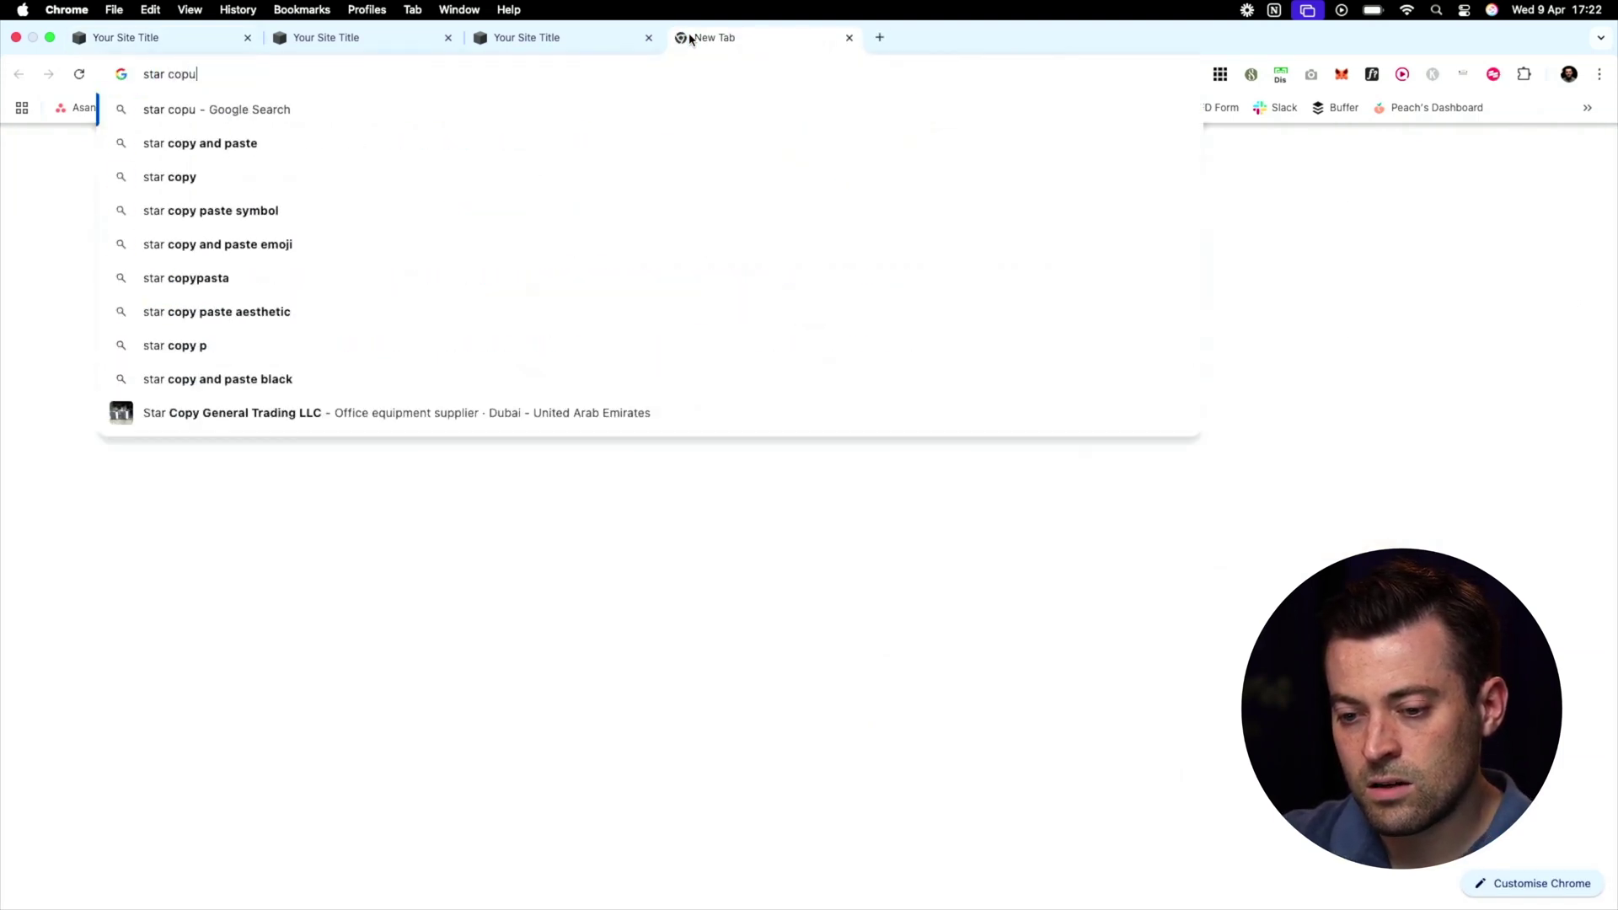
key("Down")
key("Return")
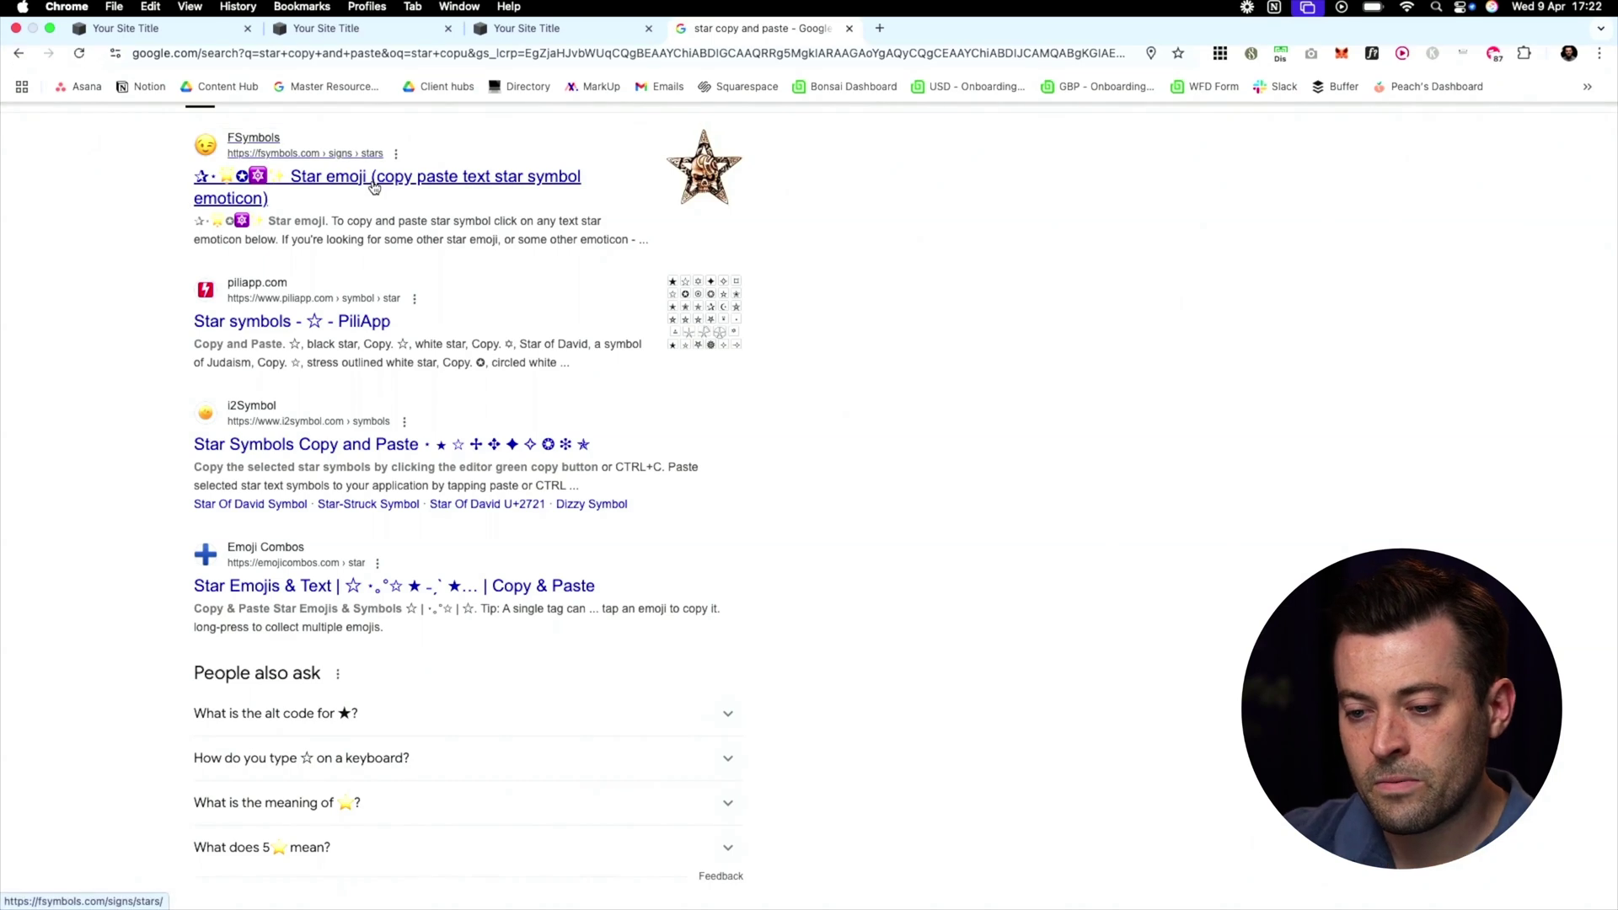
left_click(373, 184)
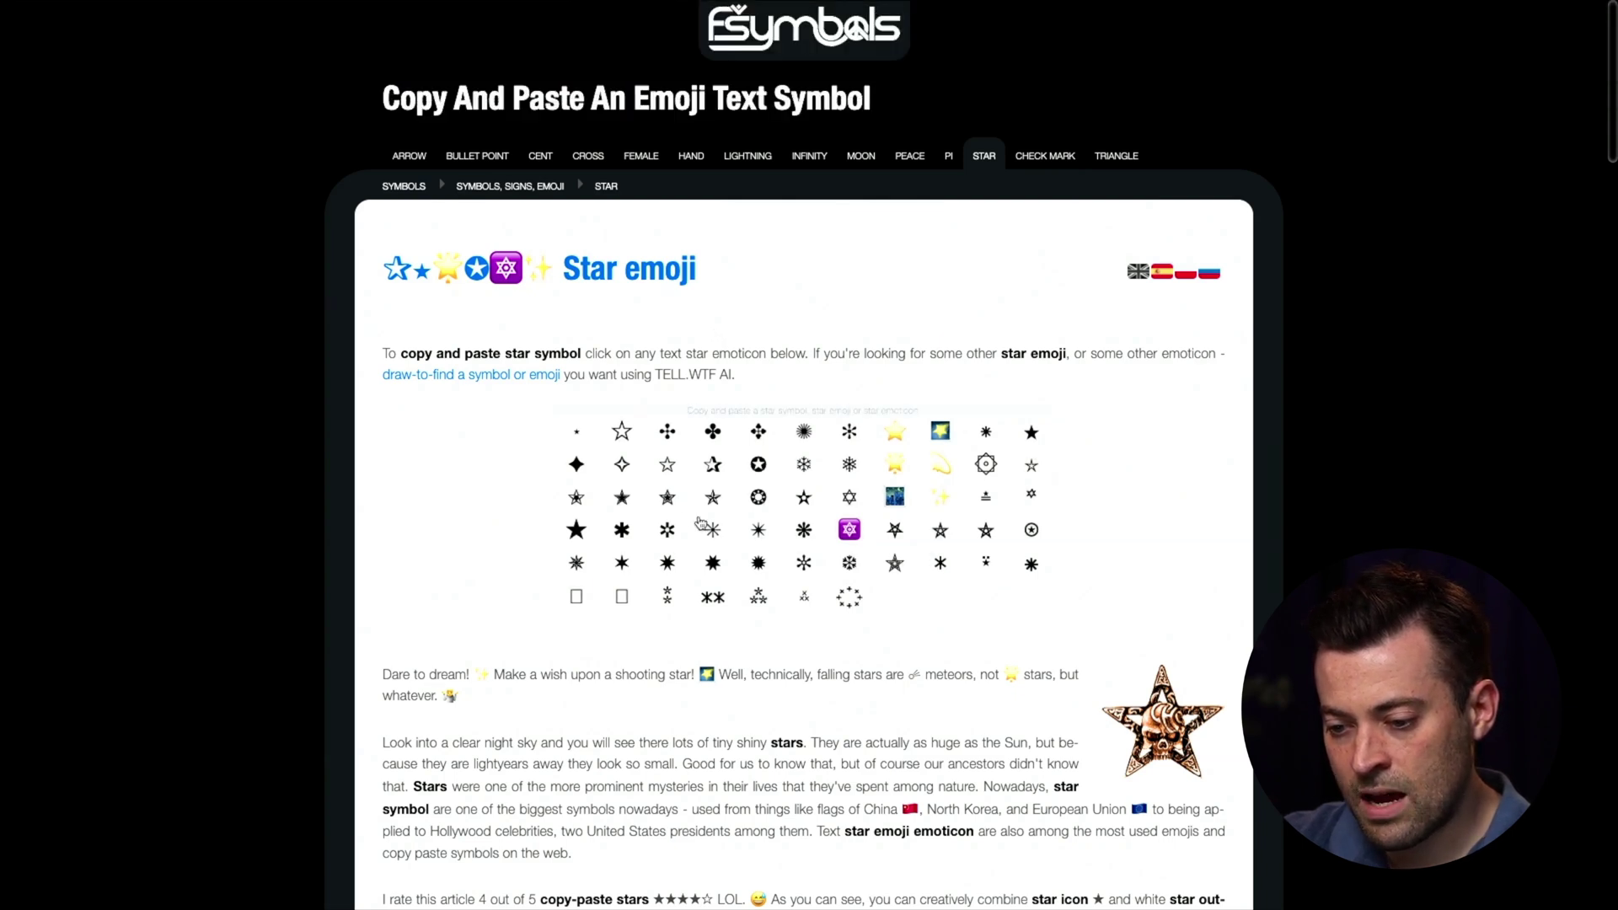
left_click(577, 529)
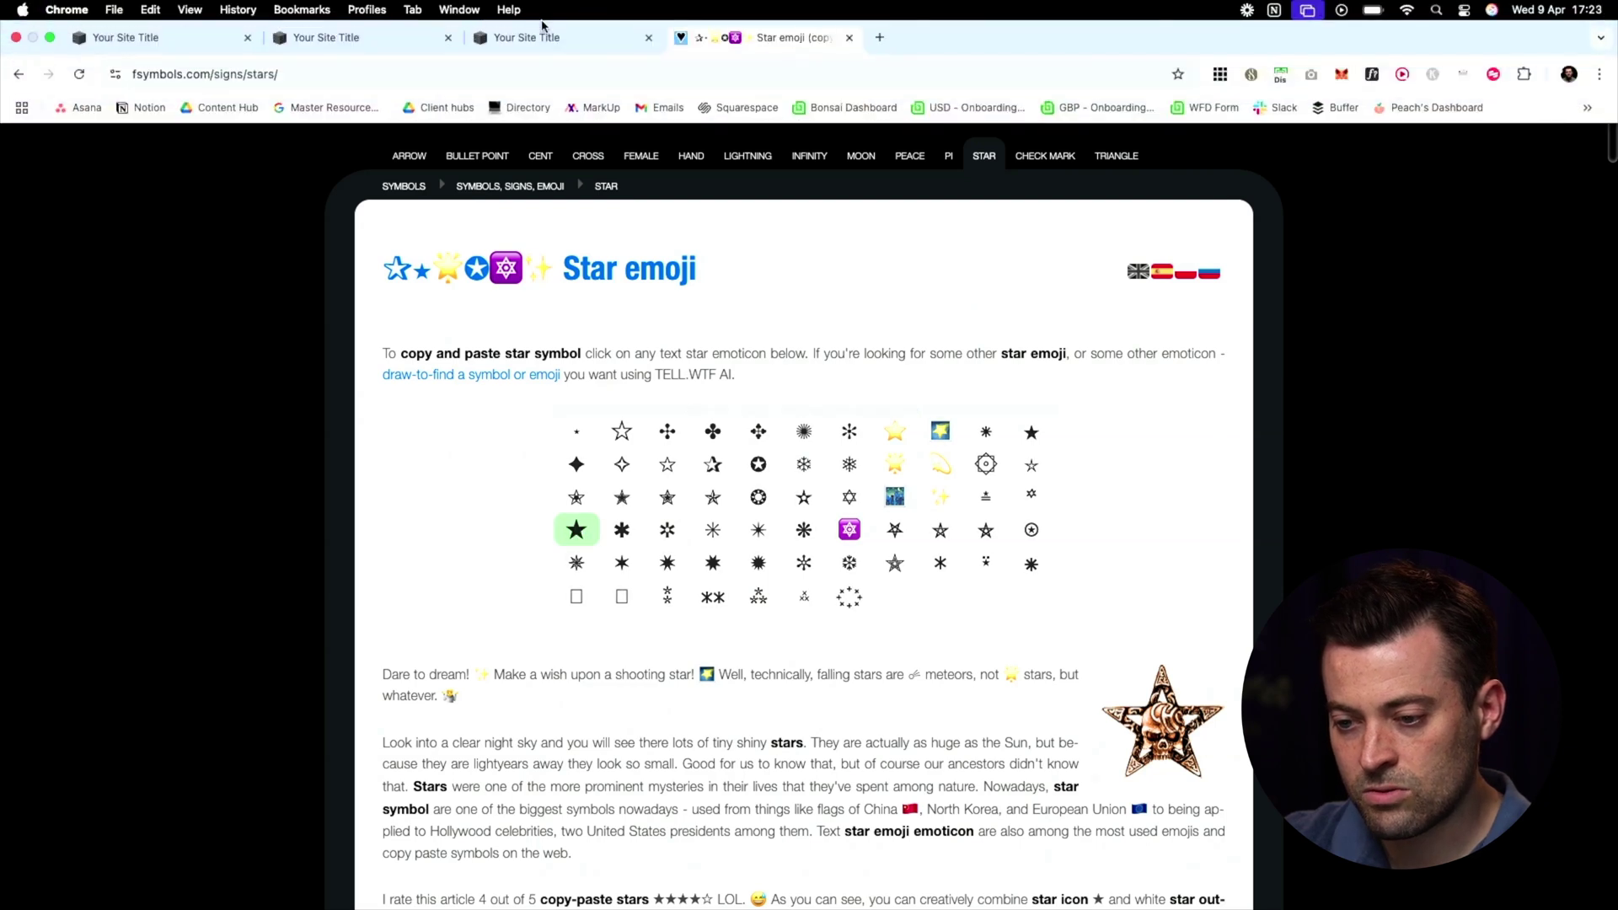
- Back in the editor, replace the Build it. title with five black stars ★★★★★
left_click(524, 38)
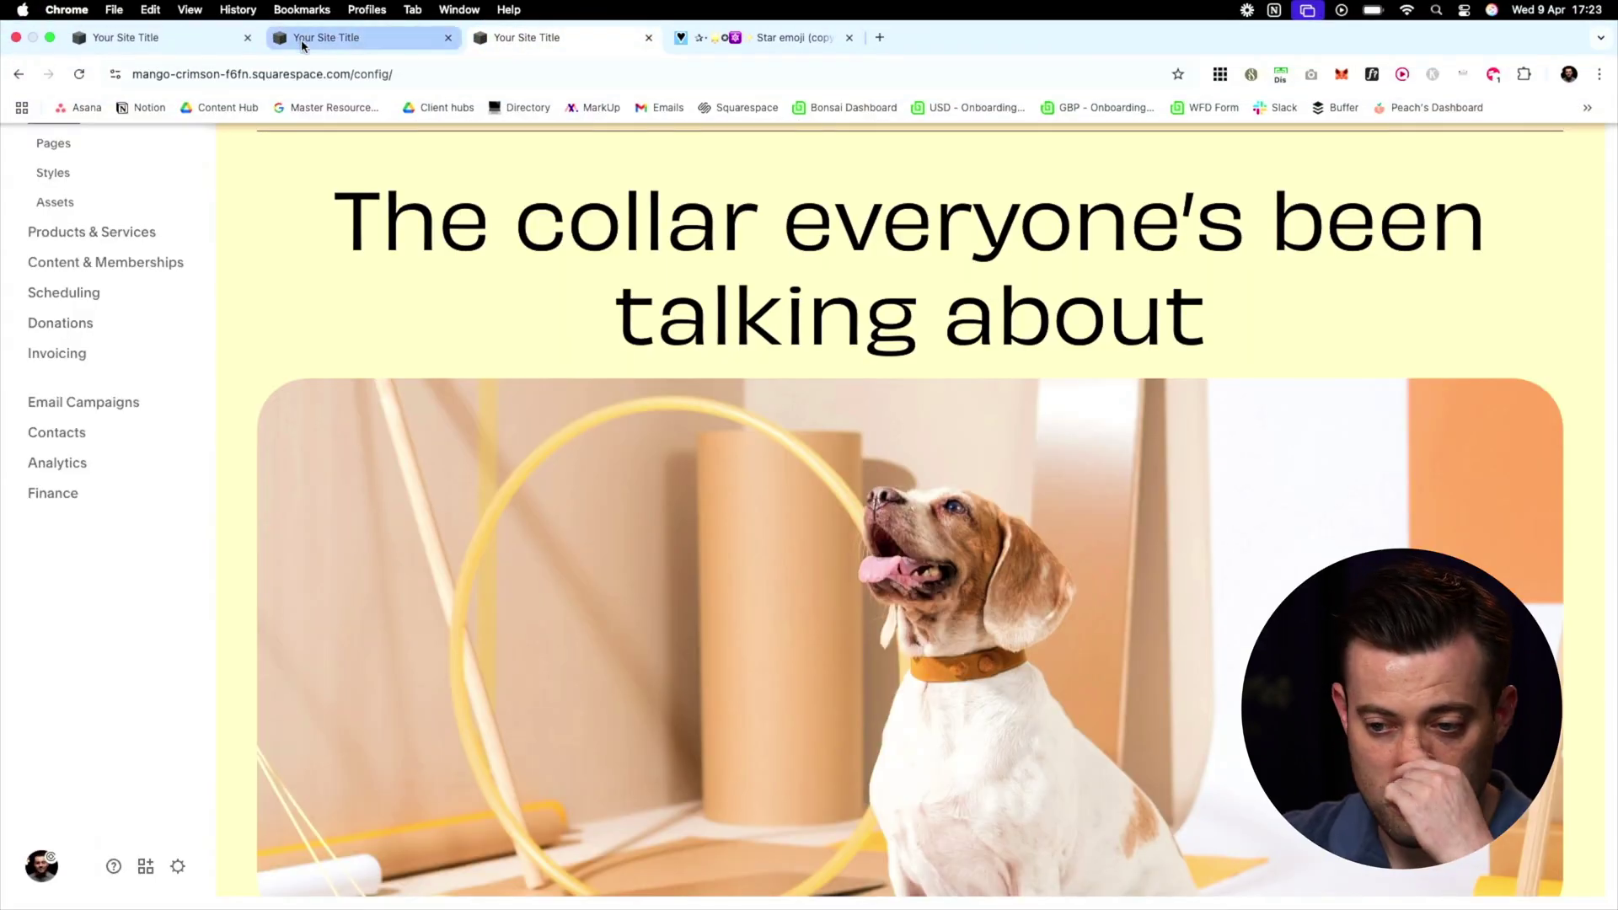
left_click(182, 38)
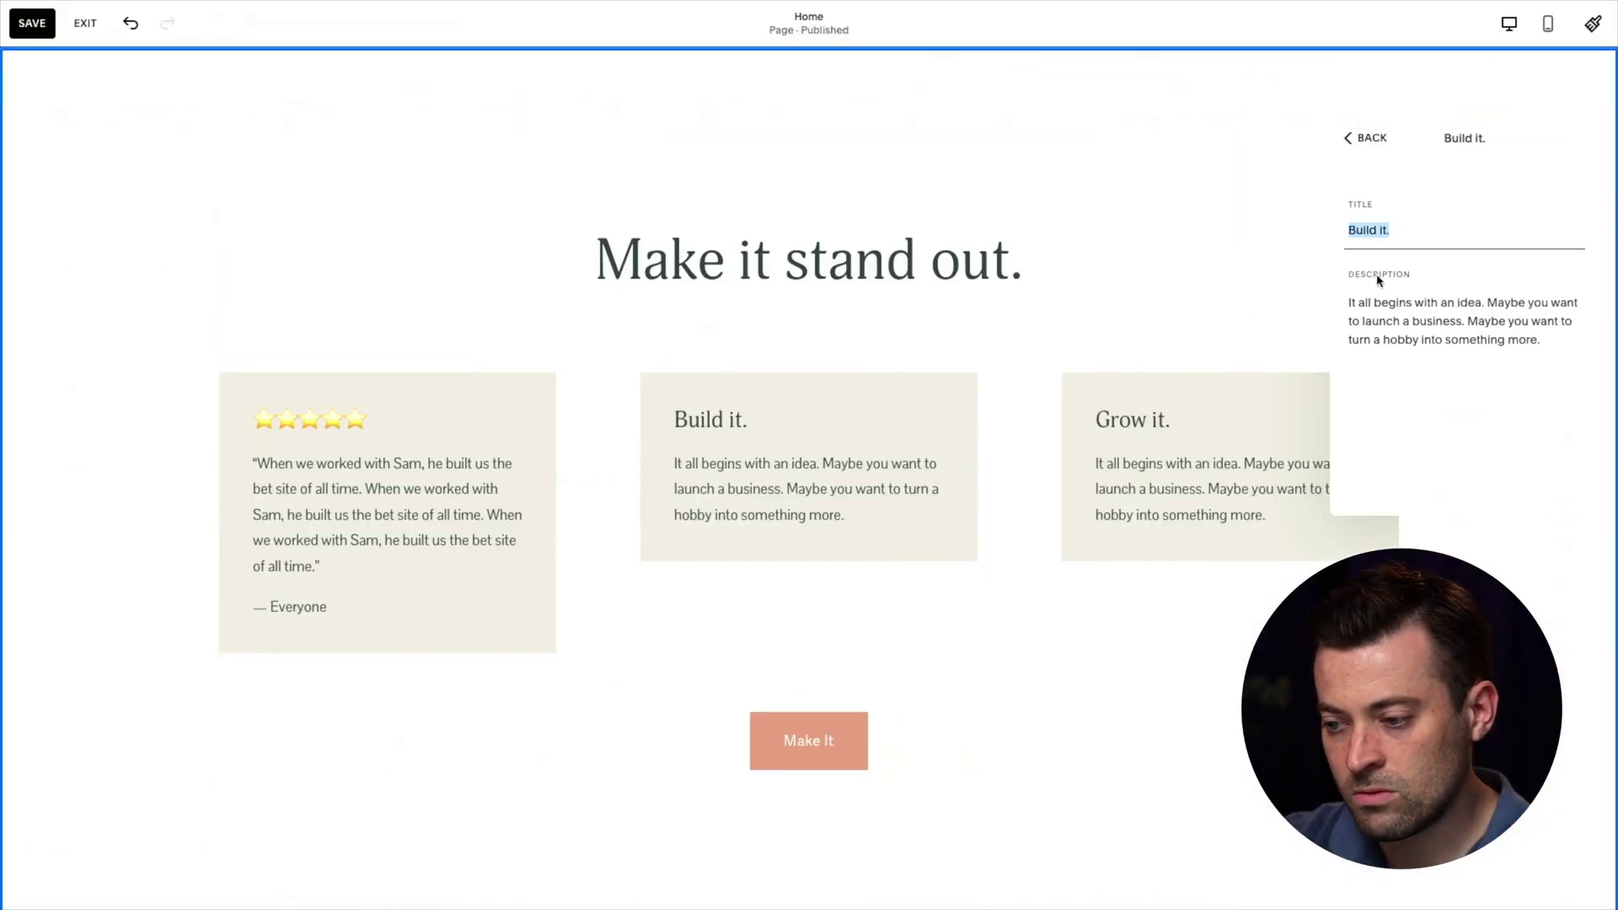
key("ctrl+v")
key("ctrl+v")
key("ctrl+v")
key("ctrl+v")
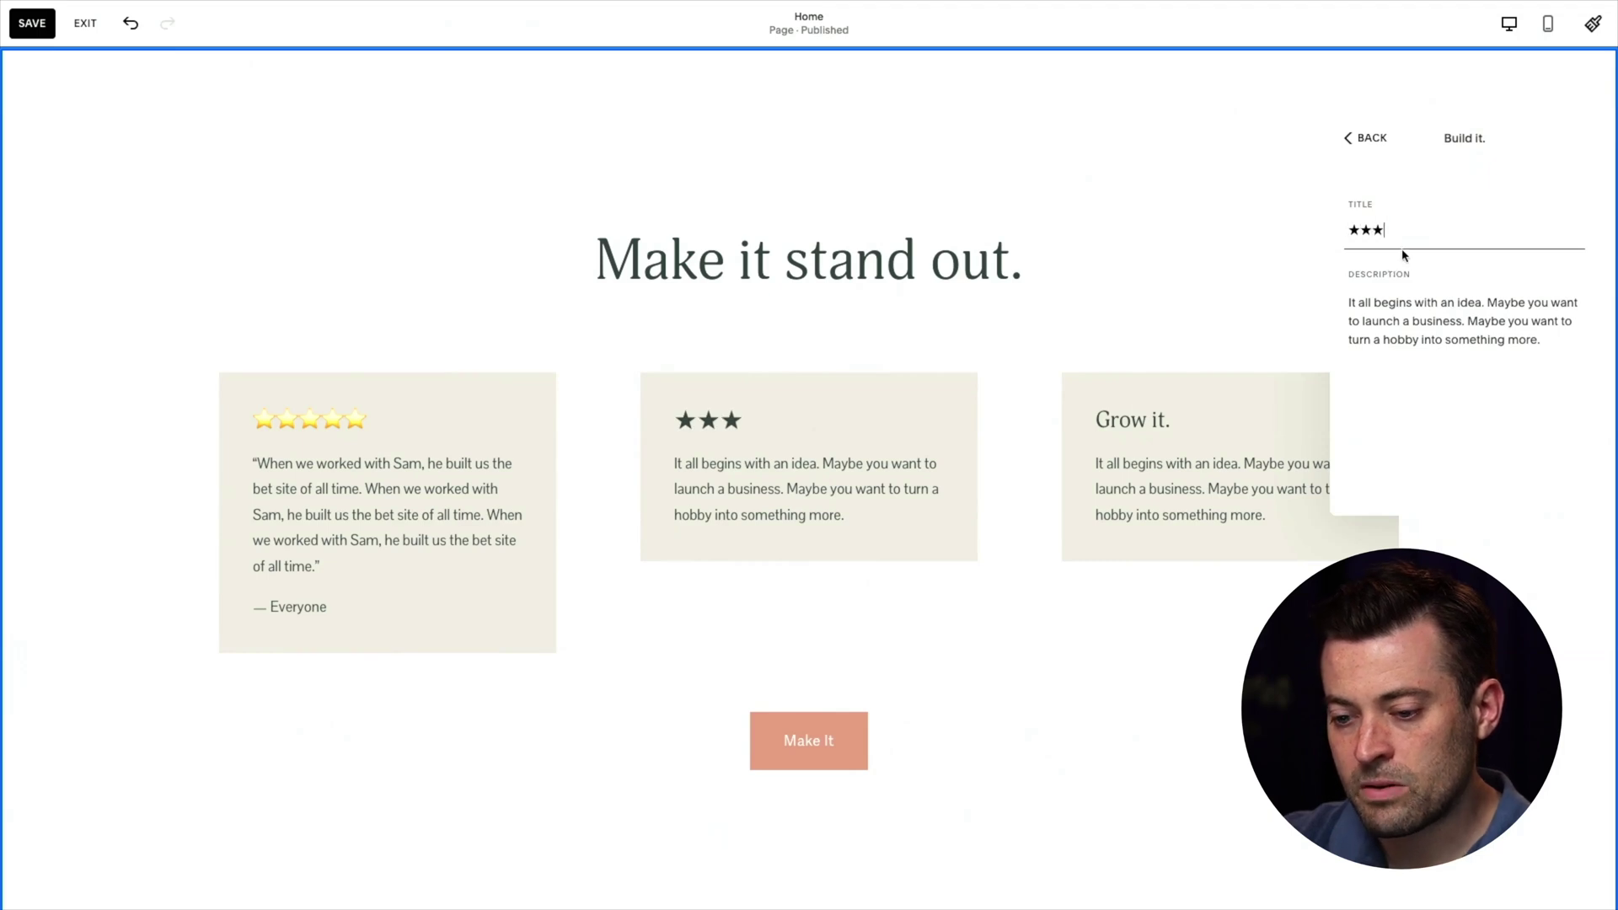
type("★")
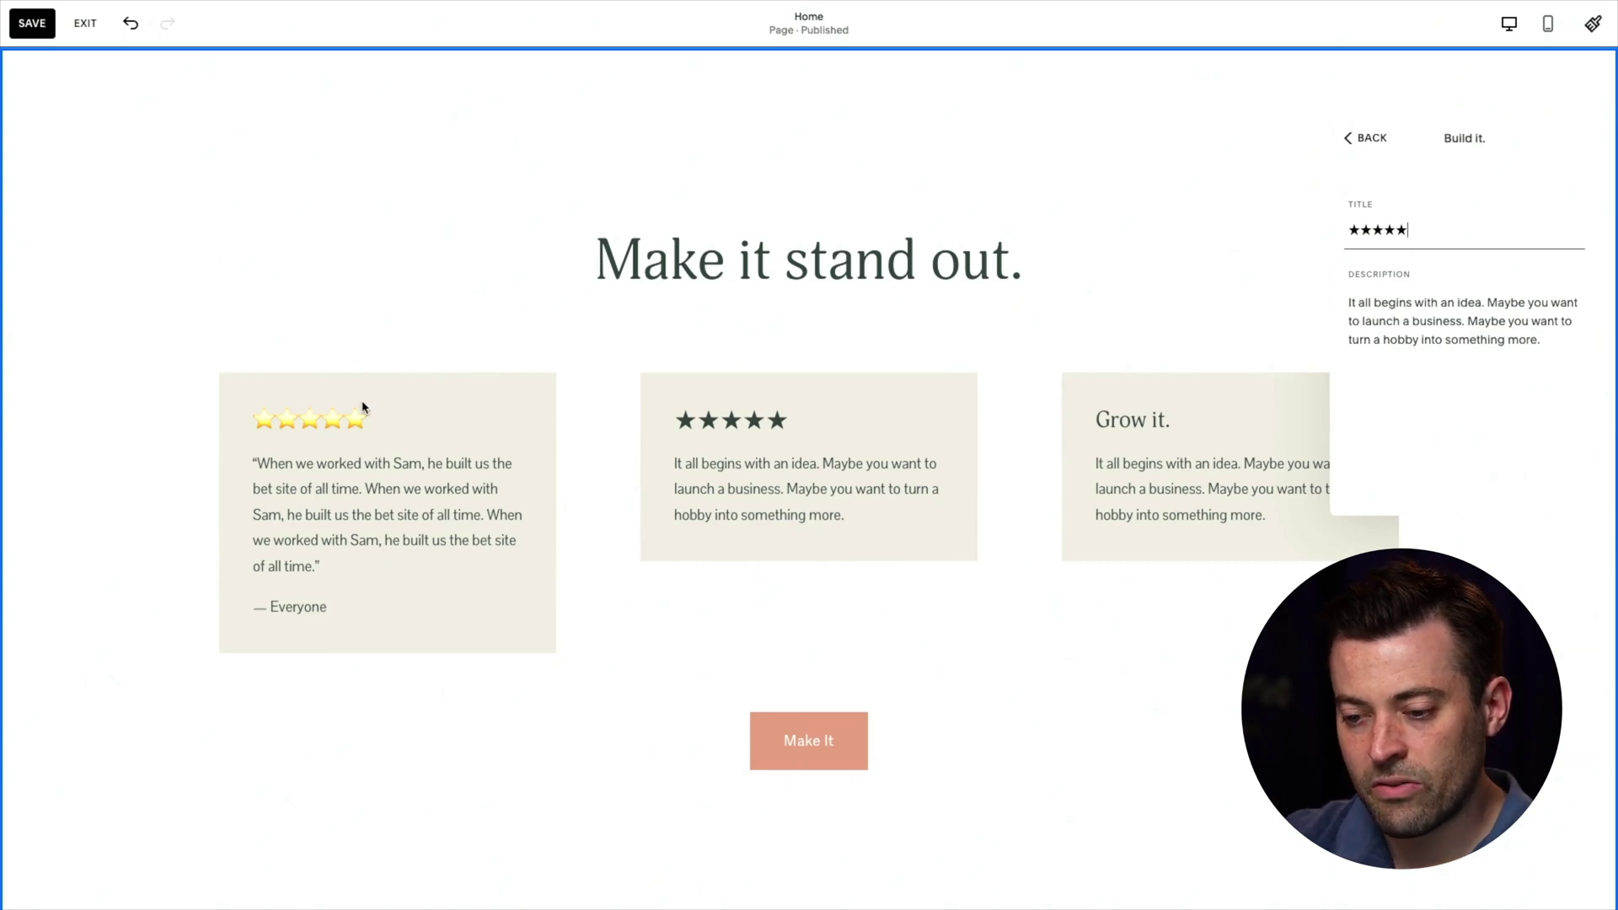
- Add an opening “ to the description and a '—' attribution line with the reviewer's name
left_click(1512, 322)
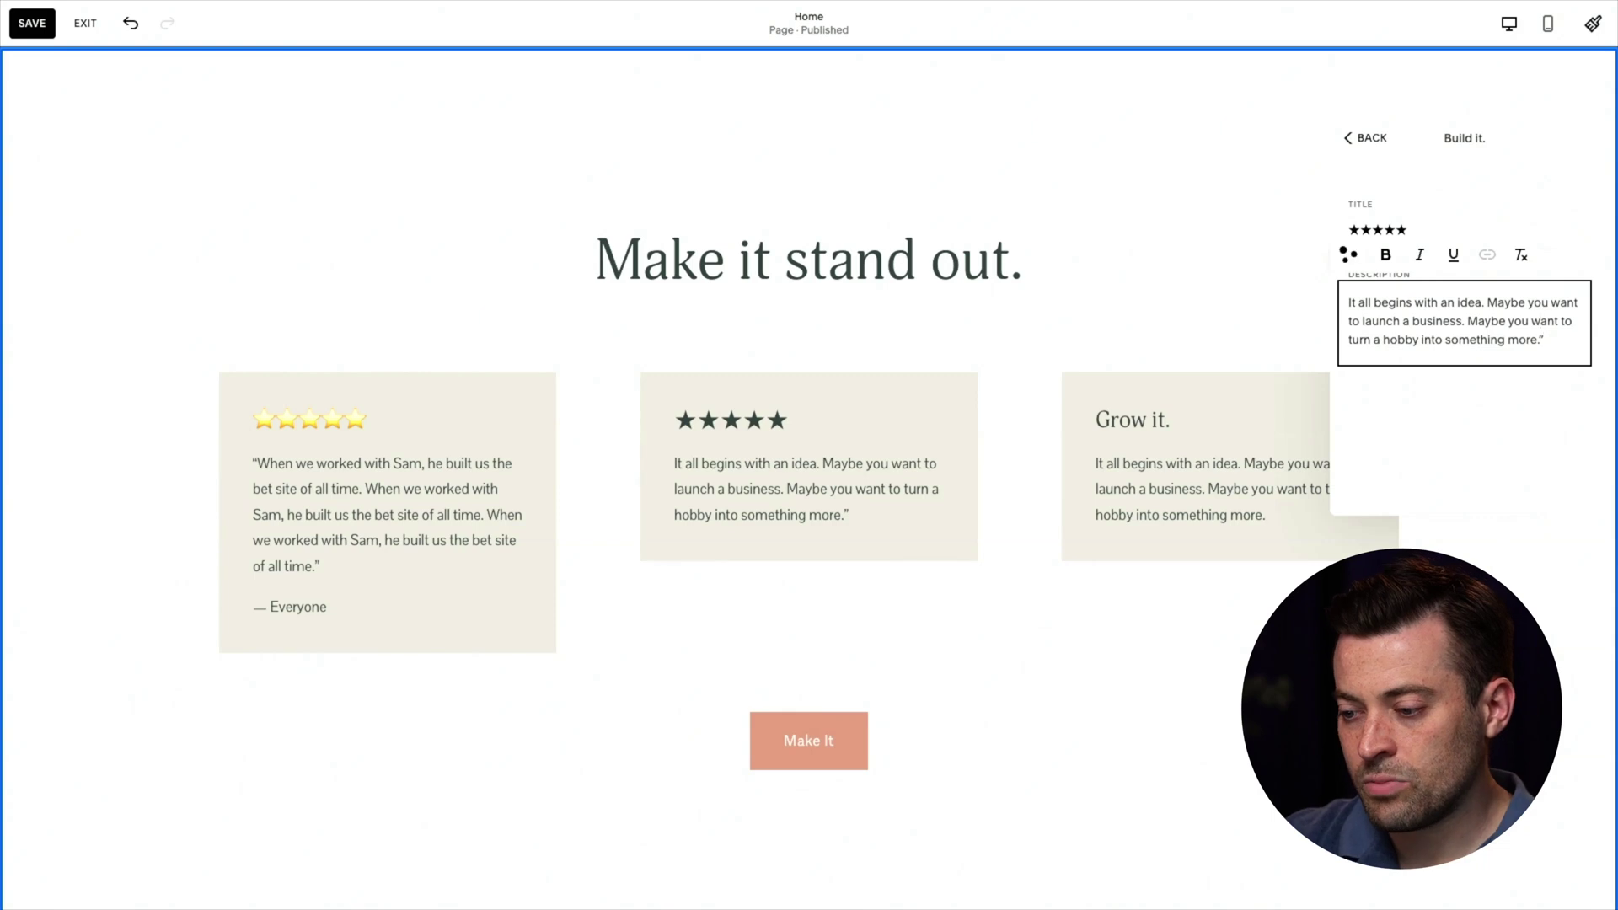
left_click(1347, 305)
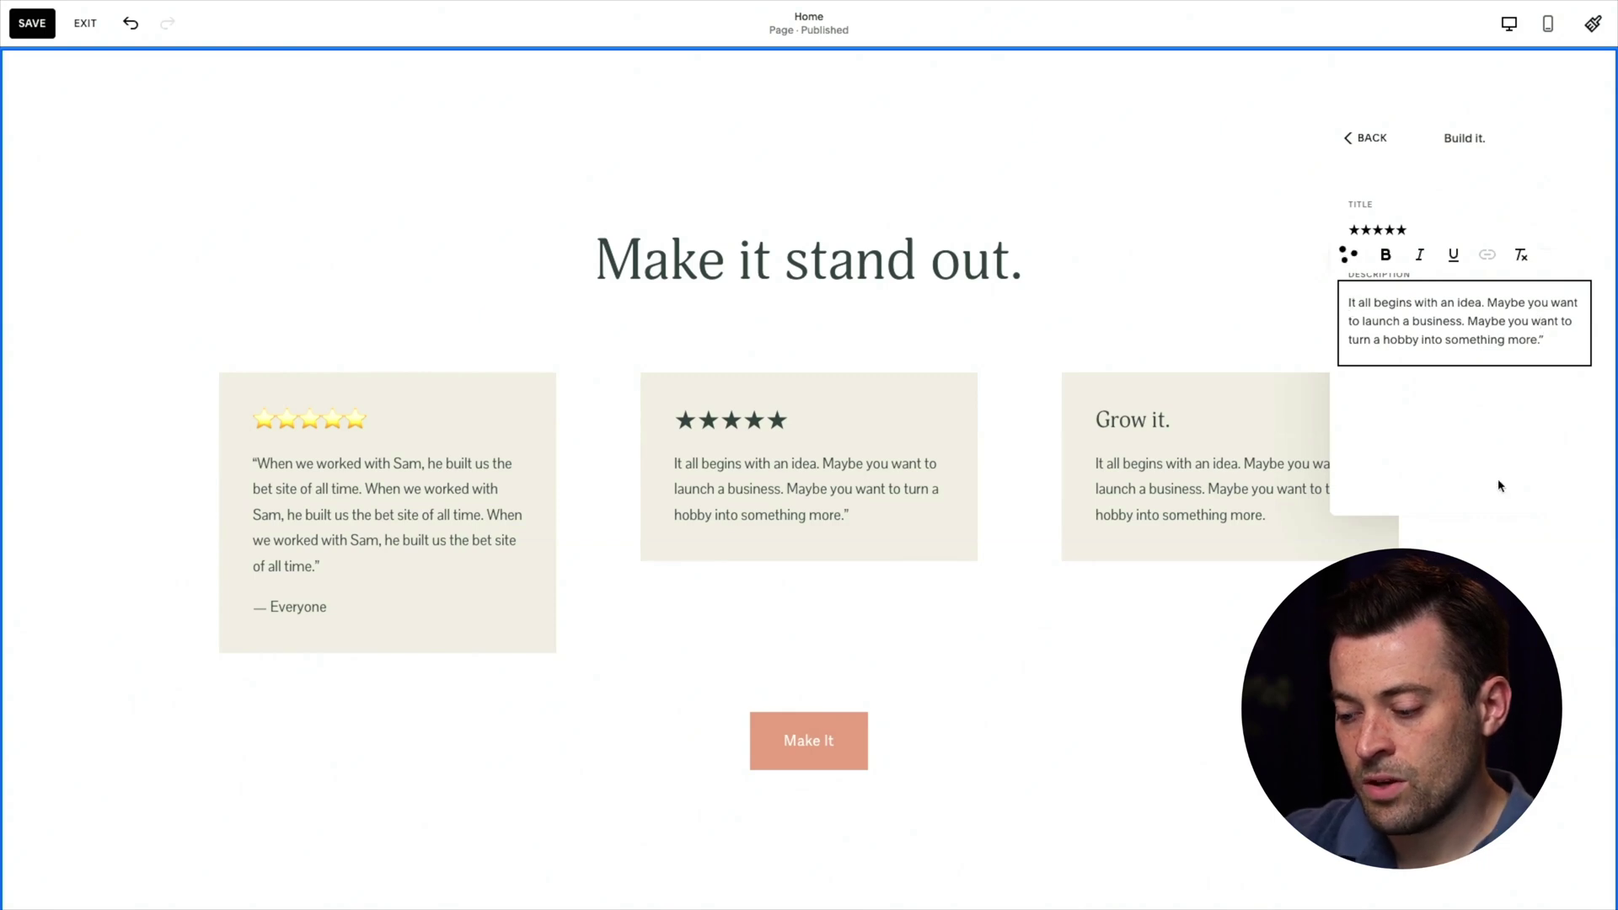
type("“")
key("ctrl+End")
key("Return")
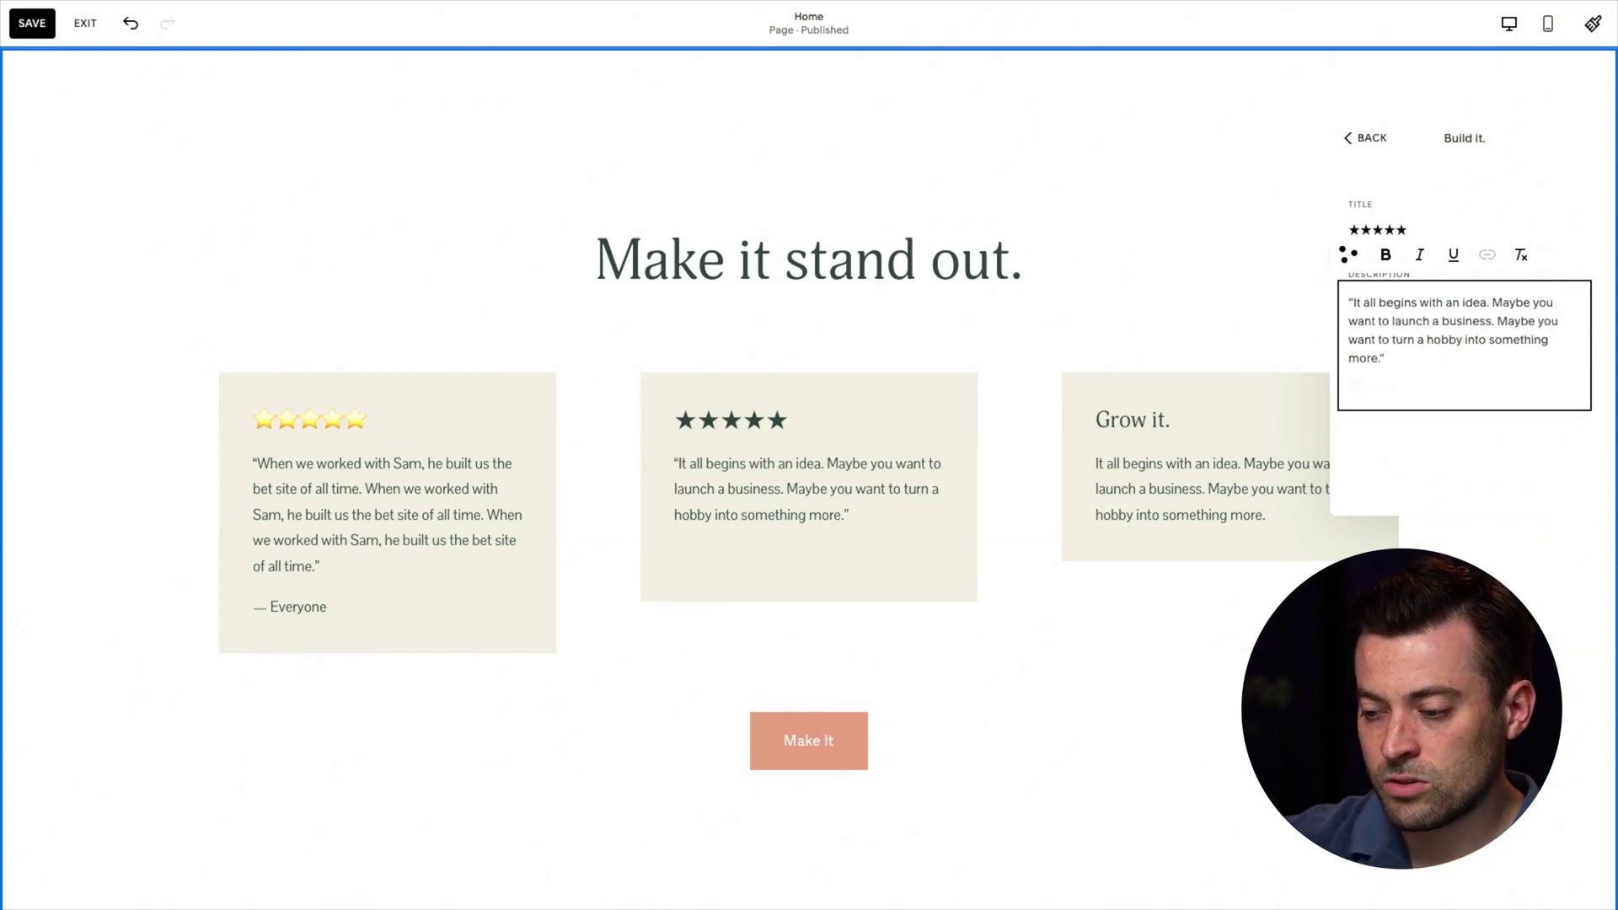
type("— ")
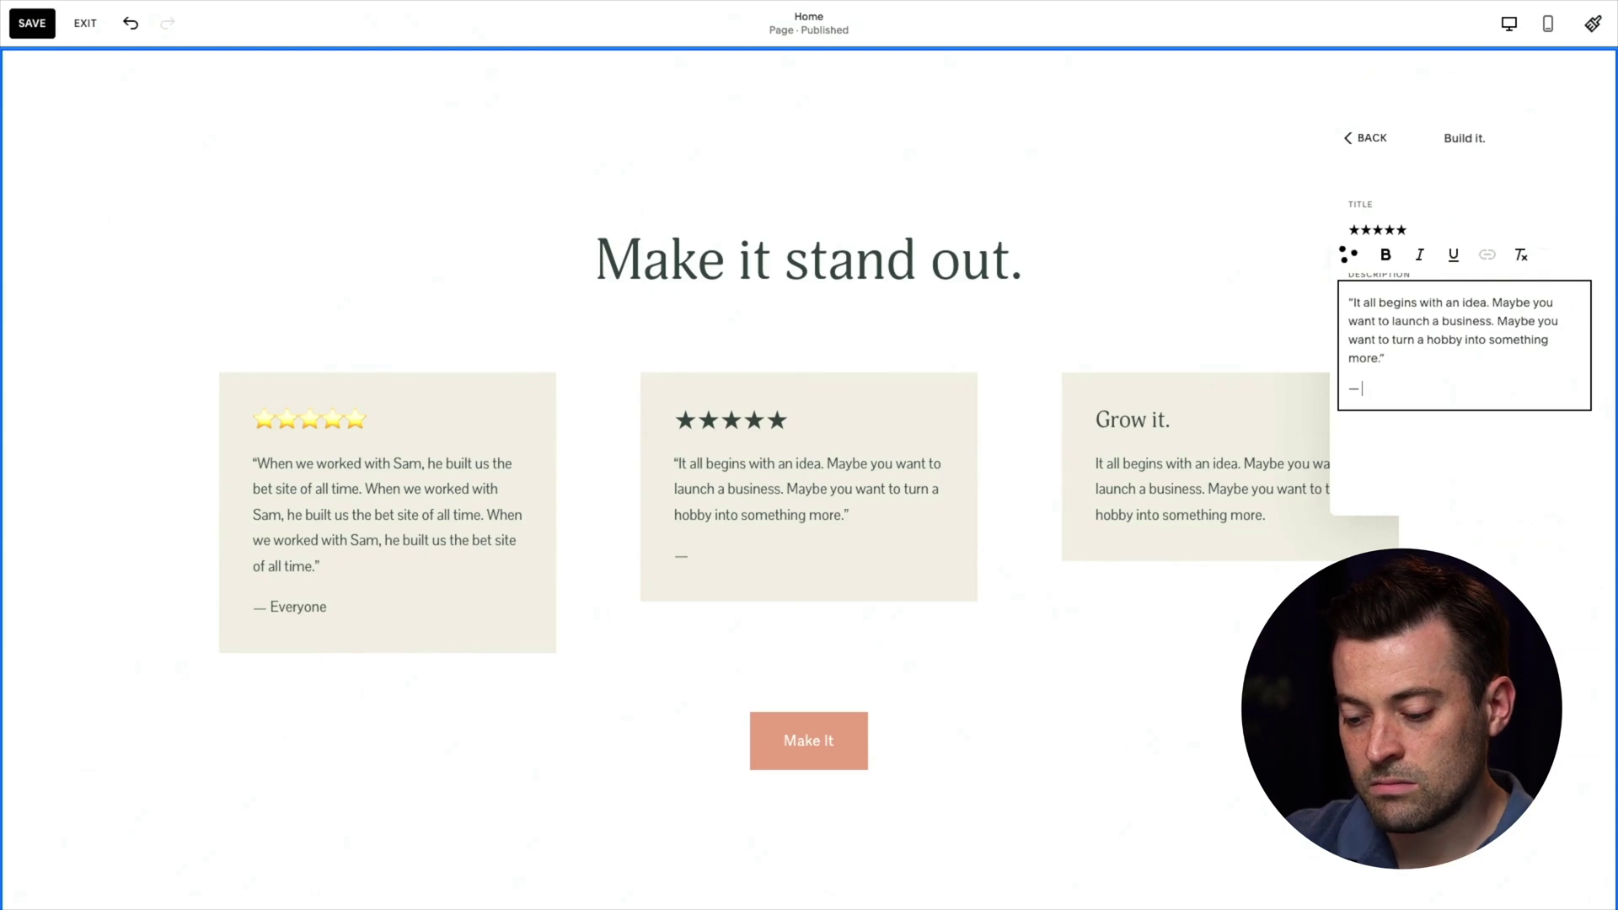
type("Bob R")
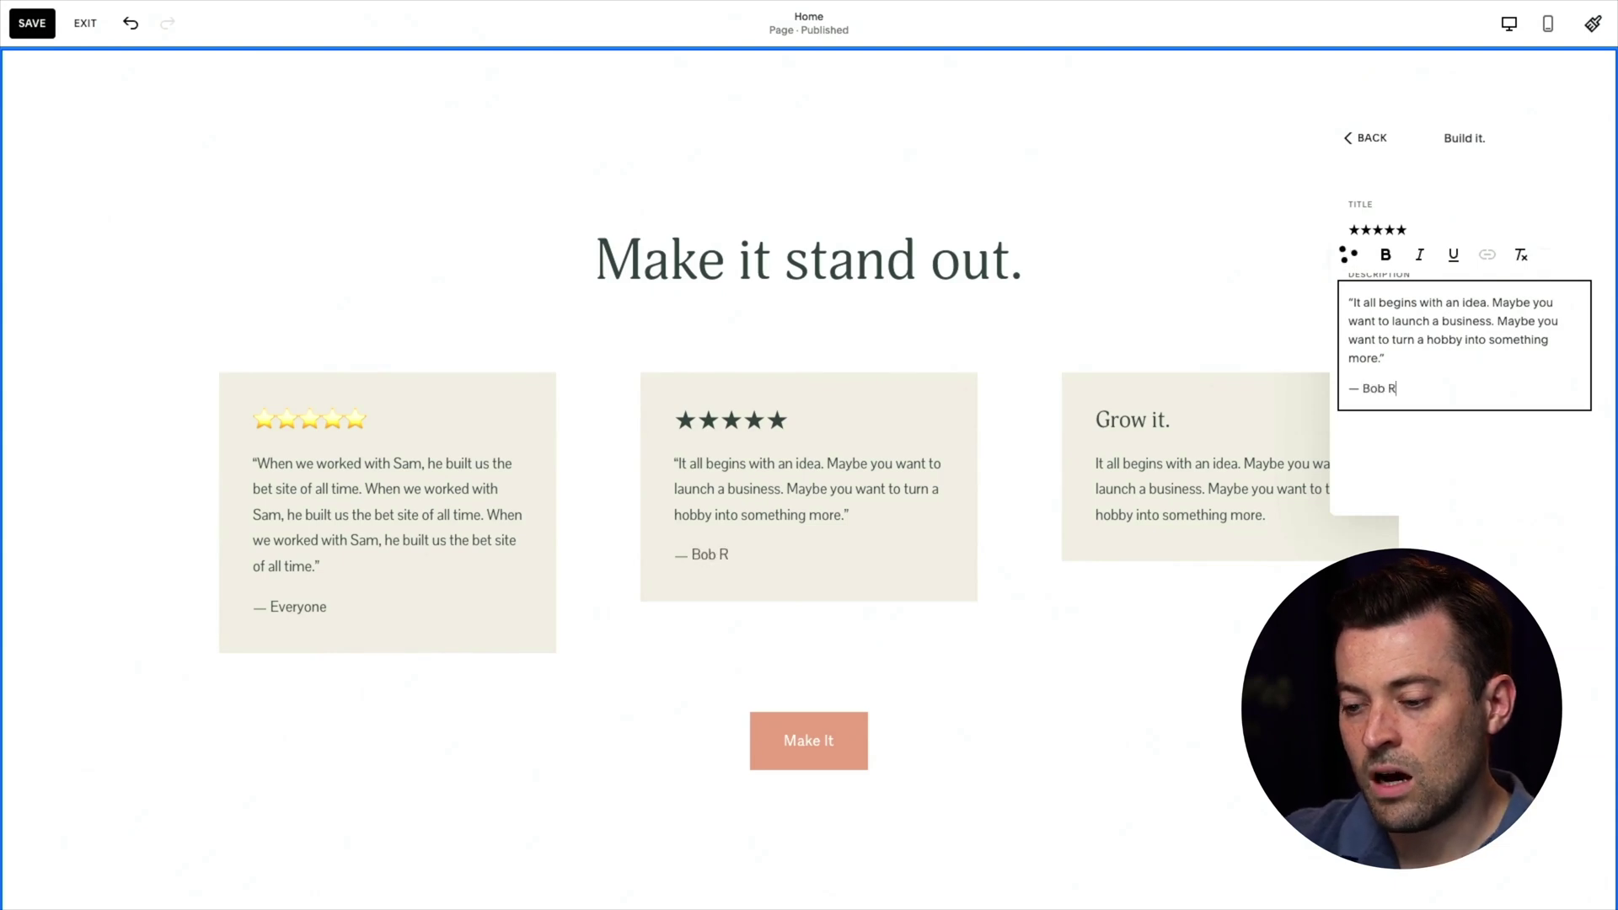
type(".")
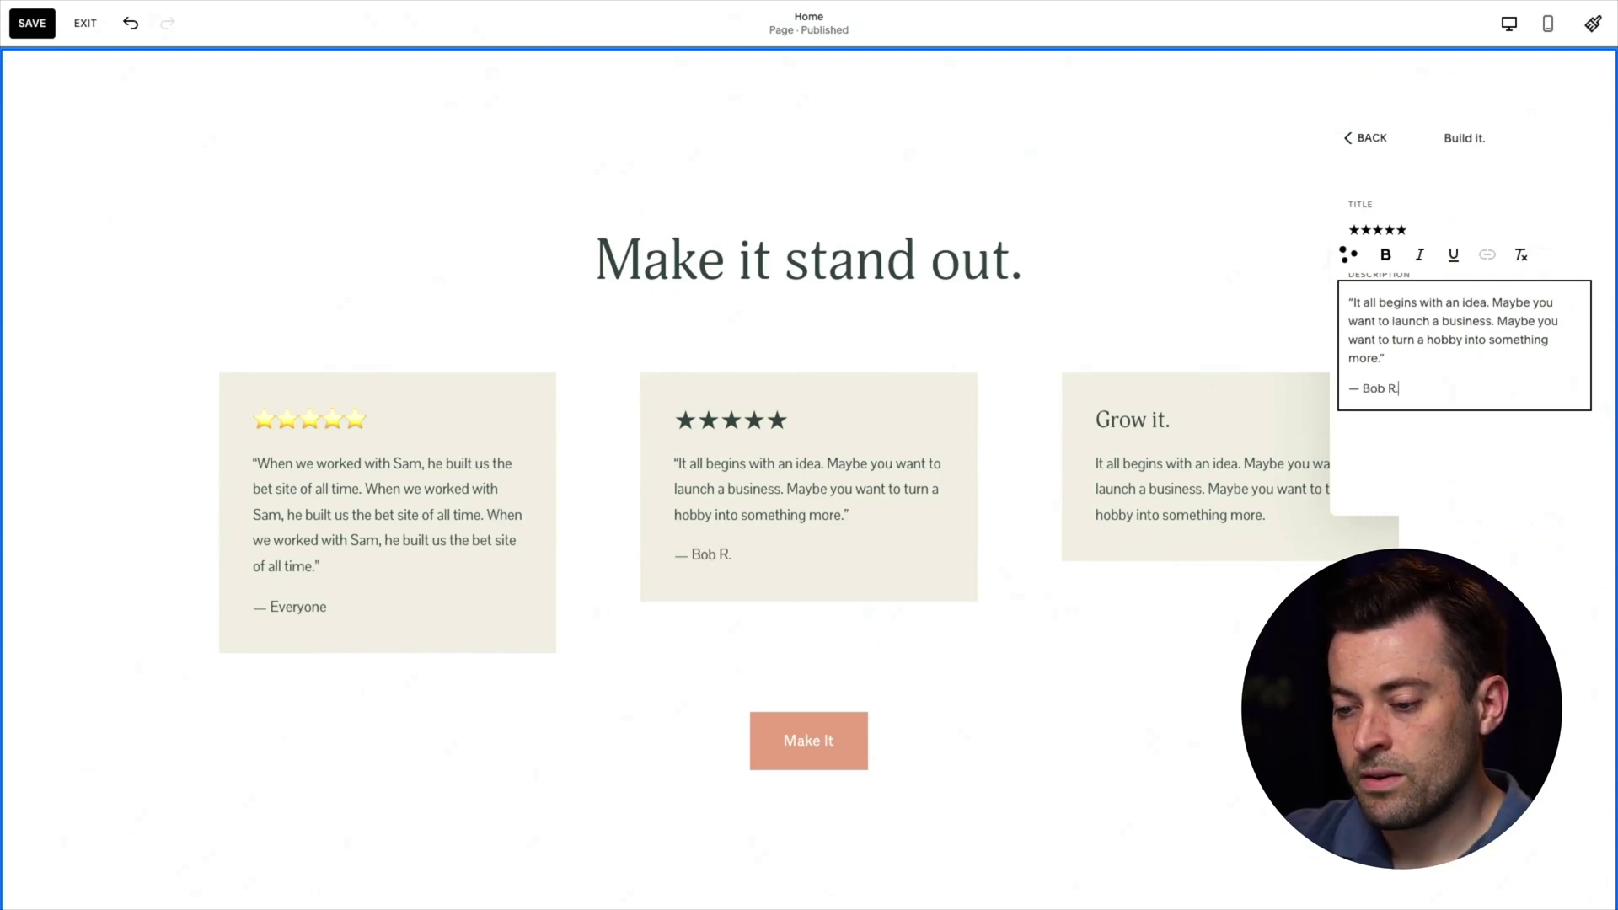
- Set card text size to L, with item titles at 2.8rem and descriptions at 1.3rem
left_click(1386, 142)
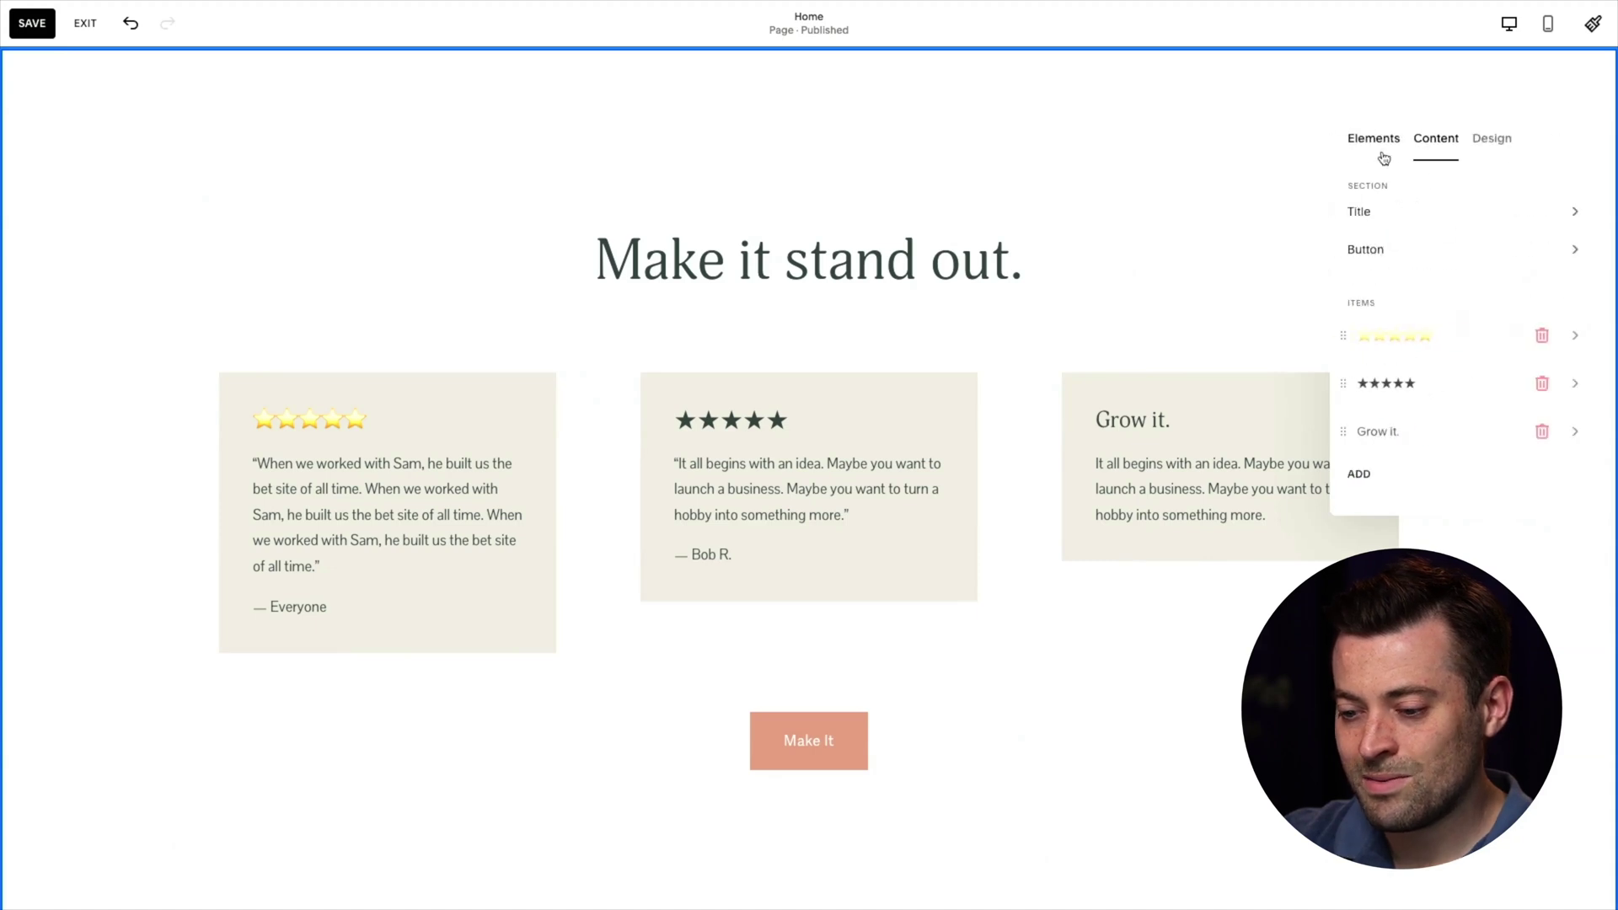
left_click(1493, 143)
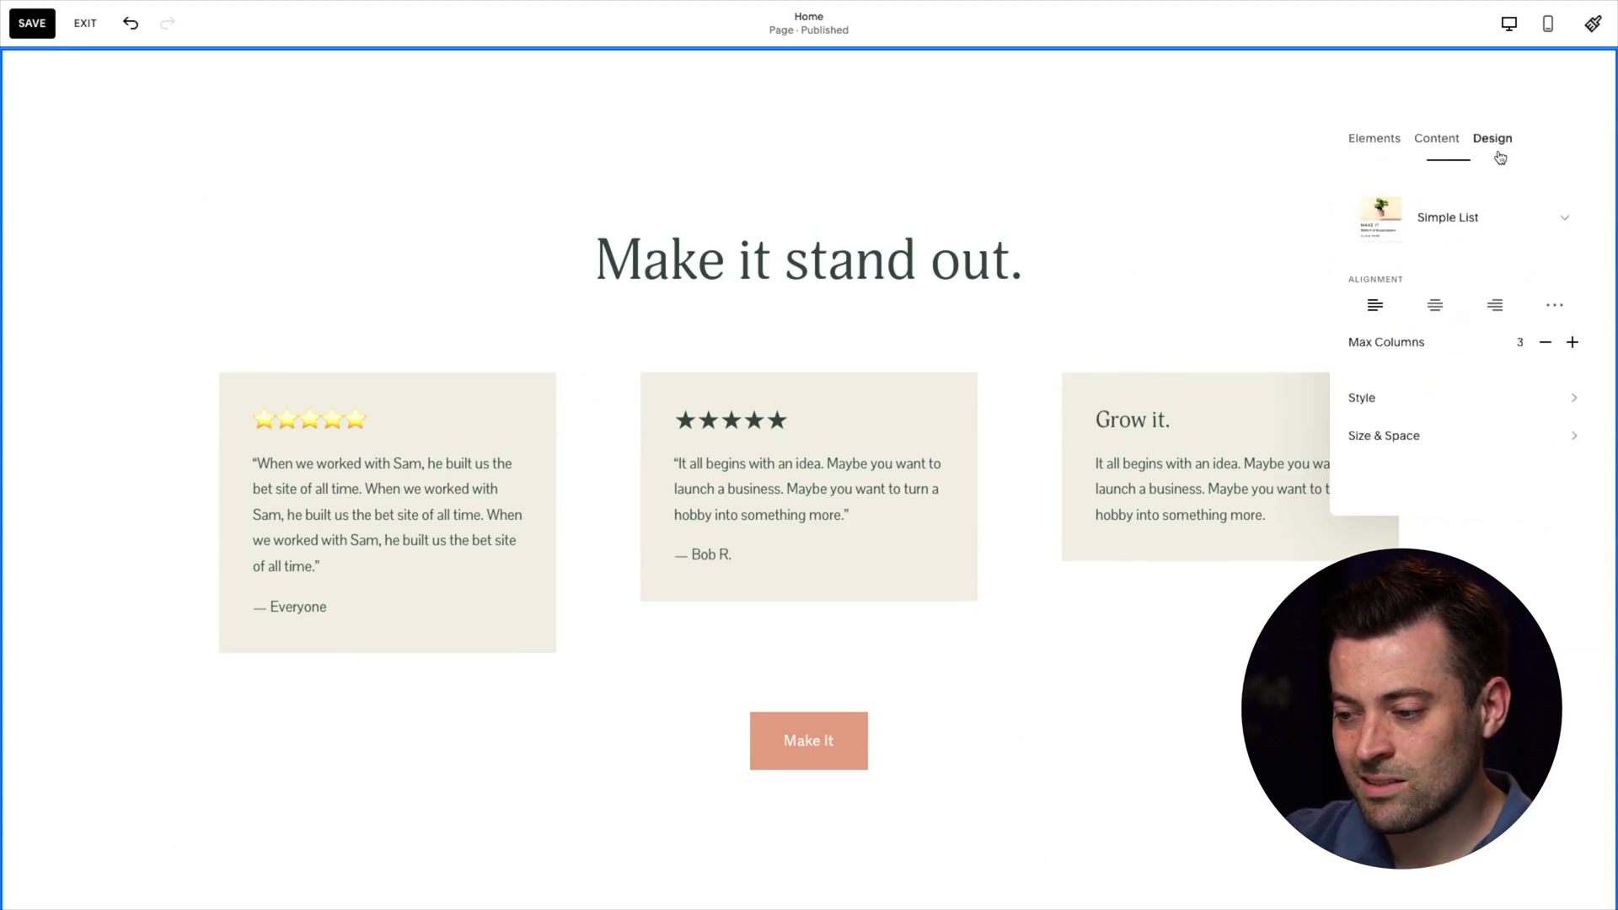
left_click(1497, 408)
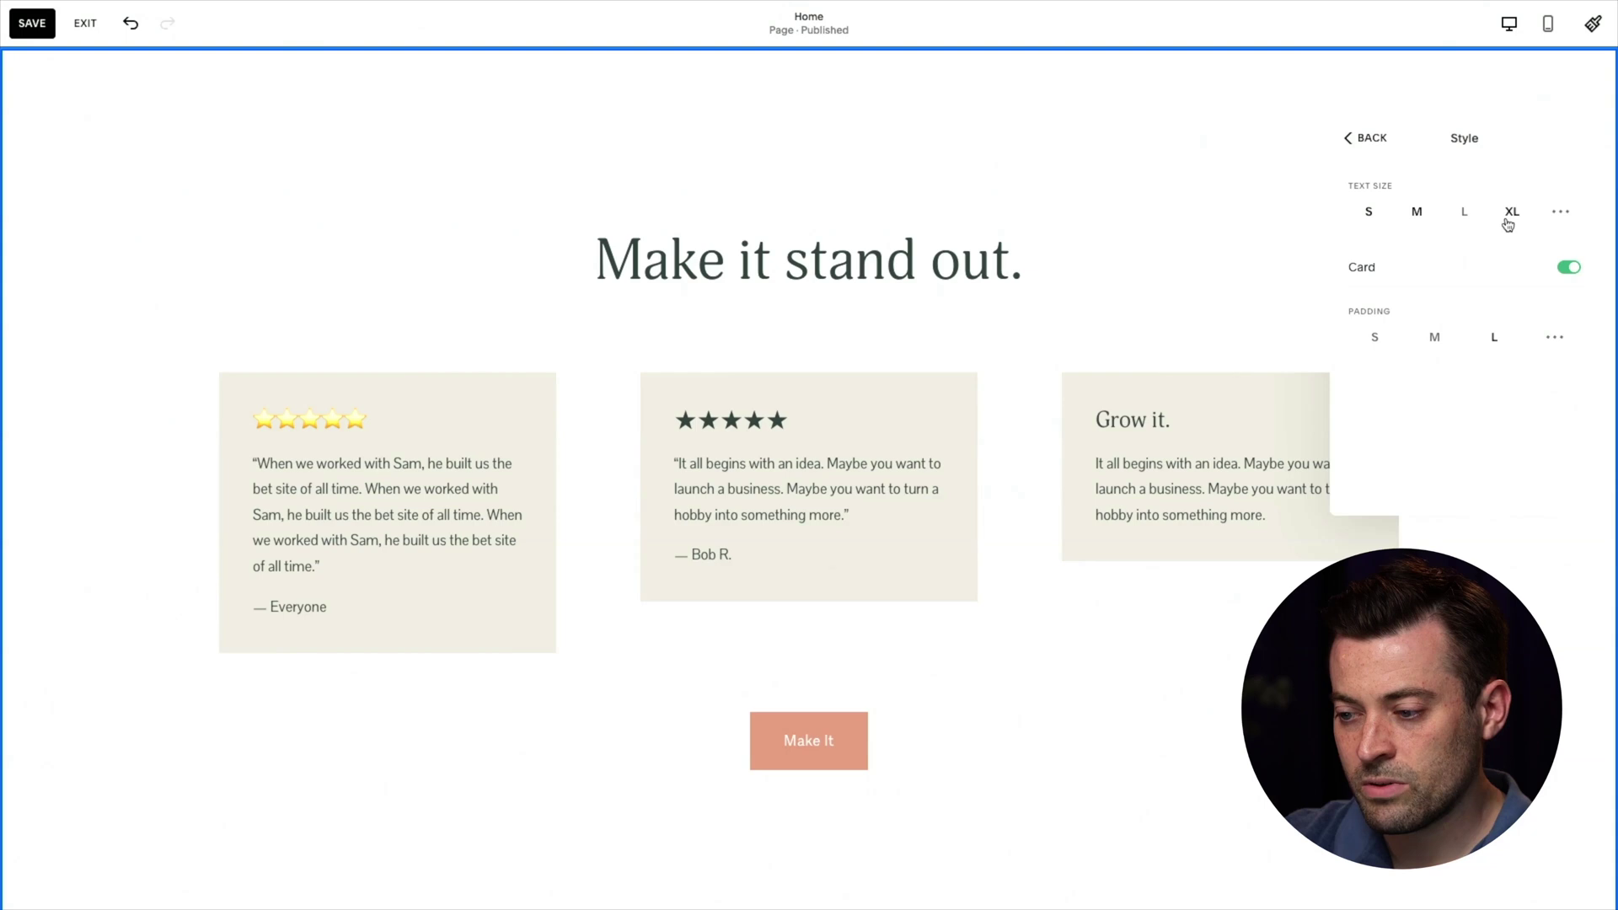
left_click(1464, 212)
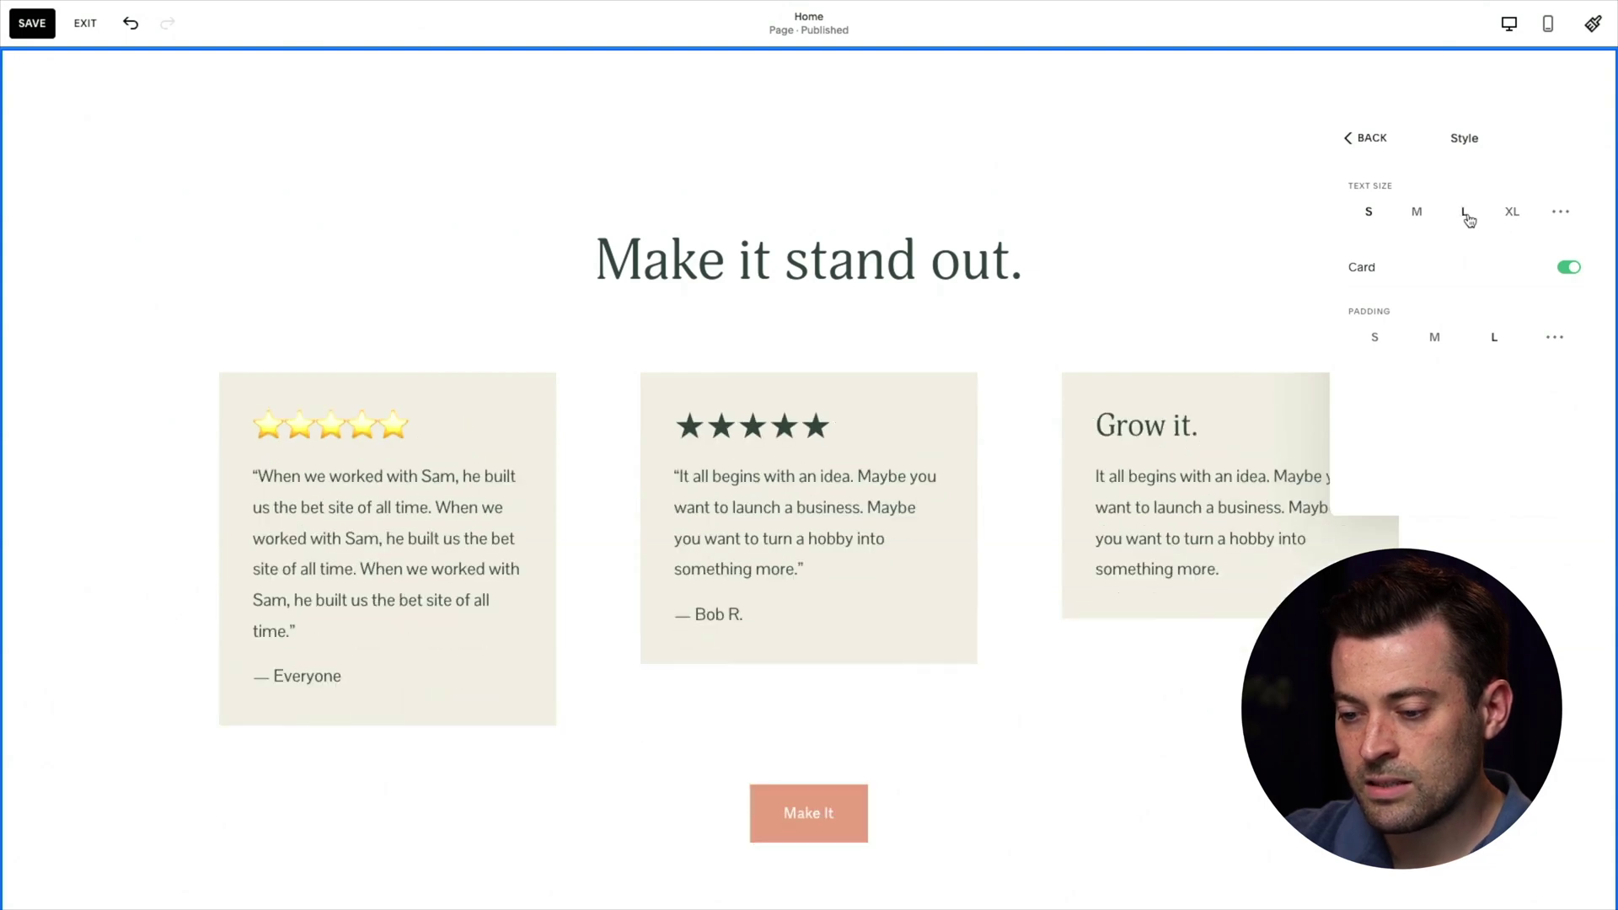
left_click(1556, 217)
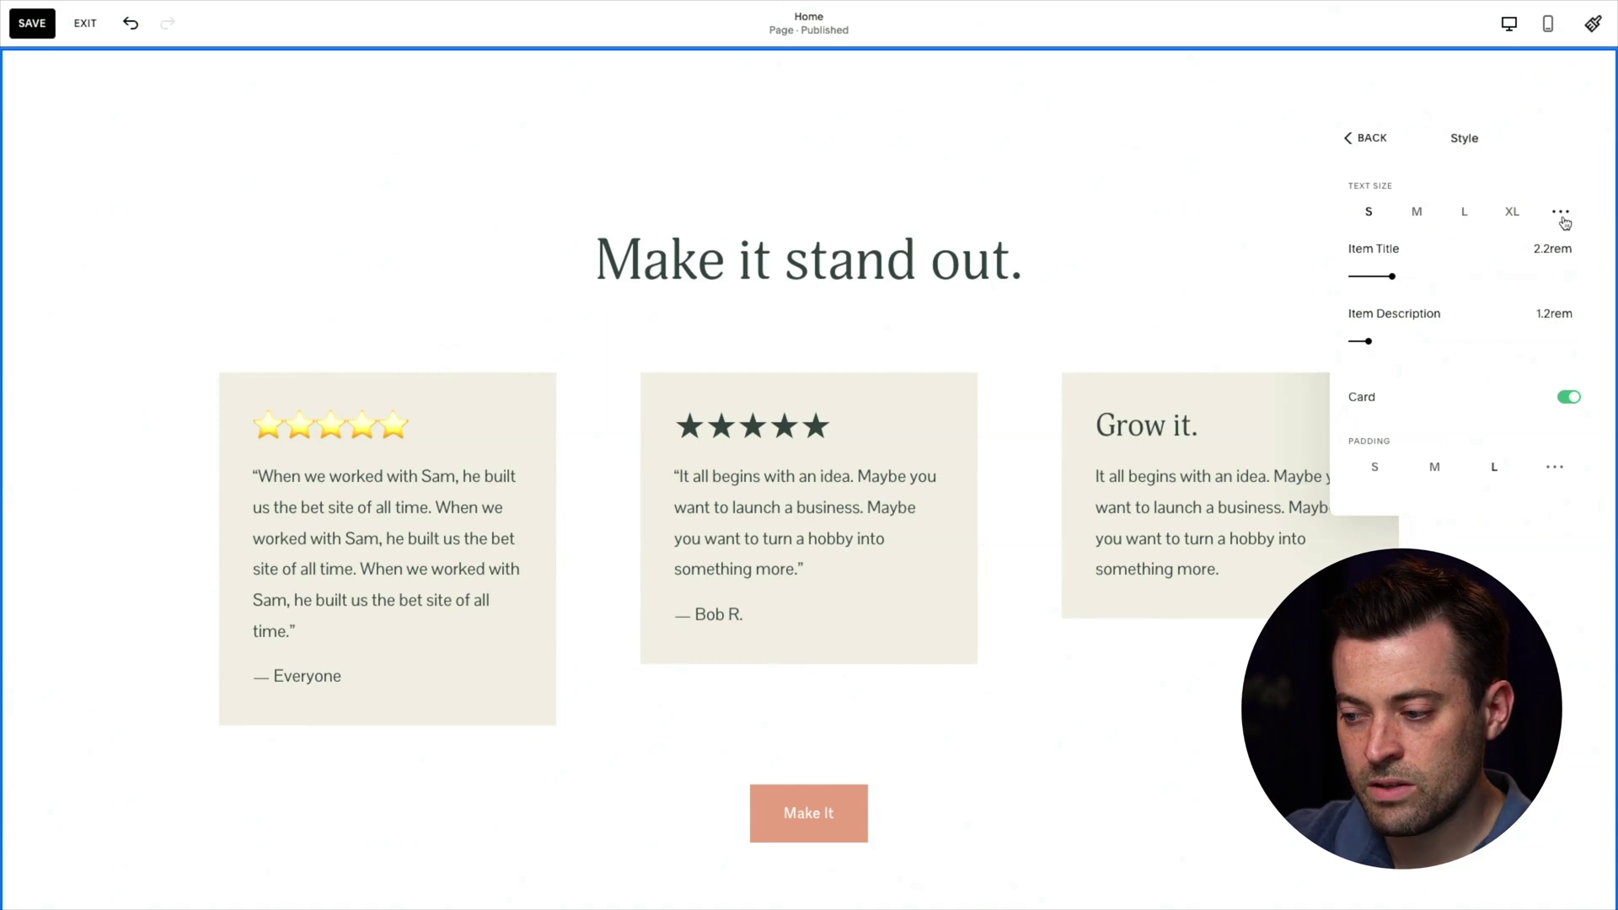
mouse_move(1393, 277)
left_mouse_down()
mouse_move(1433, 275)
mouse_move(1362, 276)
mouse_move(1448, 276)
mouse_move(1376, 276)
mouse_move(1419, 277)
mouse_move(1405, 276)
left_mouse_up()
left_click_drag(1367, 340, 1370, 338)
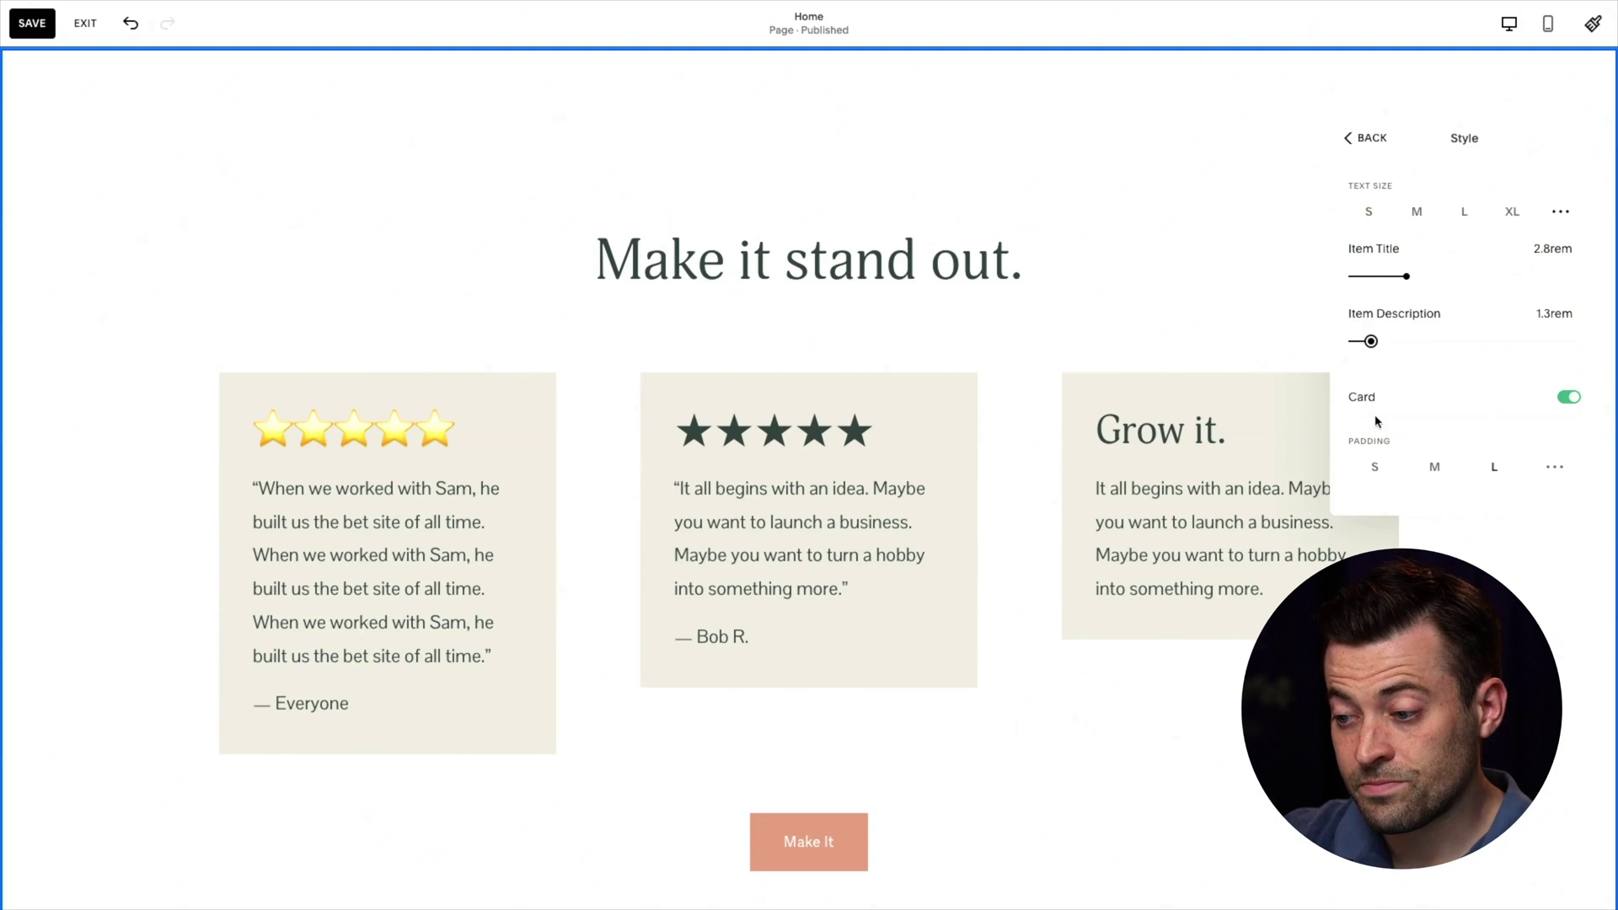
- Set small spacing between the testimonial cards and try wider column gaps
left_click(1369, 138)
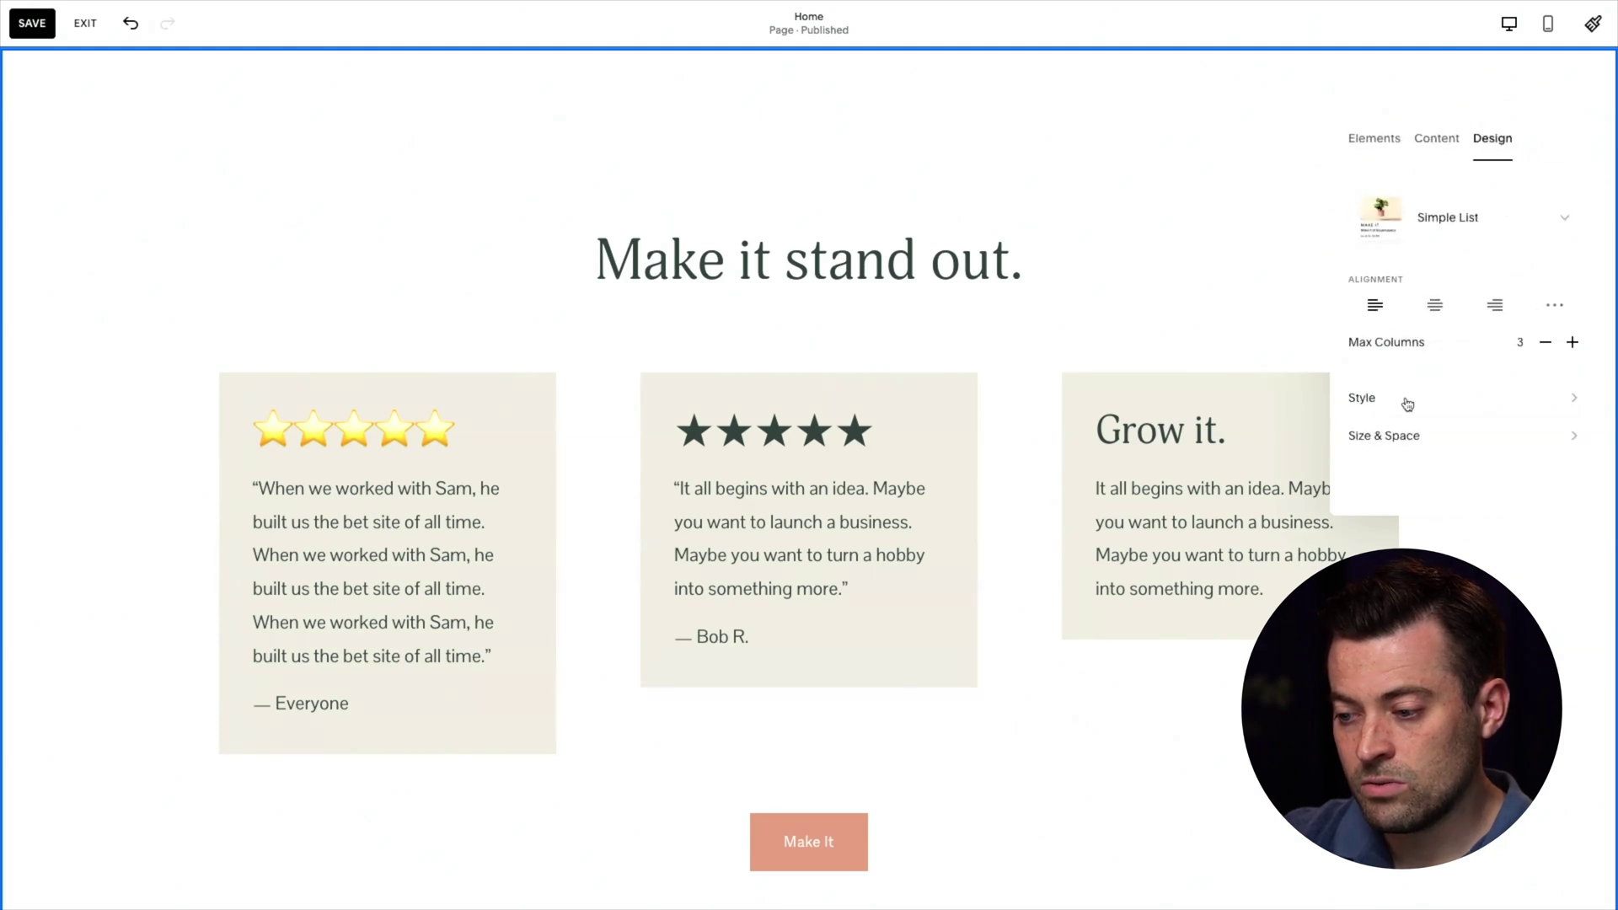
left_click(1391, 435)
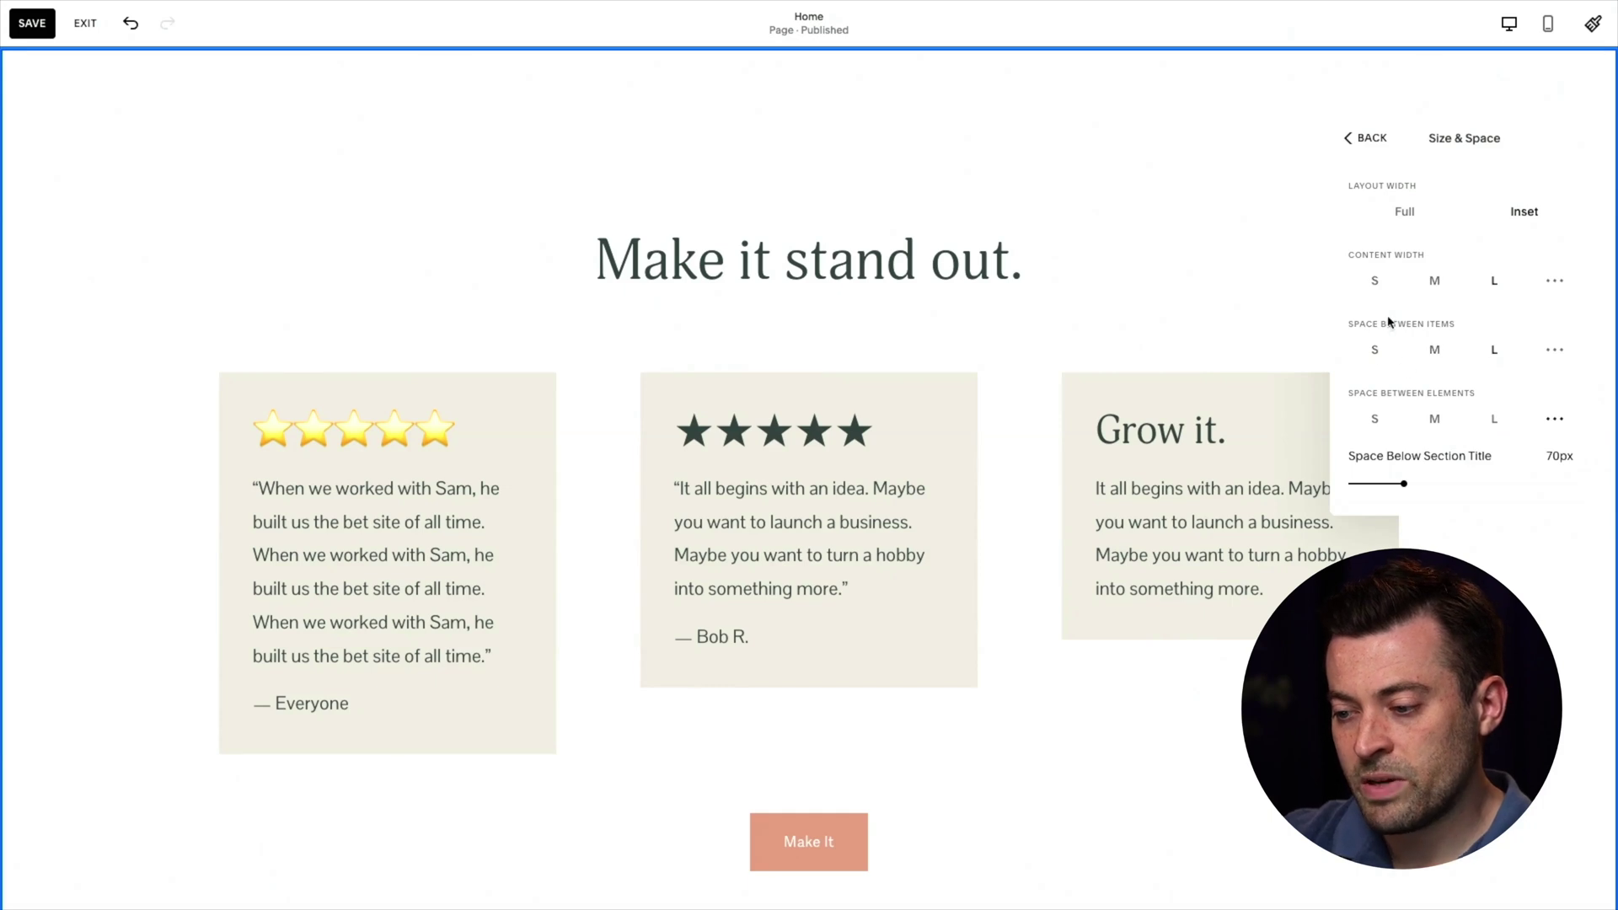
left_click(1374, 351)
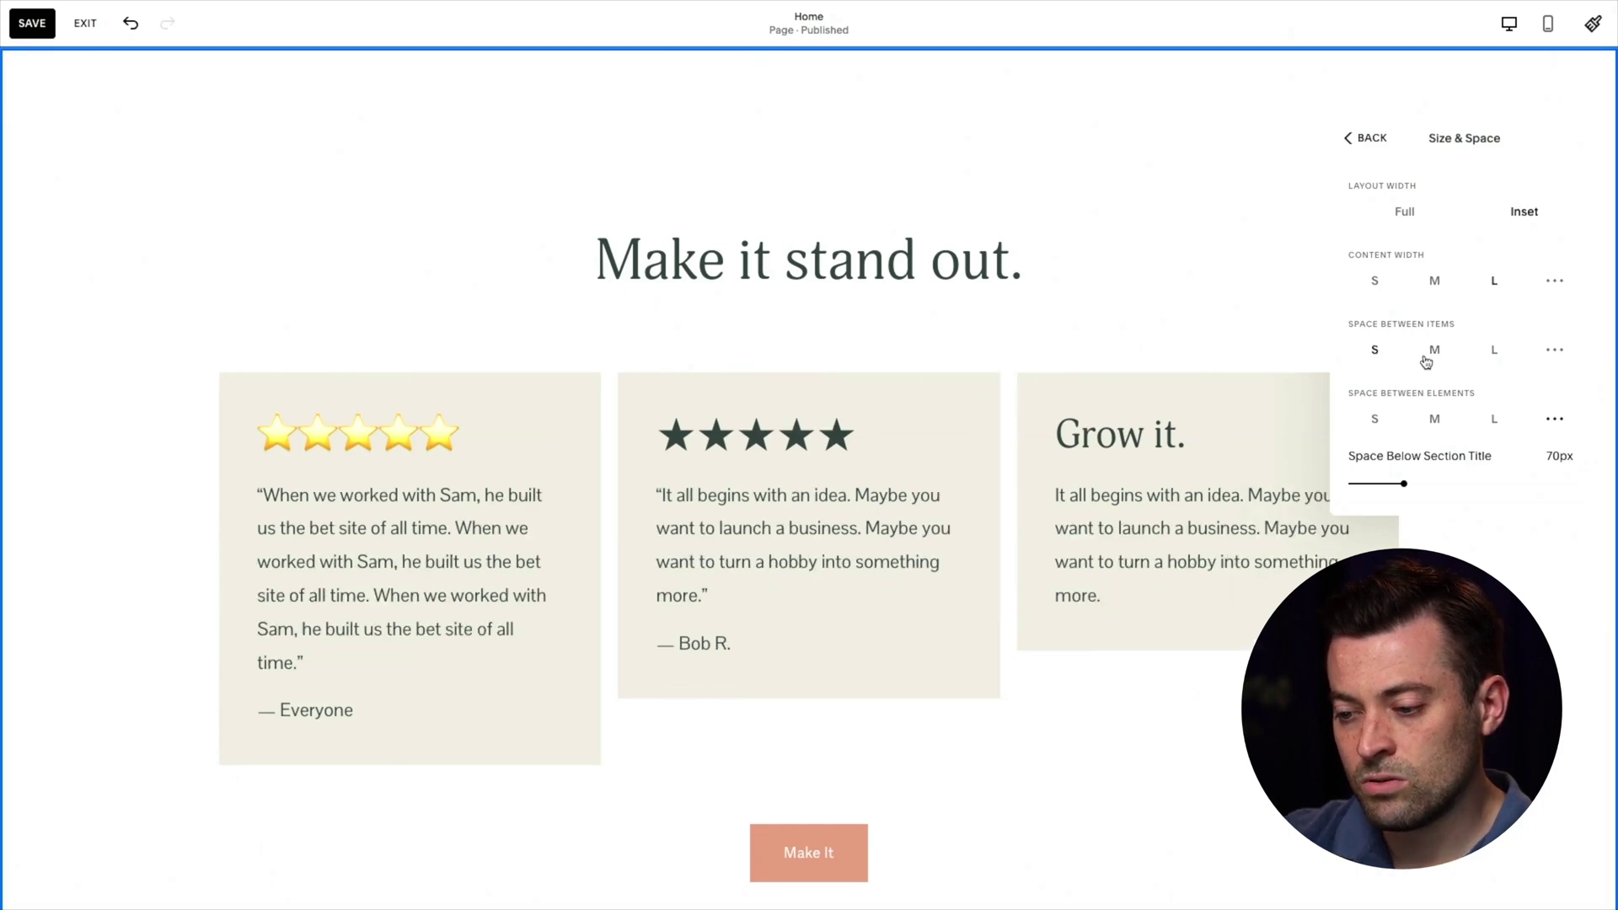
left_click(1432, 352)
left_click(1375, 352)
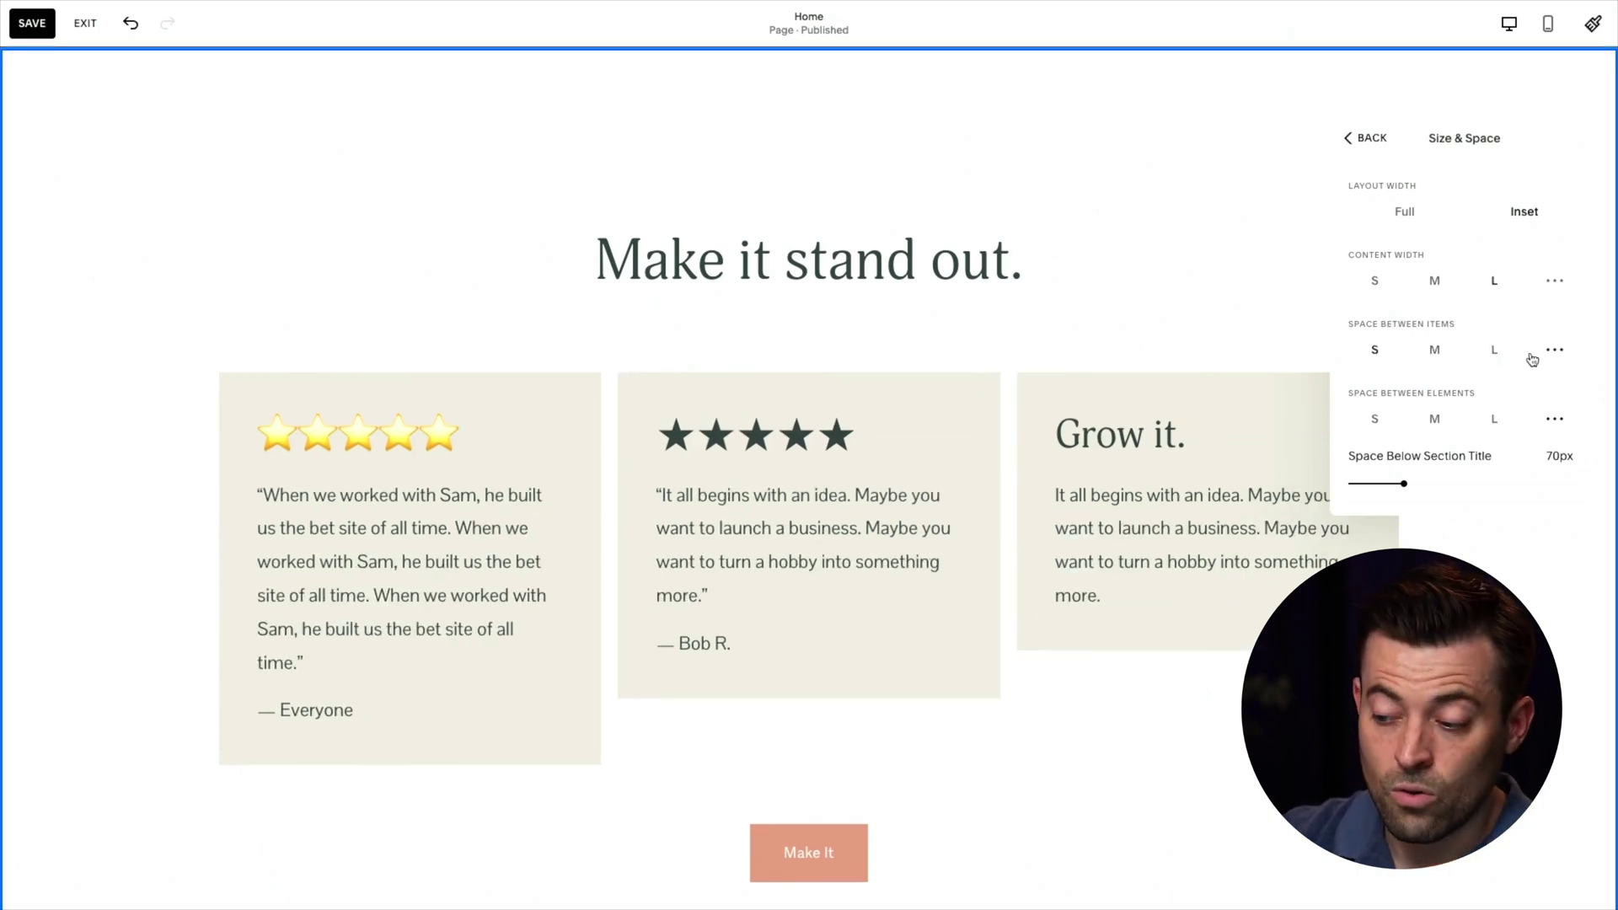
left_click(1552, 350)
scroll(1506, 408, "down", 2)
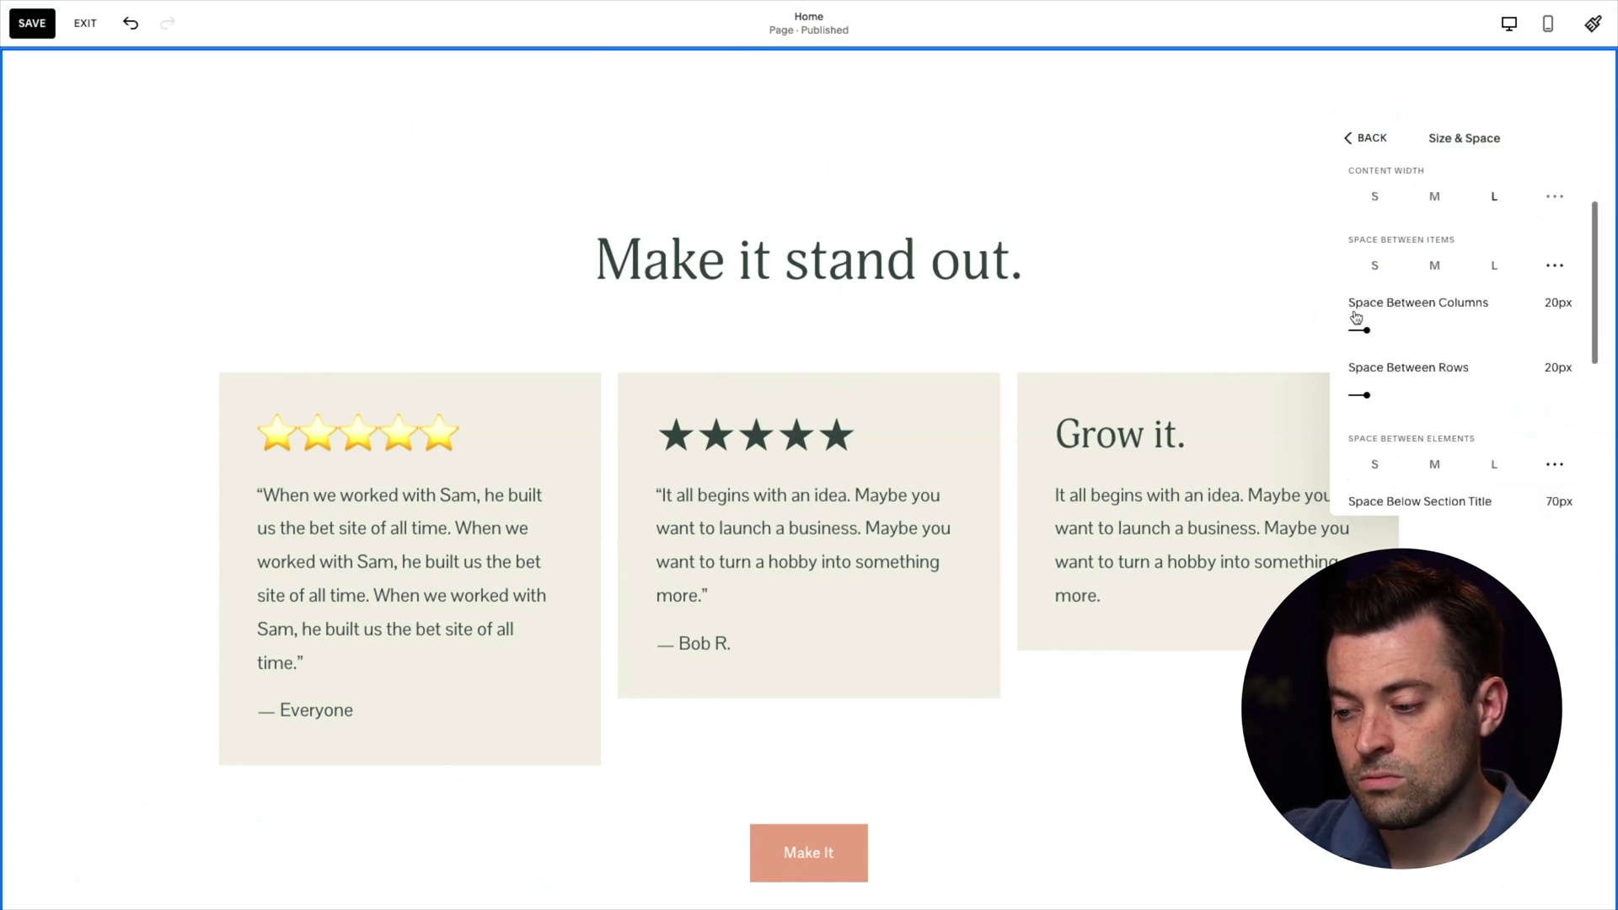
mouse_move(1366, 329)
left_mouse_down()
mouse_move(1390, 330)
mouse_move(1366, 330)
left_mouse_up()
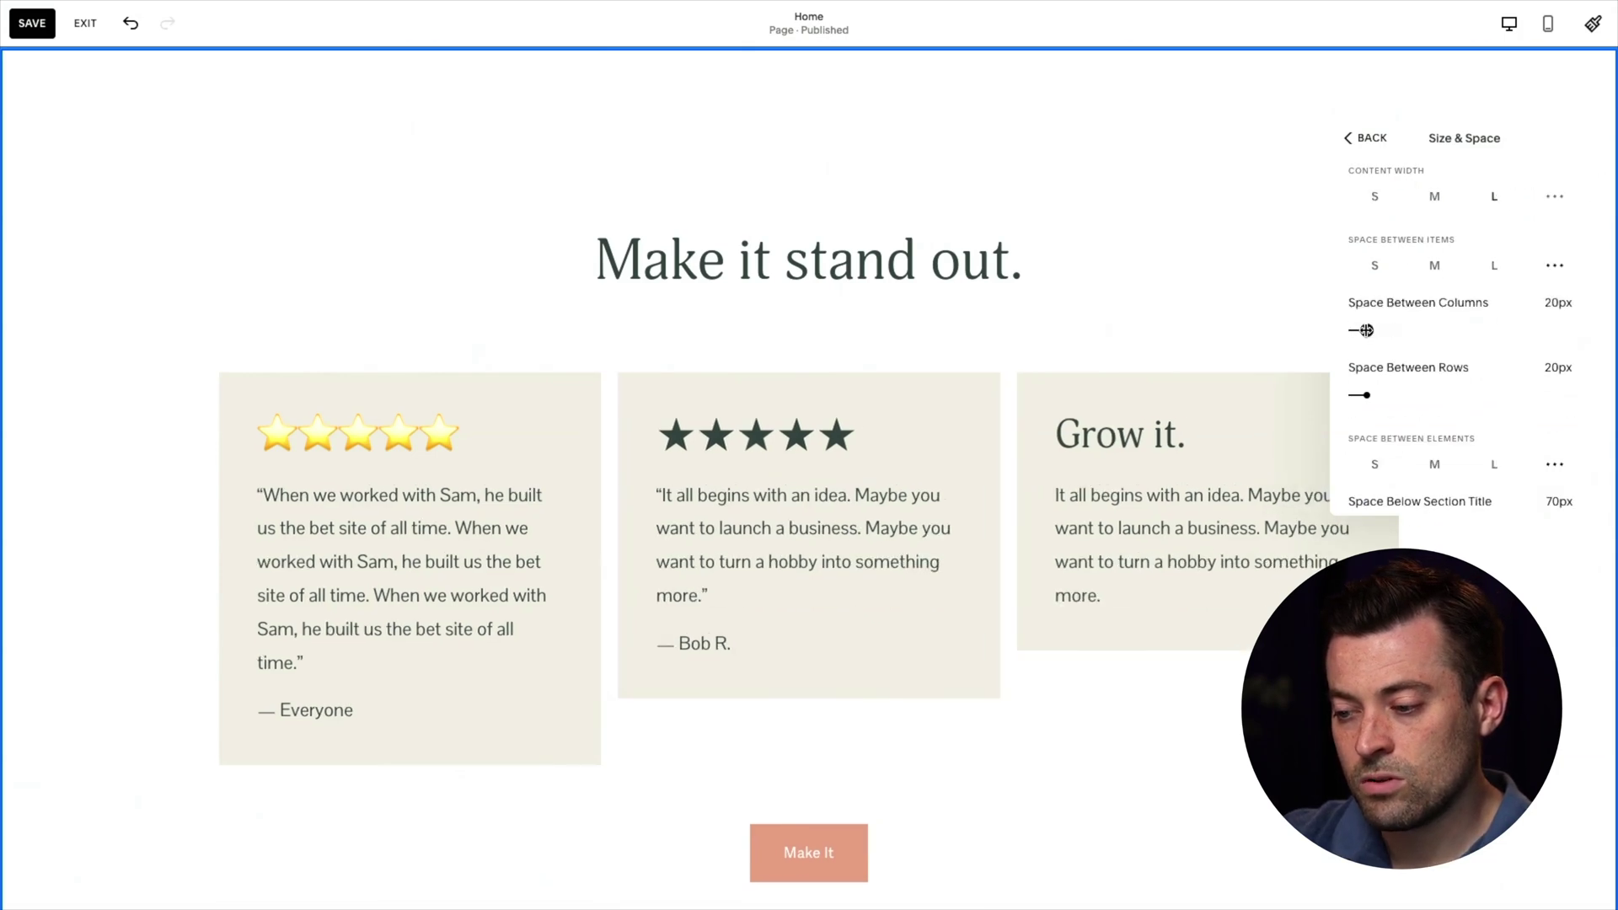
scroll(1526, 304, "down", 2)
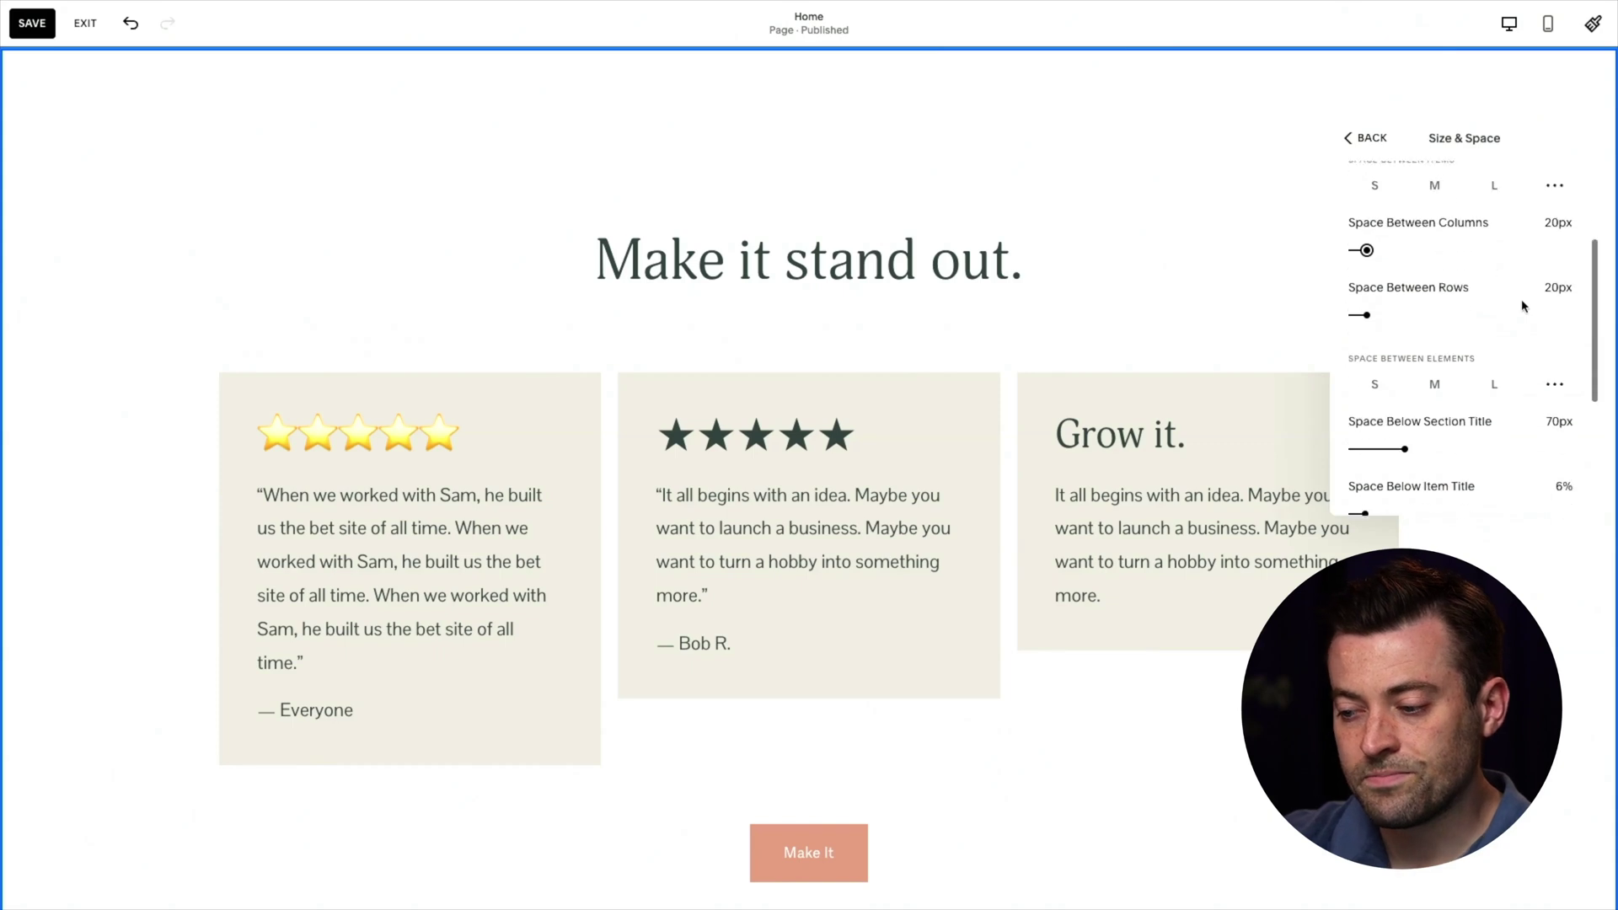
scroll(1436, 427, "down", 3)
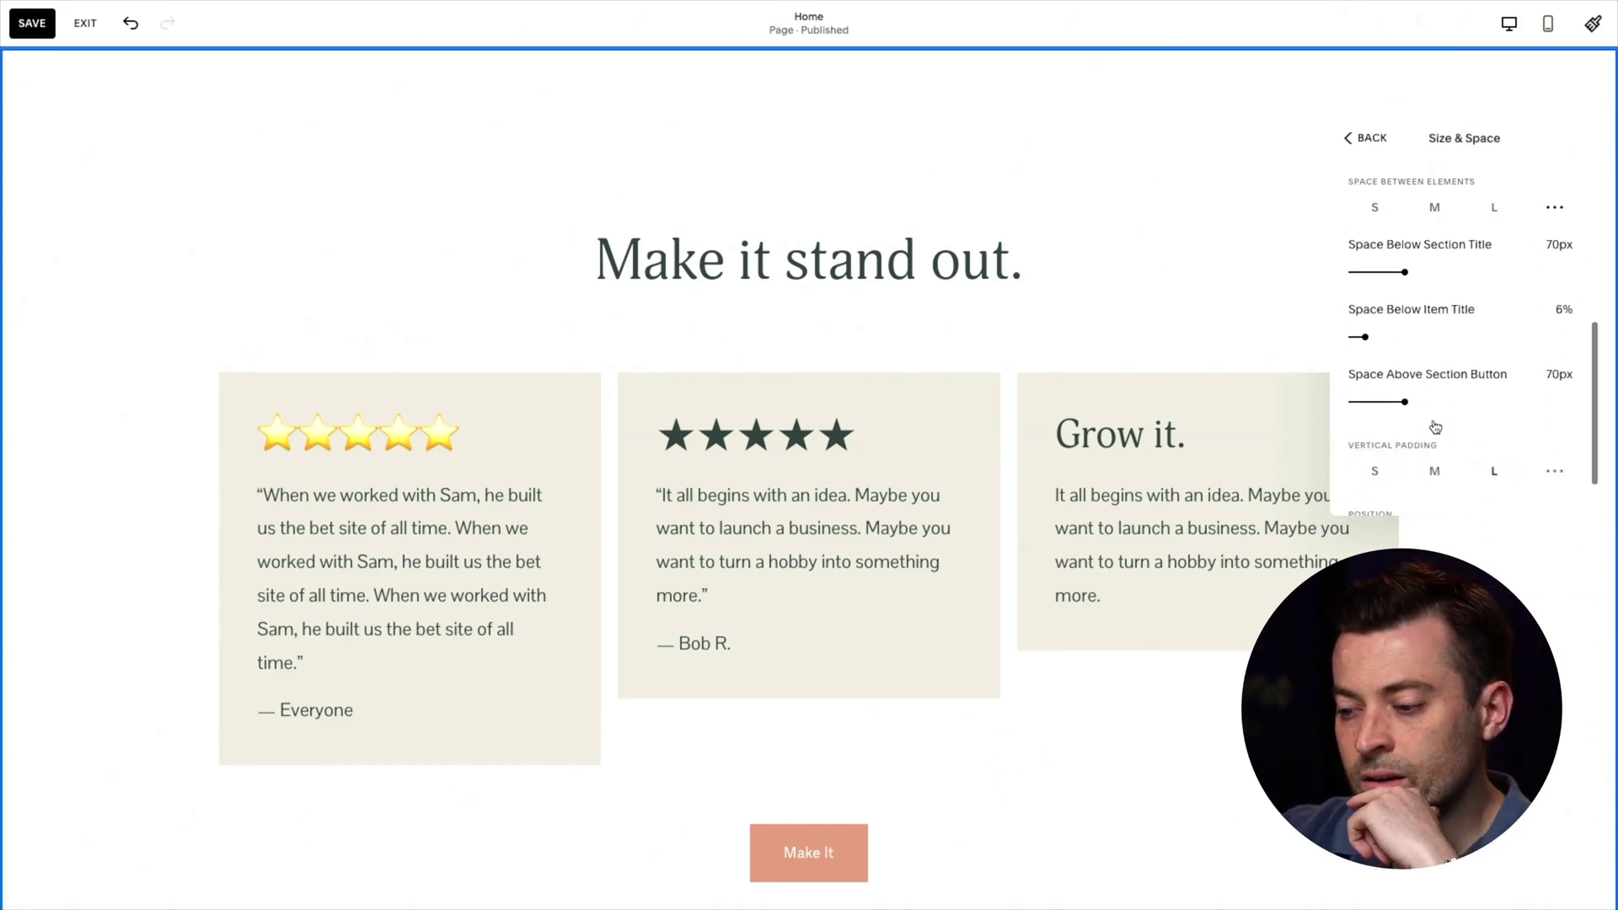
- Close the size and spacing settings, save the page, and exit the editor
left_click(515, 259)
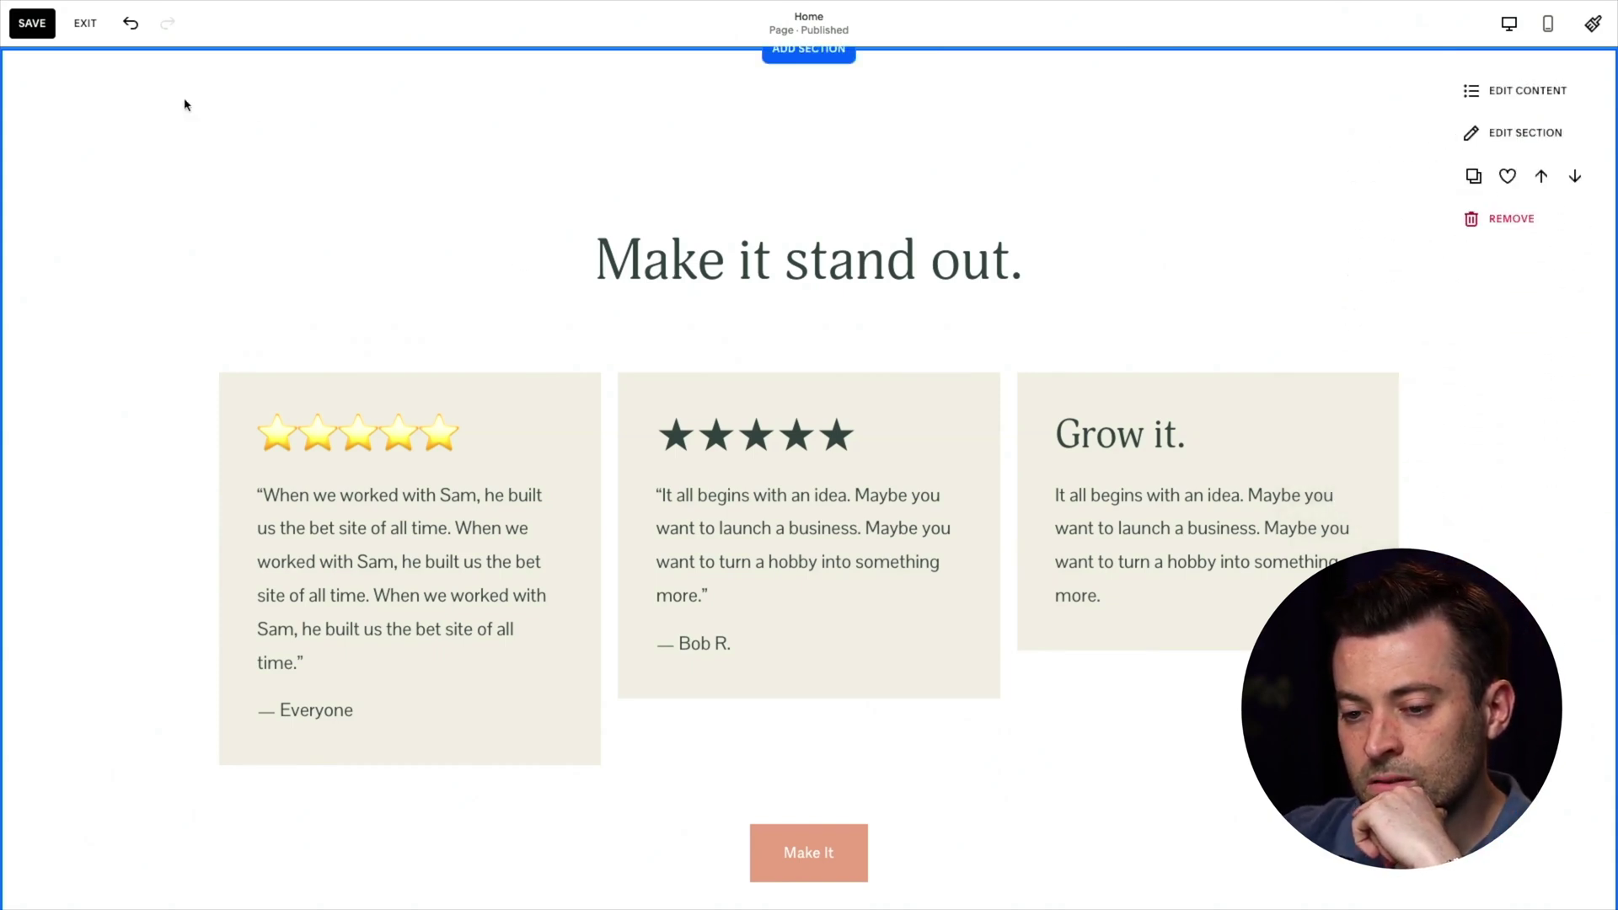
left_click(32, 23)
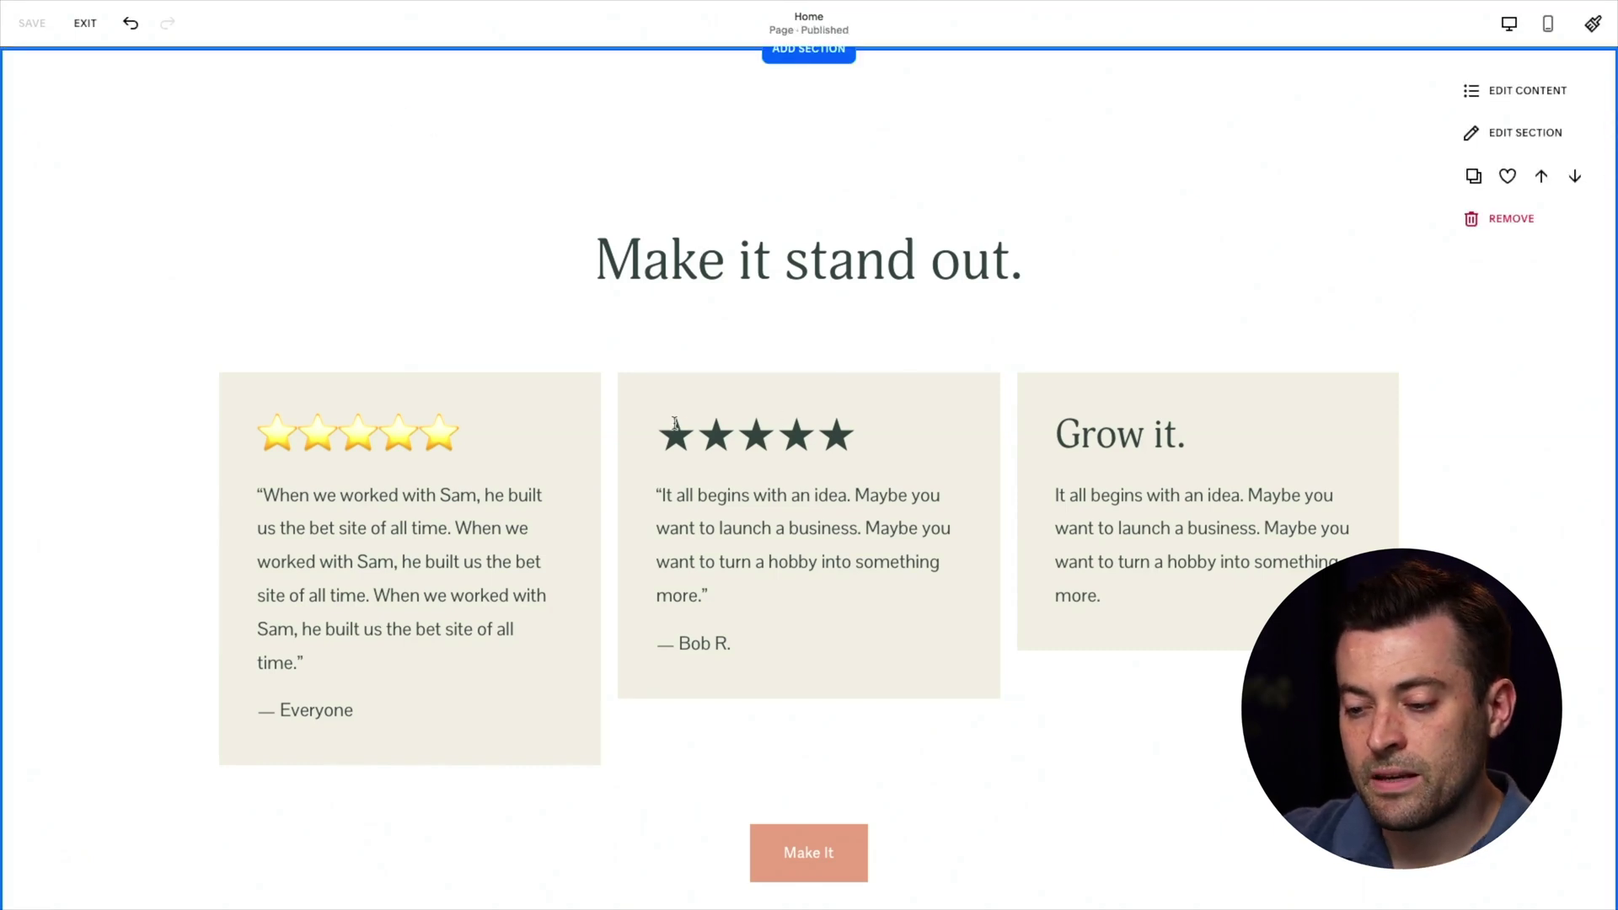
left_click_drag(659, 431, 860, 431)
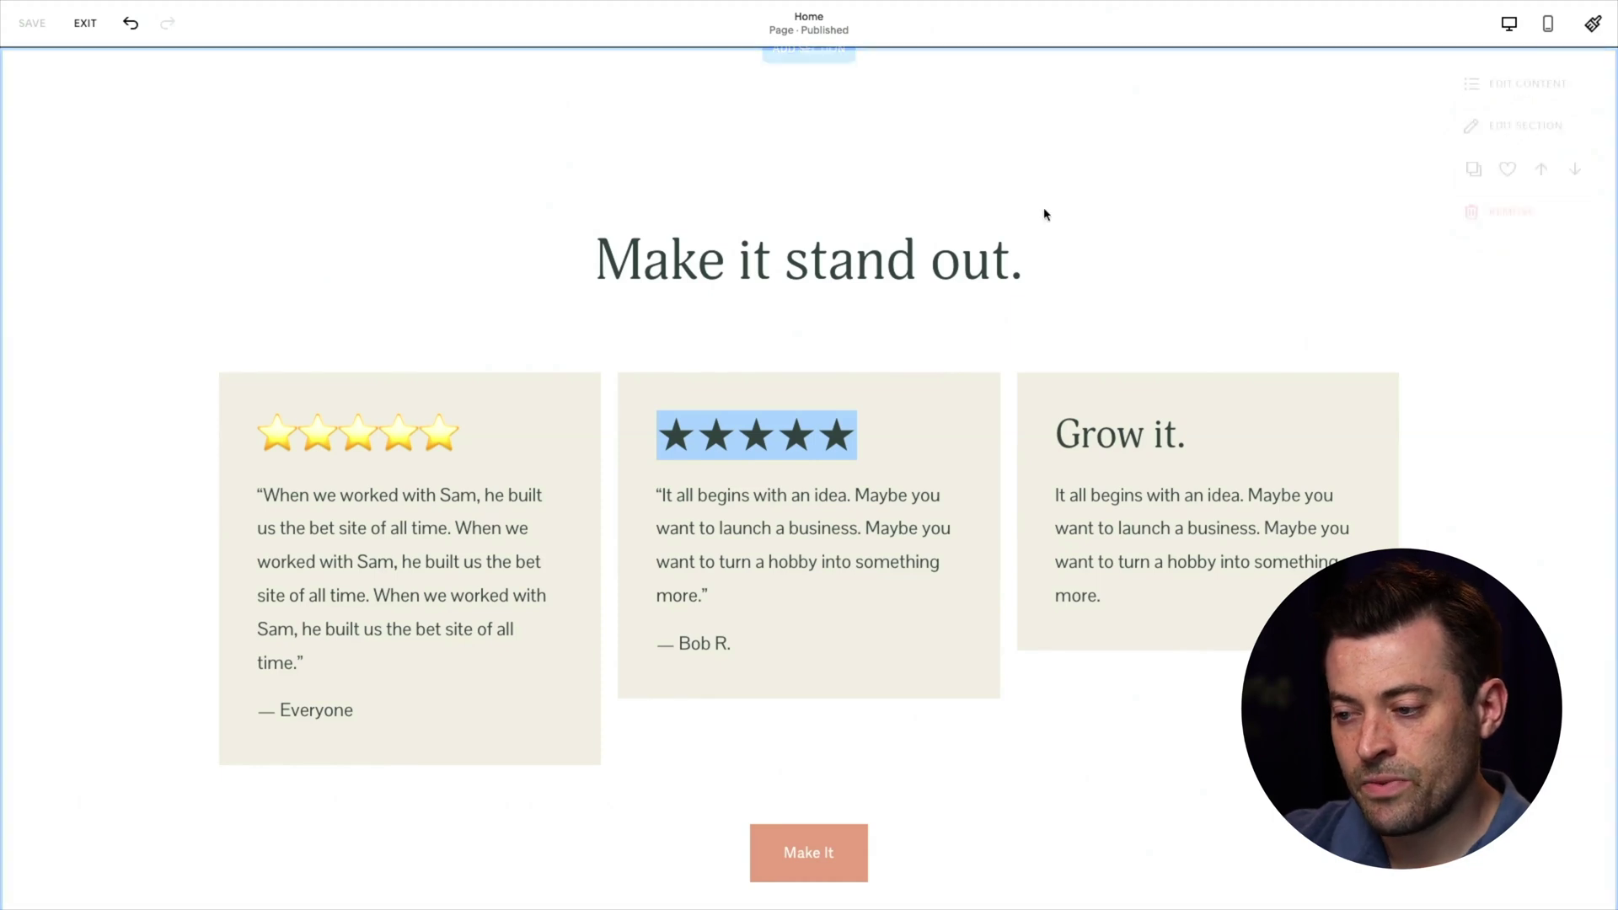
left_click(88, 25)
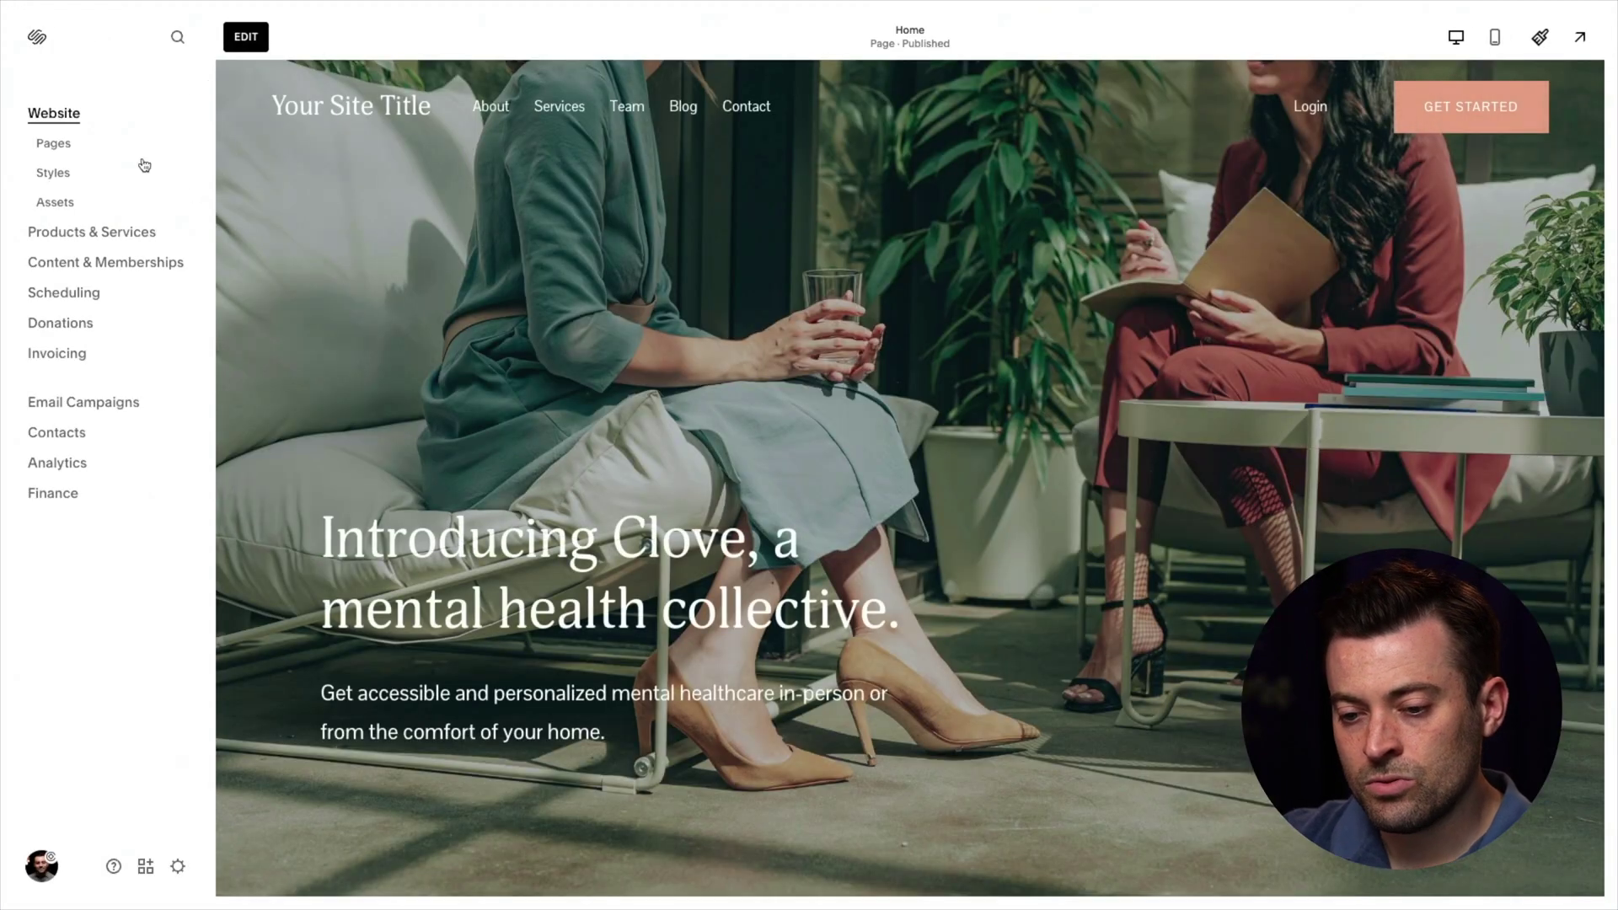
- Go to Site Styles colours and edit the testimonial section's Lightest 1 theme
left_click(56, 172)
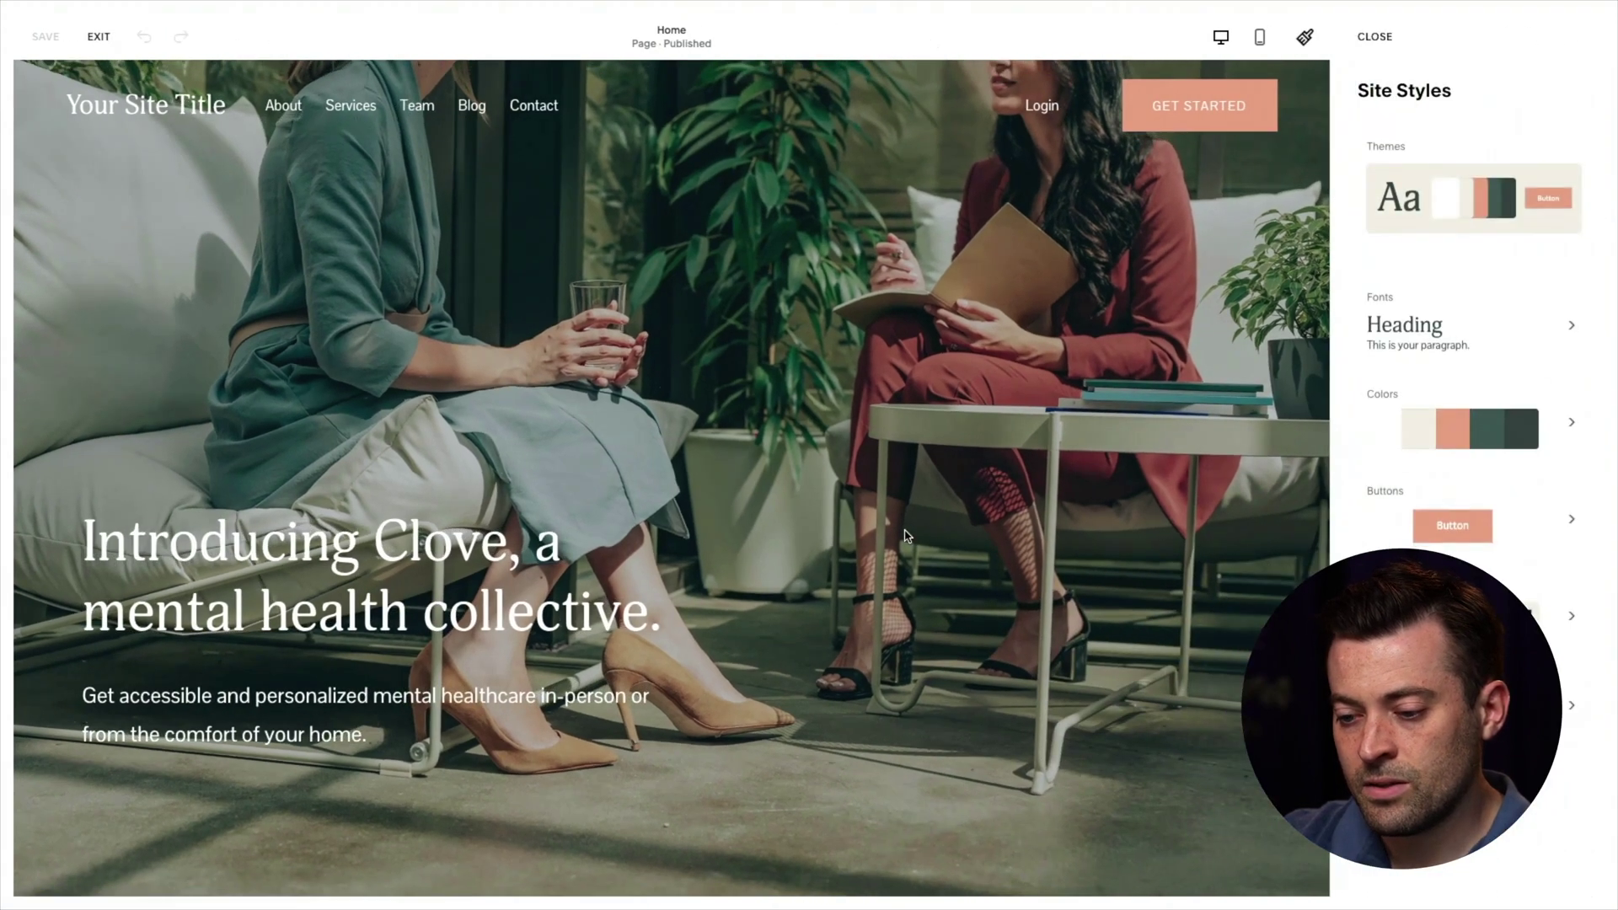
scroll(902, 539, "down", 15)
scroll(905, 531, "down", 15)
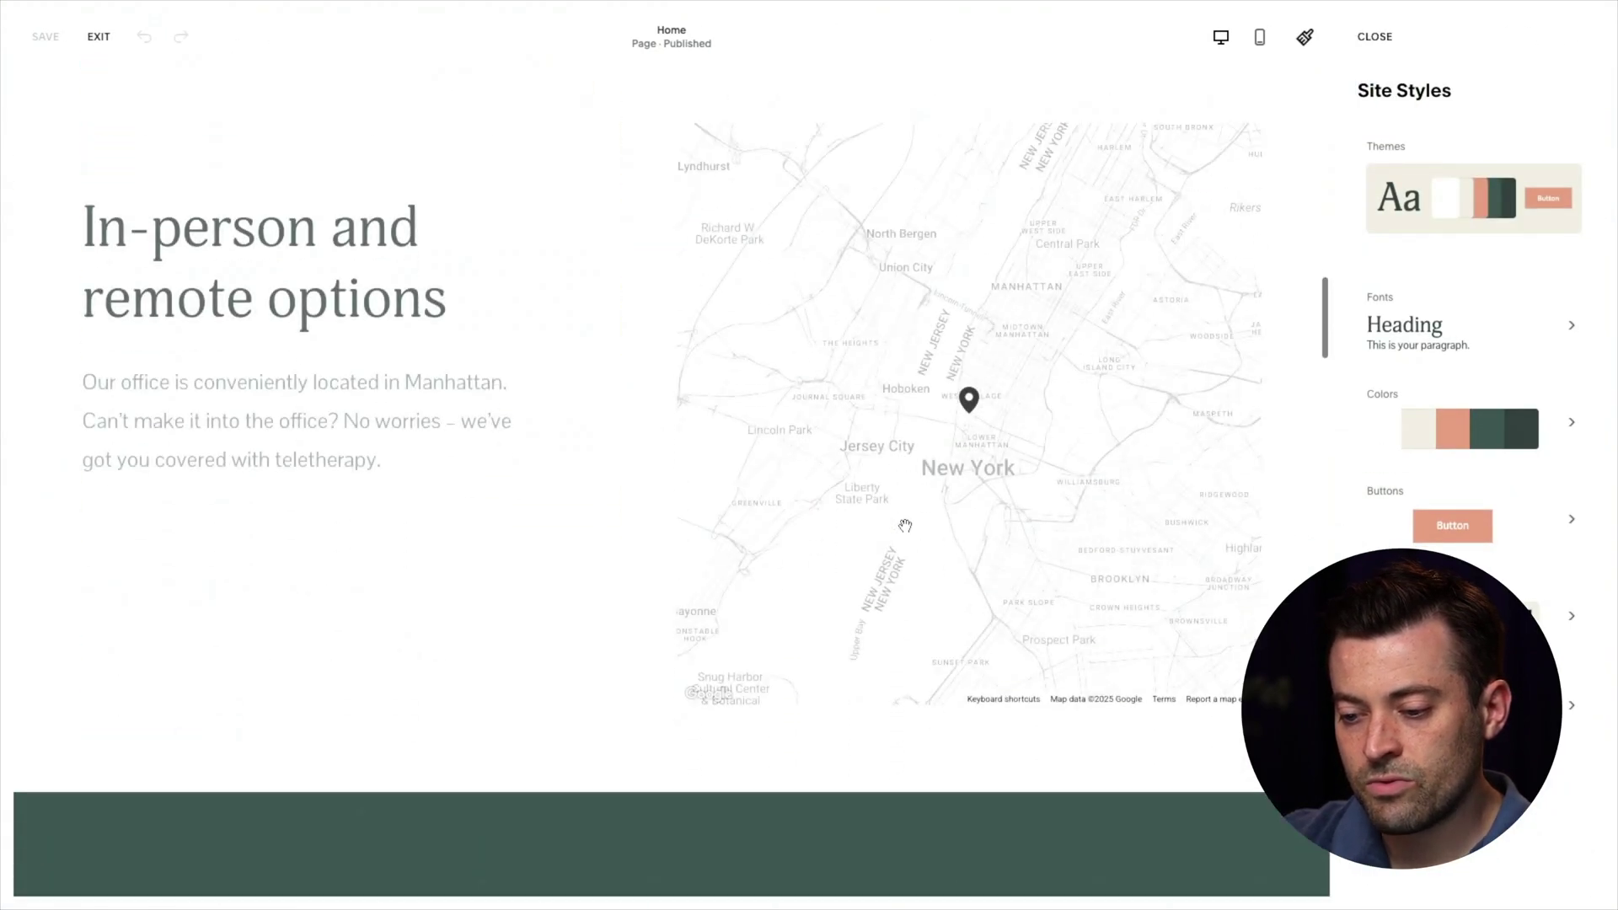
scroll(633, 573, "down", 10)
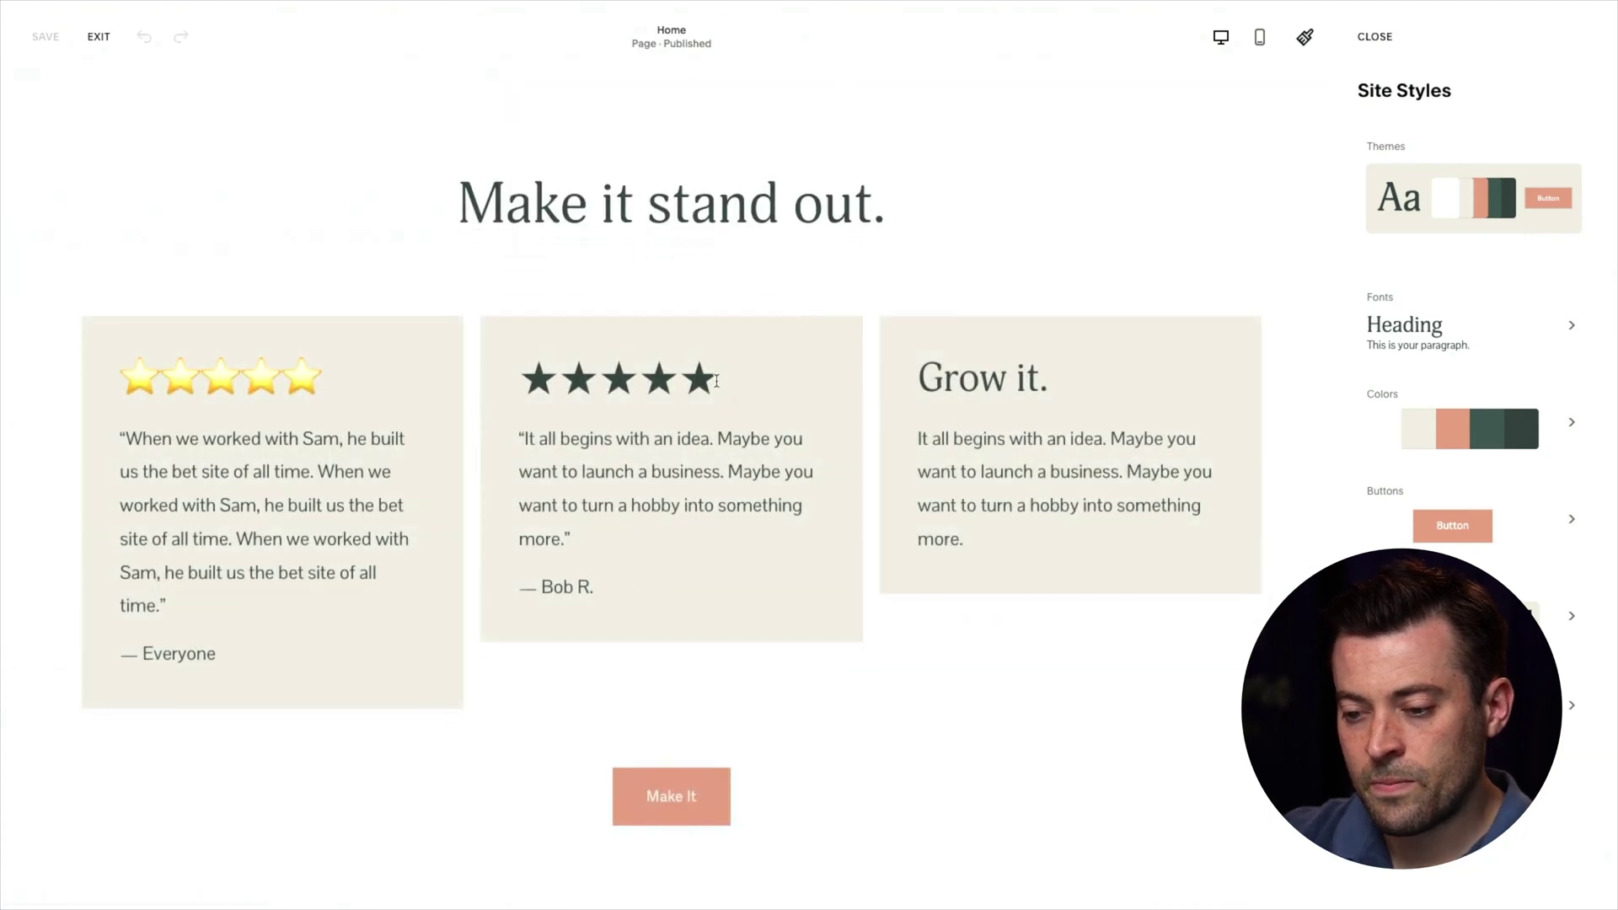
left_click_drag(717, 381, 512, 384)
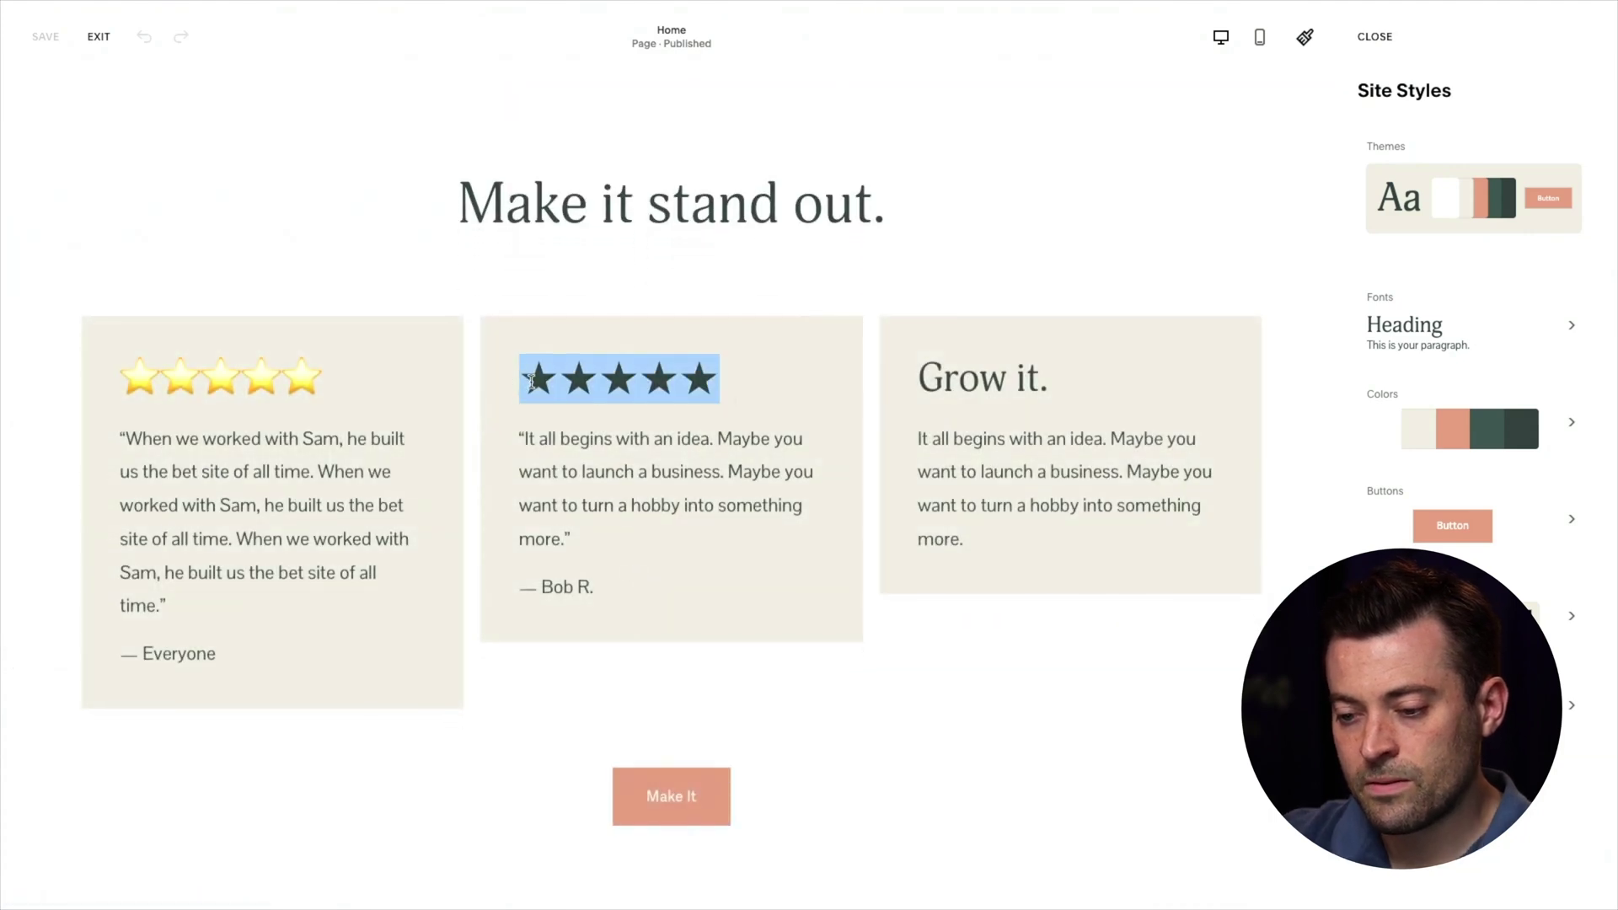
left_click(1554, 438)
scroll(1182, 312, "up", 2)
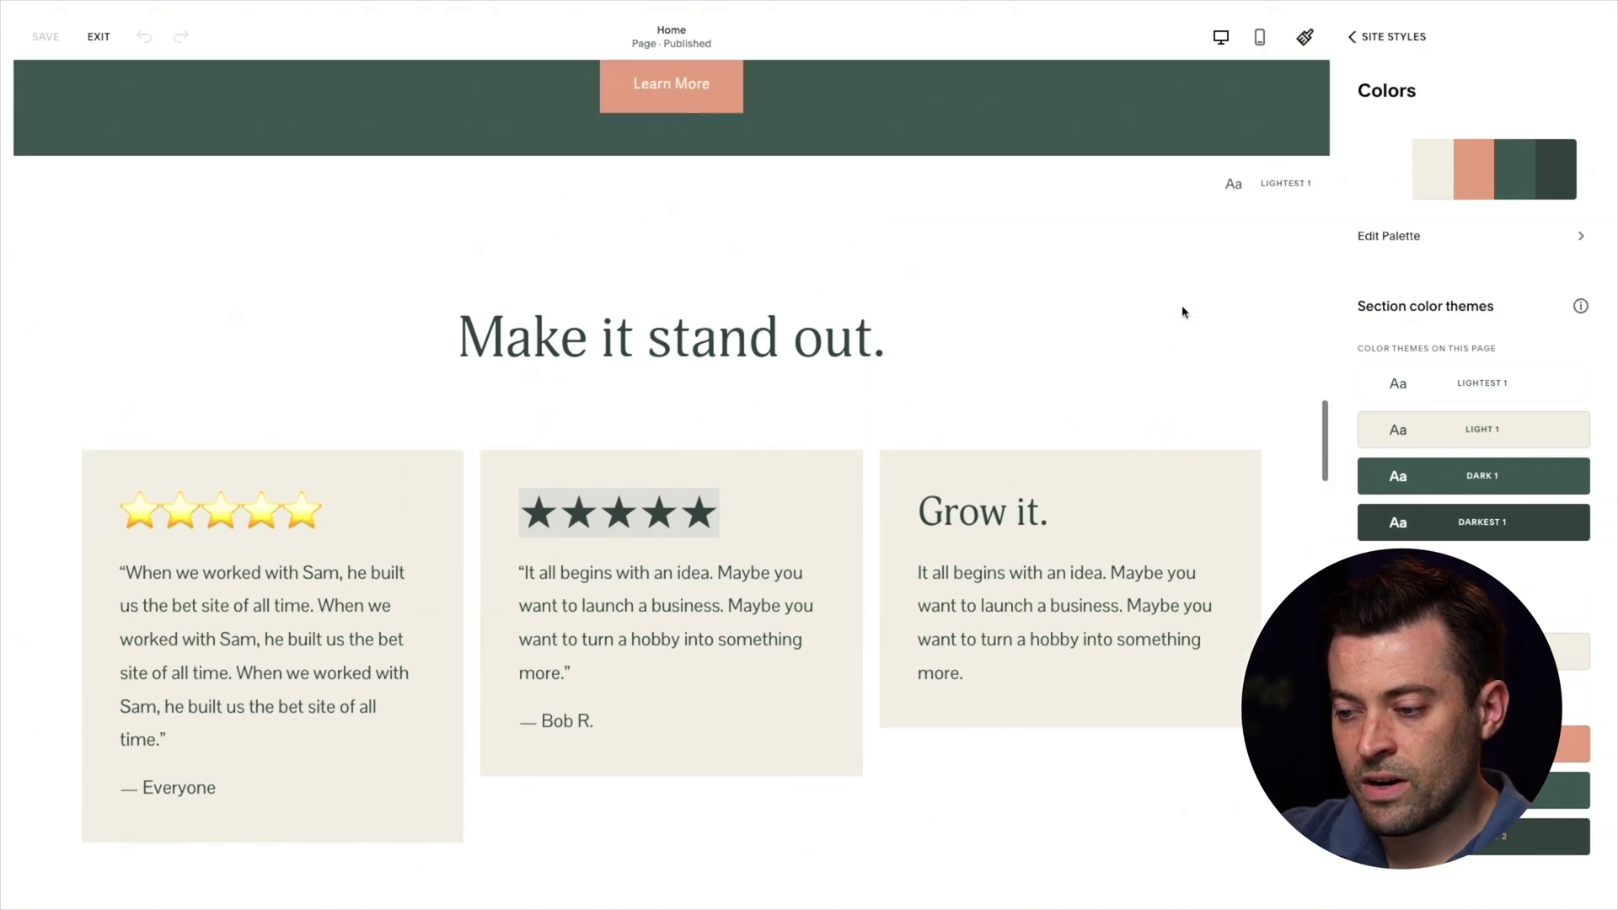
scroll(1182, 312, "up", 1)
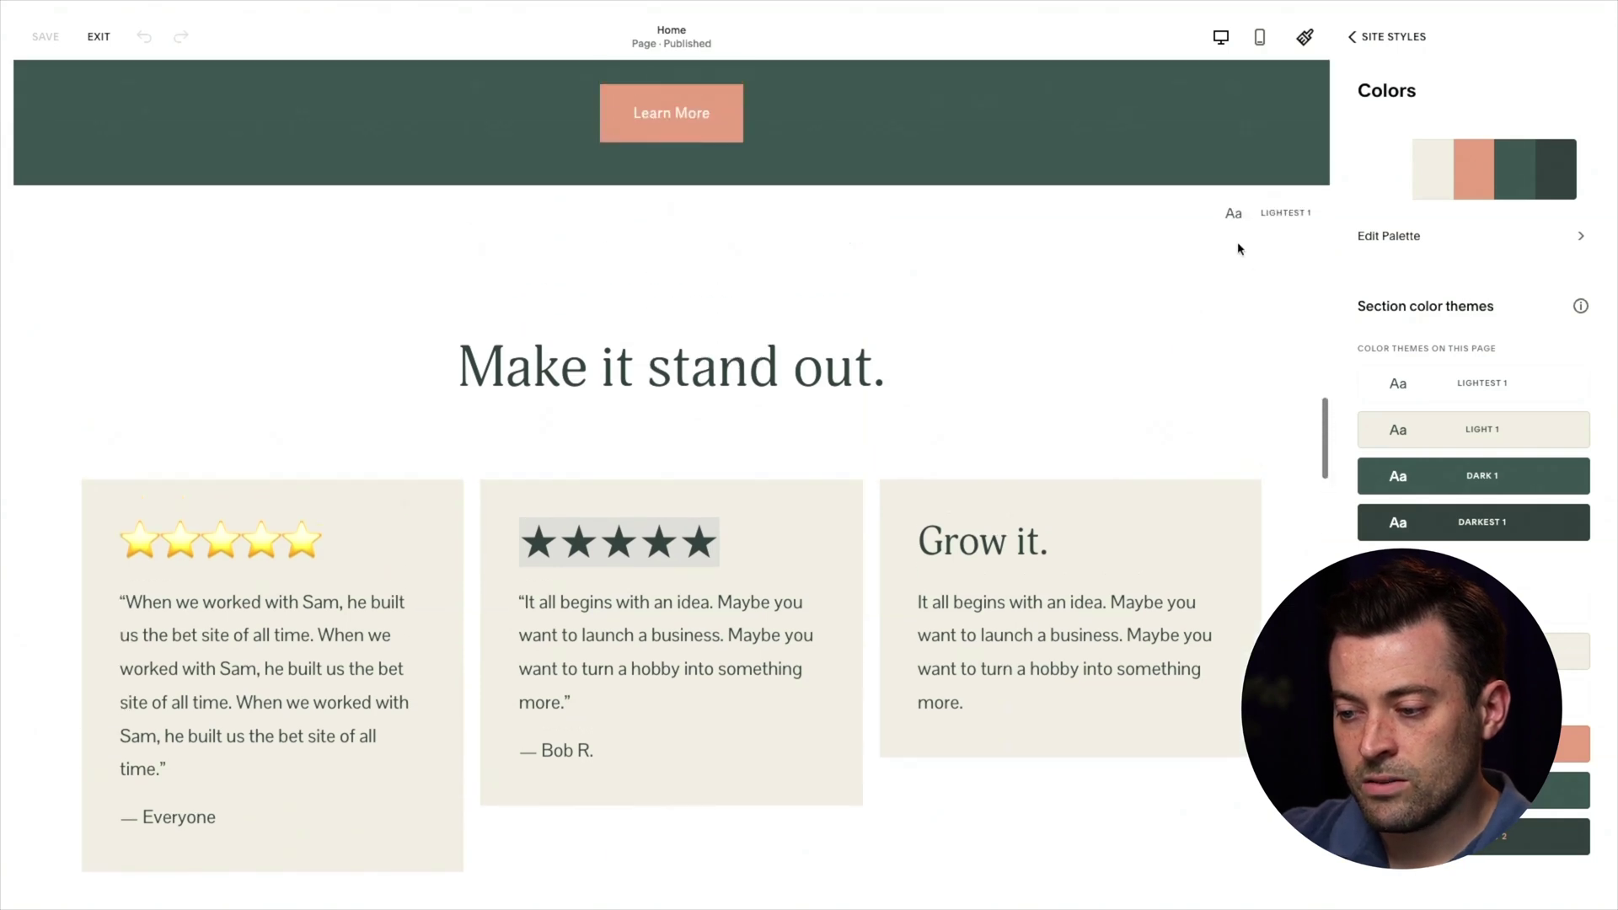
left_click(1288, 217)
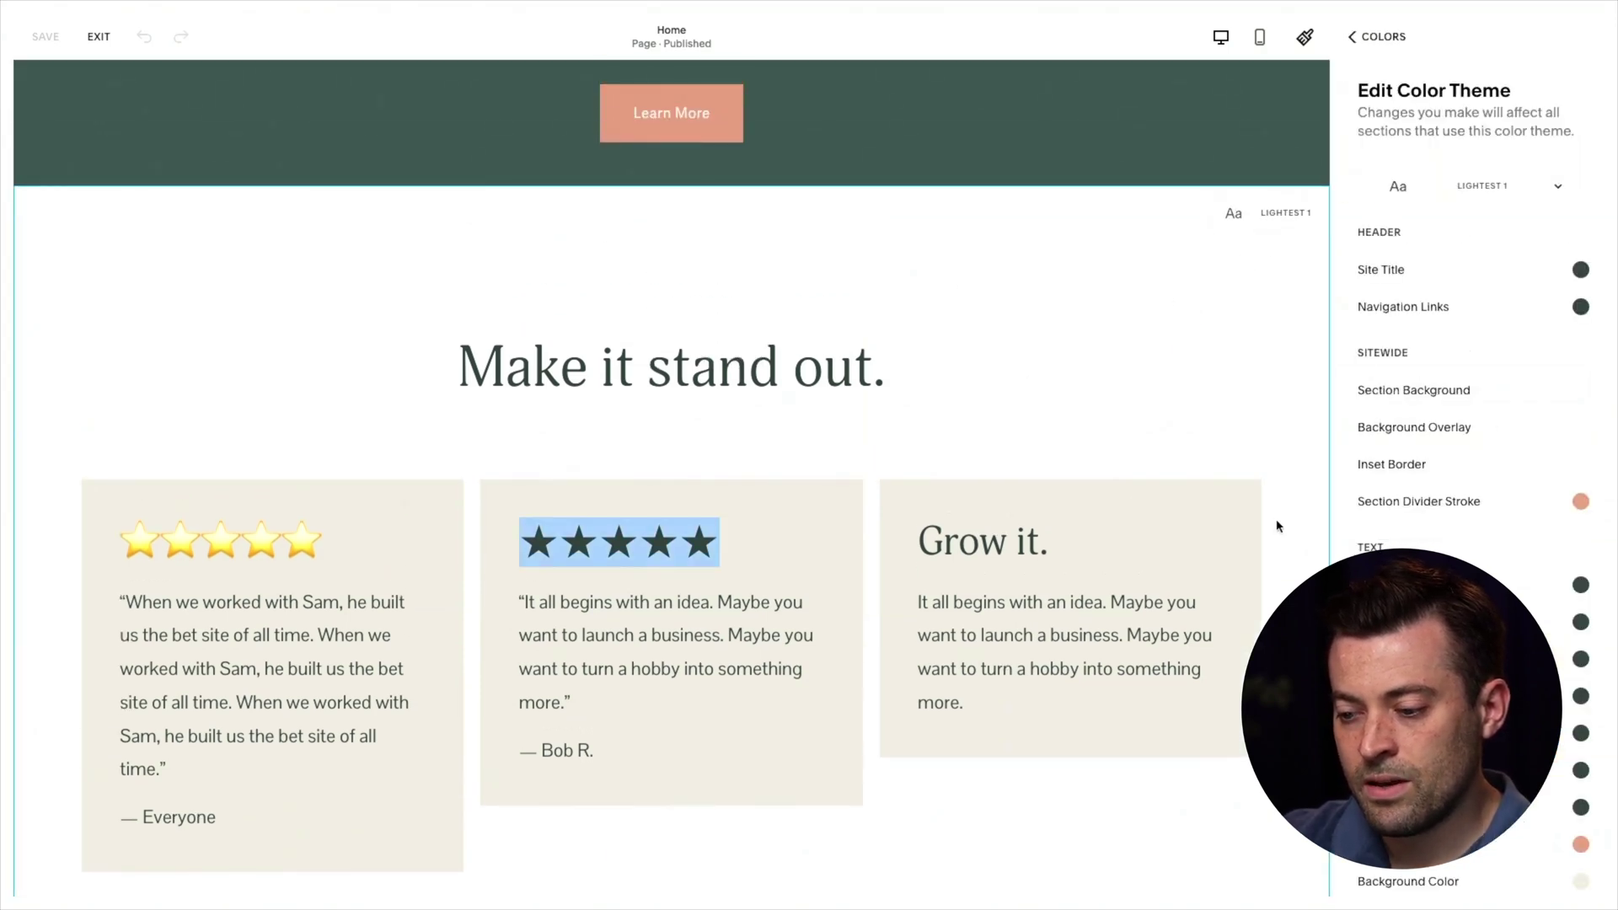
- Set the card title and star colour to a custom bright yellow
scroll(1114, 386, "down", 3)
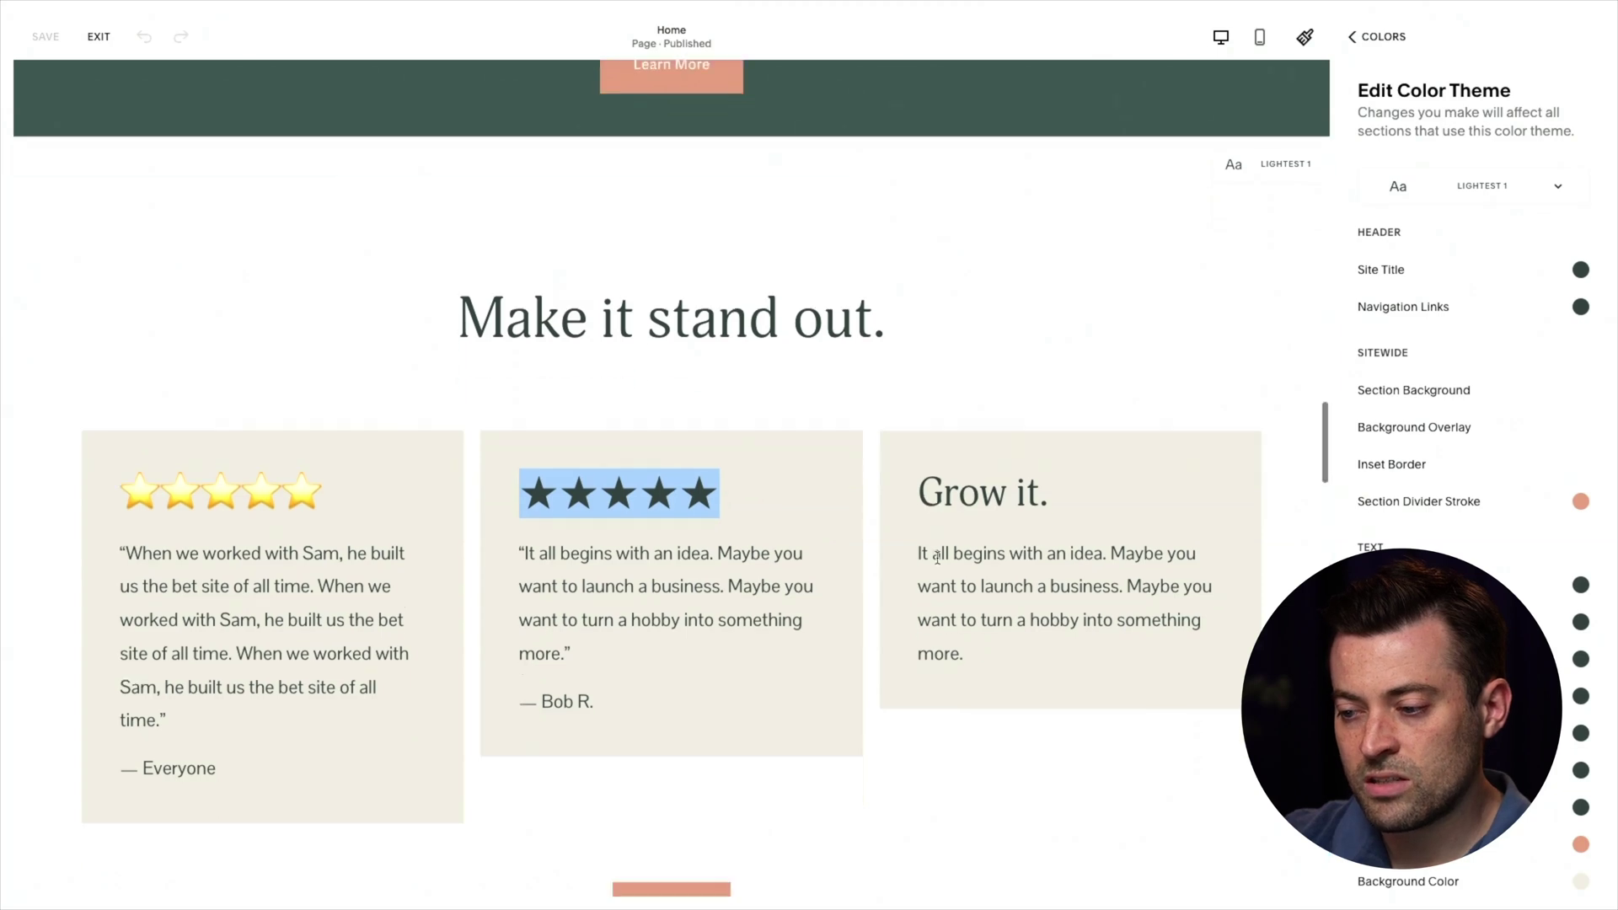
left_click(830, 436)
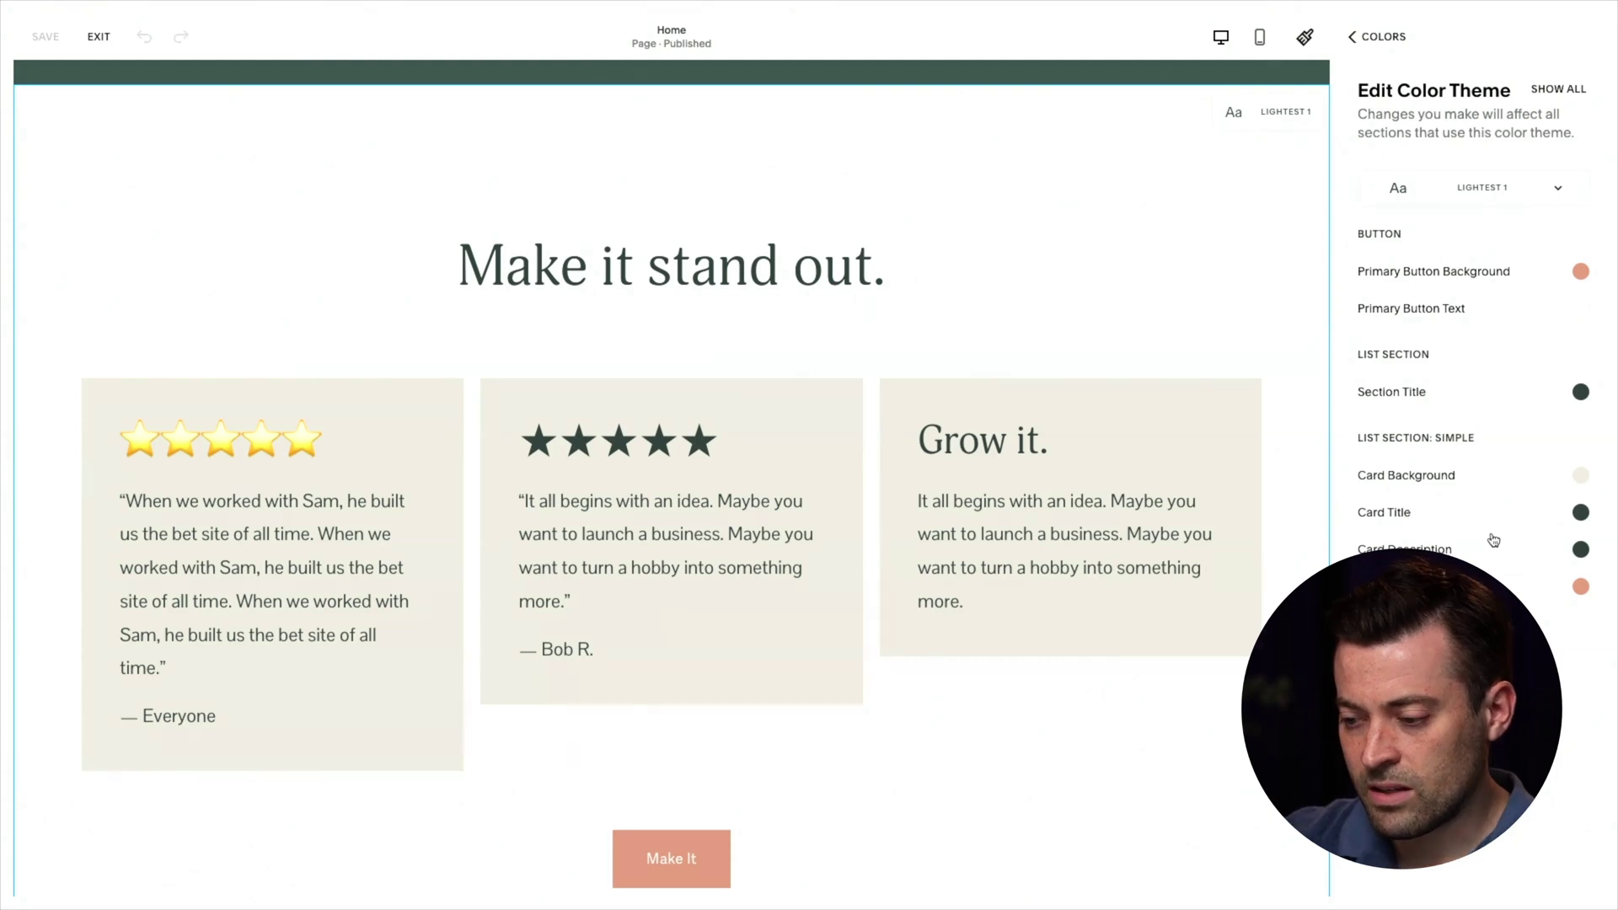
left_click(1580, 512)
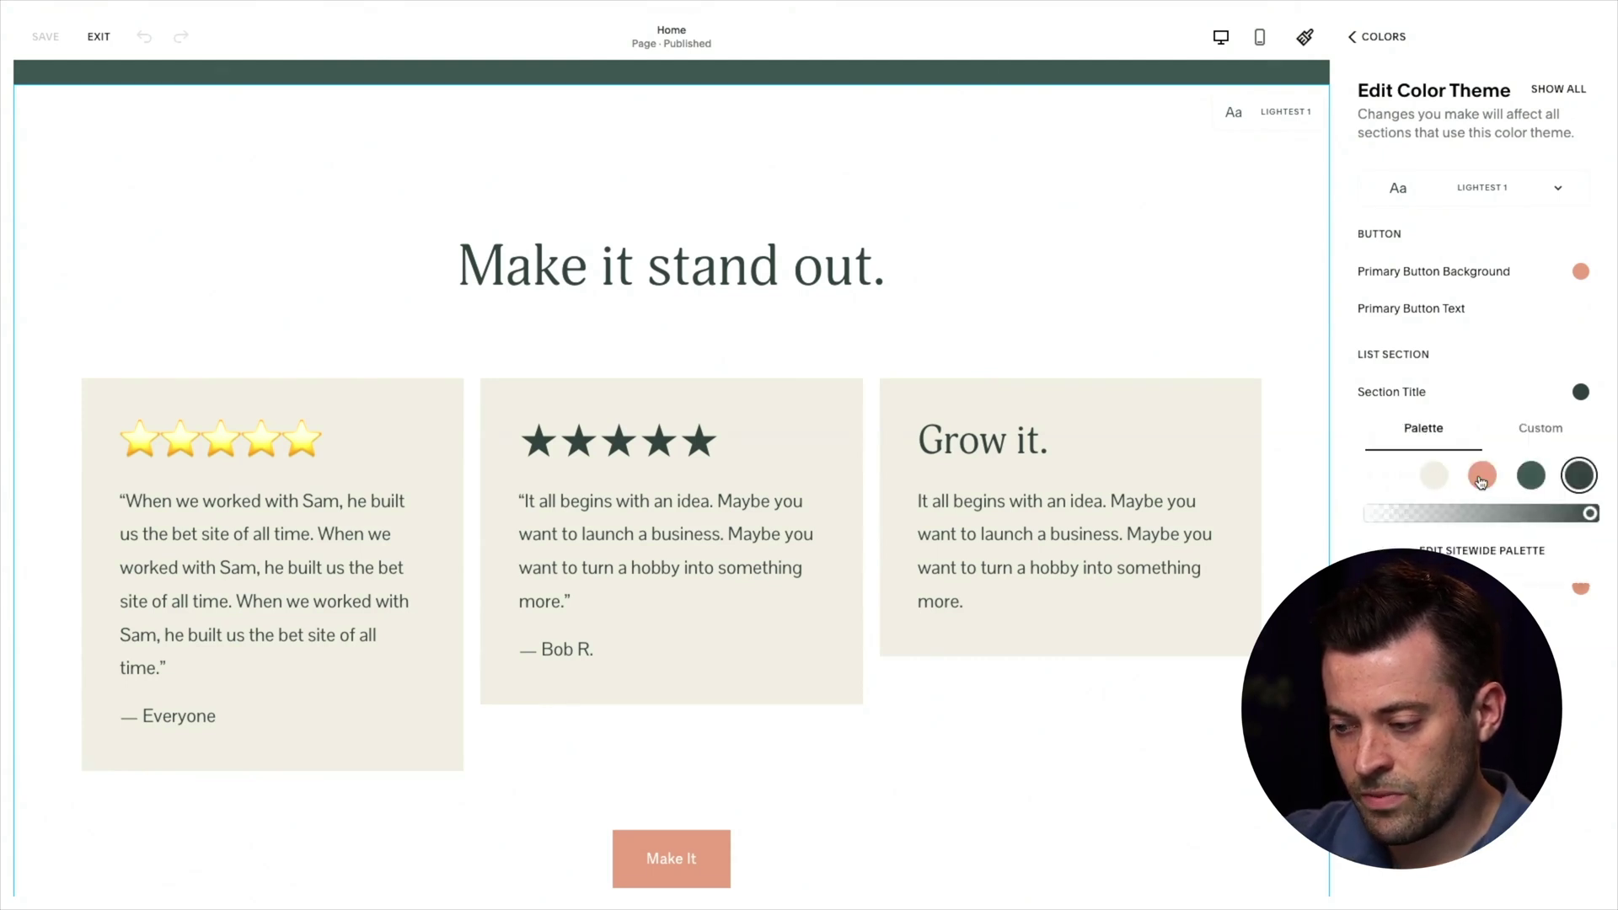
left_click(1482, 478)
left_click(1578, 480)
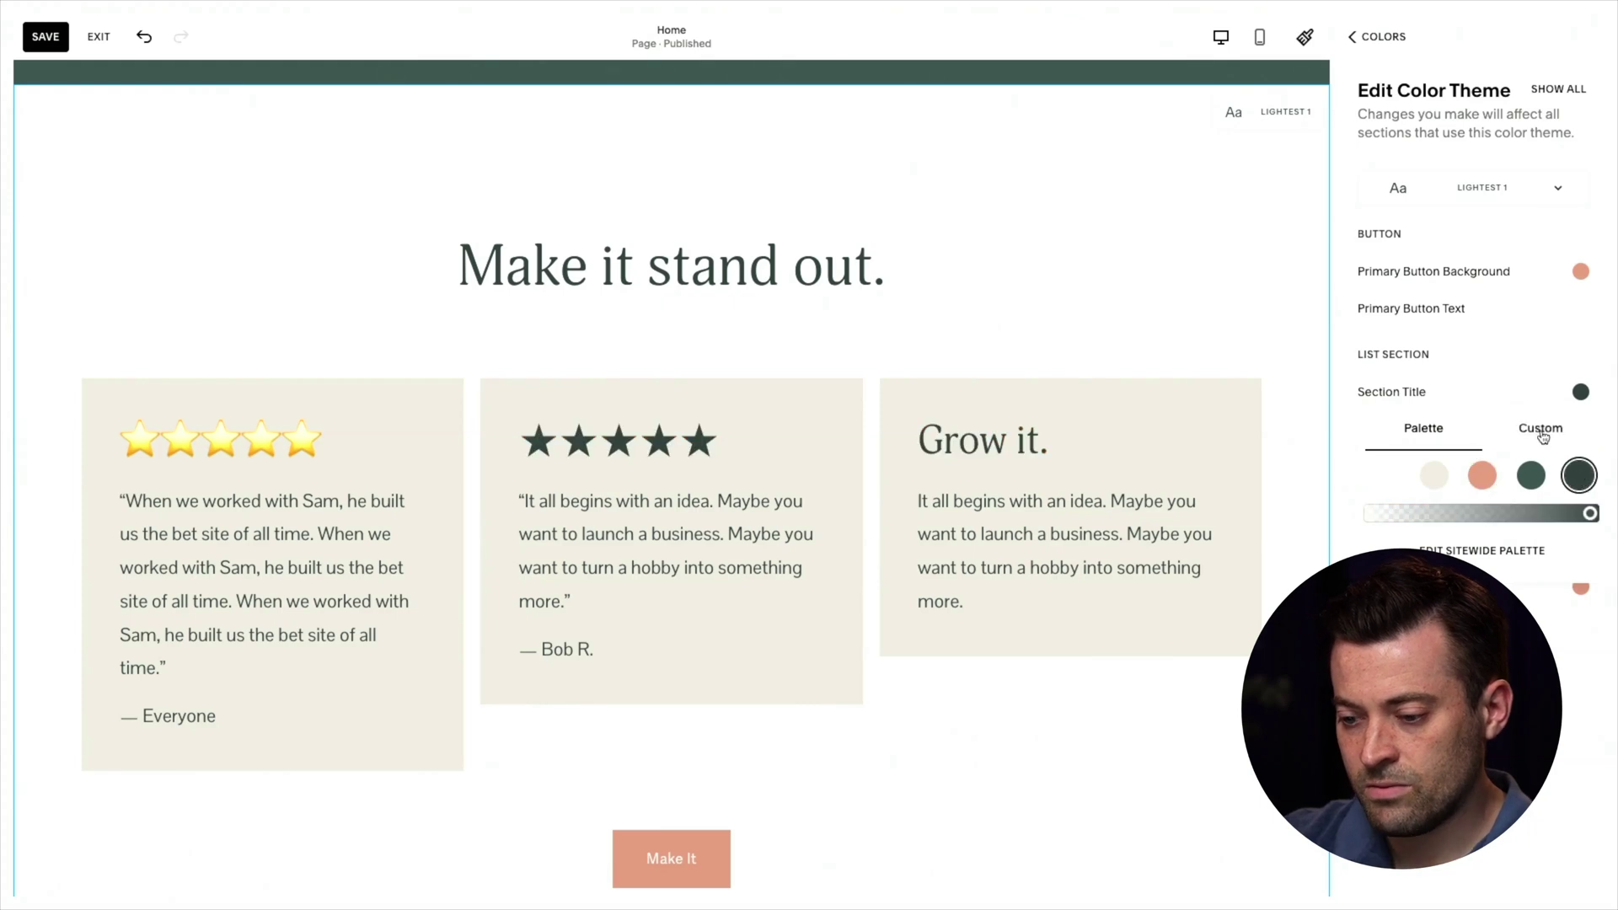
left_click(1541, 429)
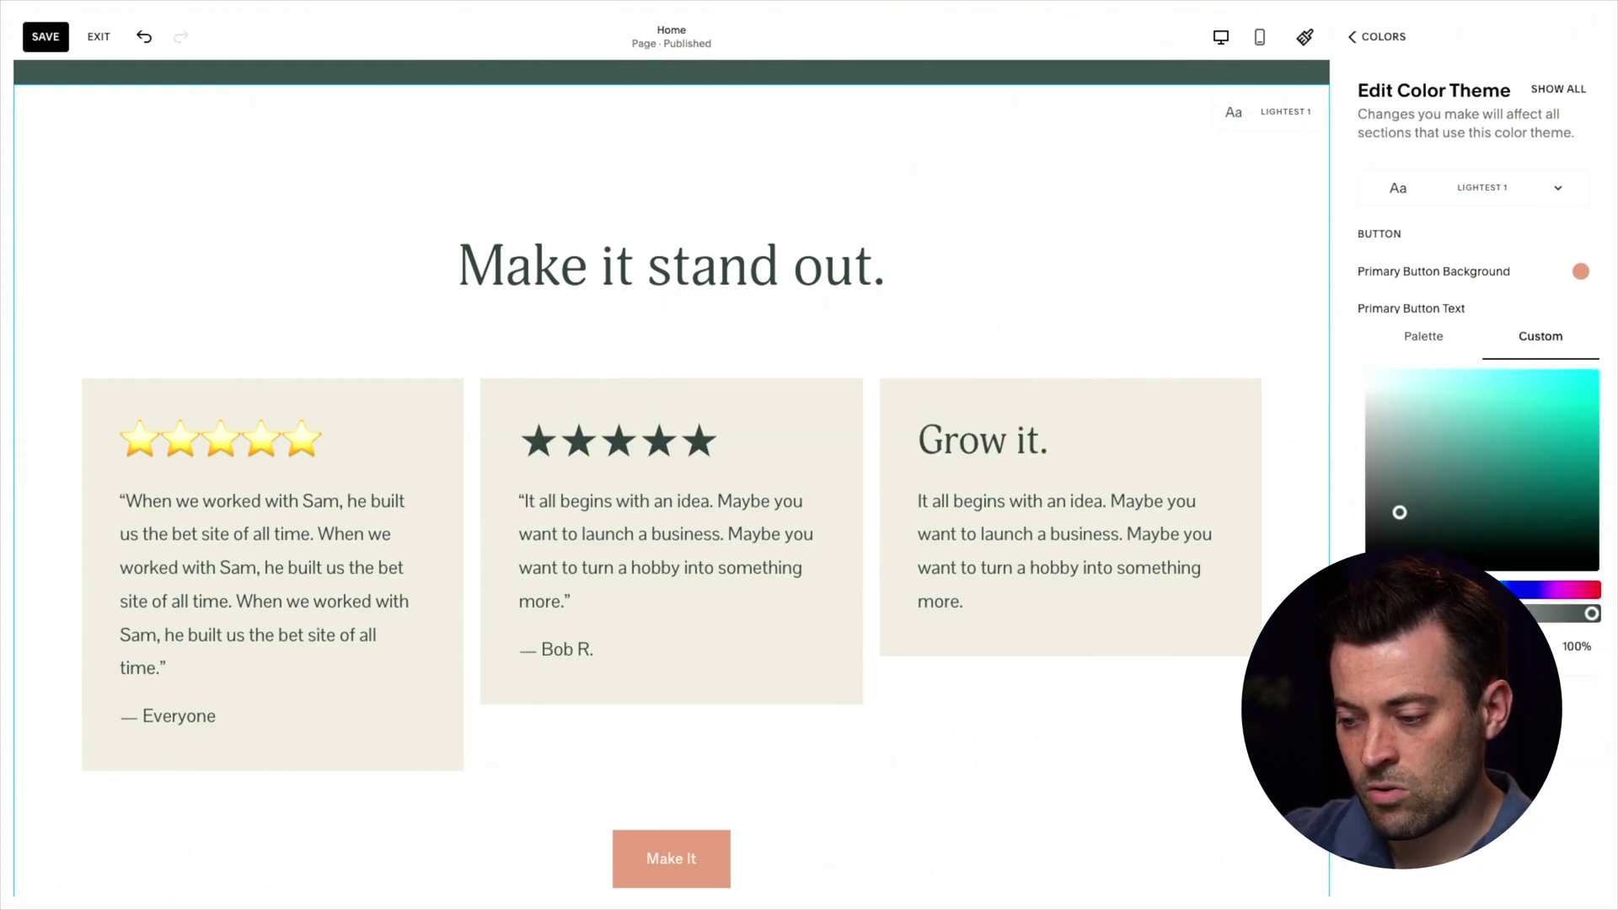
left_click(1424, 590)
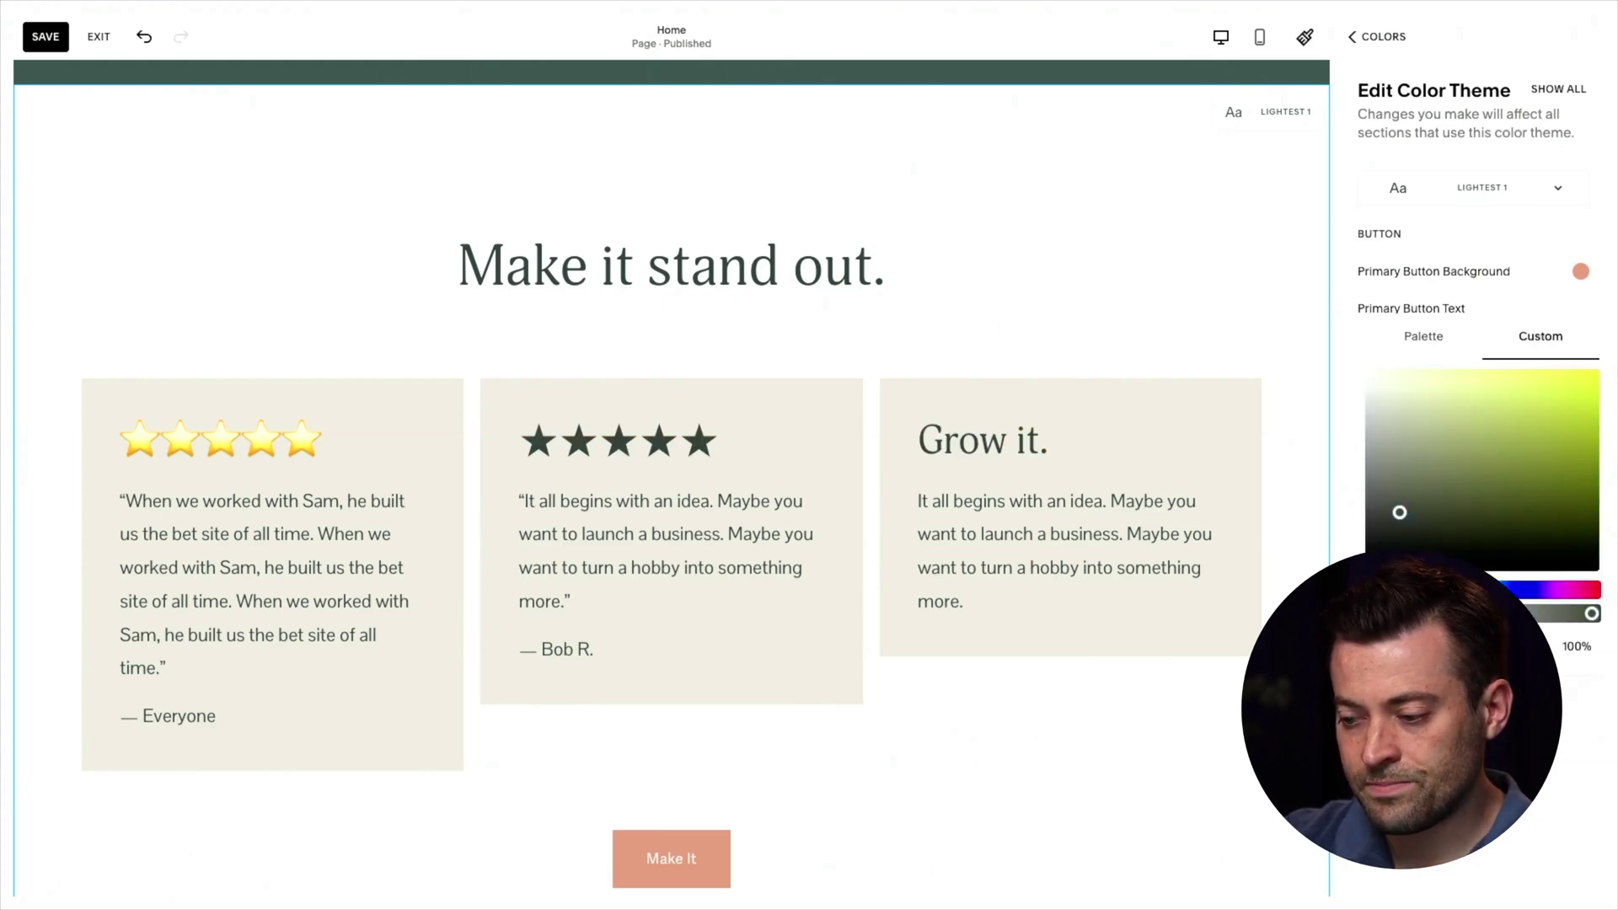
left_click(1598, 370)
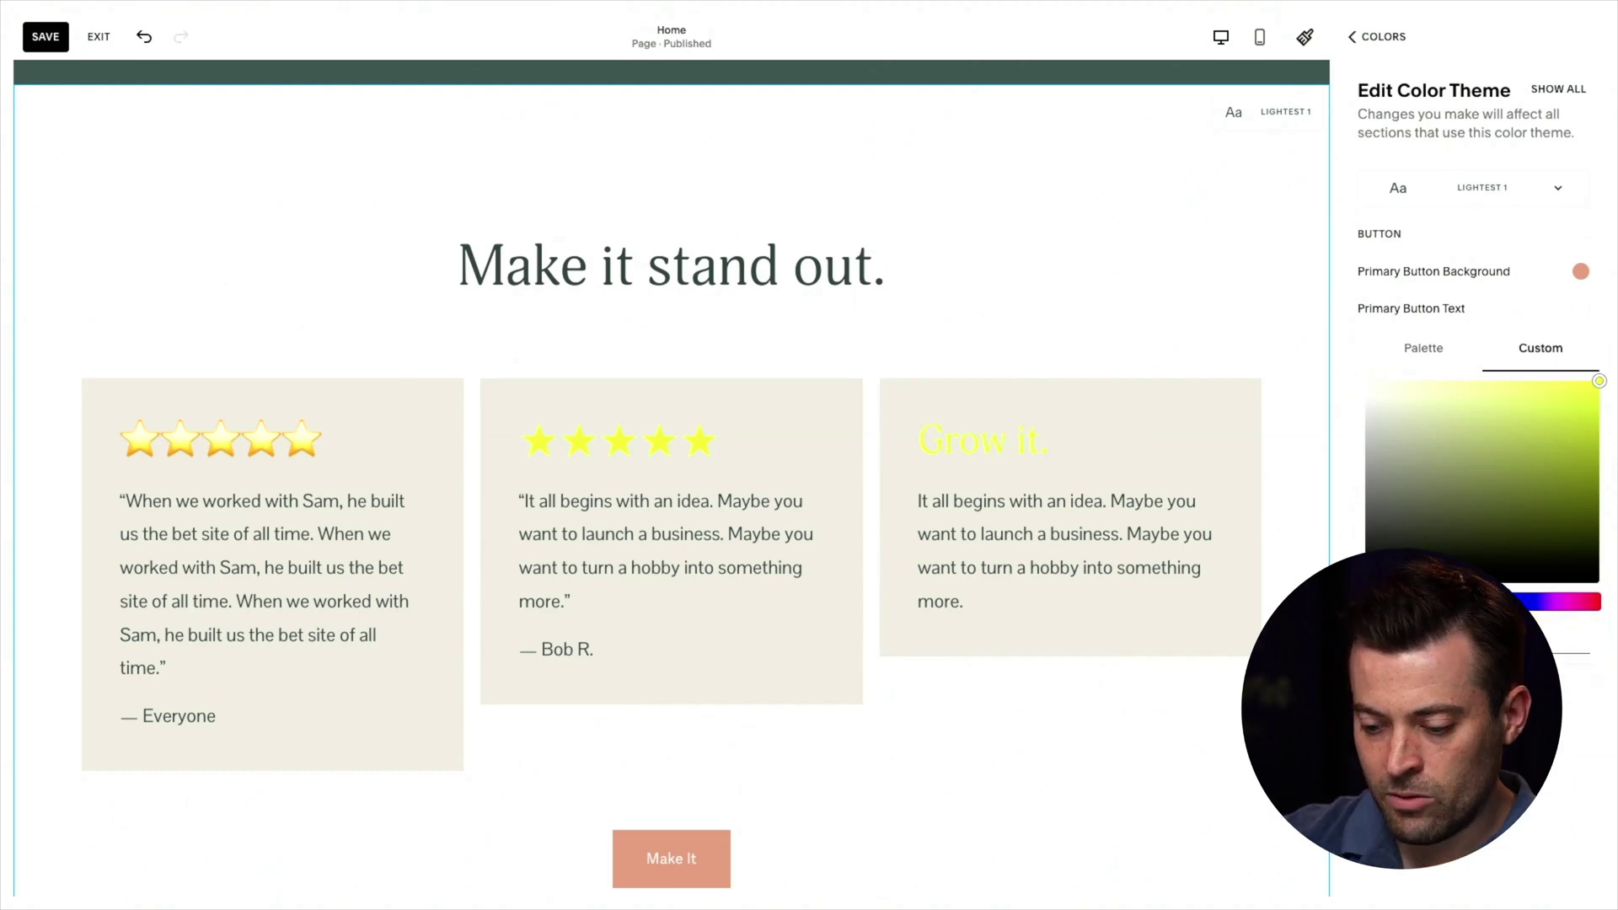
left_click(1396, 380)
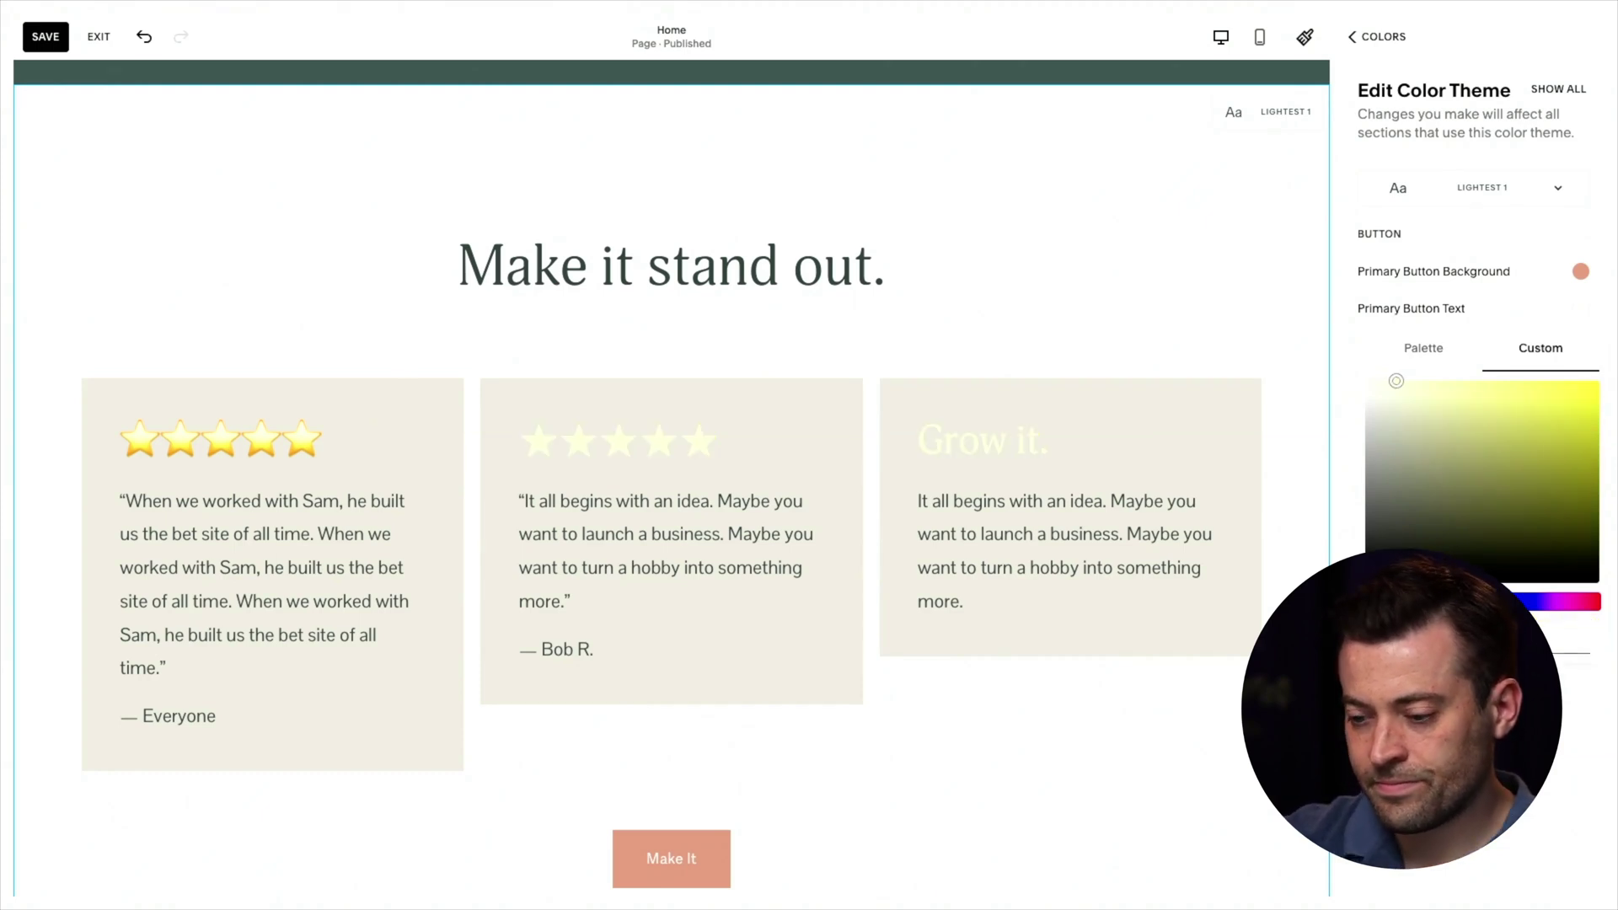
left_click_drag(1396, 381, 1599, 381)
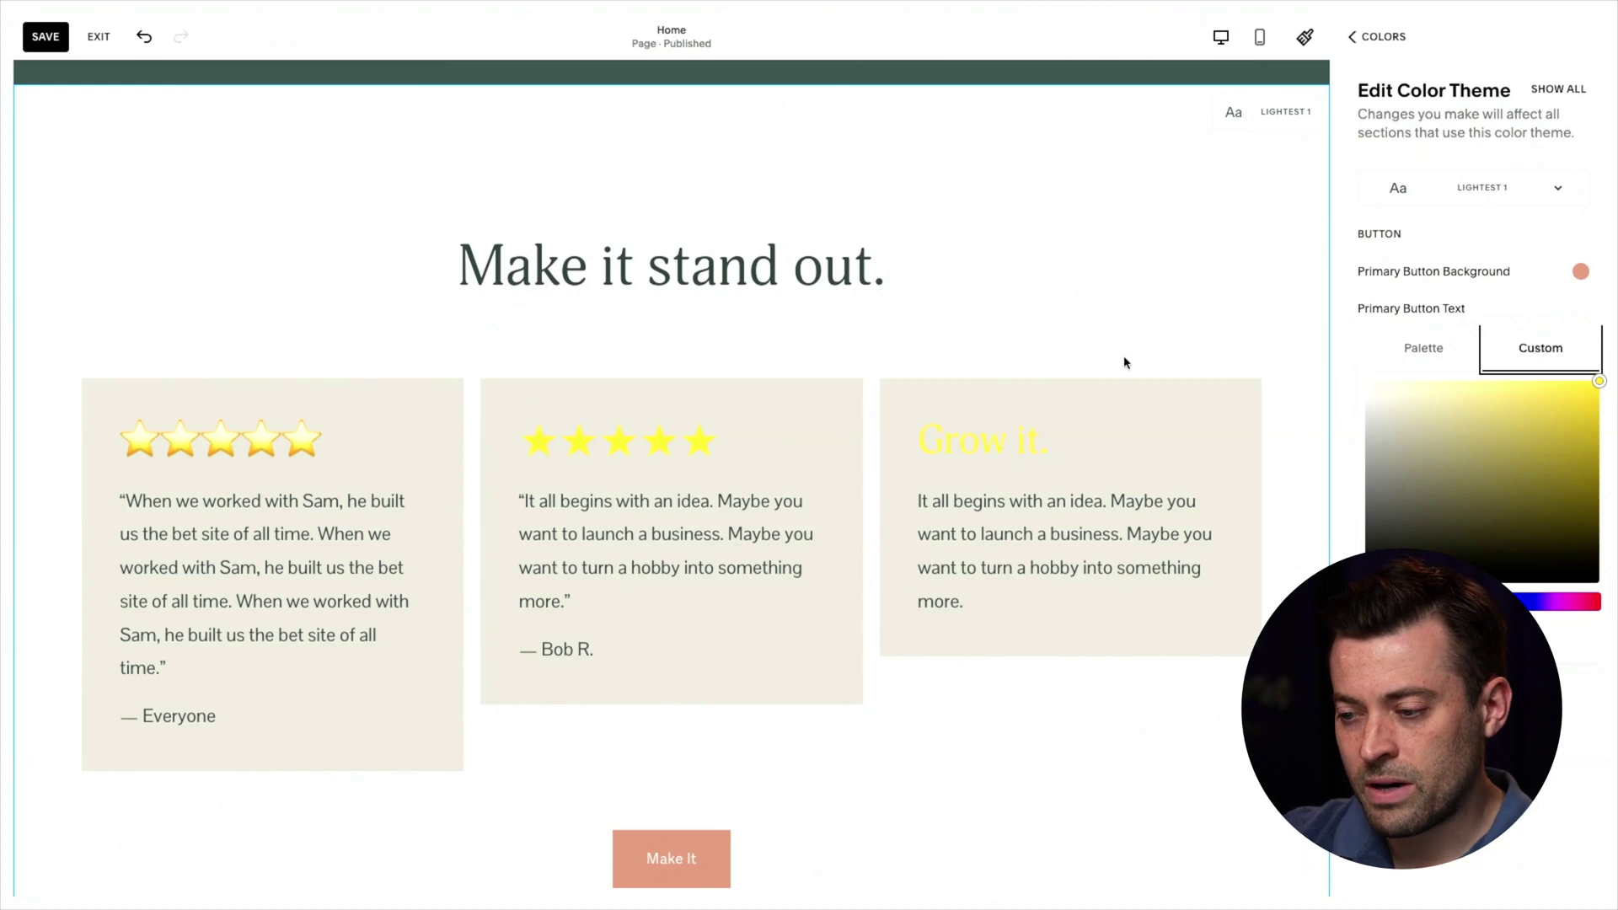
left_click(1525, 152)
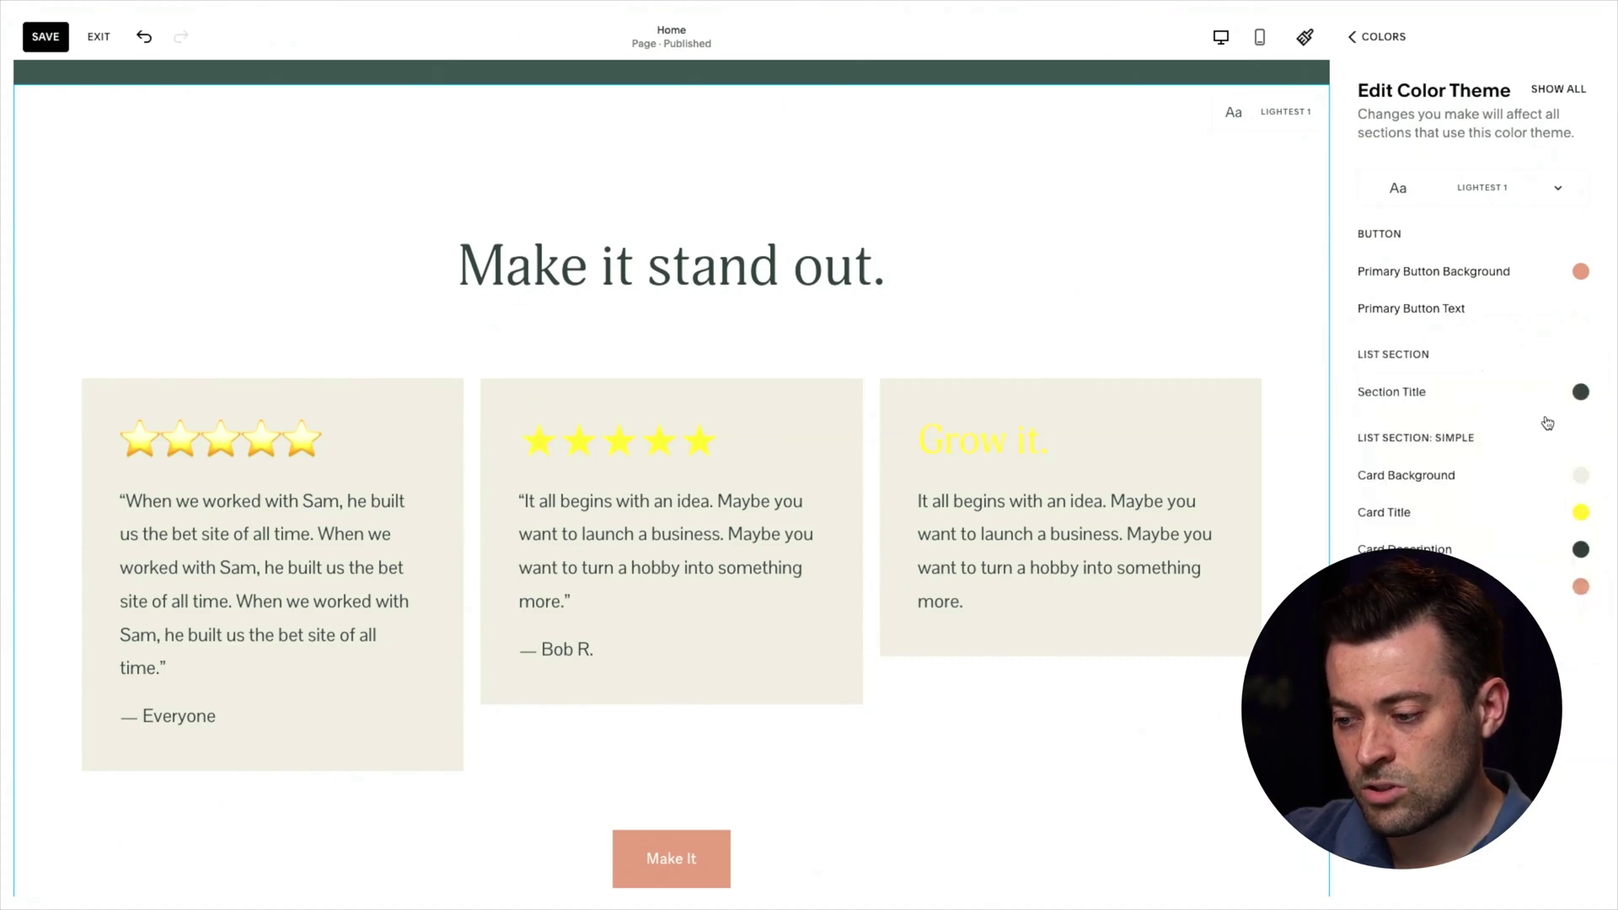
- Make the card backgrounds dark green and the card quote text white
left_click(1582, 476)
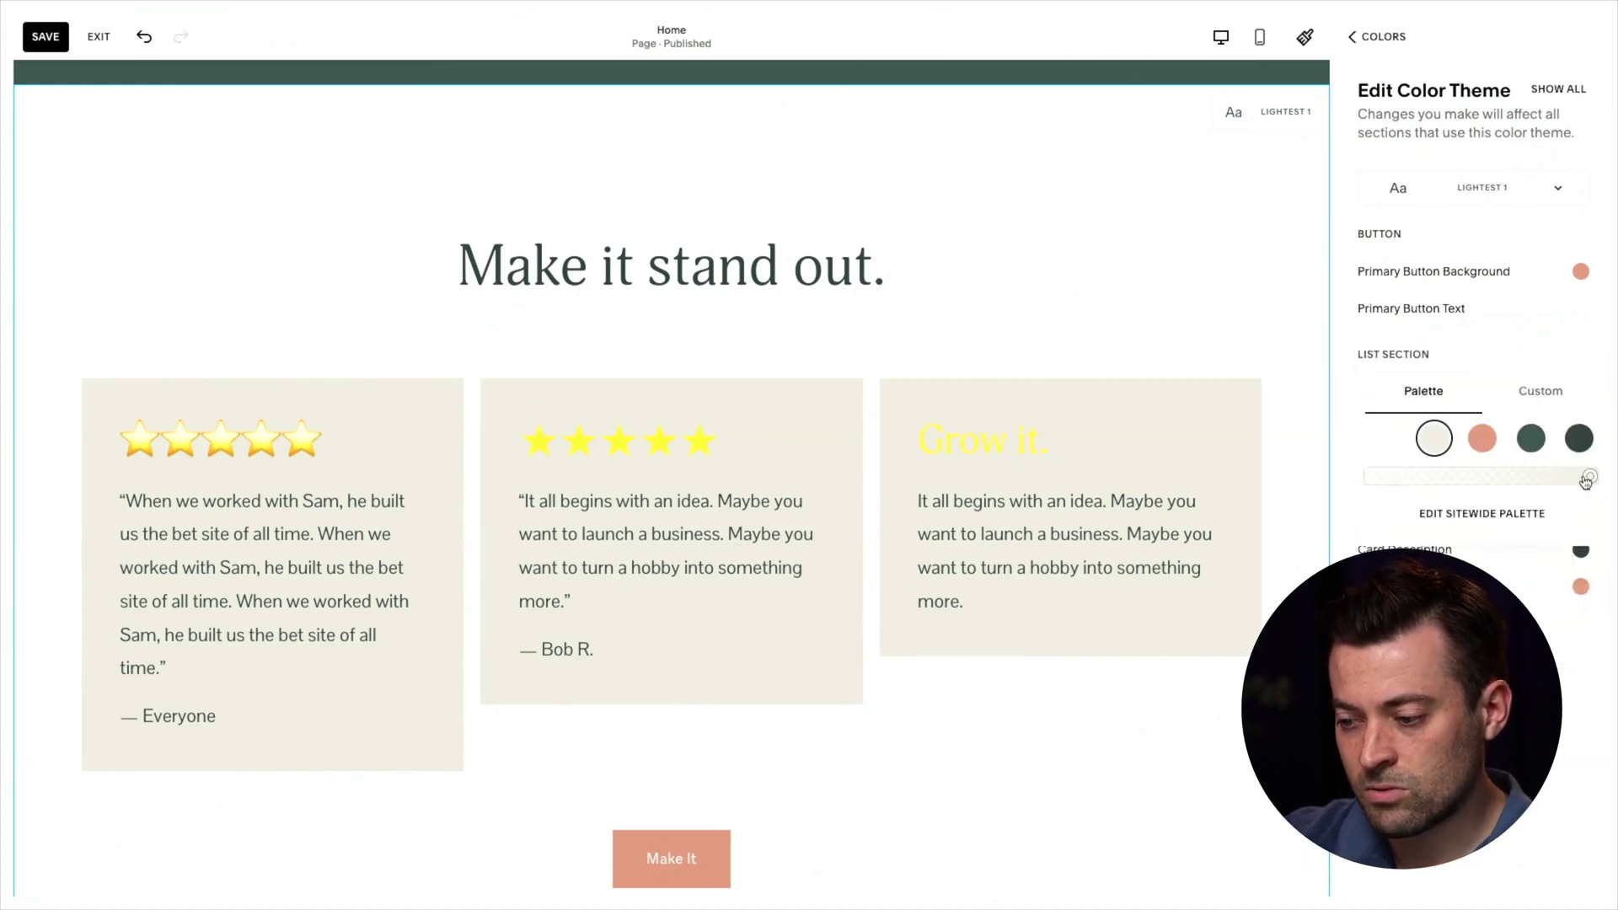
left_click(1537, 449)
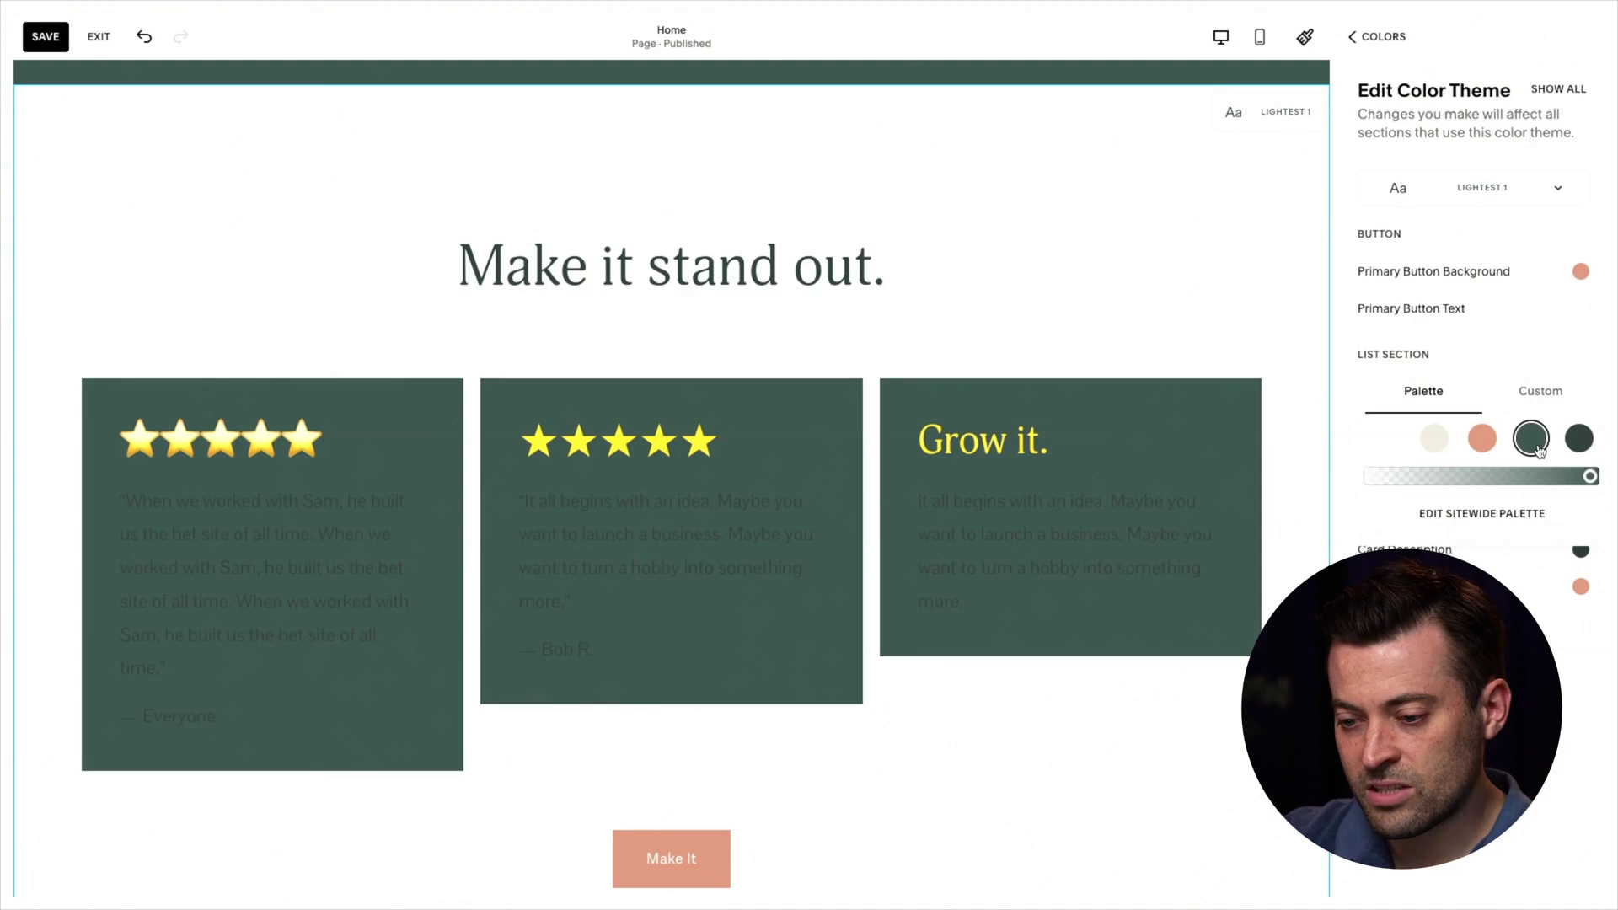
left_click(1485, 348)
left_click(1453, 549)
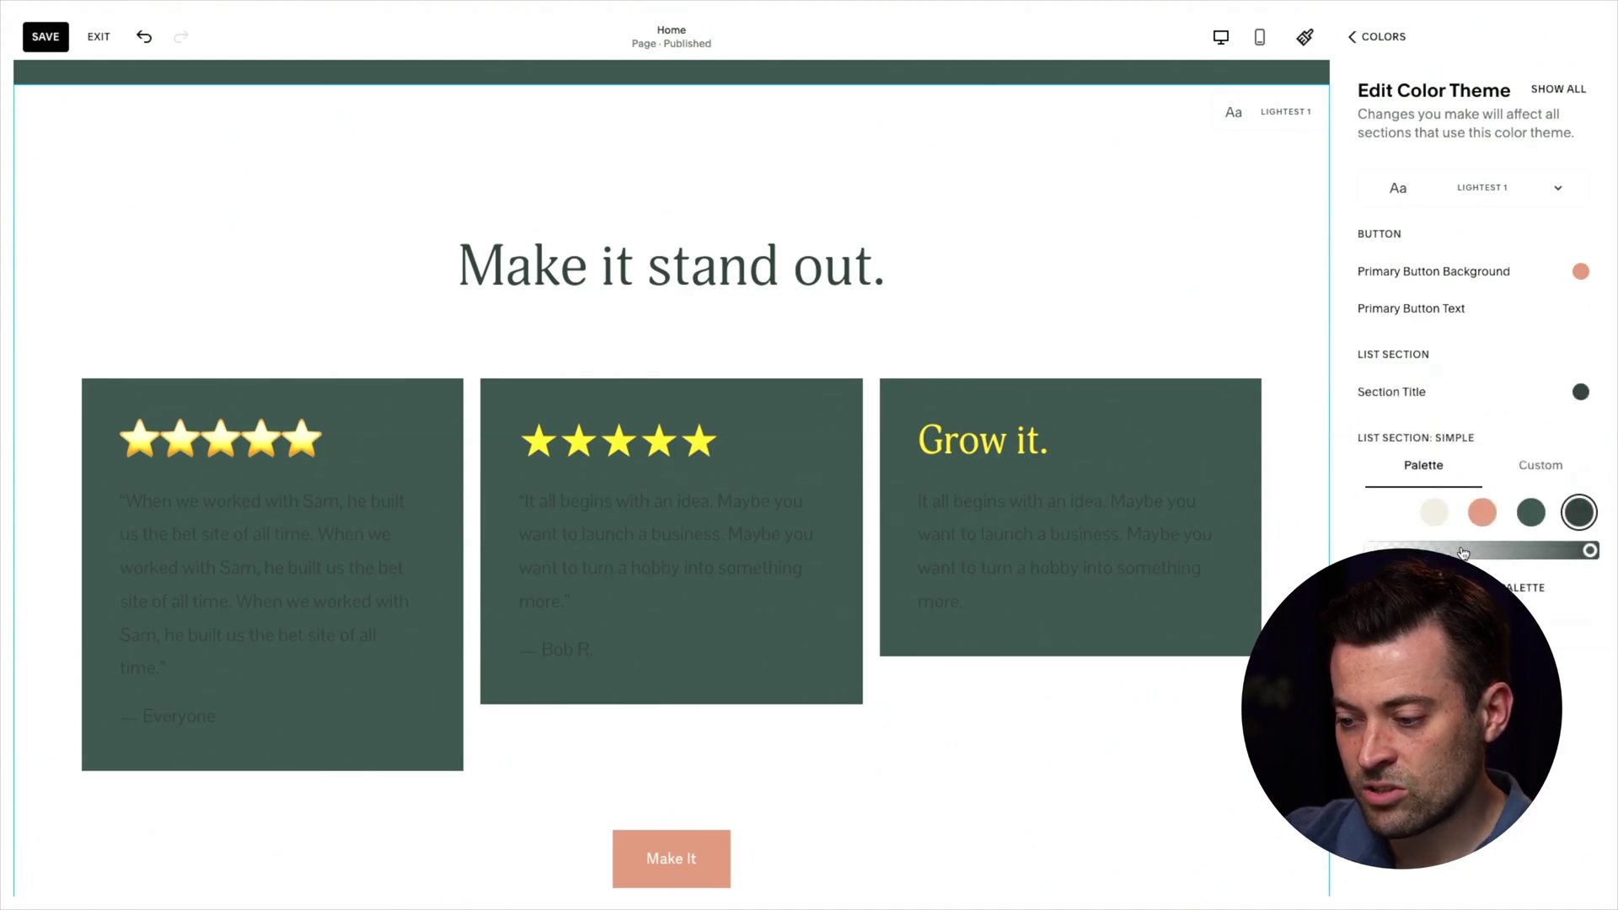
left_click(1384, 512)
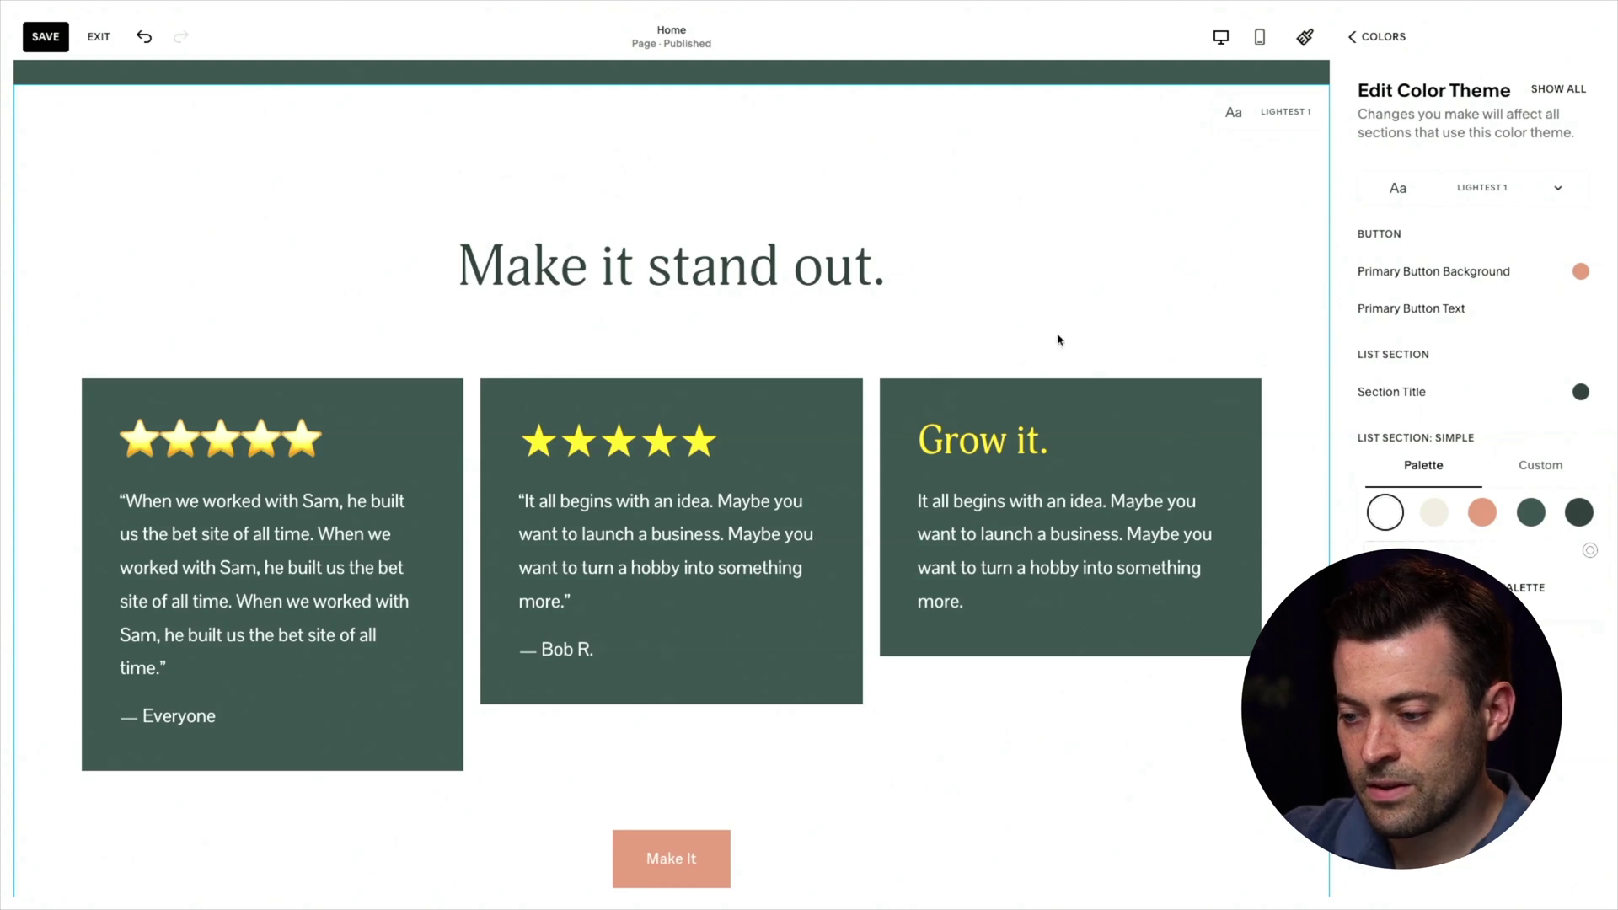
- Save the card colours, check the testimonials in full-screen preview, and return to the homepage editor
left_click(52, 42)
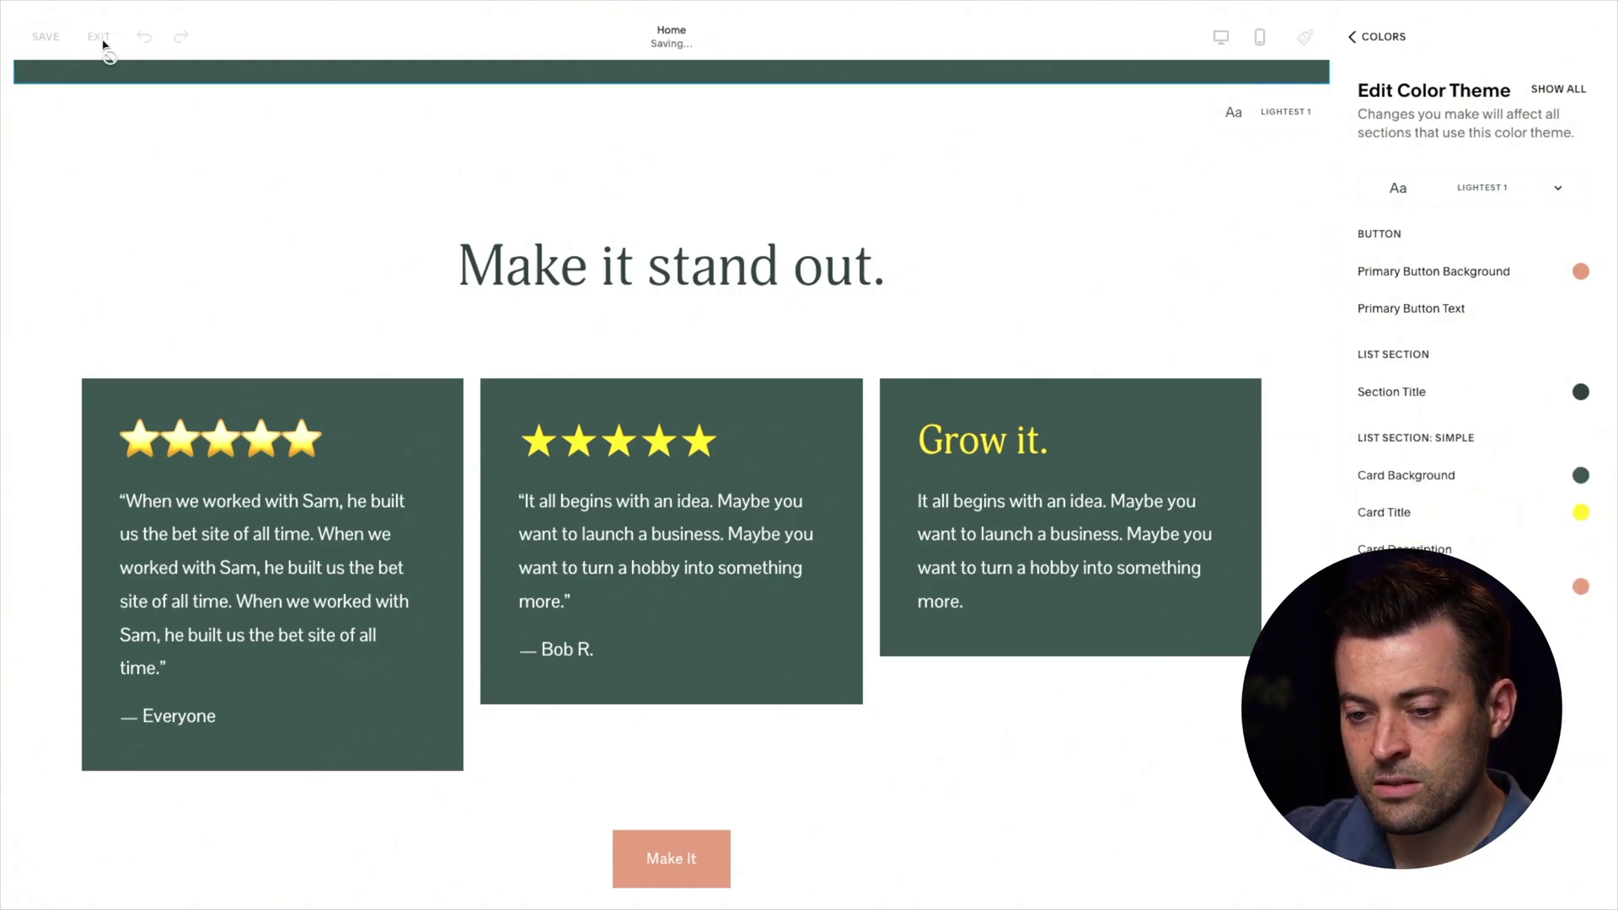
left_click(98, 37)
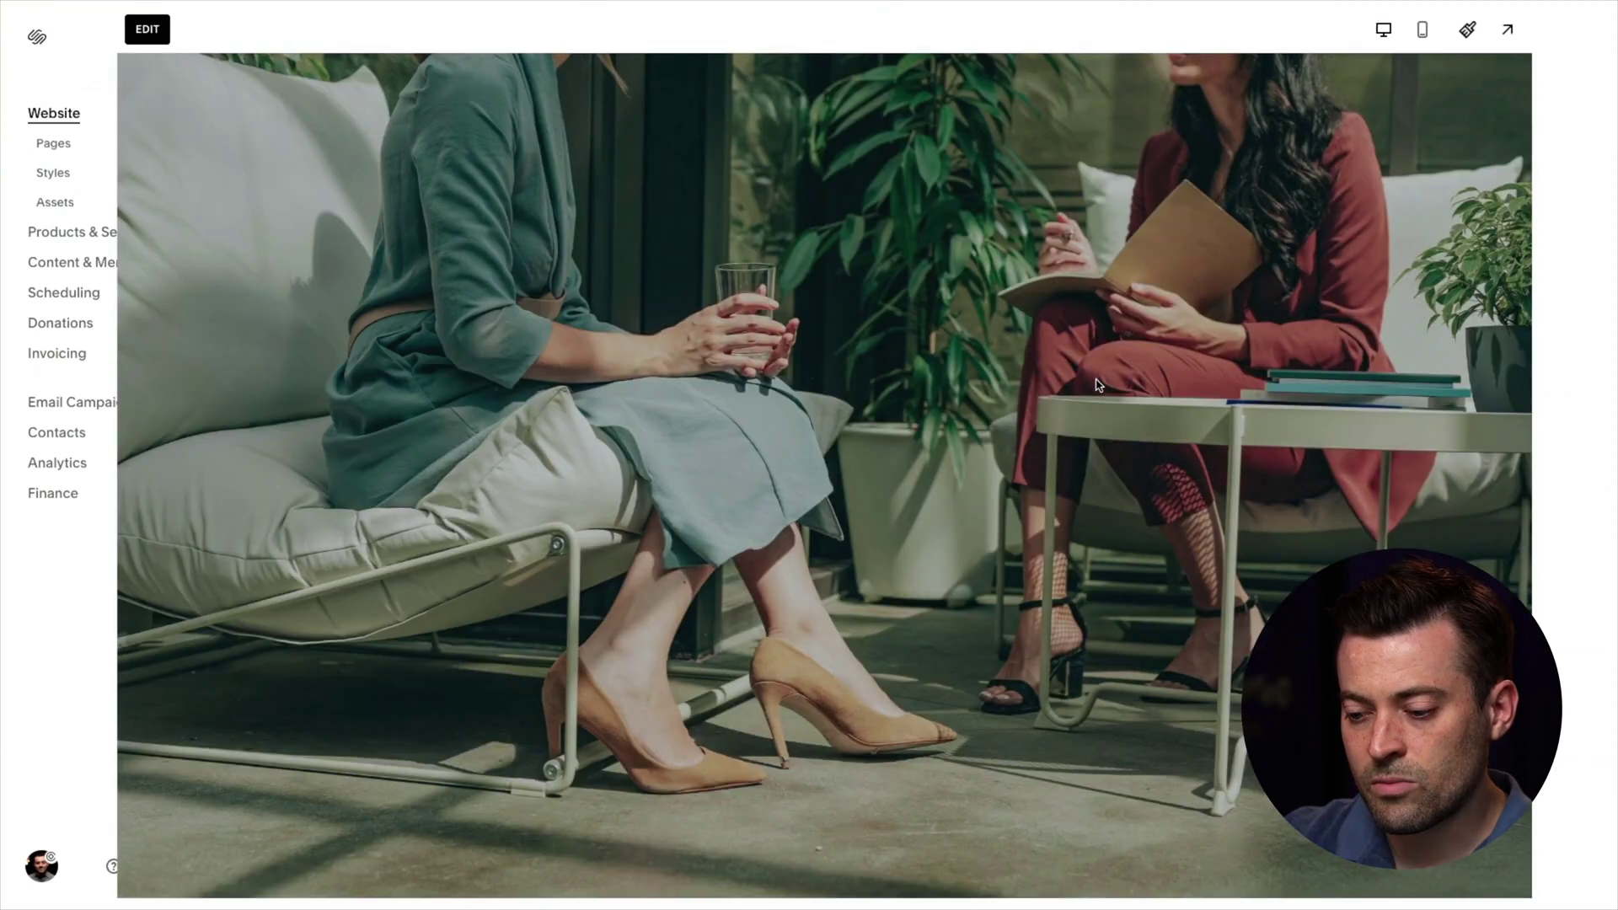
left_click(1579, 48)
scroll(1025, 459, "down", 10)
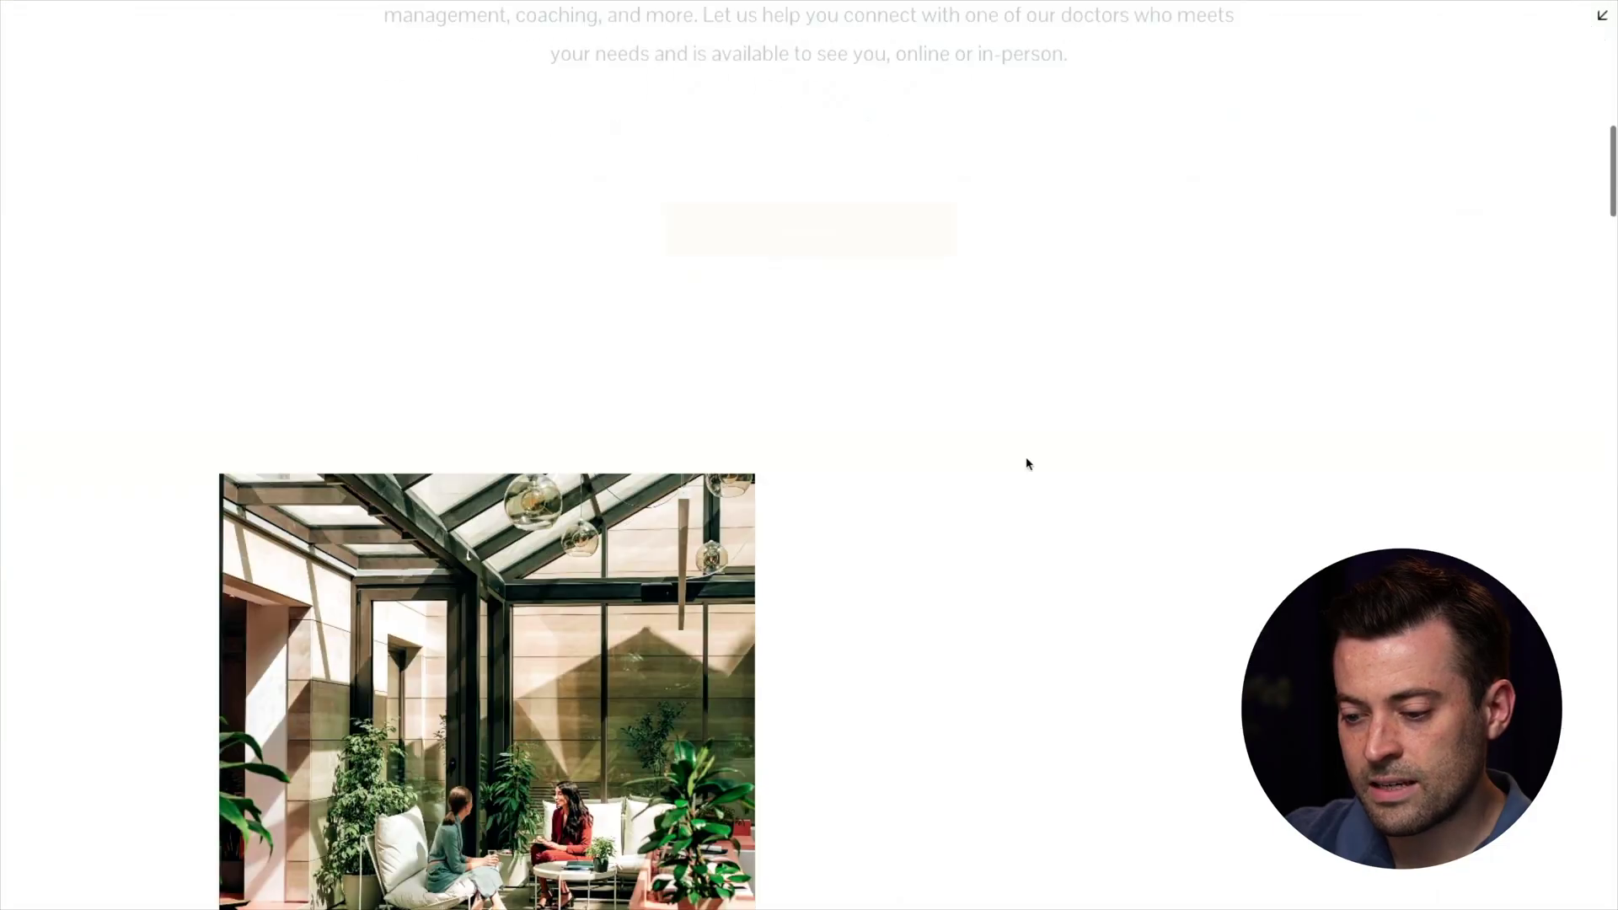
scroll(668, 660, "down", 10)
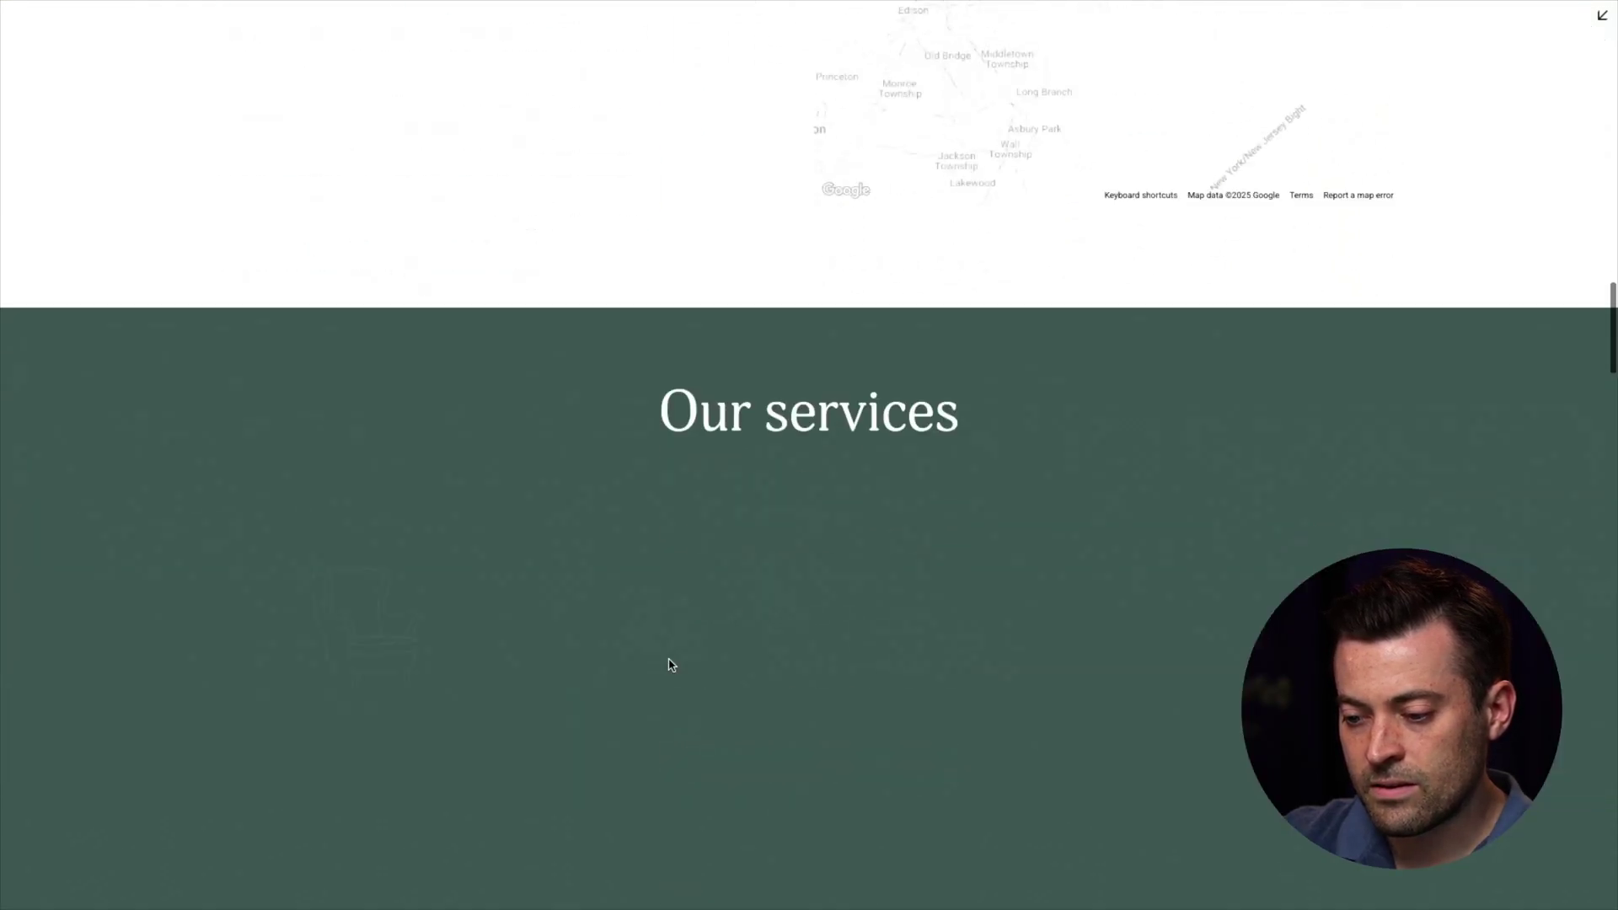
scroll(669, 659, "down", 4)
scroll(758, 606, "up", 1)
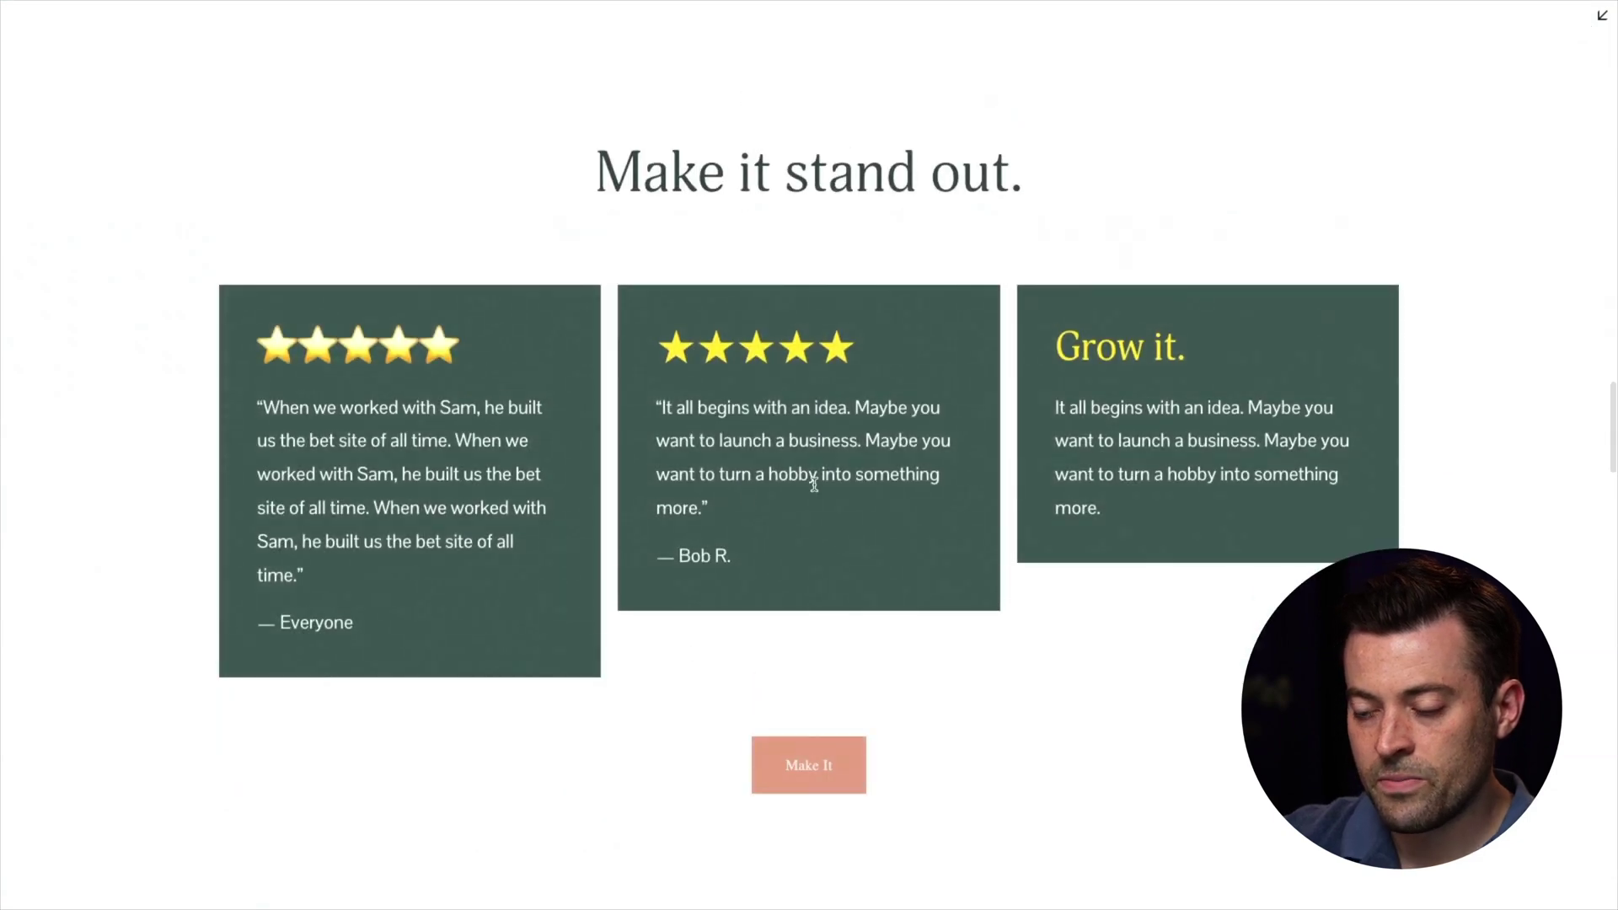
left_click(1599, 17)
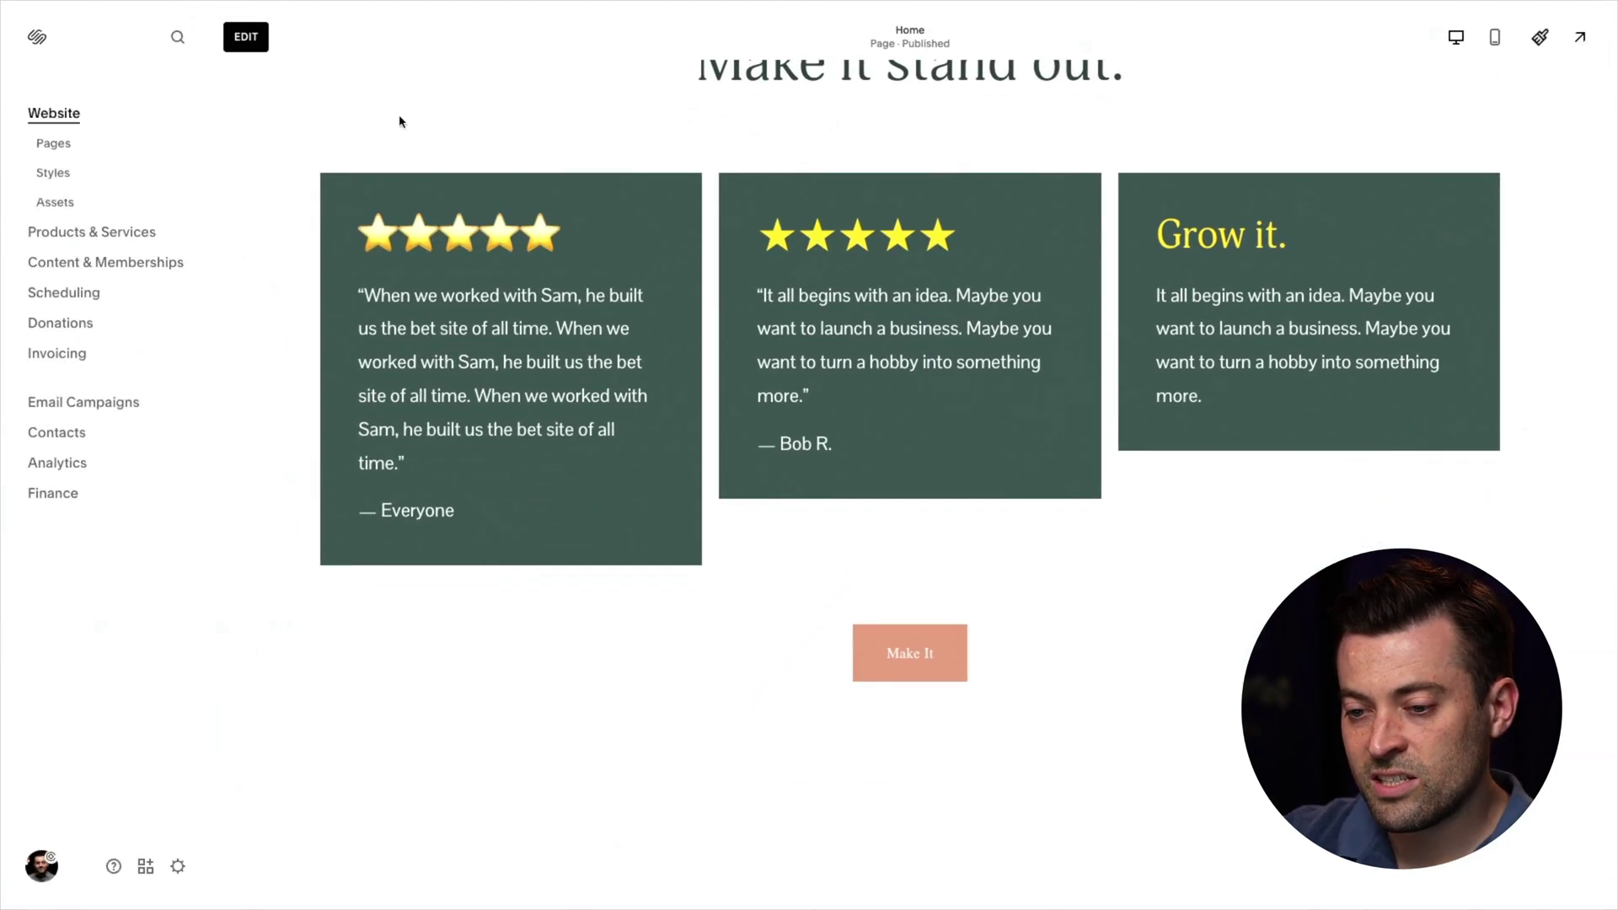
left_click(256, 40)
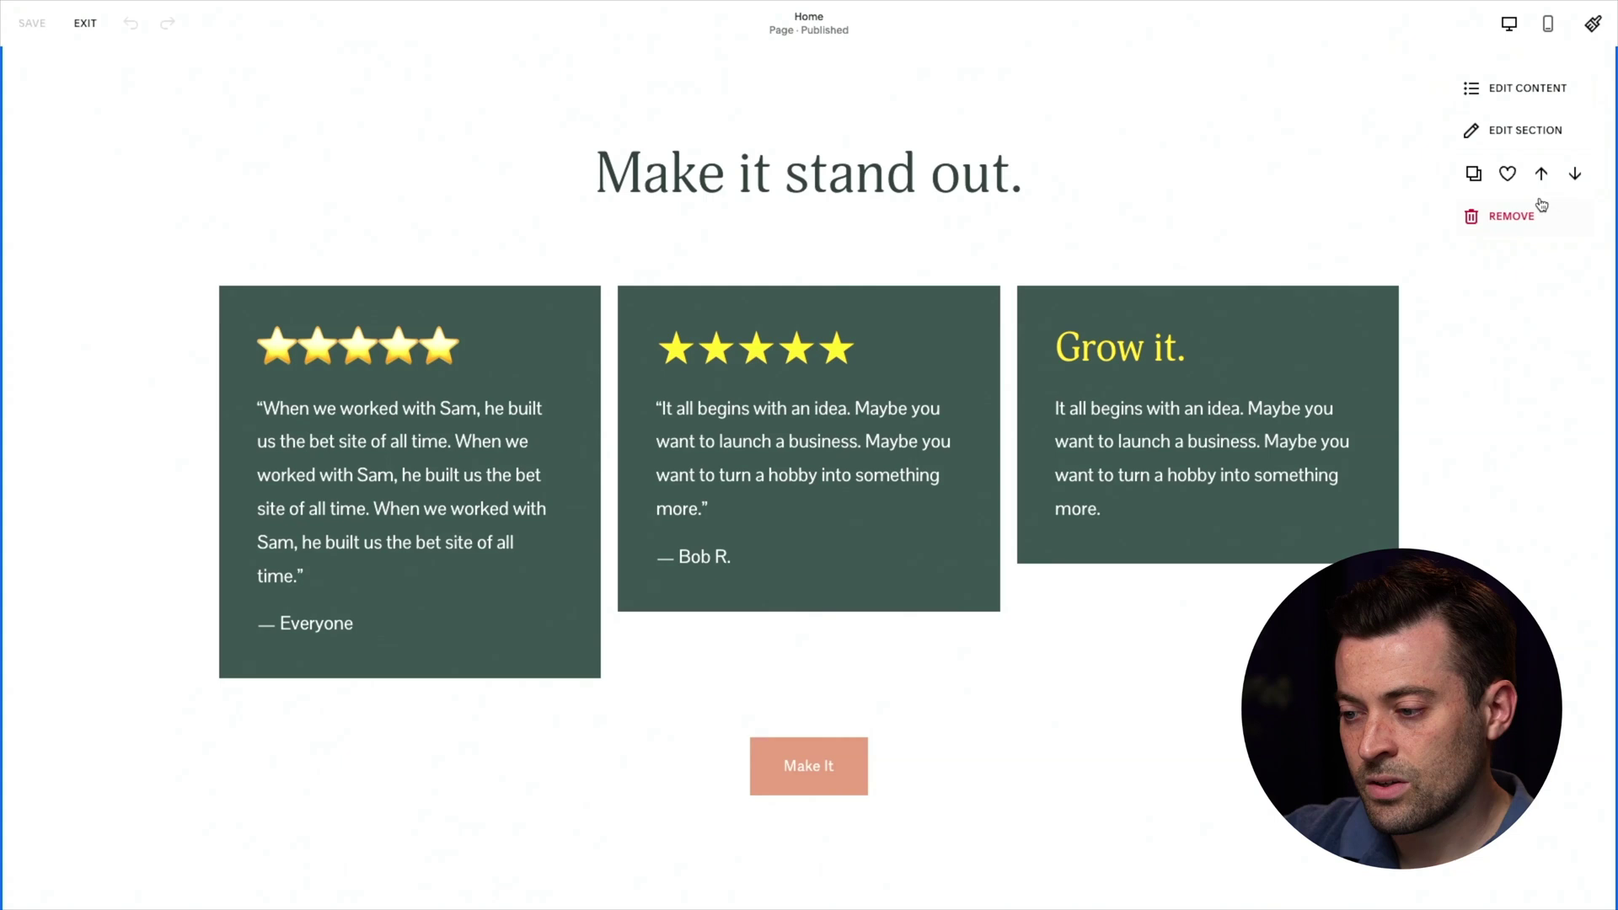
- Change the testimonials layout to Carousel
scroll(1391, 300, "up", 2)
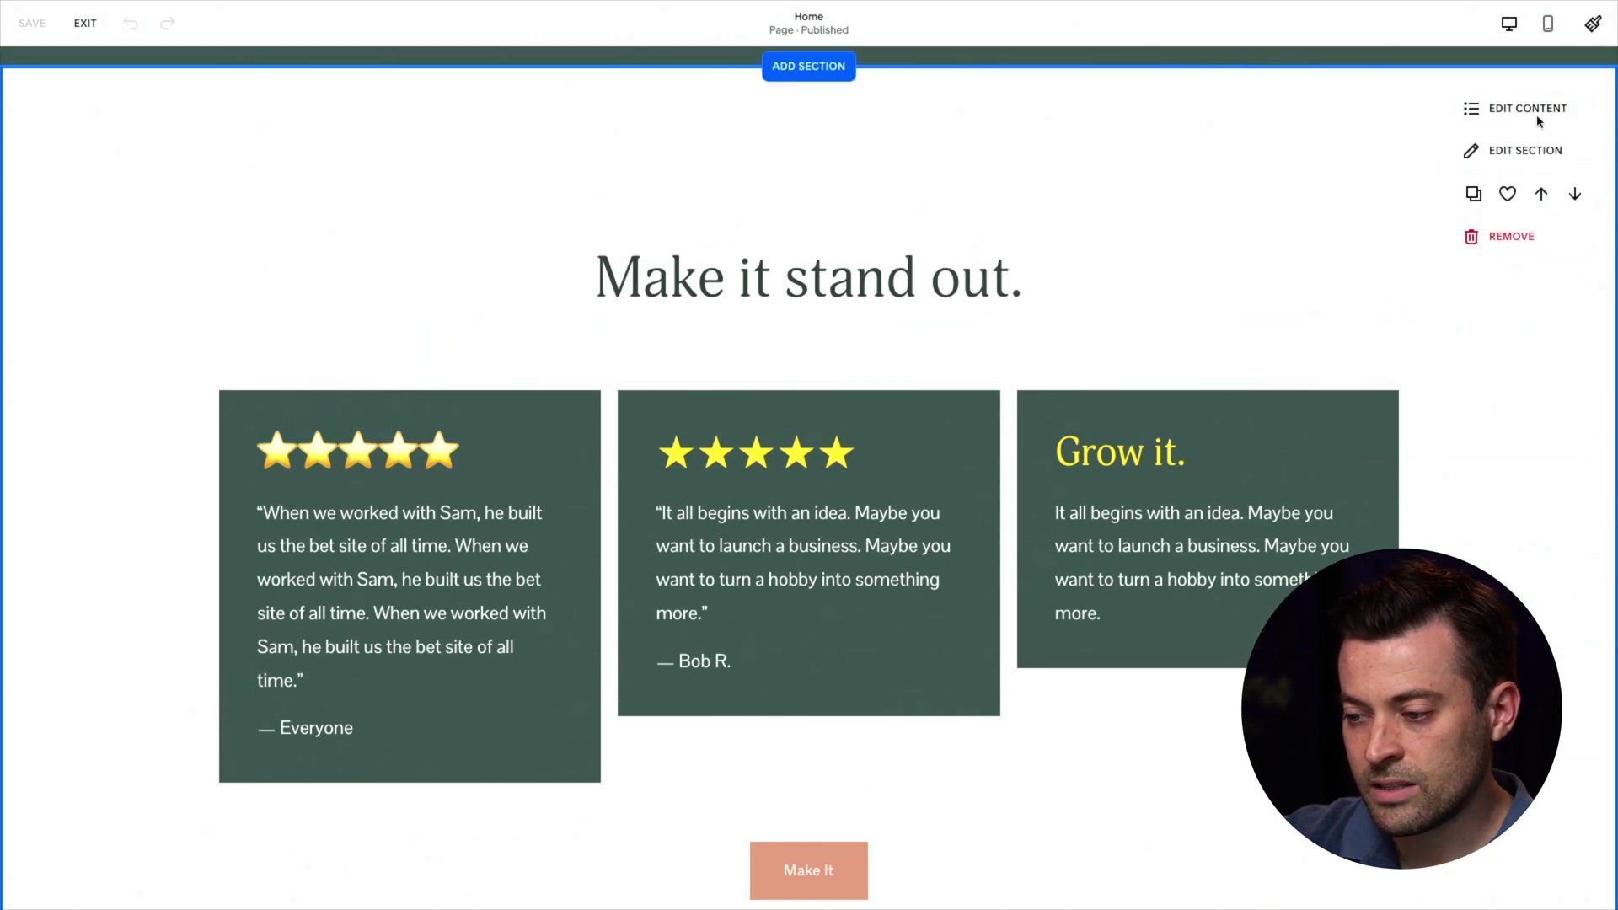
left_click(1537, 117)
left_click(1490, 158)
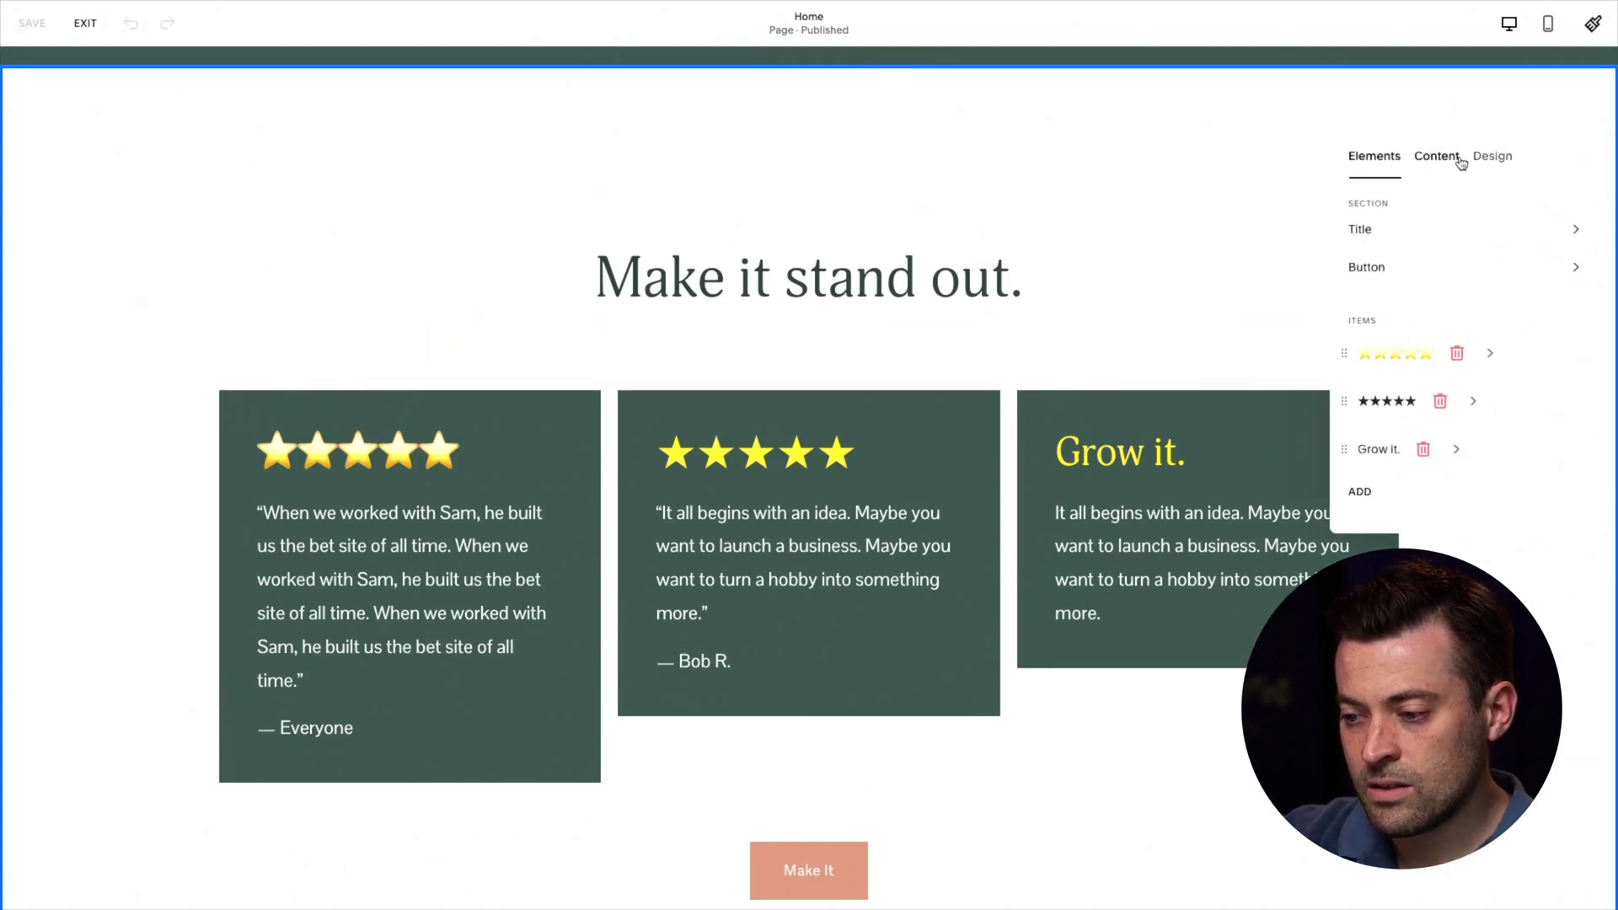
left_click(1462, 242)
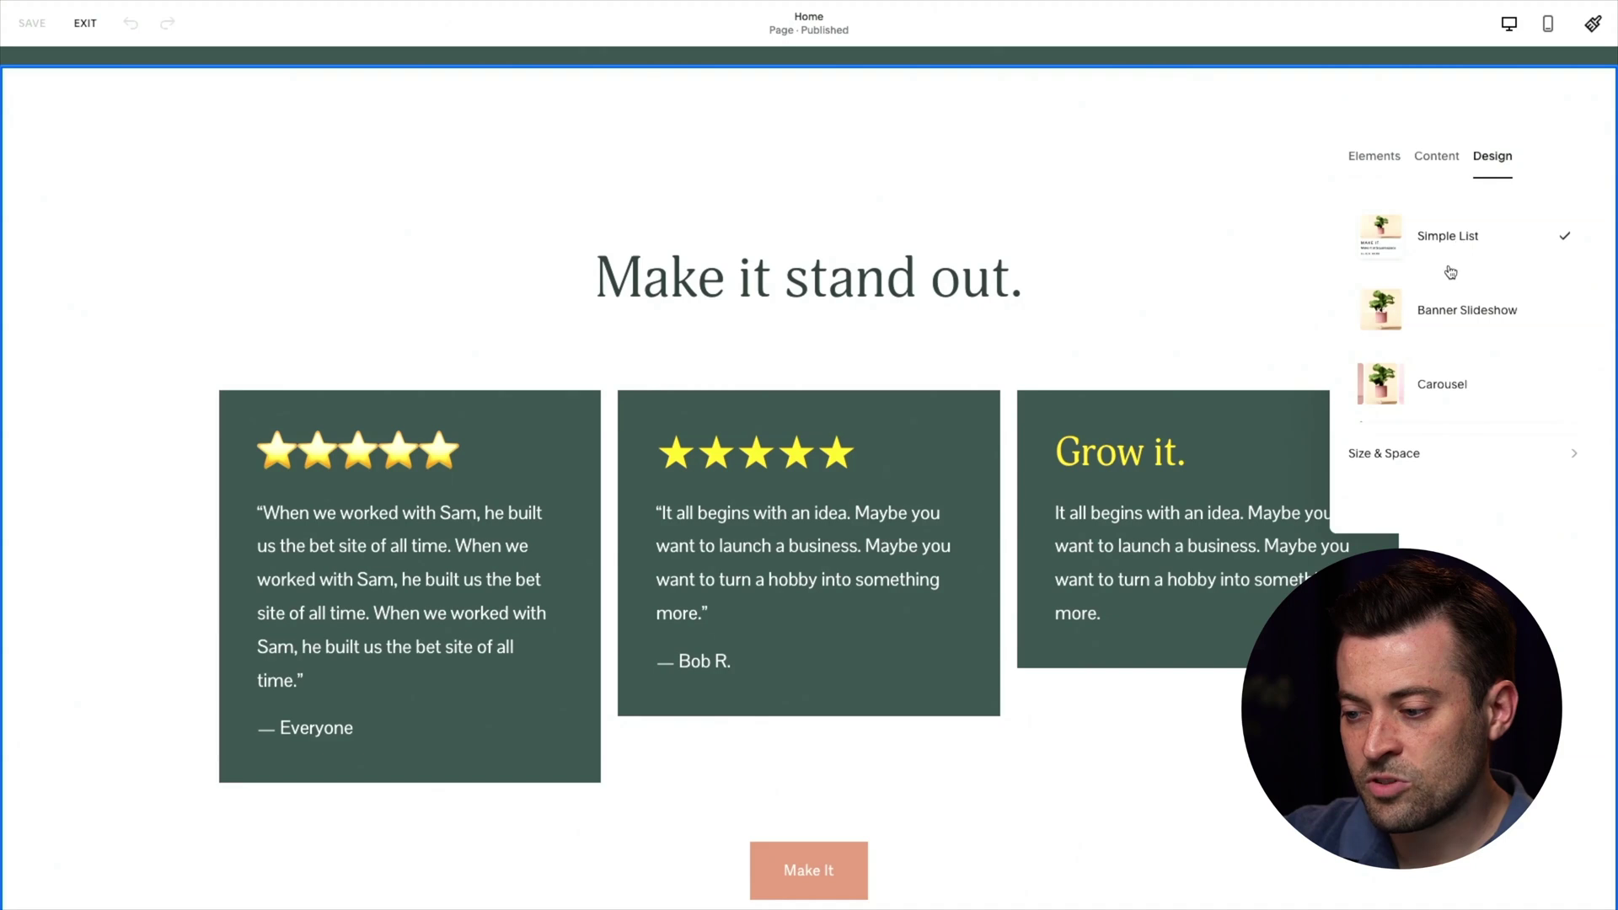
left_click(1435, 388)
- Hide the item images, the section's Make It button and each testimonial's button
left_click(1373, 158)
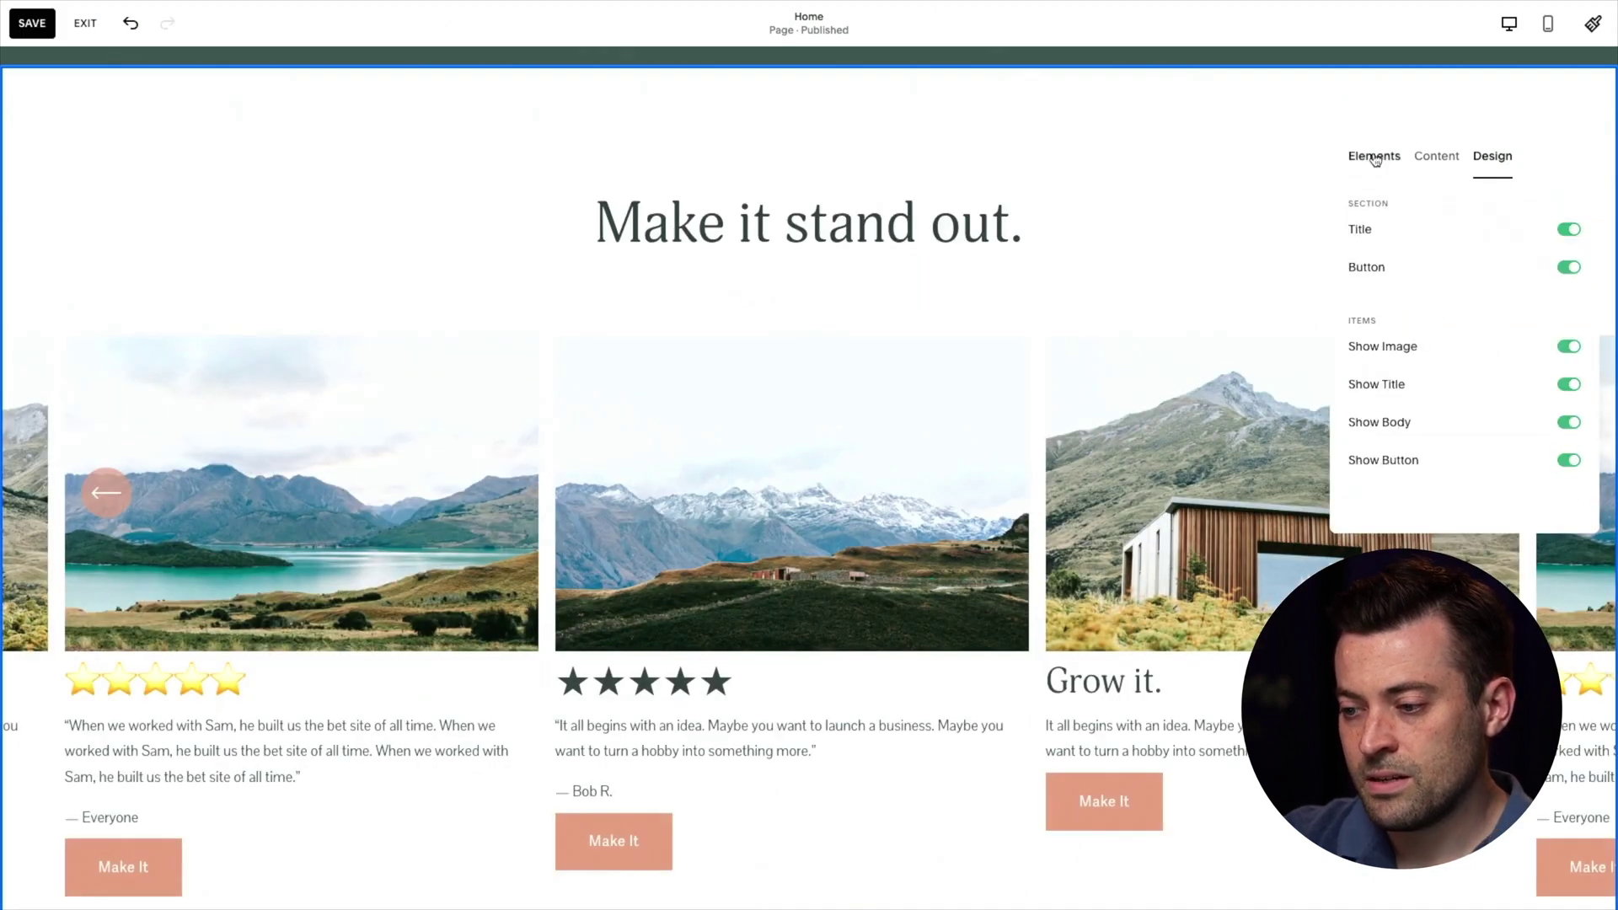
left_click(1389, 347)
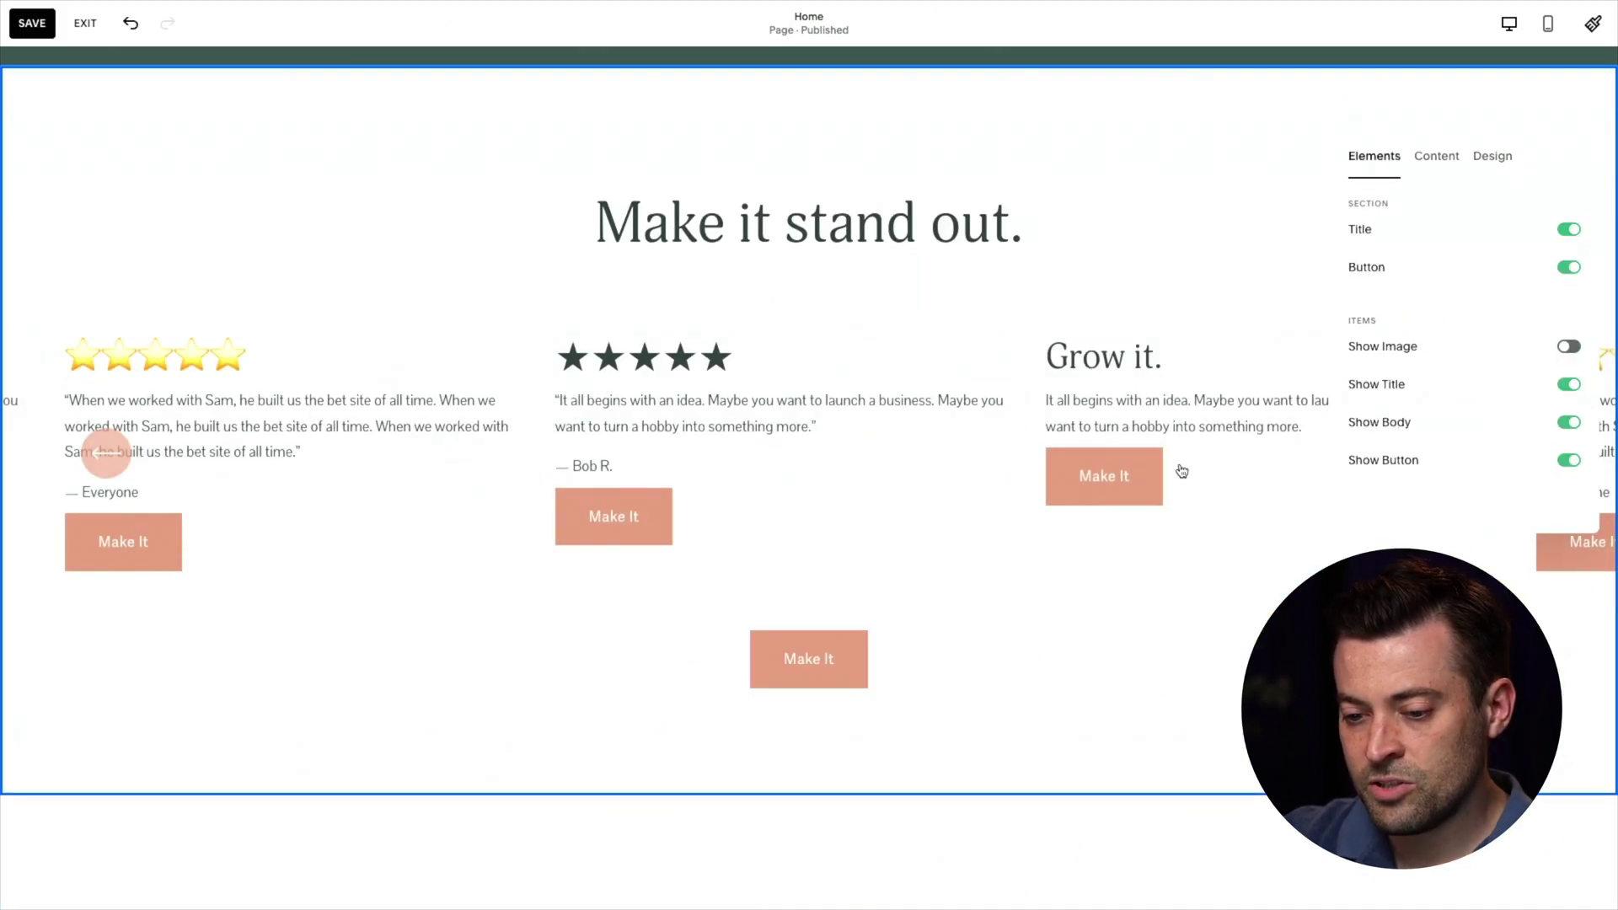
left_click(1567, 267)
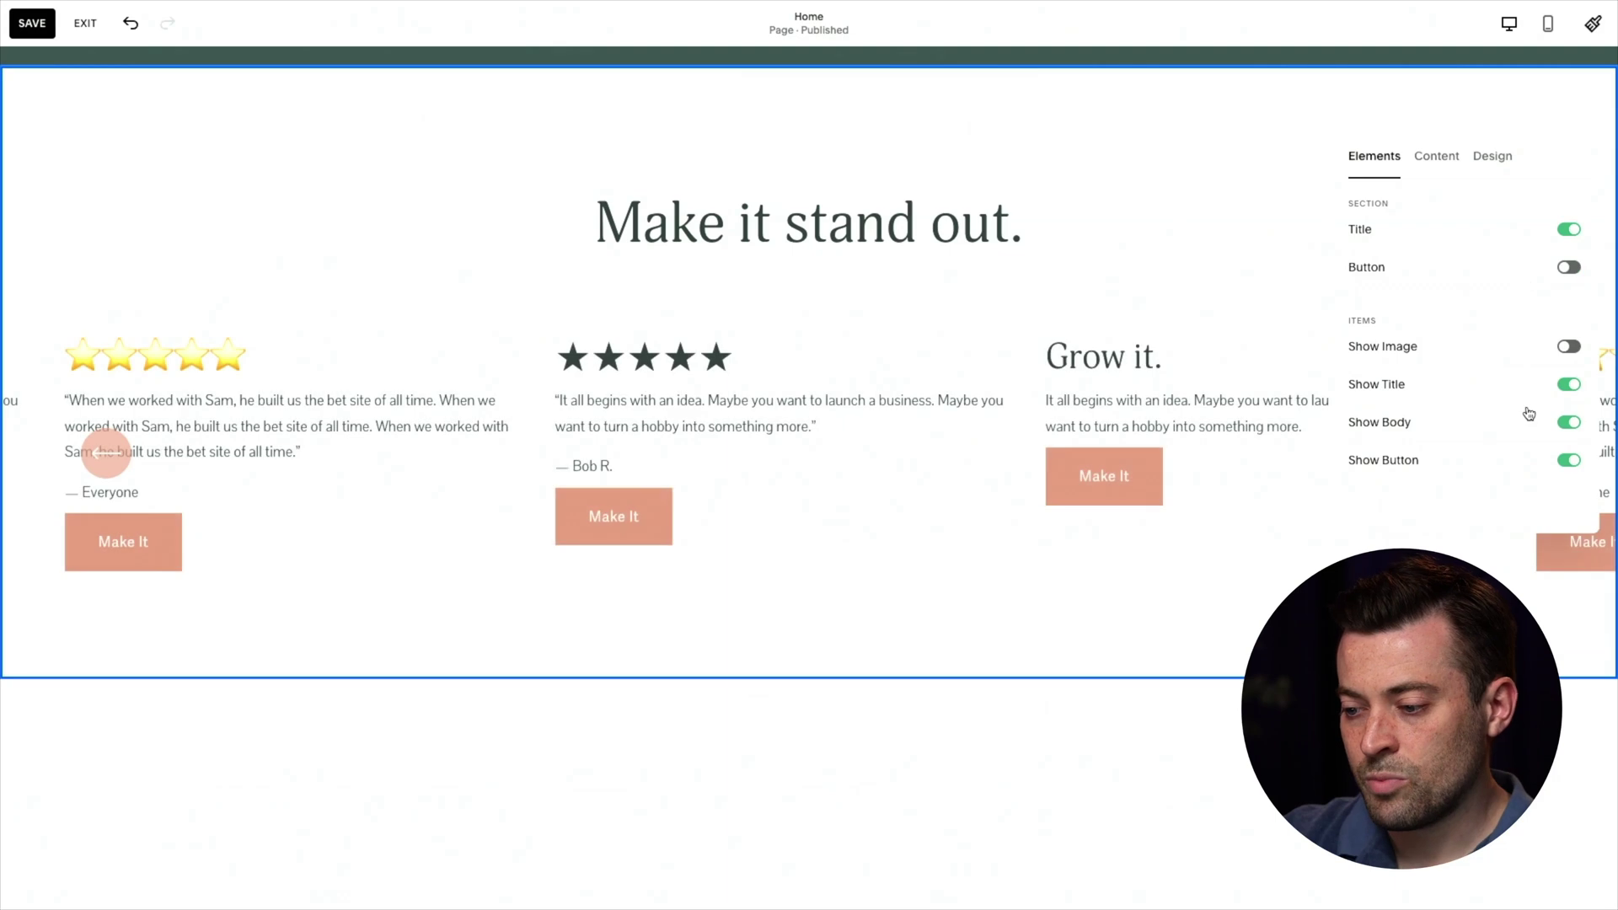
left_click(1567, 460)
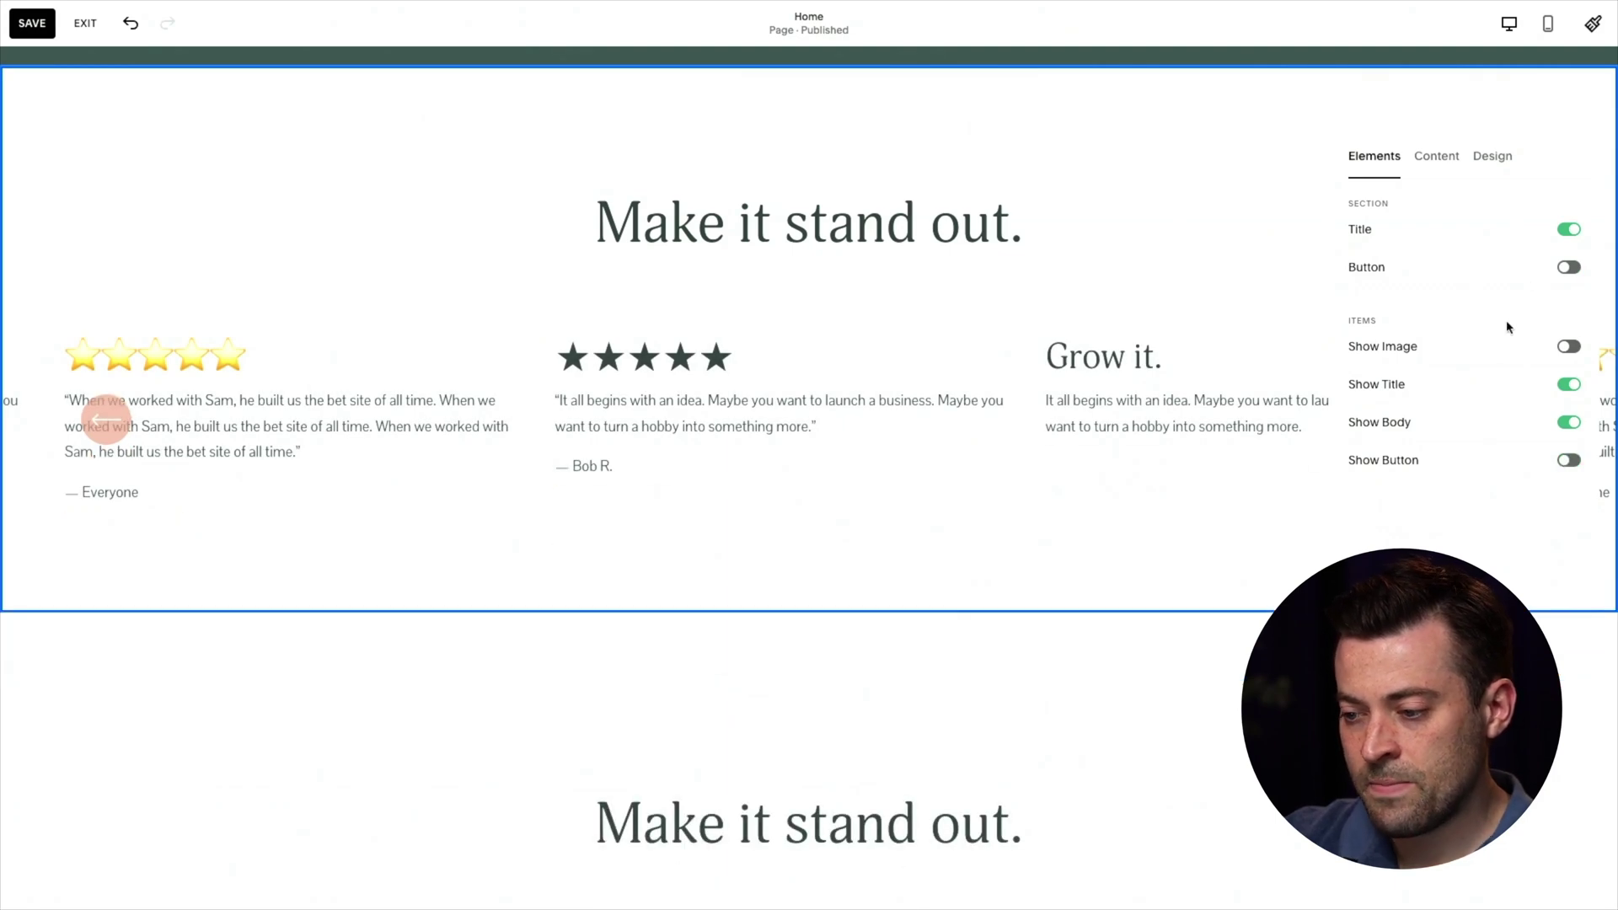
- Put each testimonial in a card with large padding, arrows at the bottom, and medium space above them
left_click(1502, 160)
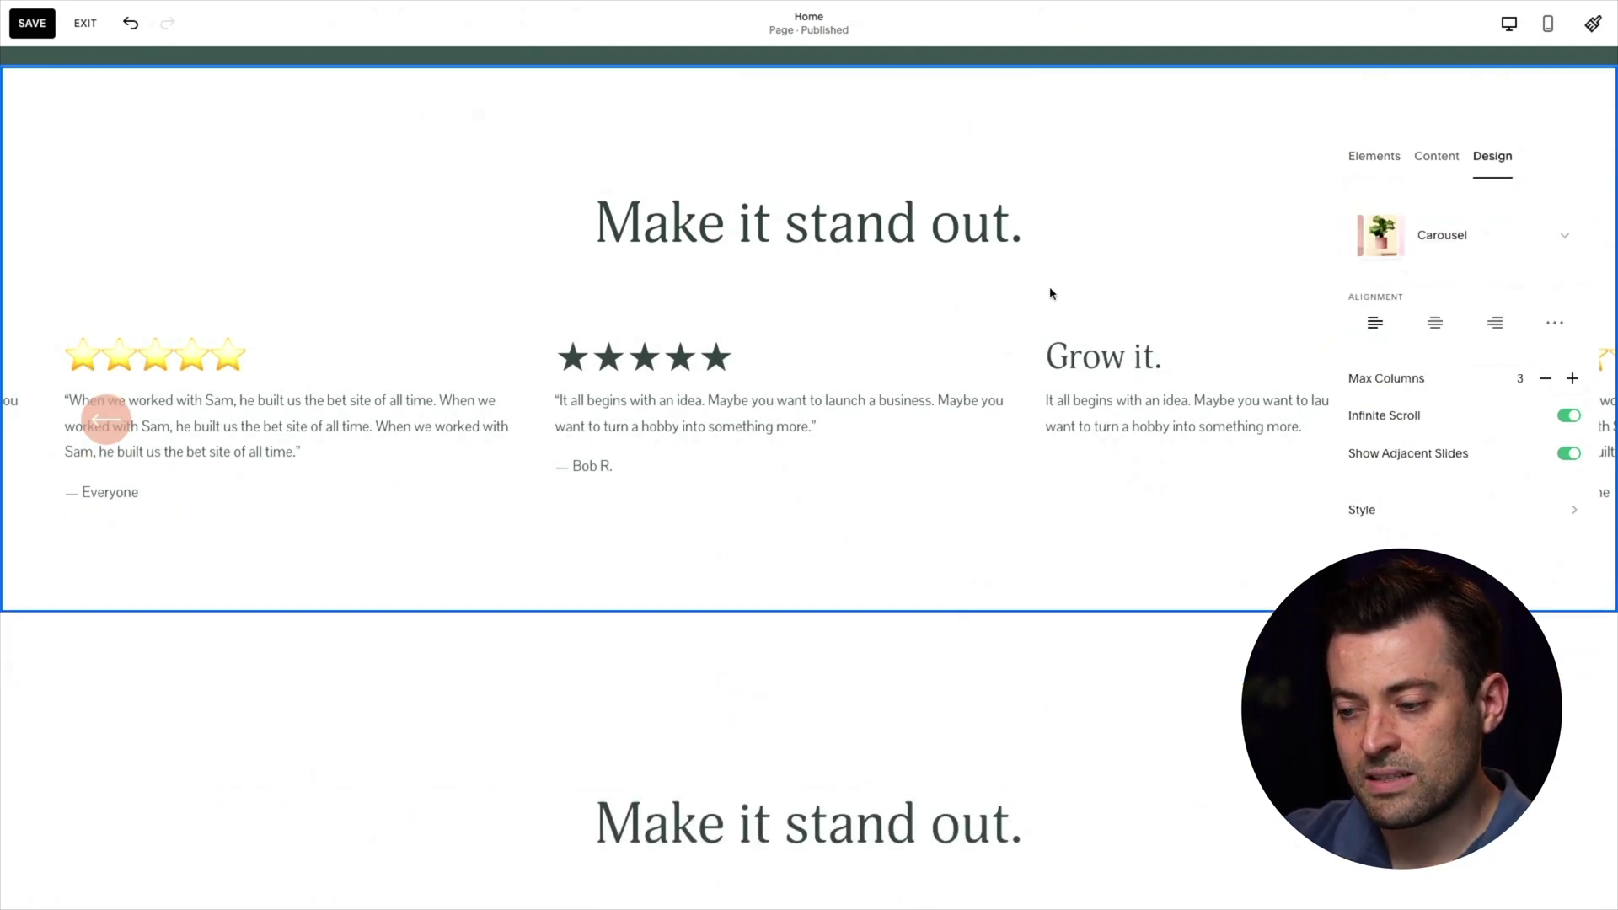
scroll(1450, 347, "down", 1)
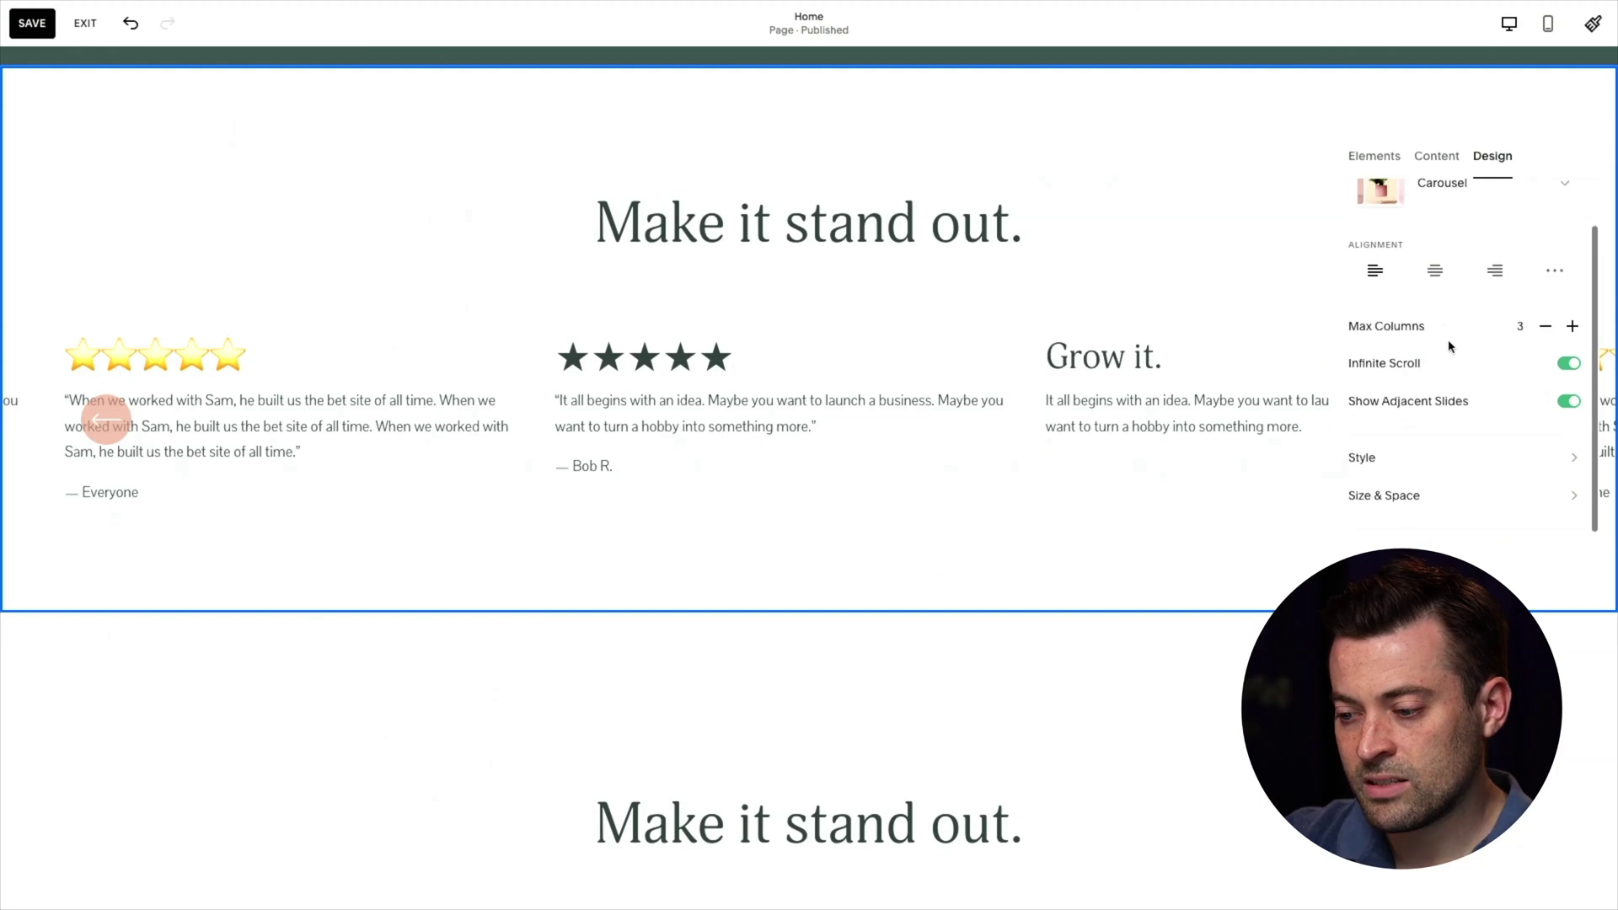
left_click(1415, 472)
left_click(1489, 413)
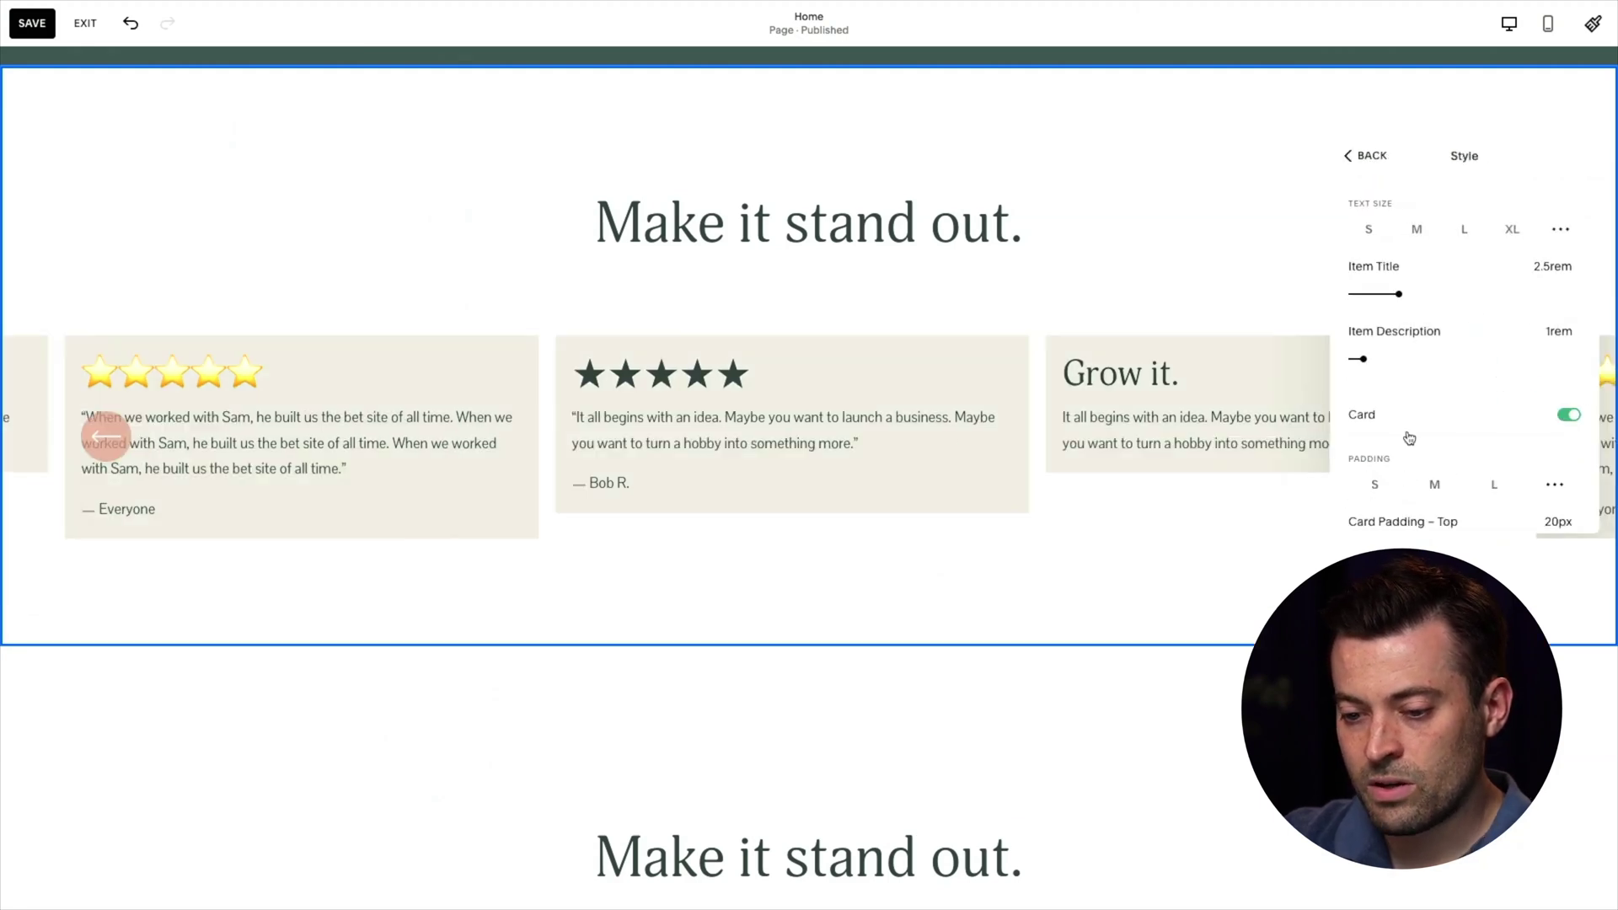
left_click(1489, 482)
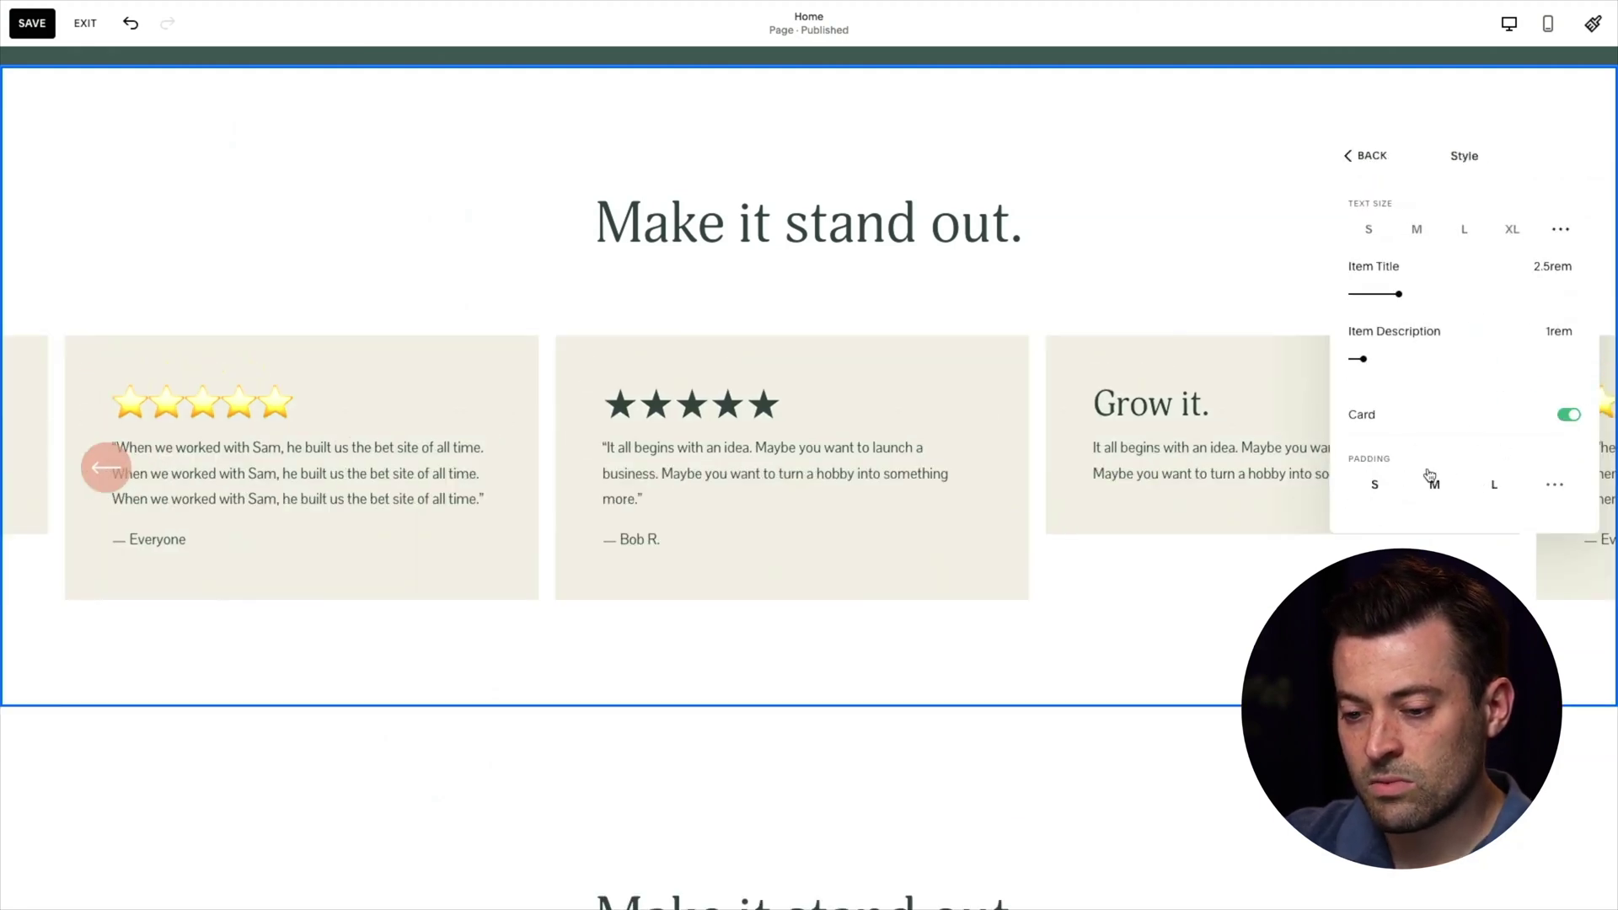
scroll(1433, 505, "down", 3)
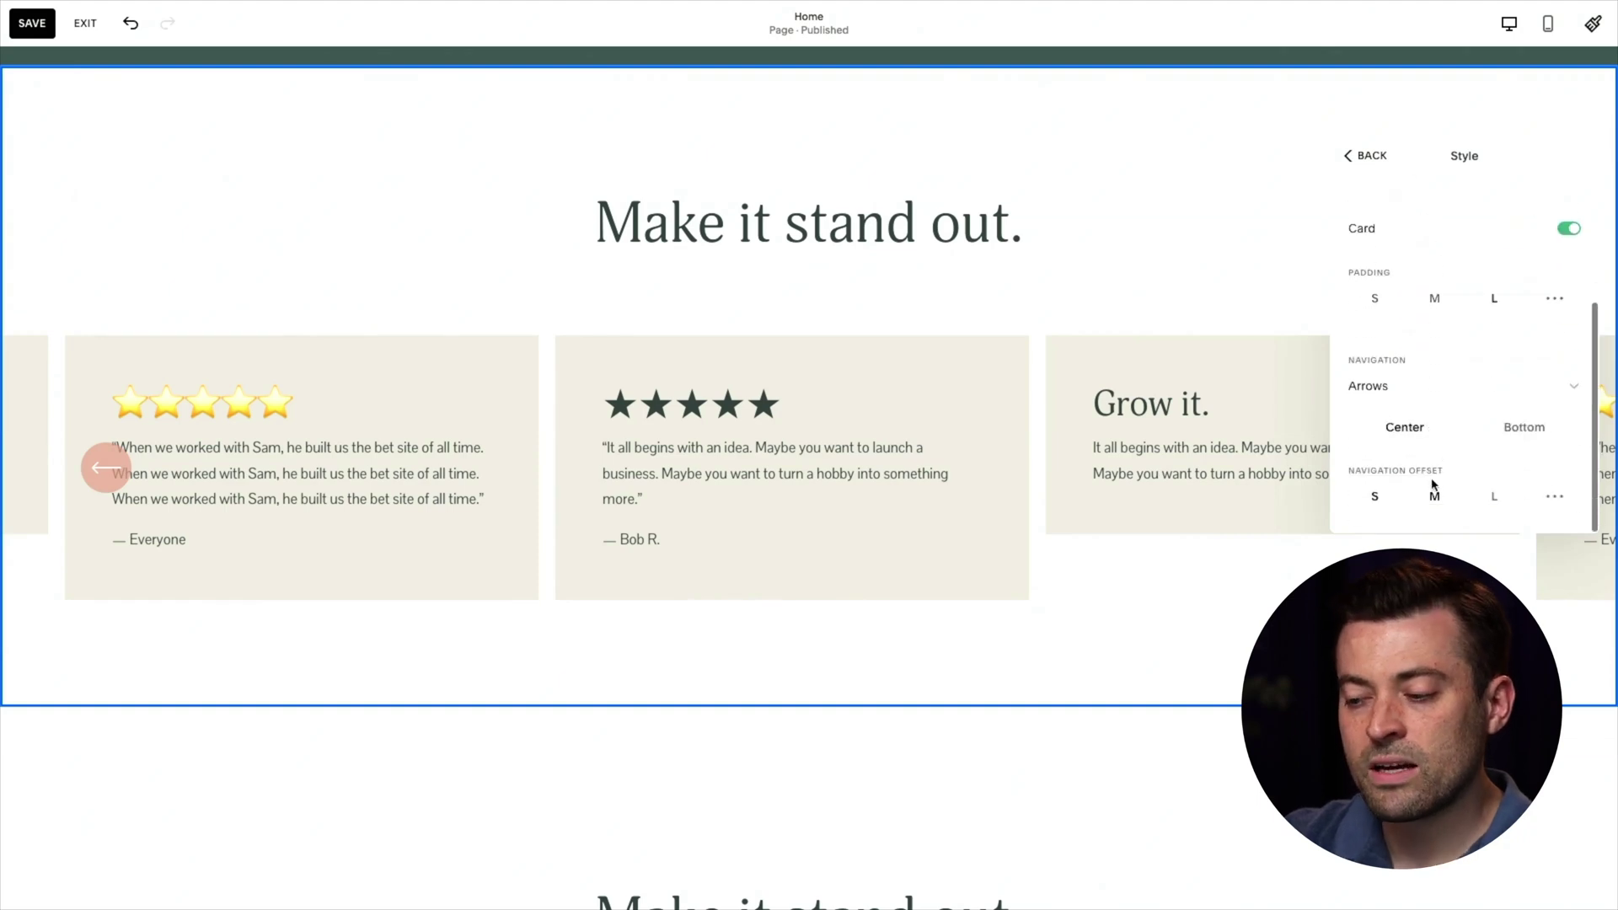
left_click(1508, 427)
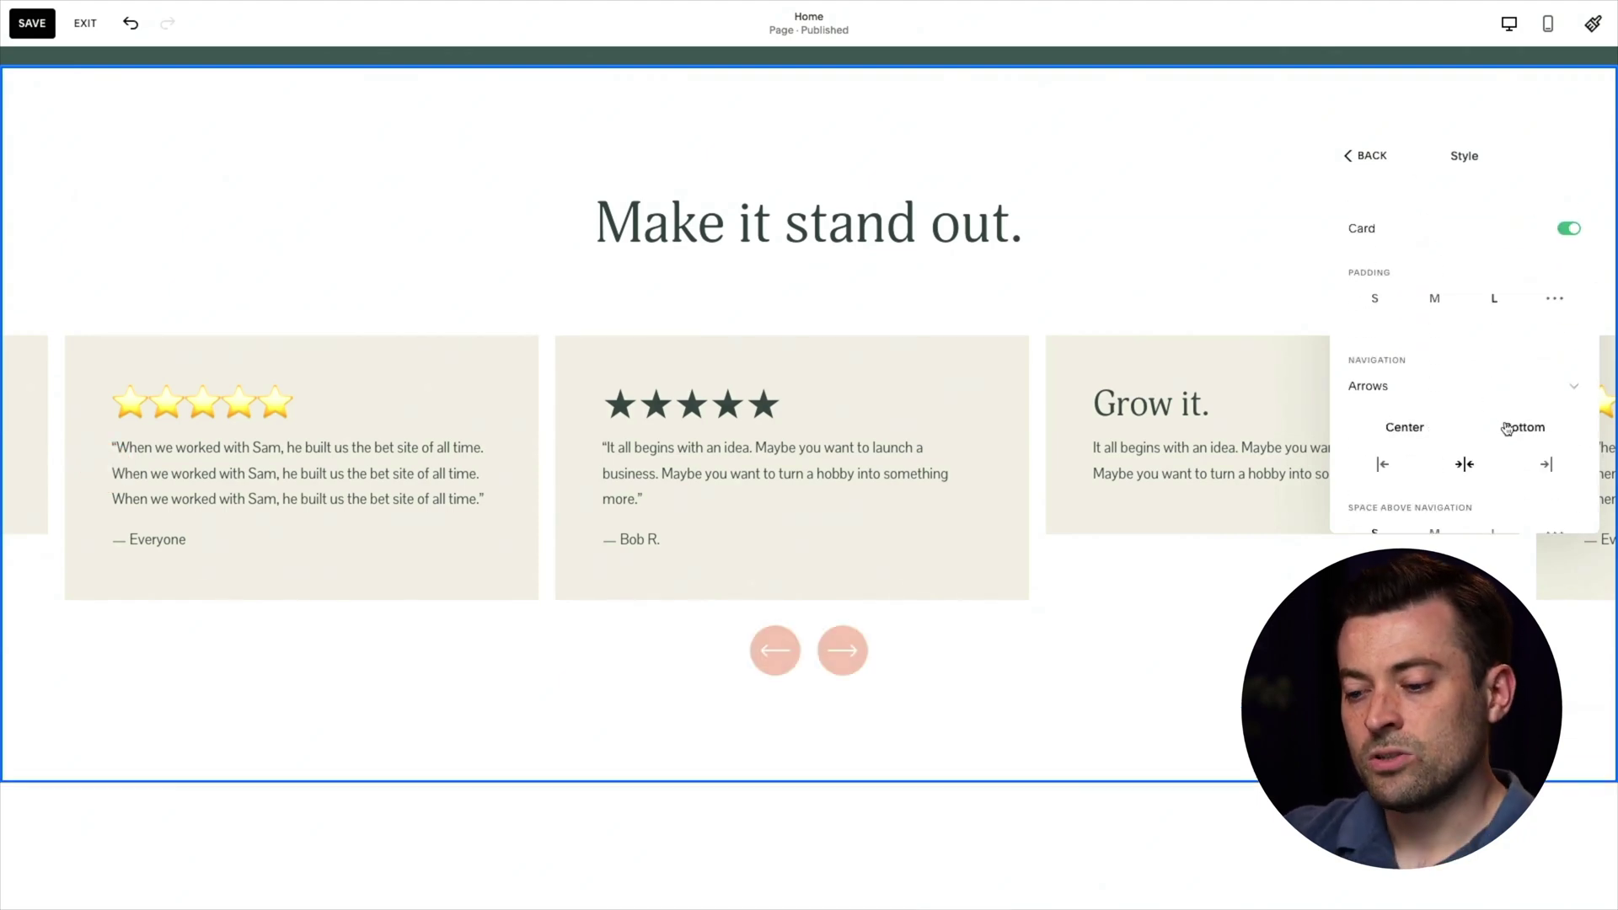
scroll(1463, 462, "down", 1)
left_click(1432, 497)
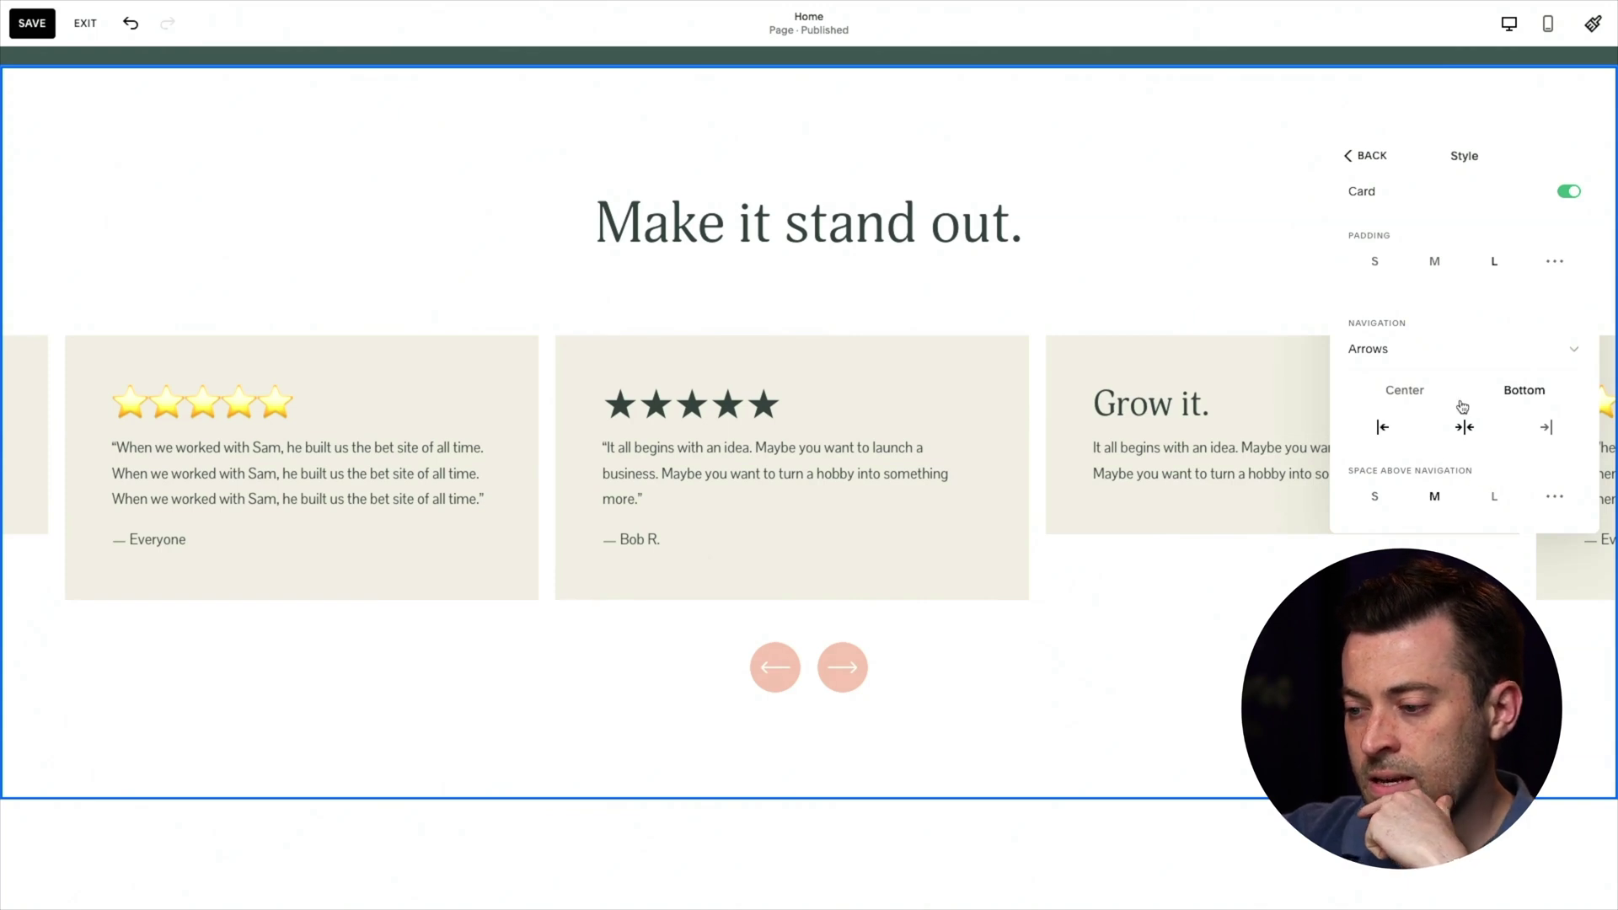
- Turn off adjacent slide peeking and infinite scrolling, then test sliding the cards
scroll(1446, 342, "up", 4)
scroll(1432, 350, "down", 2)
scroll(1426, 357, "up", 2)
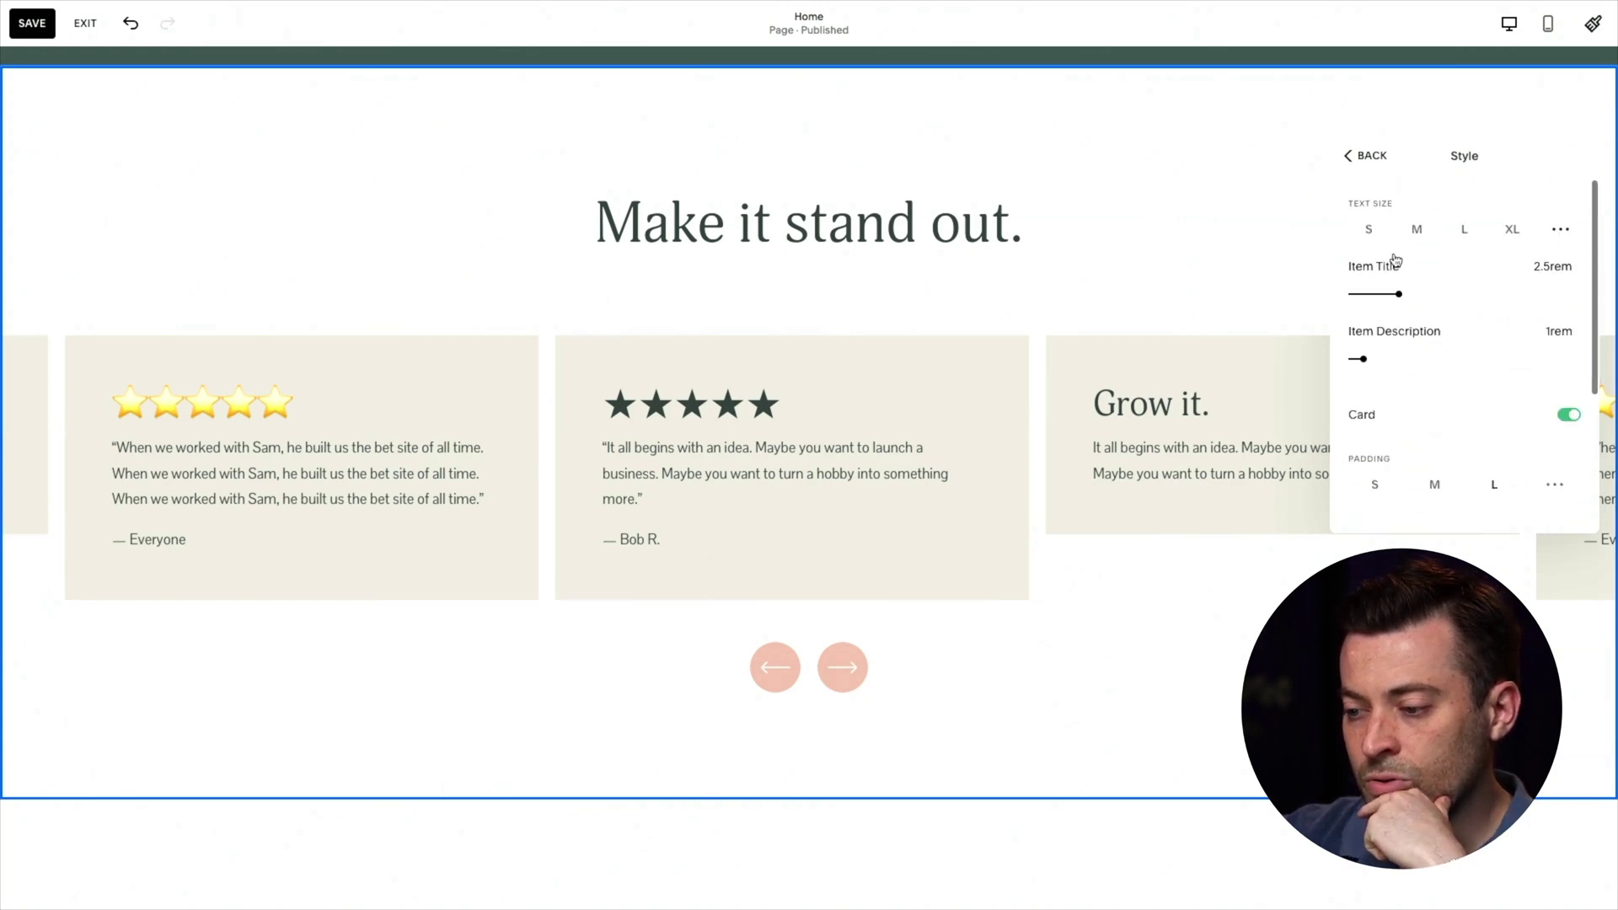
left_click(1365, 157)
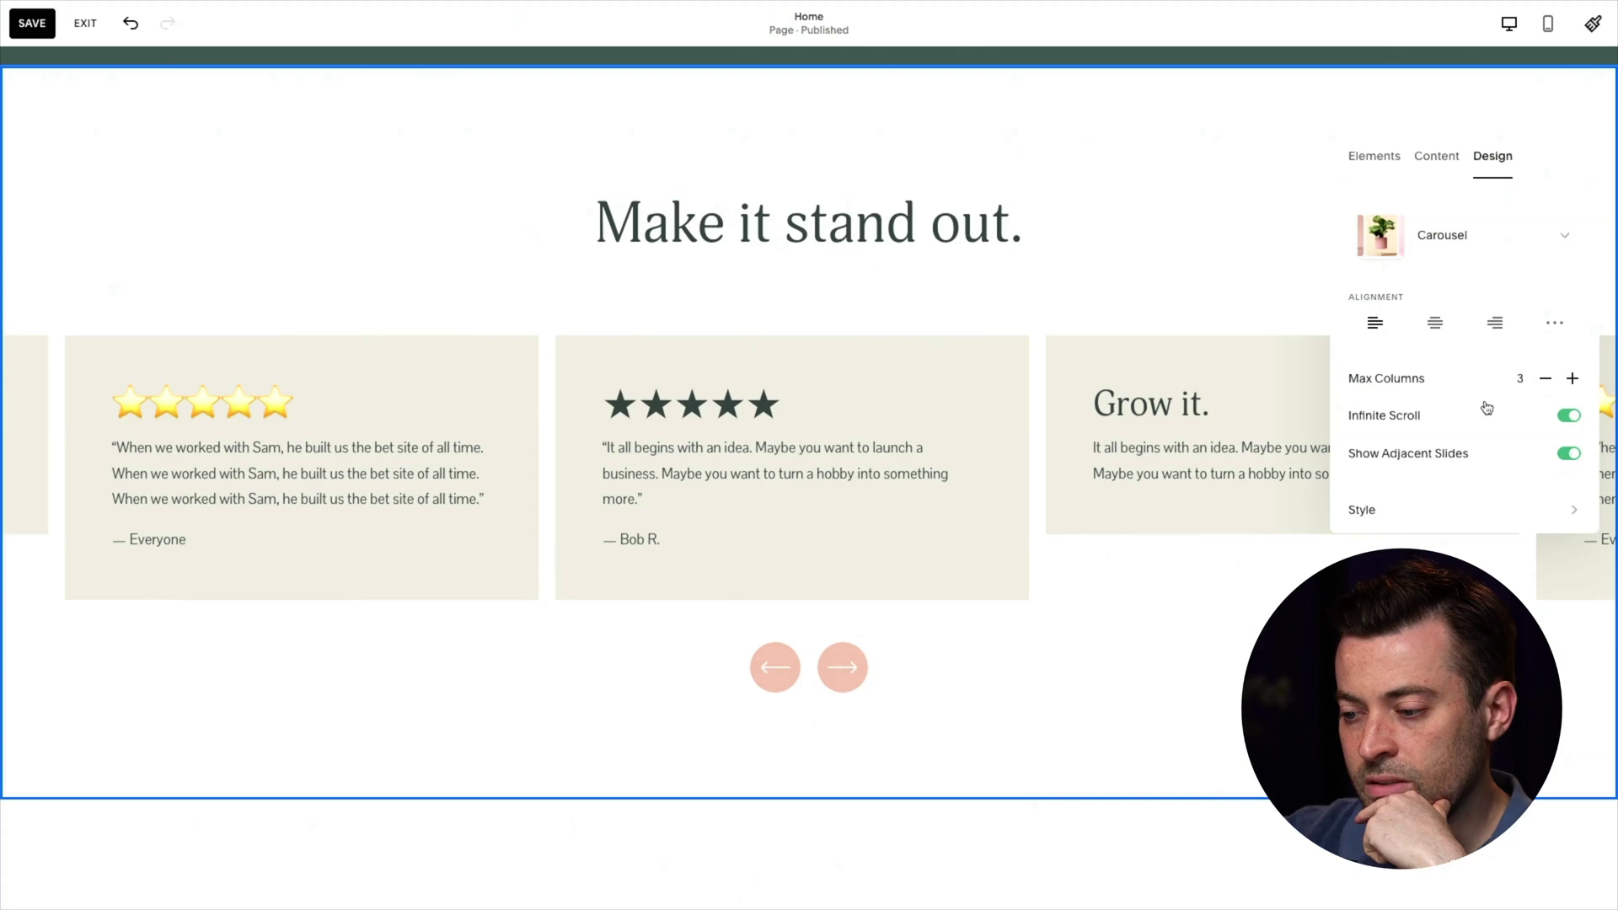
scroll(1485, 409, "down", 1)
left_click(1559, 403)
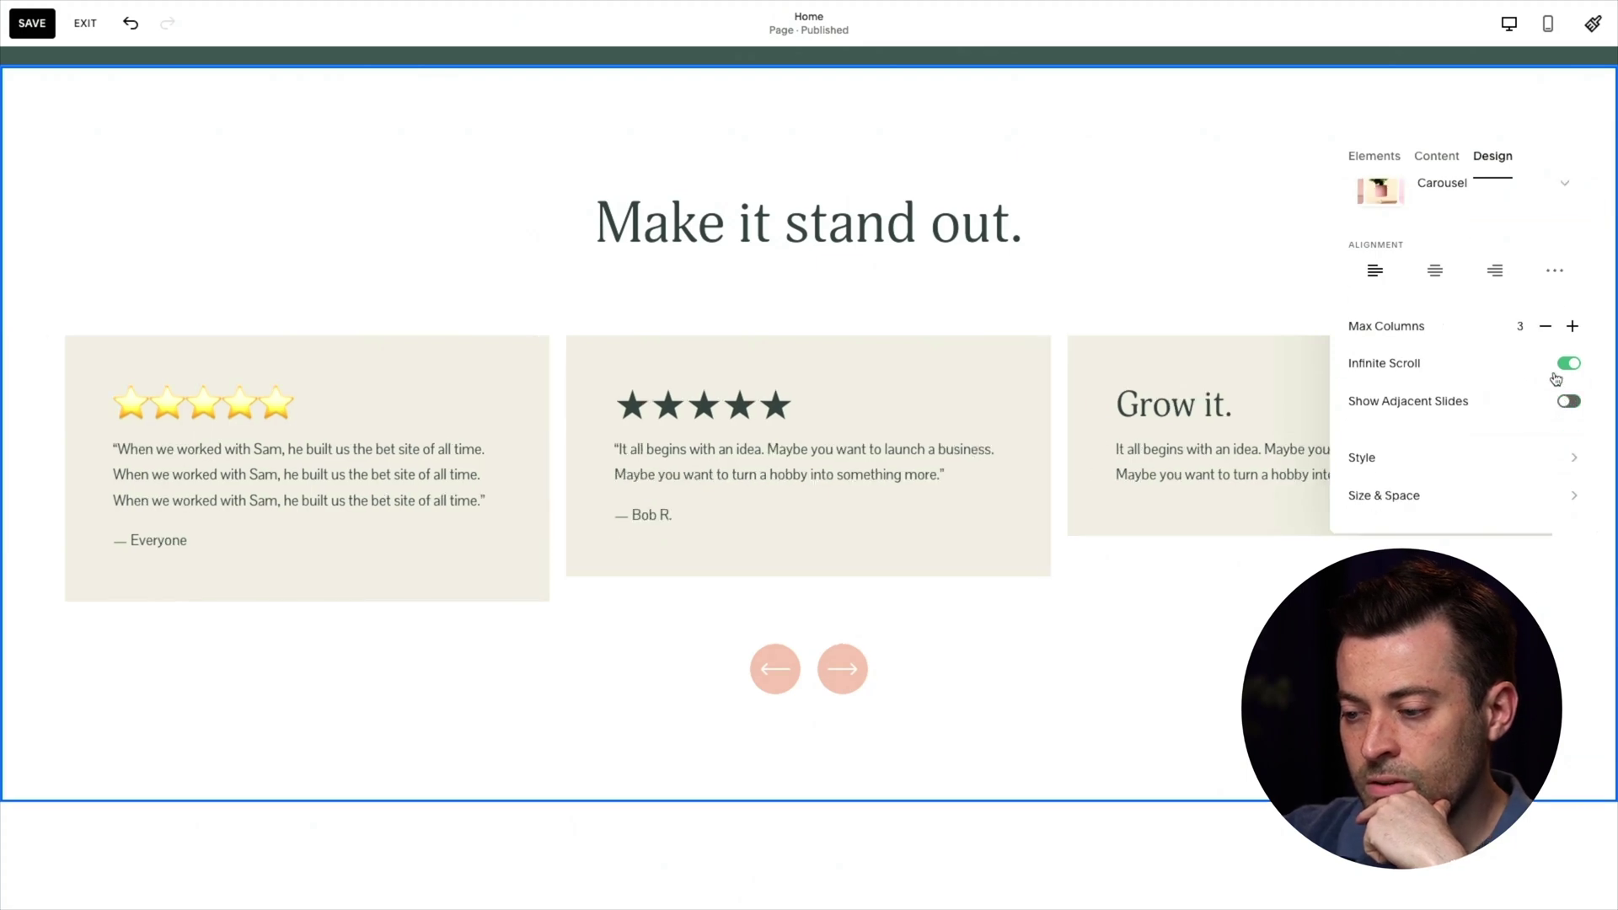
left_click(1557, 371)
left_click_drag(1002, 437, 812, 437)
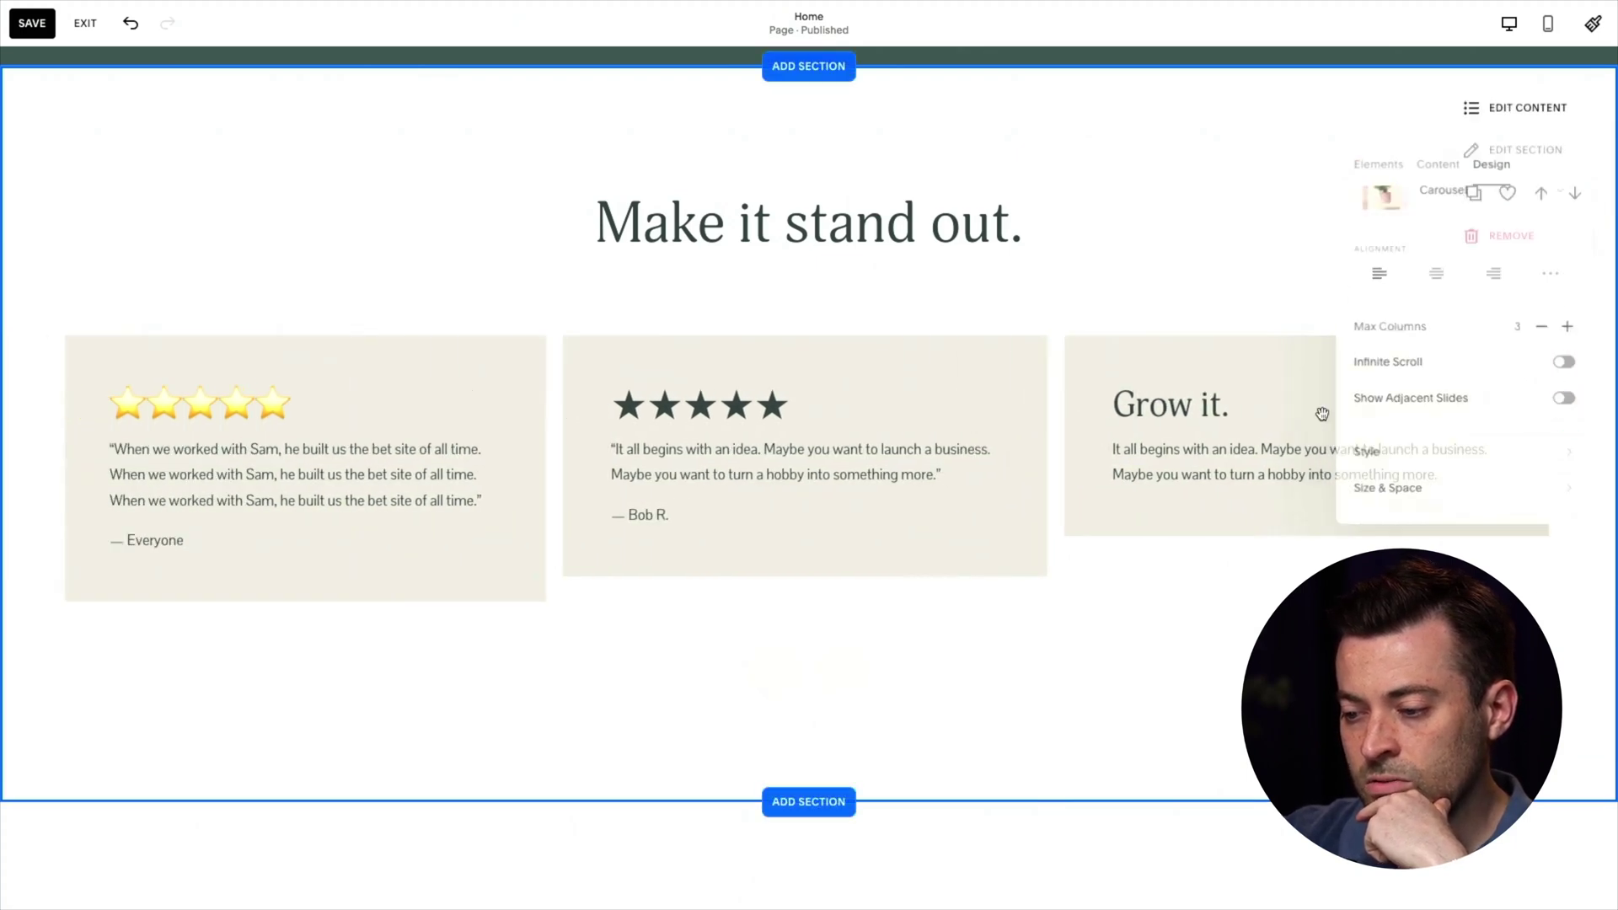
- Review the carousel's size, spacing and style options again
left_click(1511, 112)
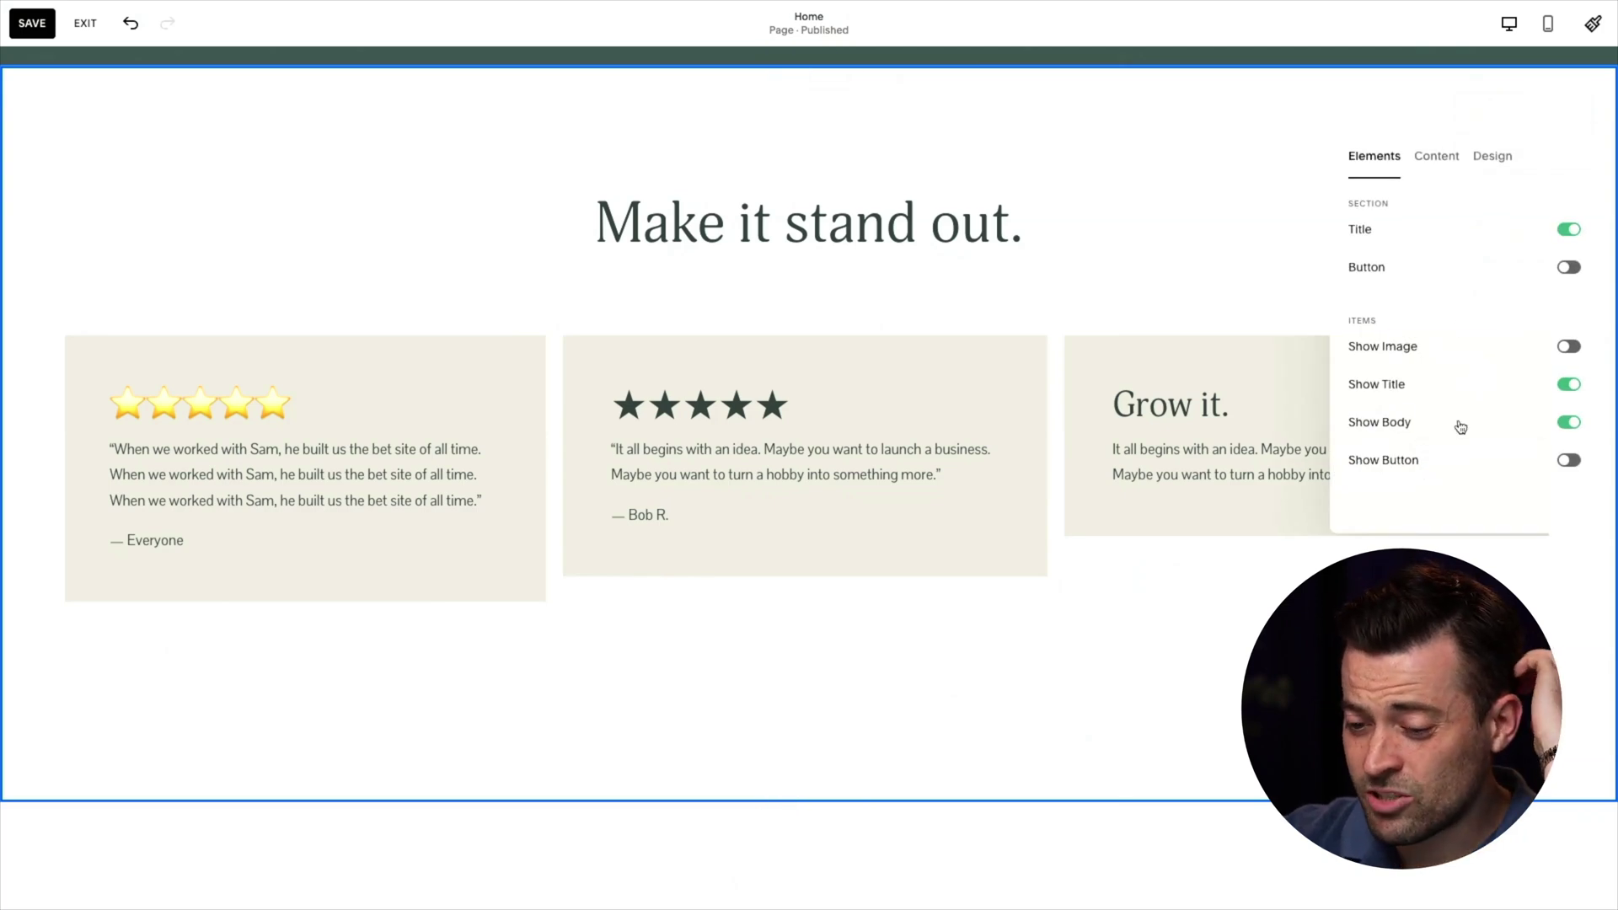
left_click(1493, 171)
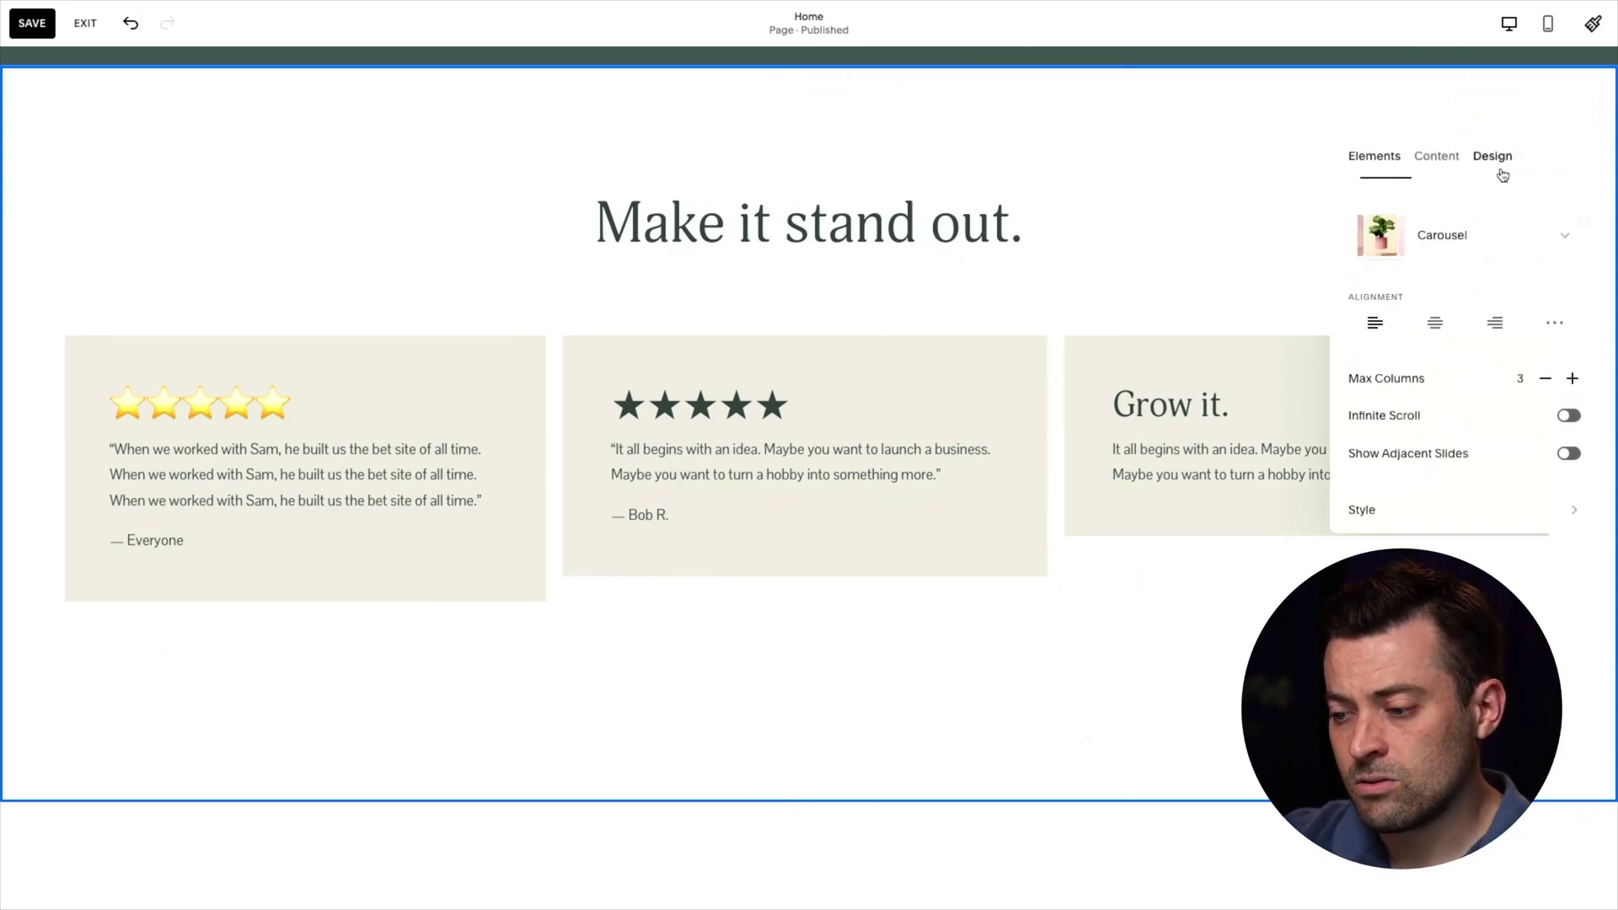
left_click(1415, 496)
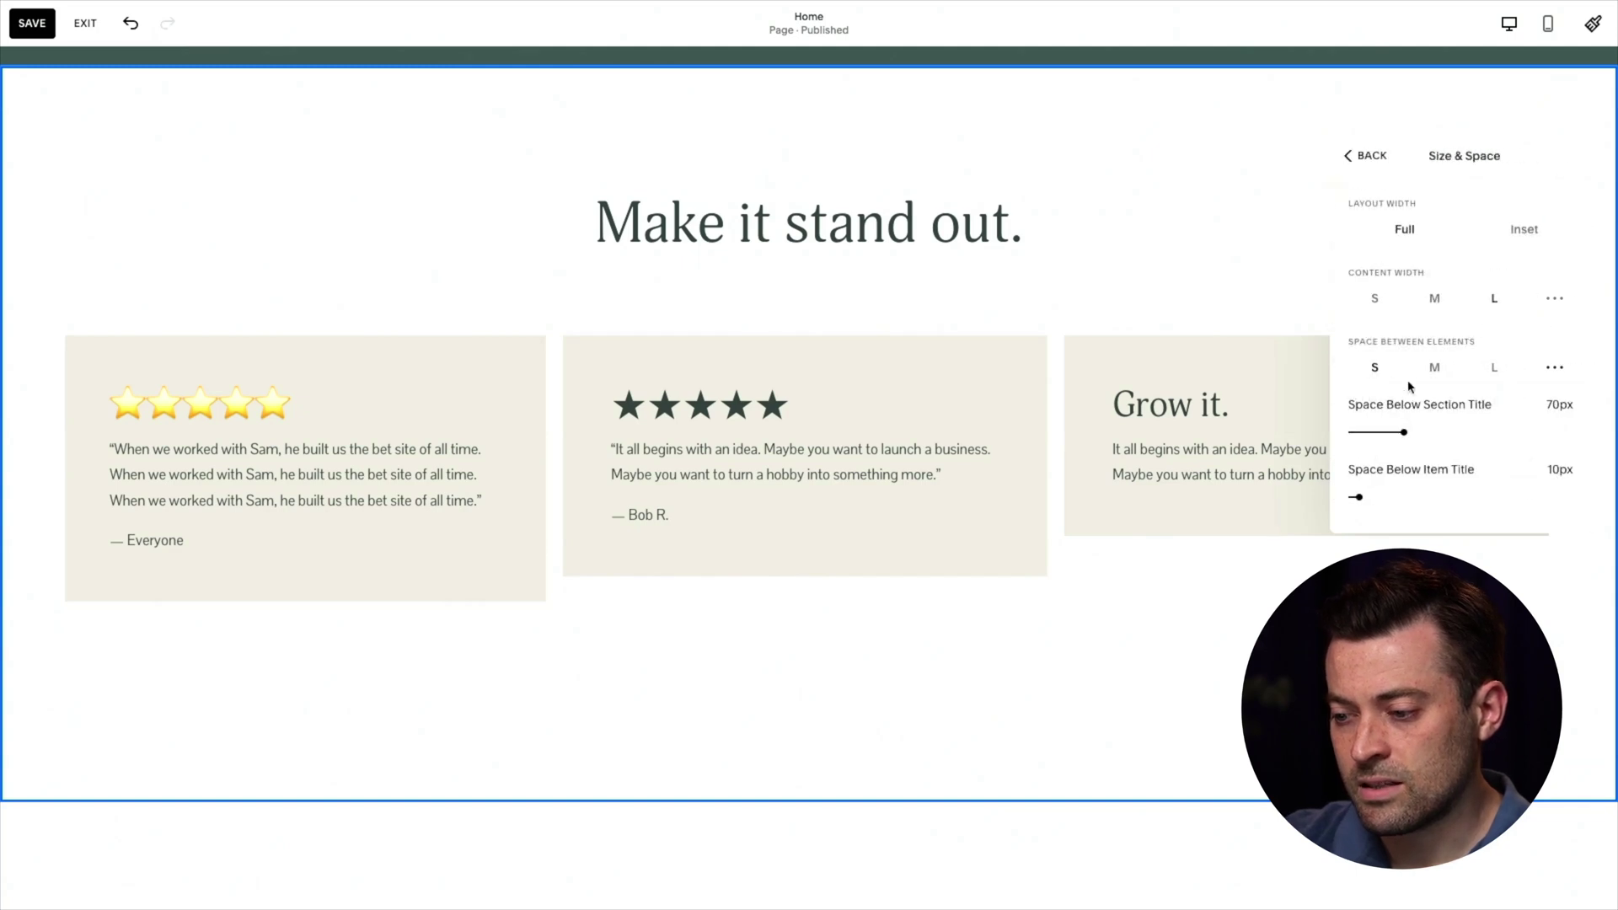
scroll(1422, 396, "down", 3)
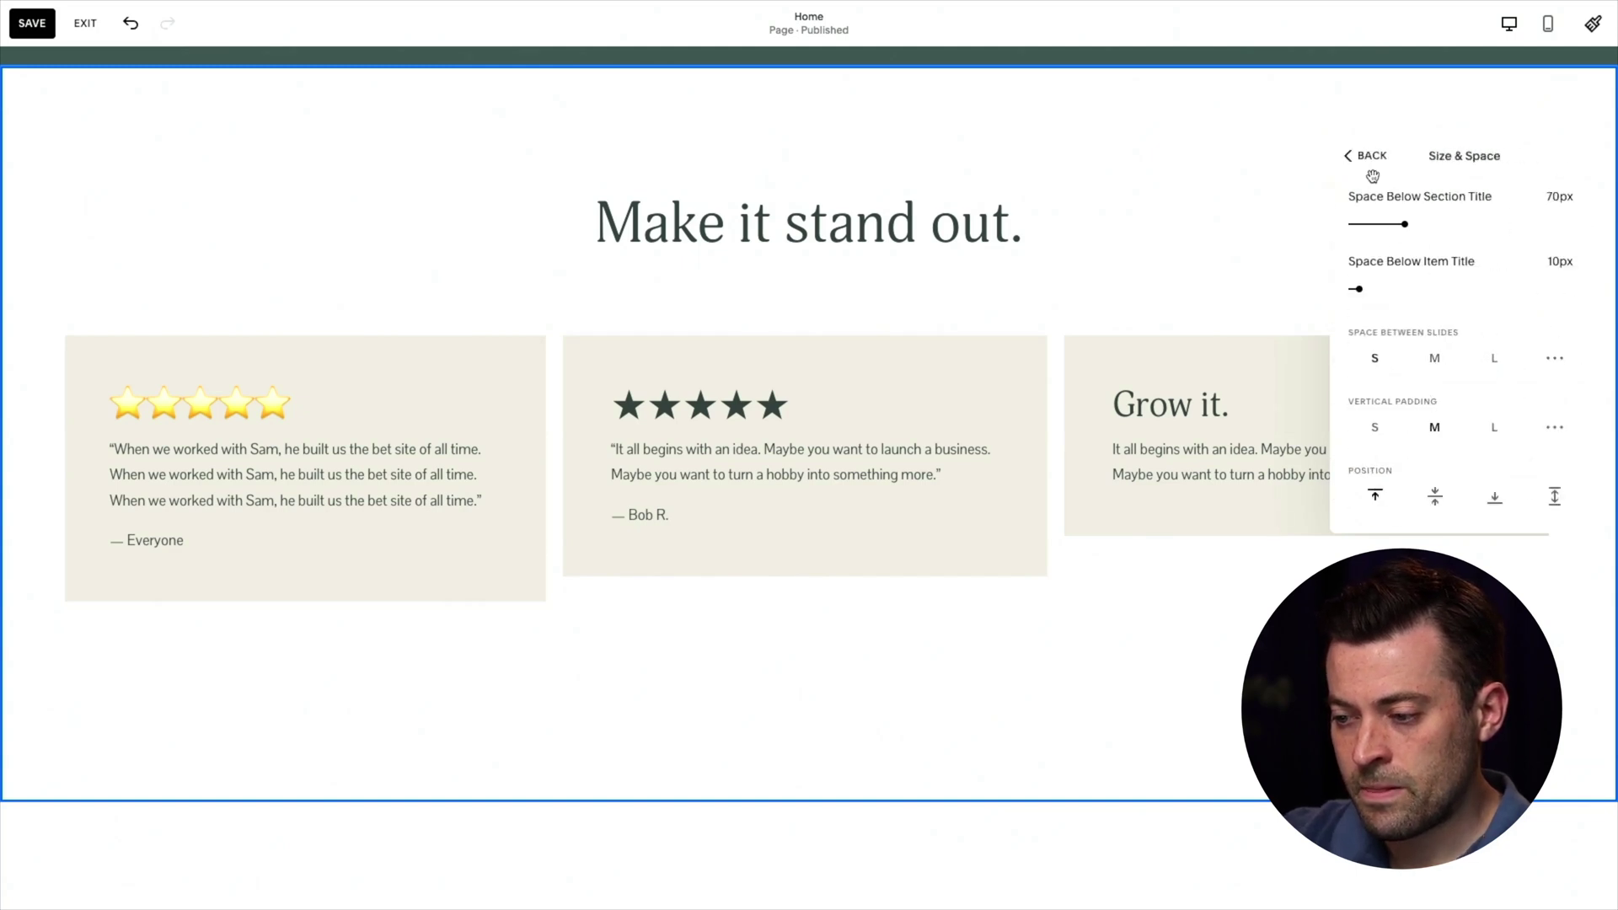
left_click(1369, 157)
left_click(1392, 459)
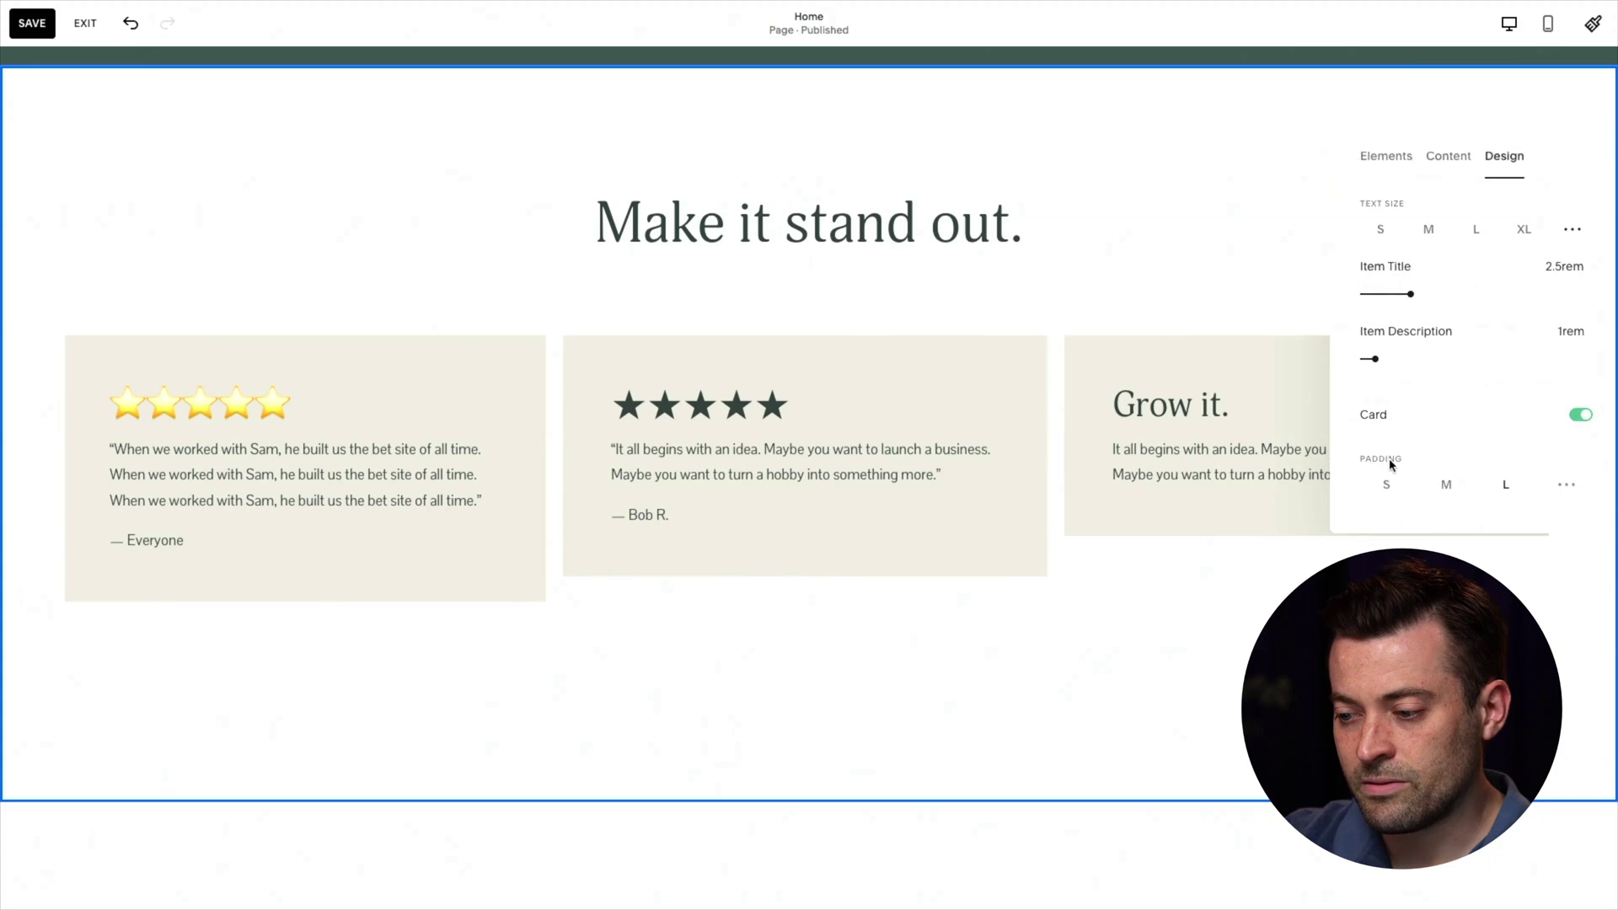
scroll(1508, 418, "down", 3)
scroll(1508, 417, "up", 3)
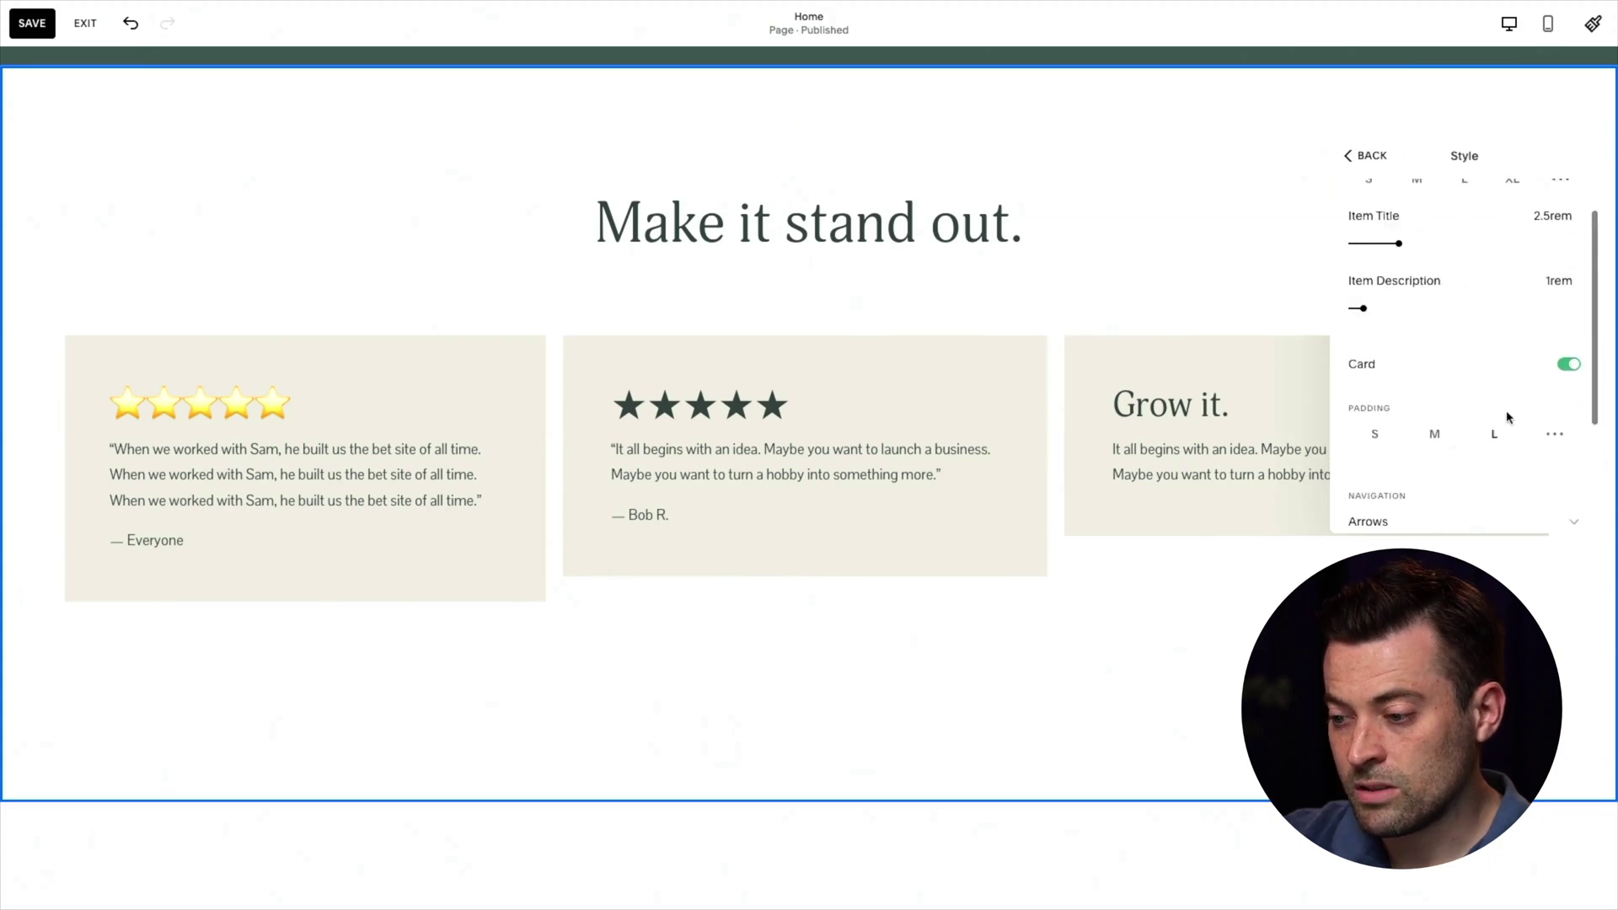
scroll(1508, 417, "down", 3)
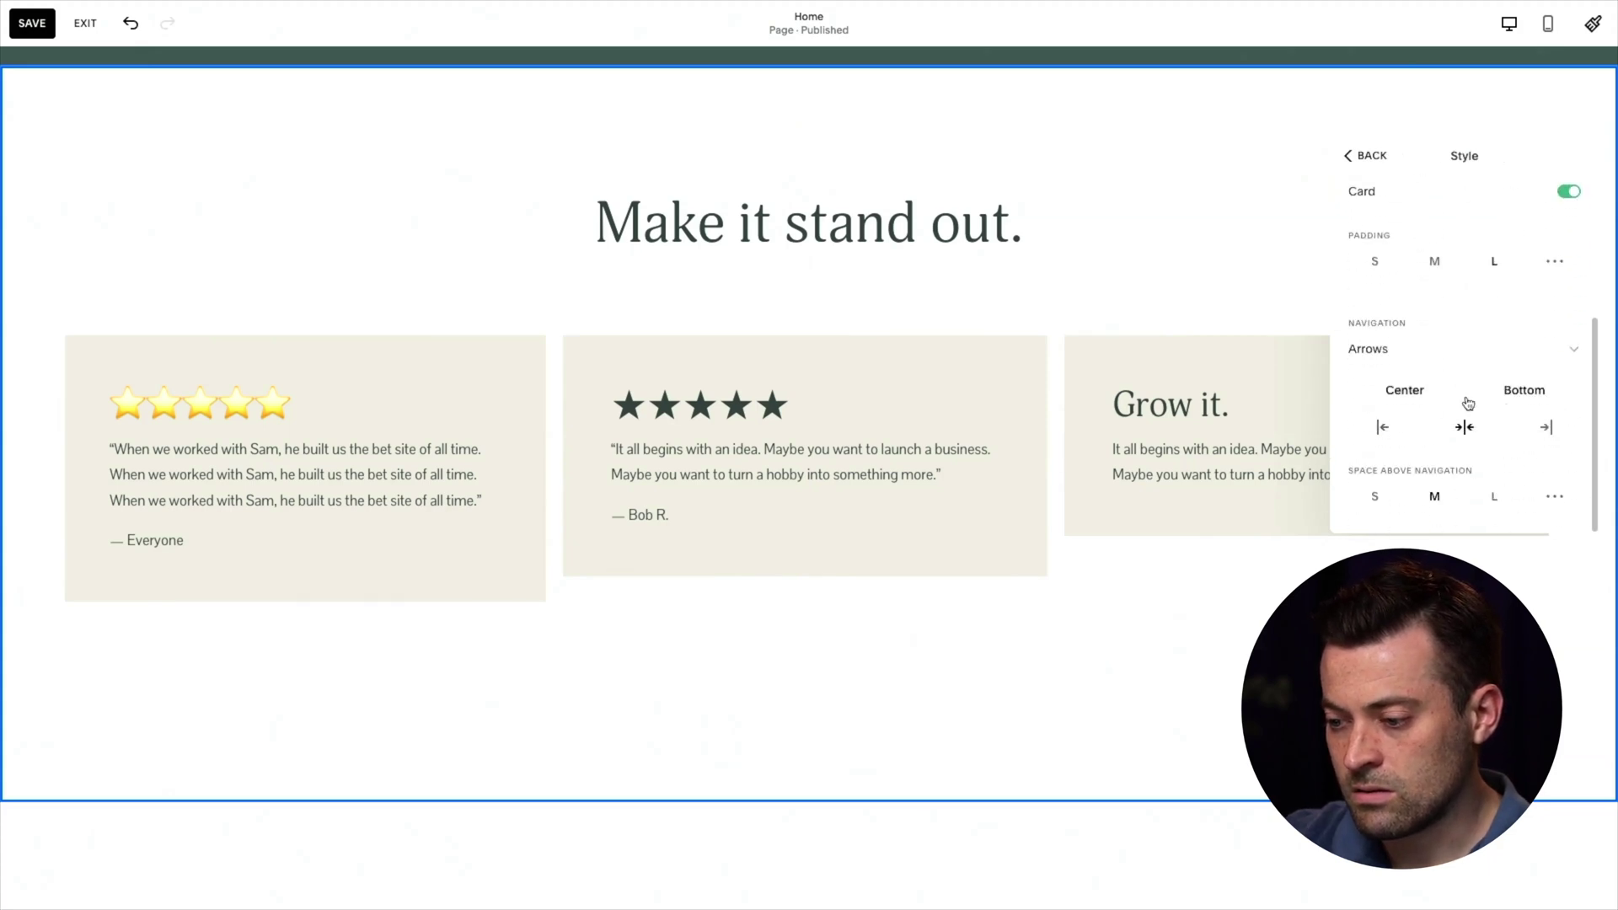
scroll(1463, 405, "up", 3)
left_click(1373, 160)
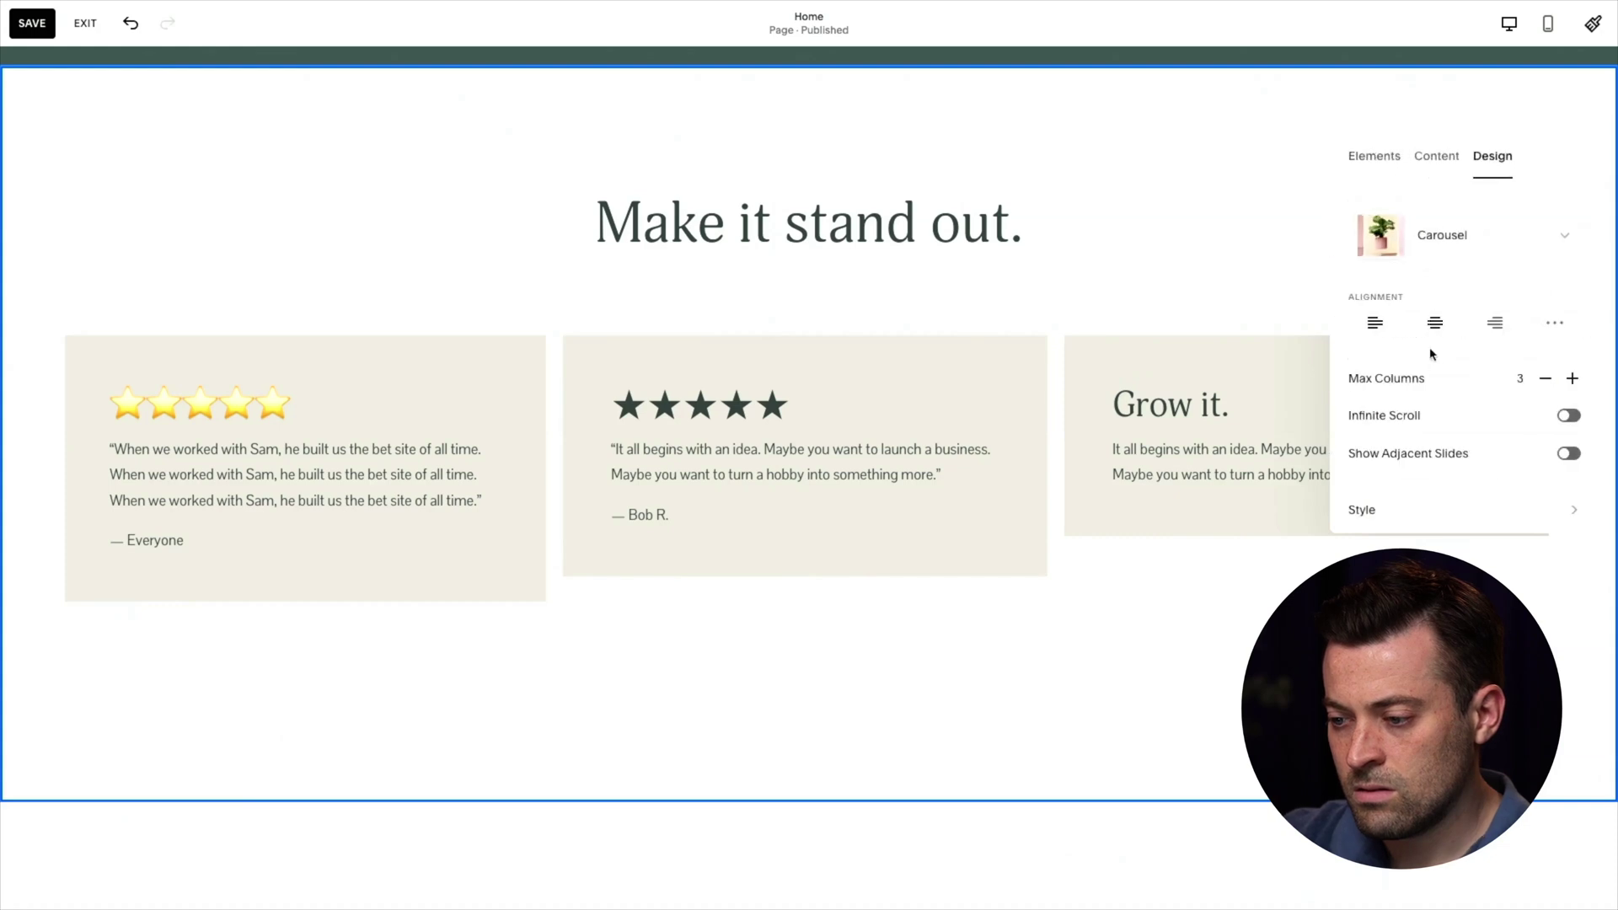
- Turn adjacent slides and infinite scrolling back on, test the carousel, and save the page
left_click(1512, 402)
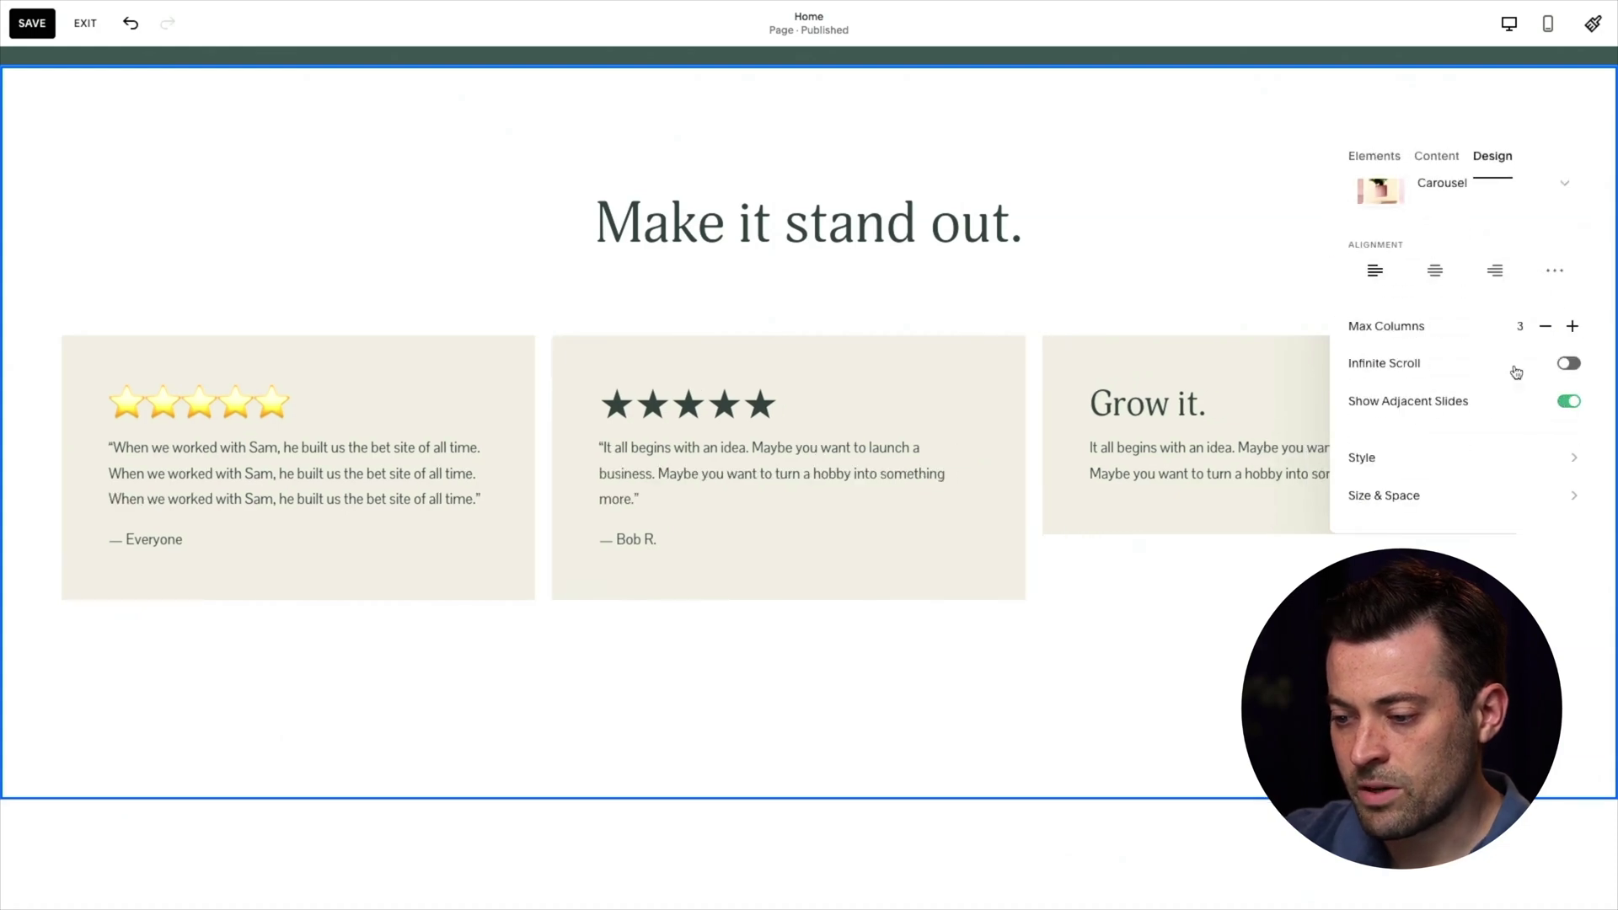
left_click(1507, 367)
left_click_drag(1073, 549, 615, 502)
left_click_drag(993, 492, 795, 492)
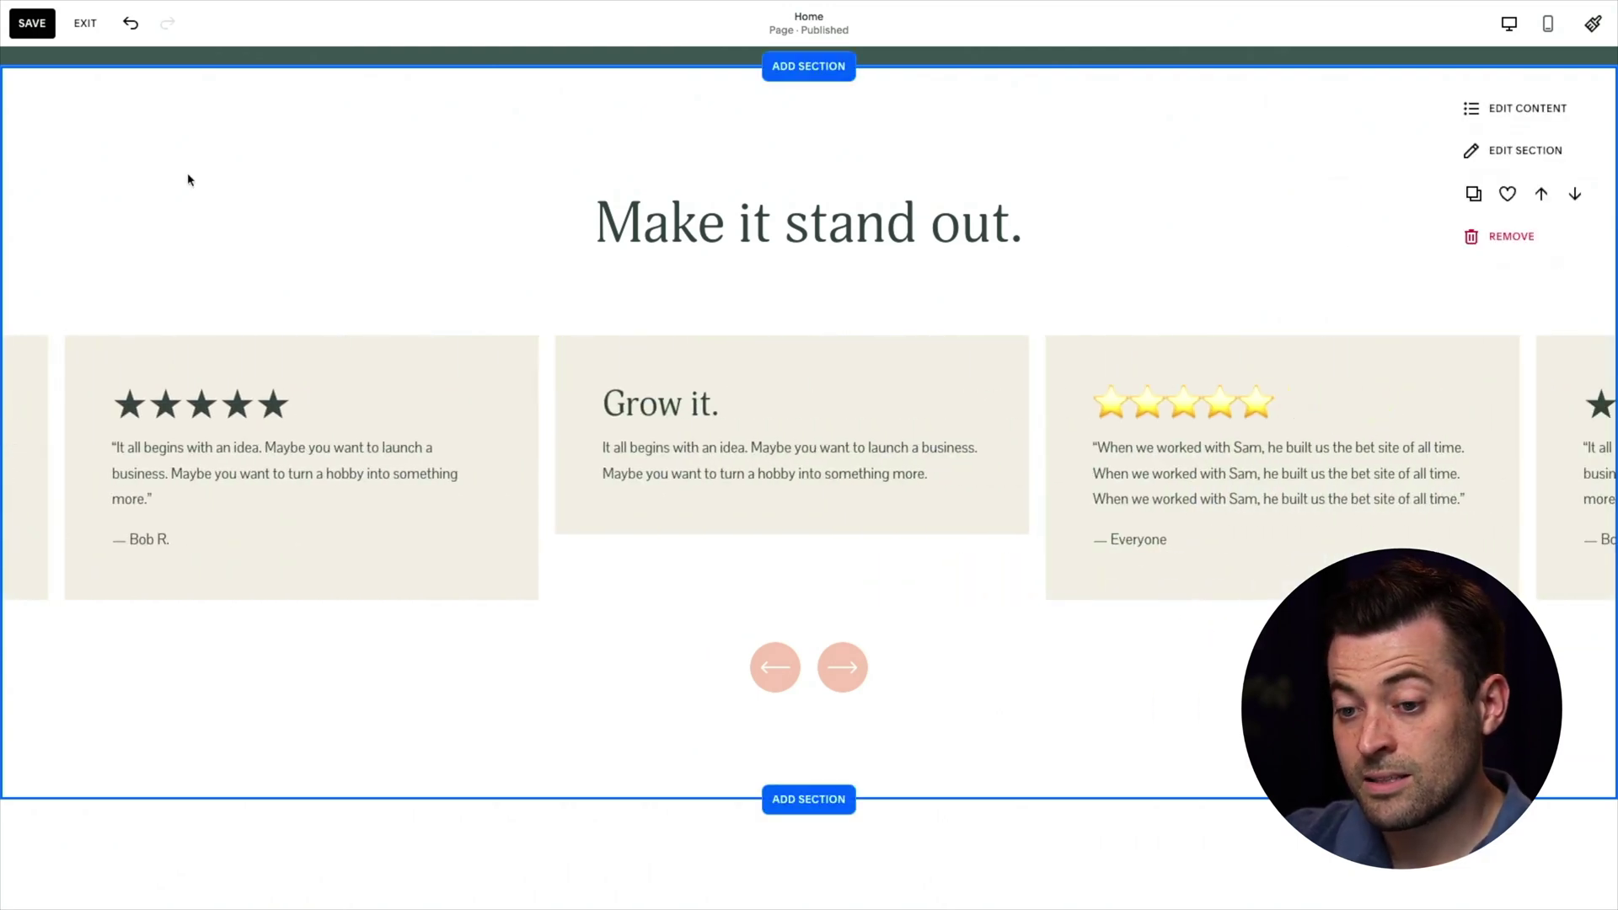
left_click(32, 22)
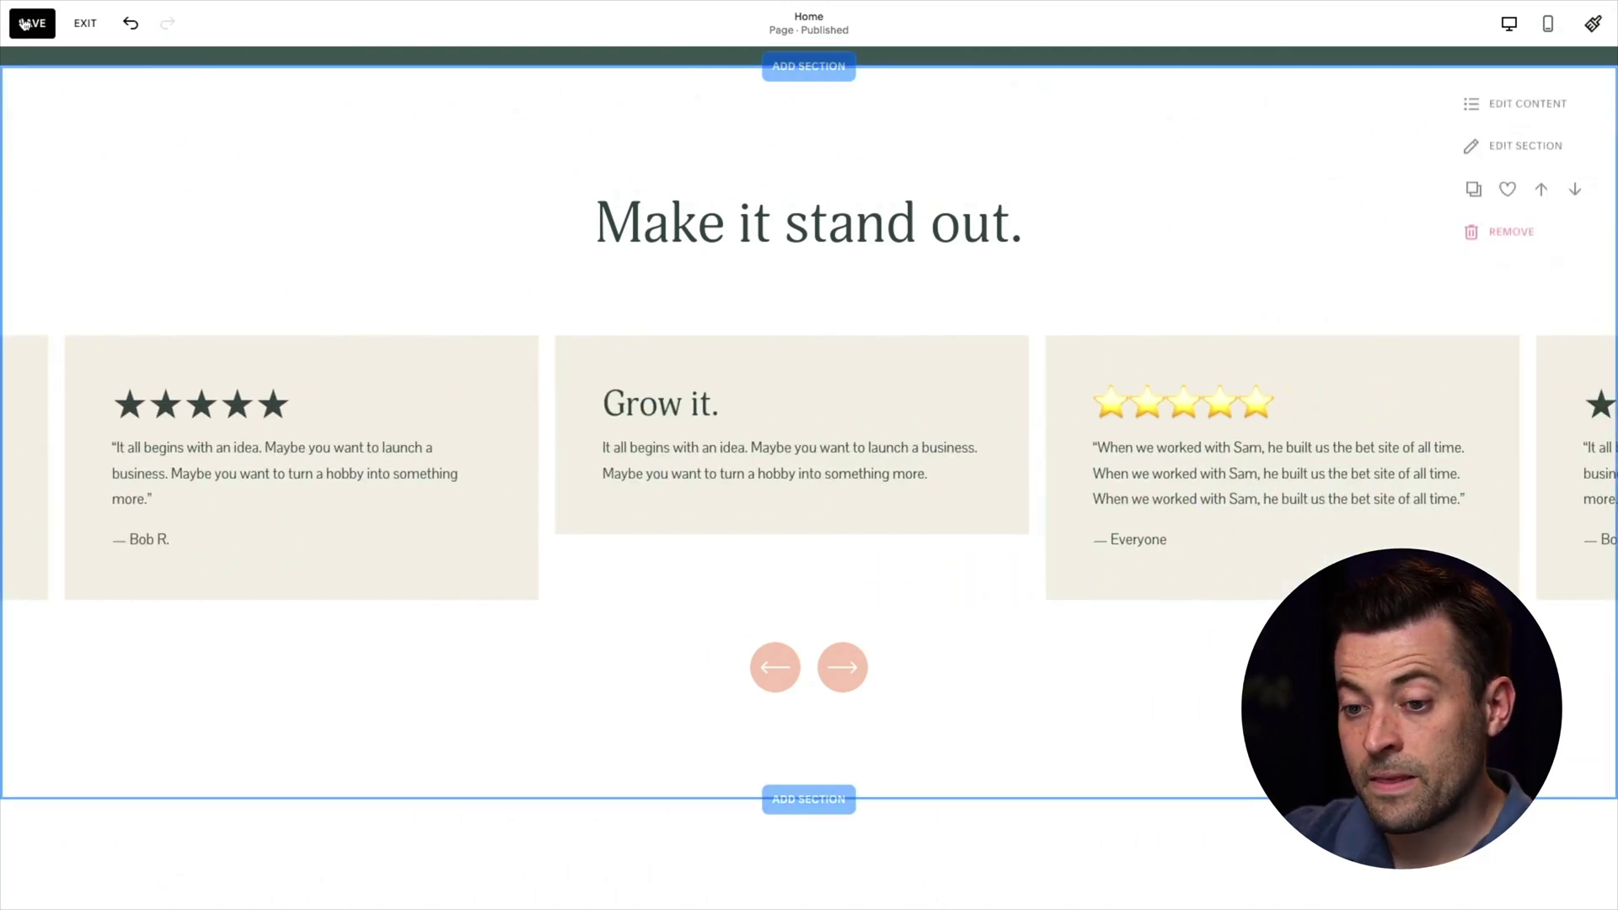
- Exit the editor and scroll the homepage preview down to the 'Make it stand out.' carousel
left_click(85, 28)
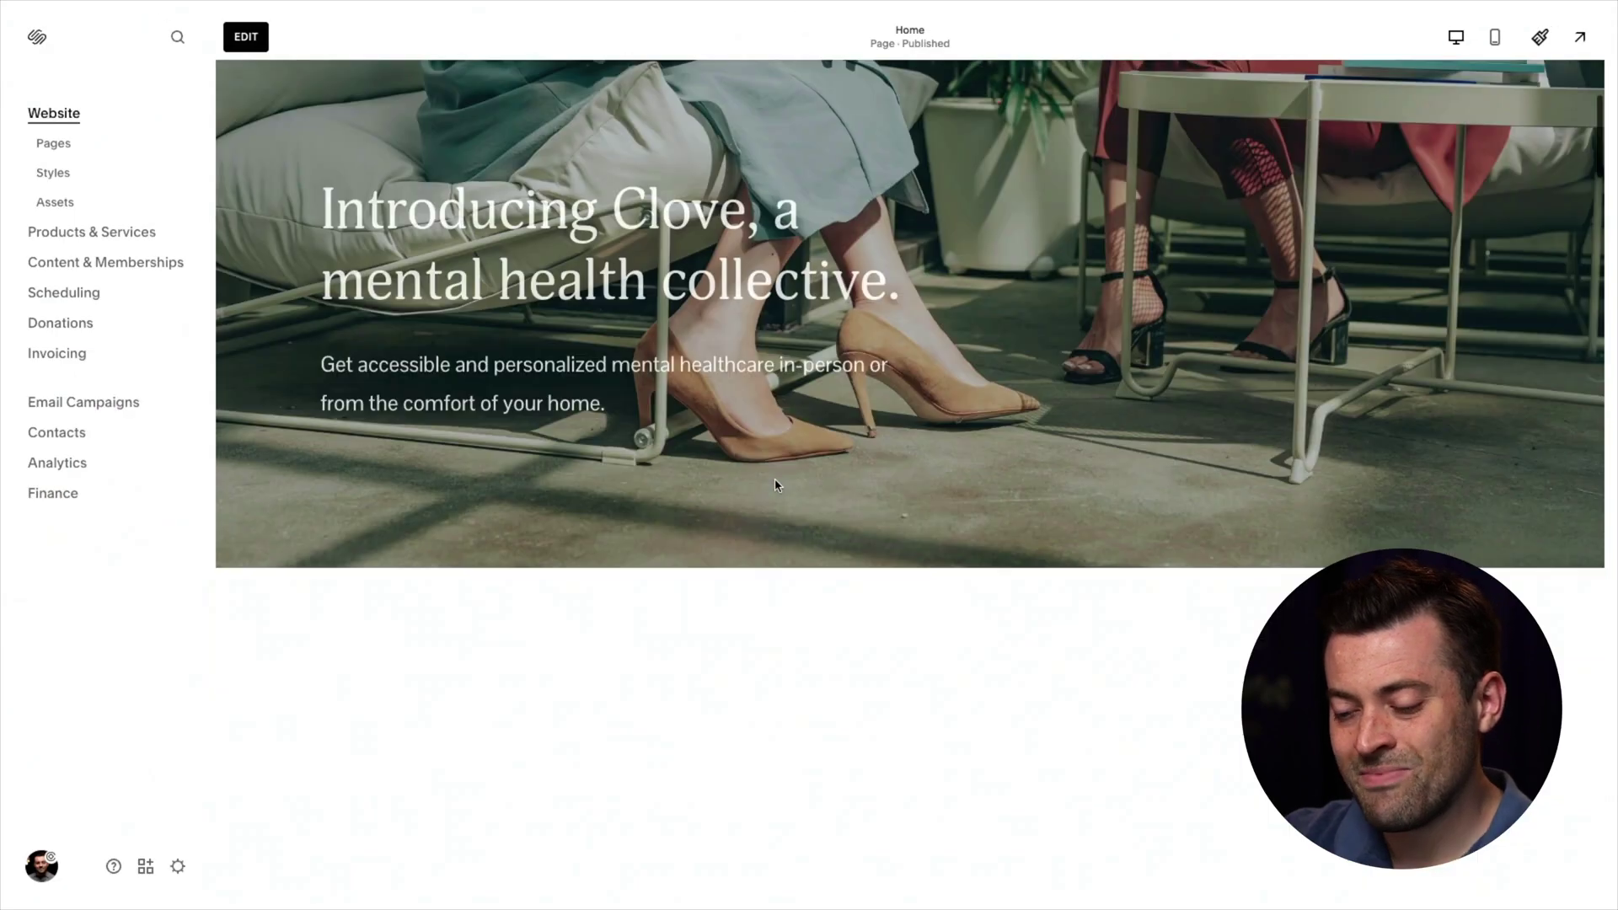
scroll(776, 485, "down", 10)
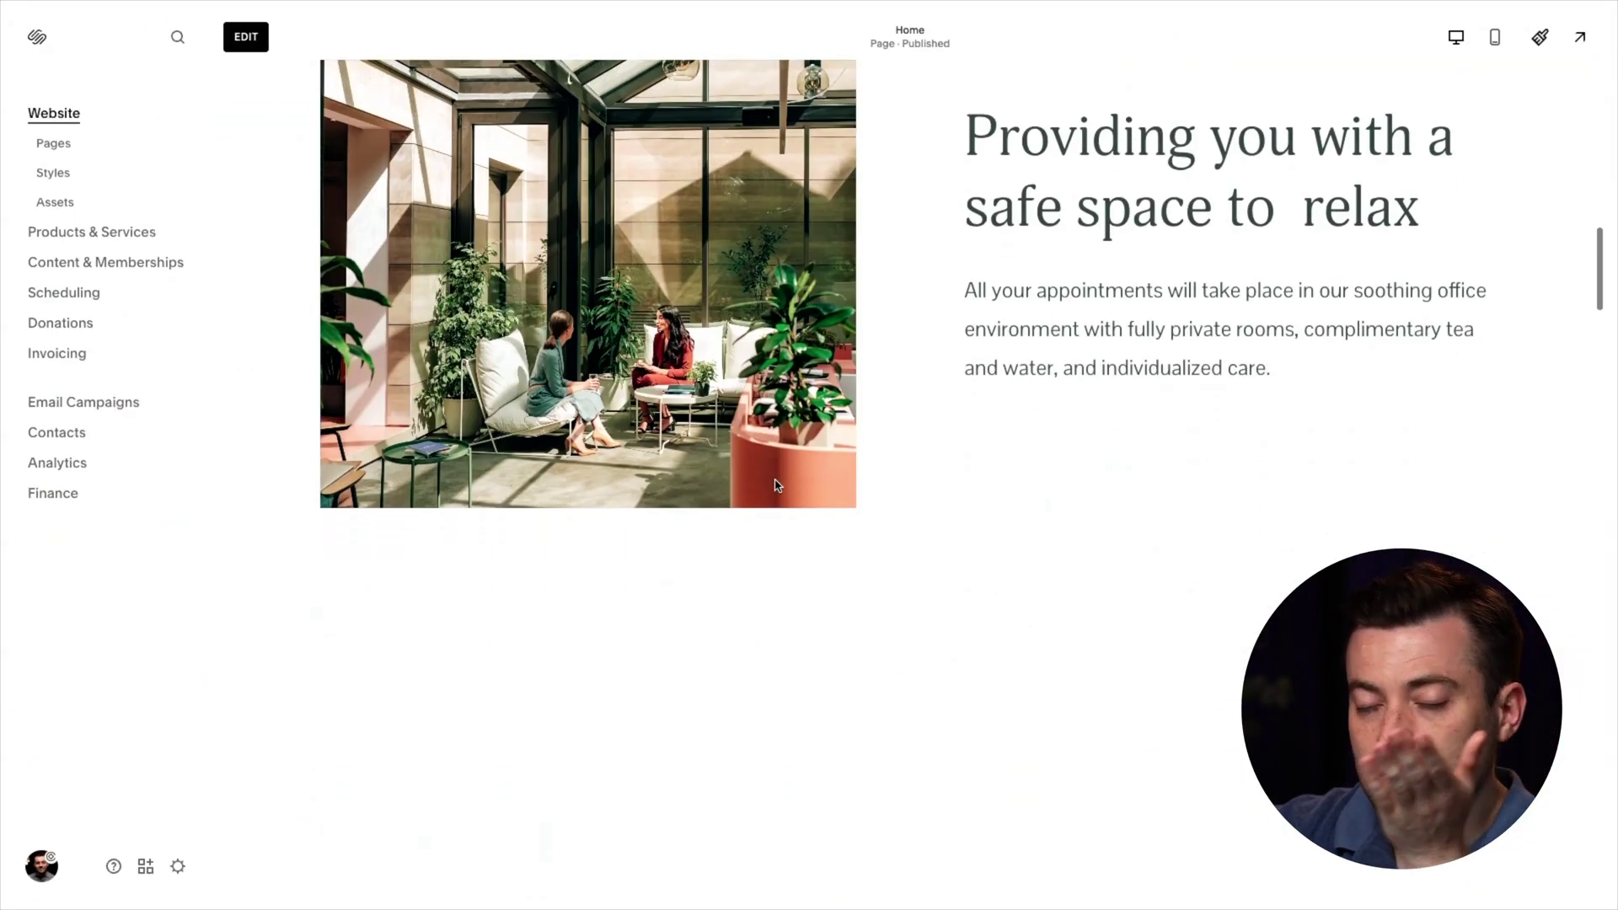
scroll(776, 485, "down", 1)
scroll(776, 485, "down", 5)
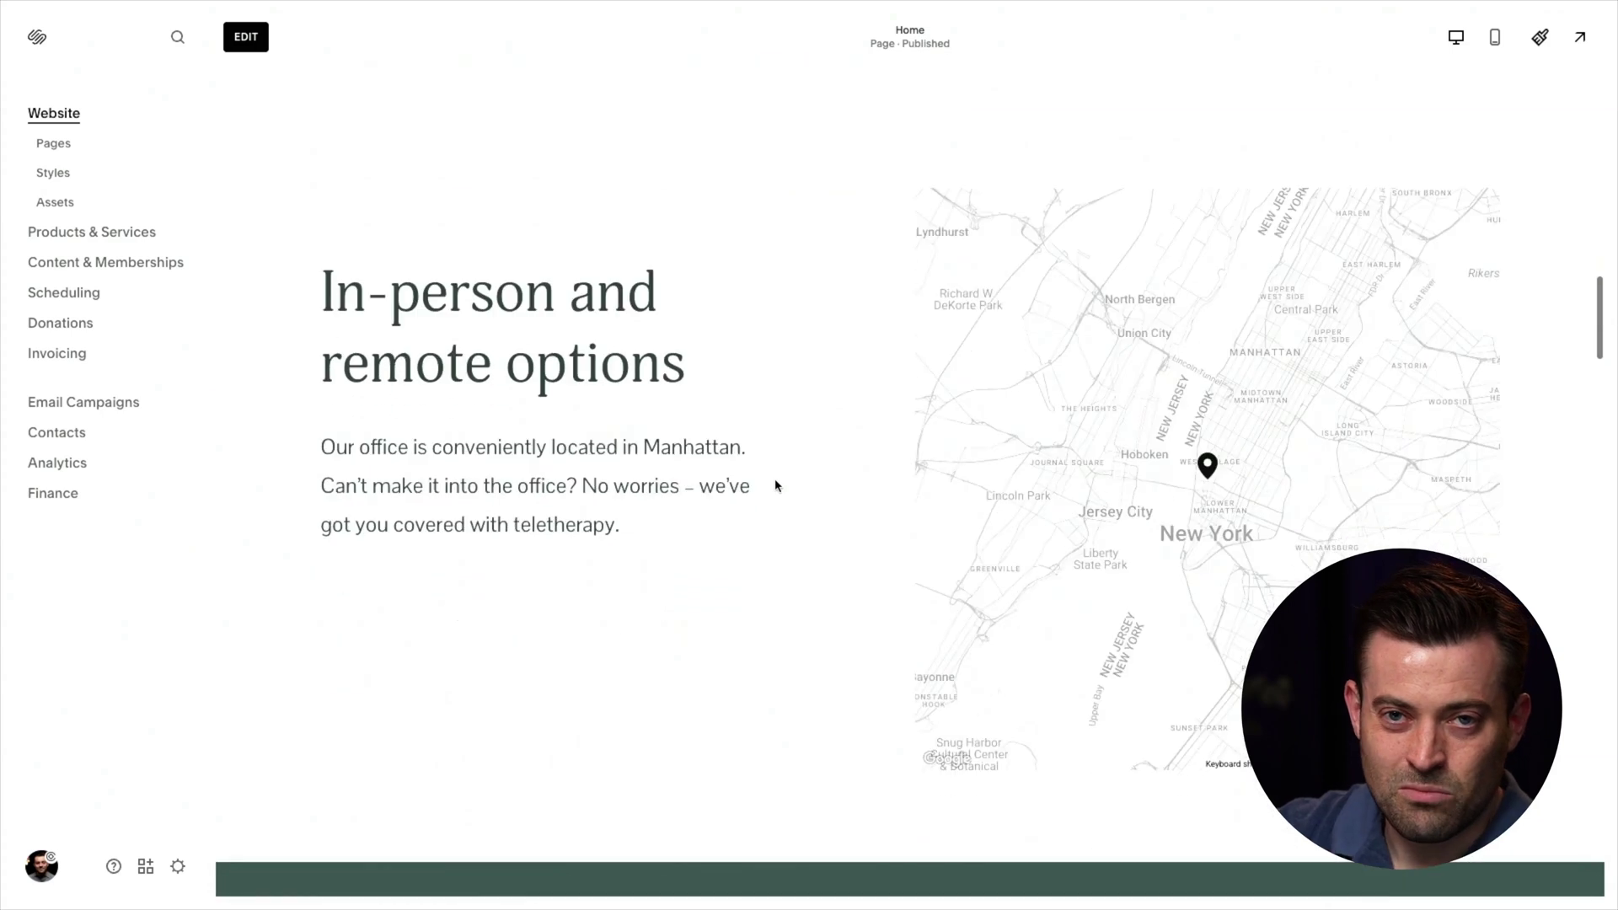
scroll(776, 485, "down", 10)
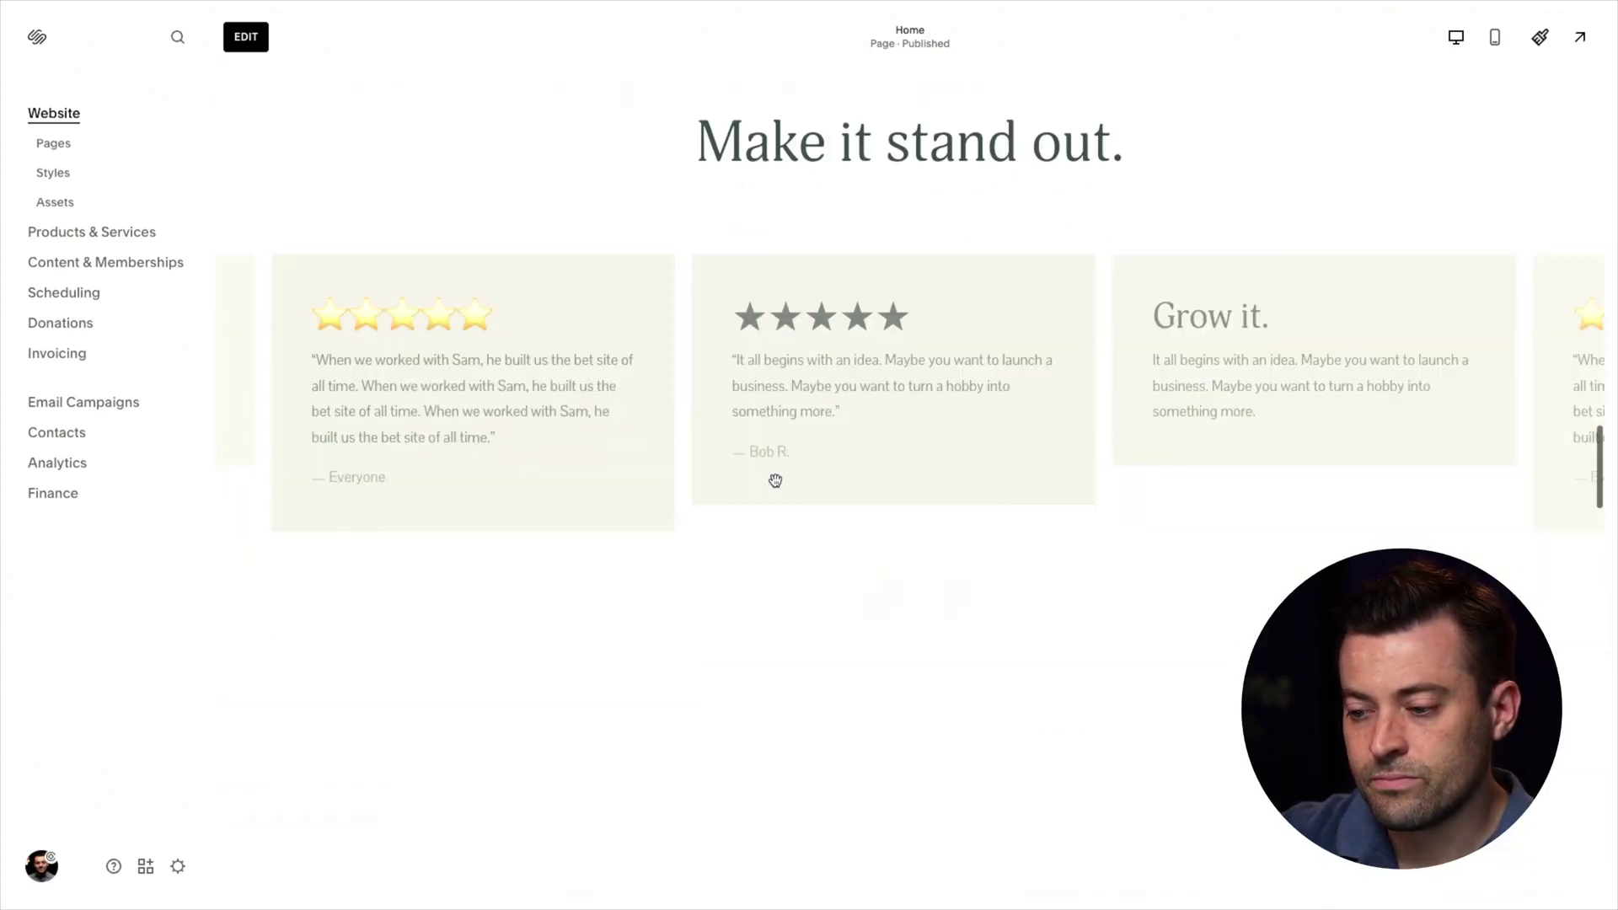
scroll(776, 480, "down", 2)
scroll(924, 433, "up", 4)
scroll(1060, 396, "down", 1)
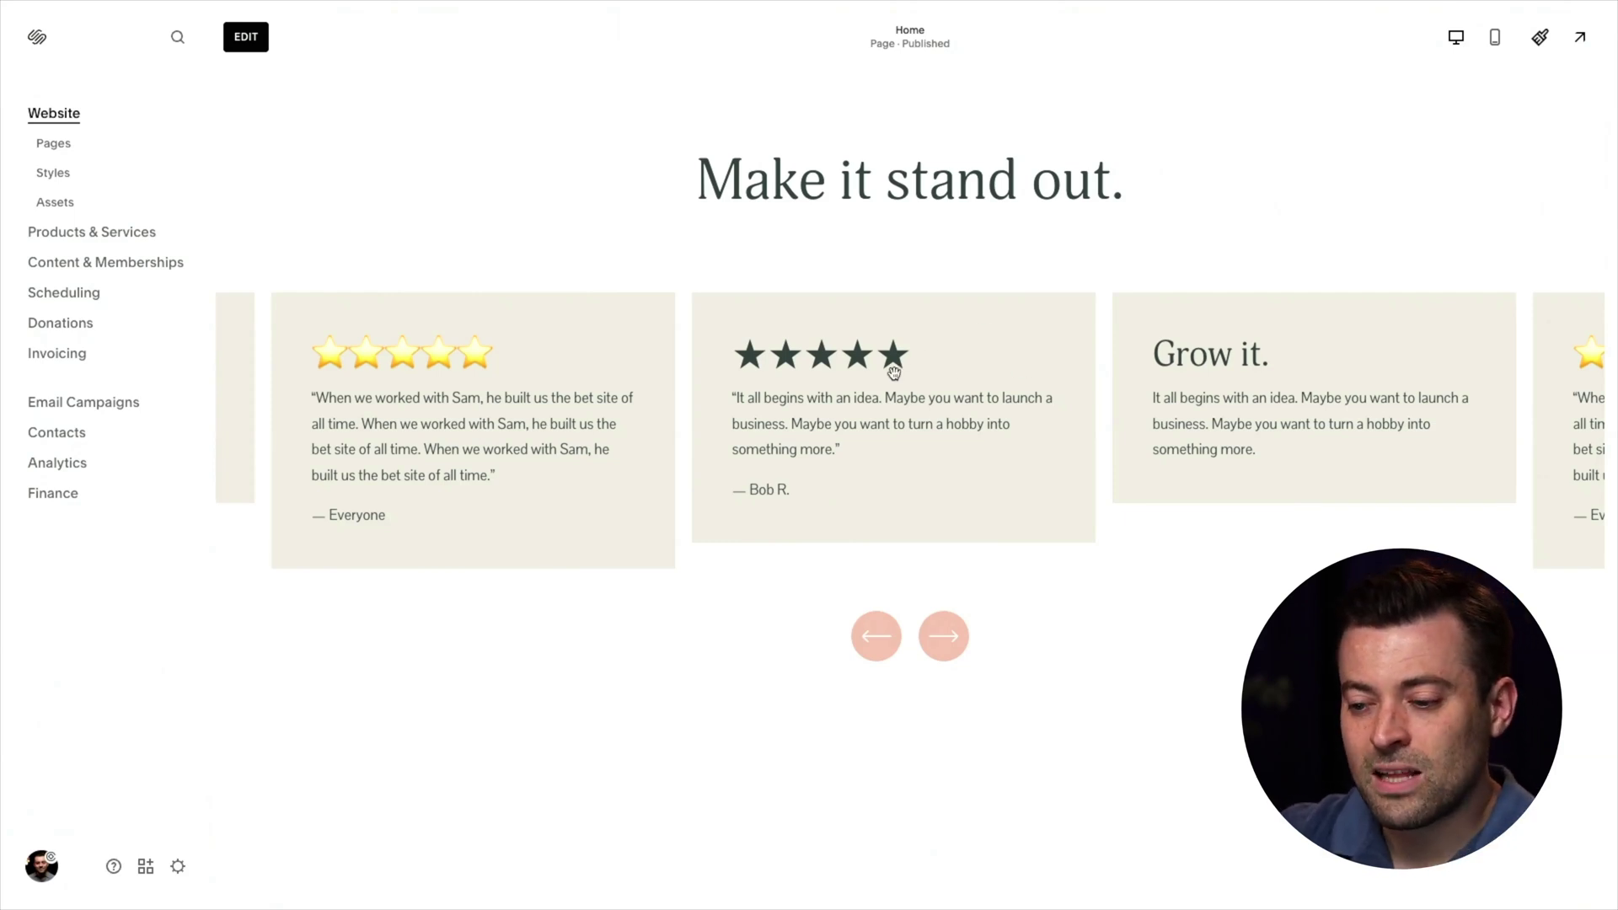
- Edit the section's colour theme, setting card titles and stars to a custom bright yellow
left_click(1538, 38)
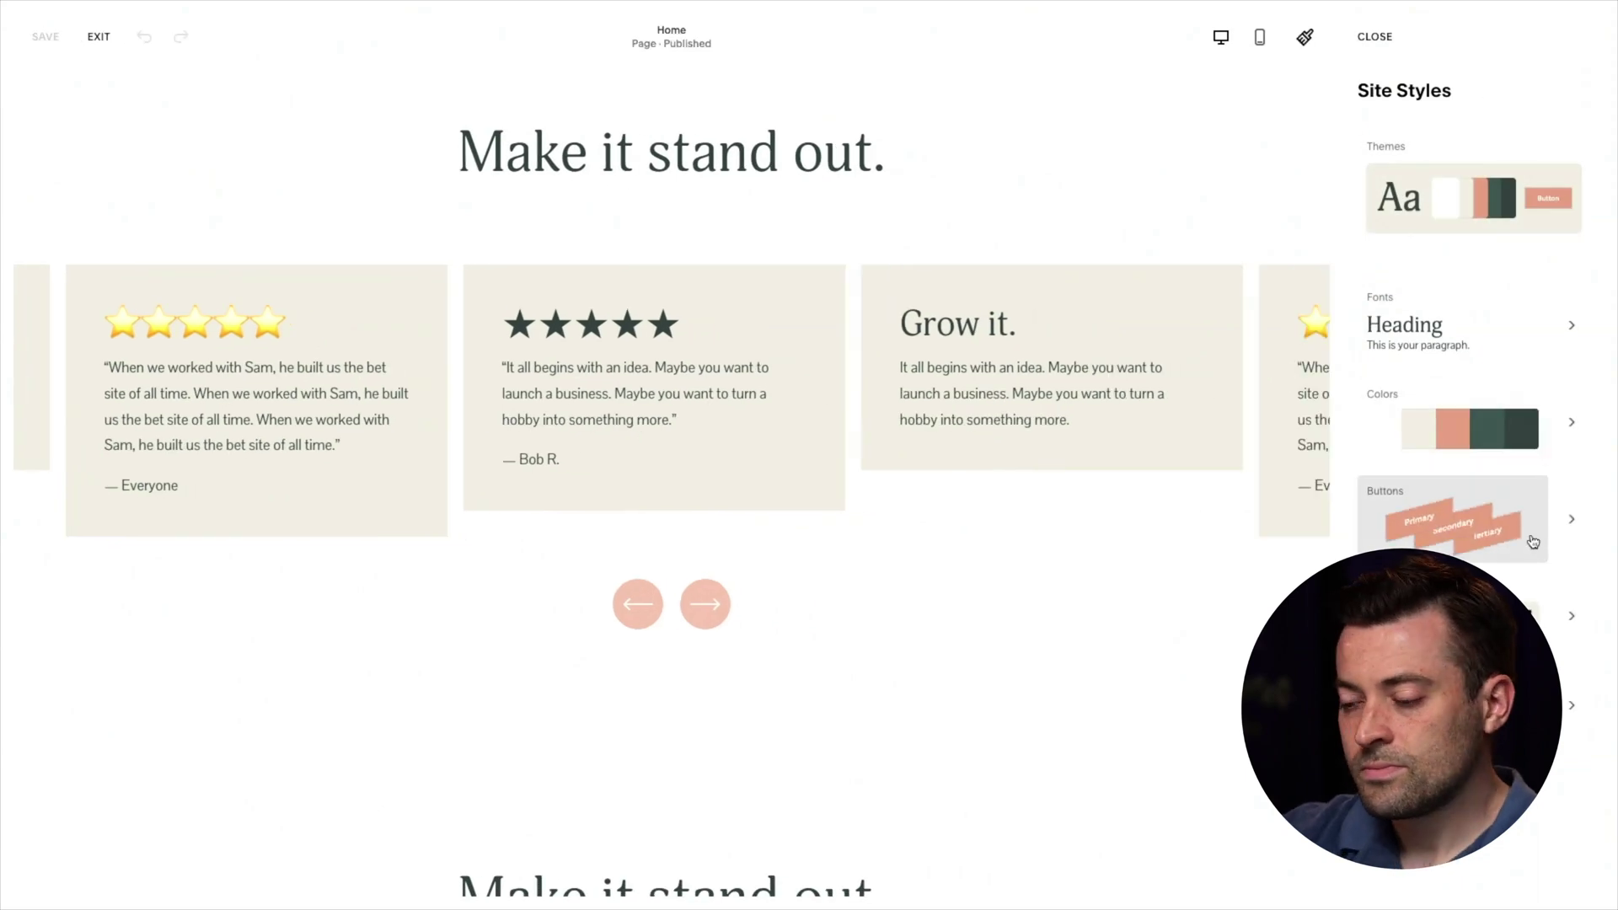
left_click(1571, 434)
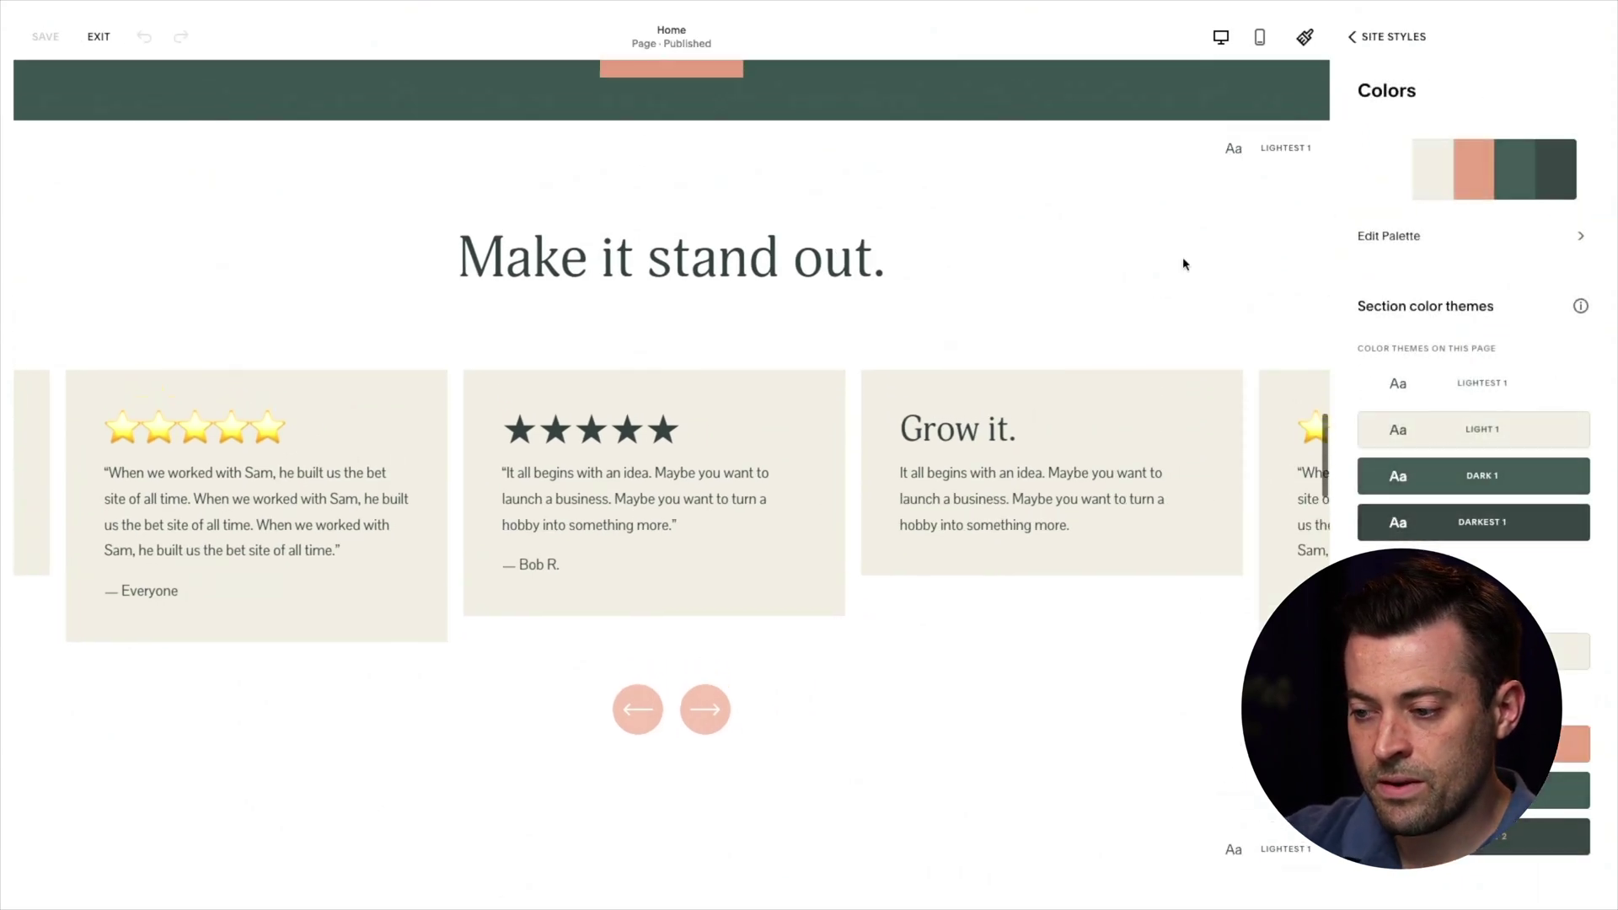
left_click(882, 420)
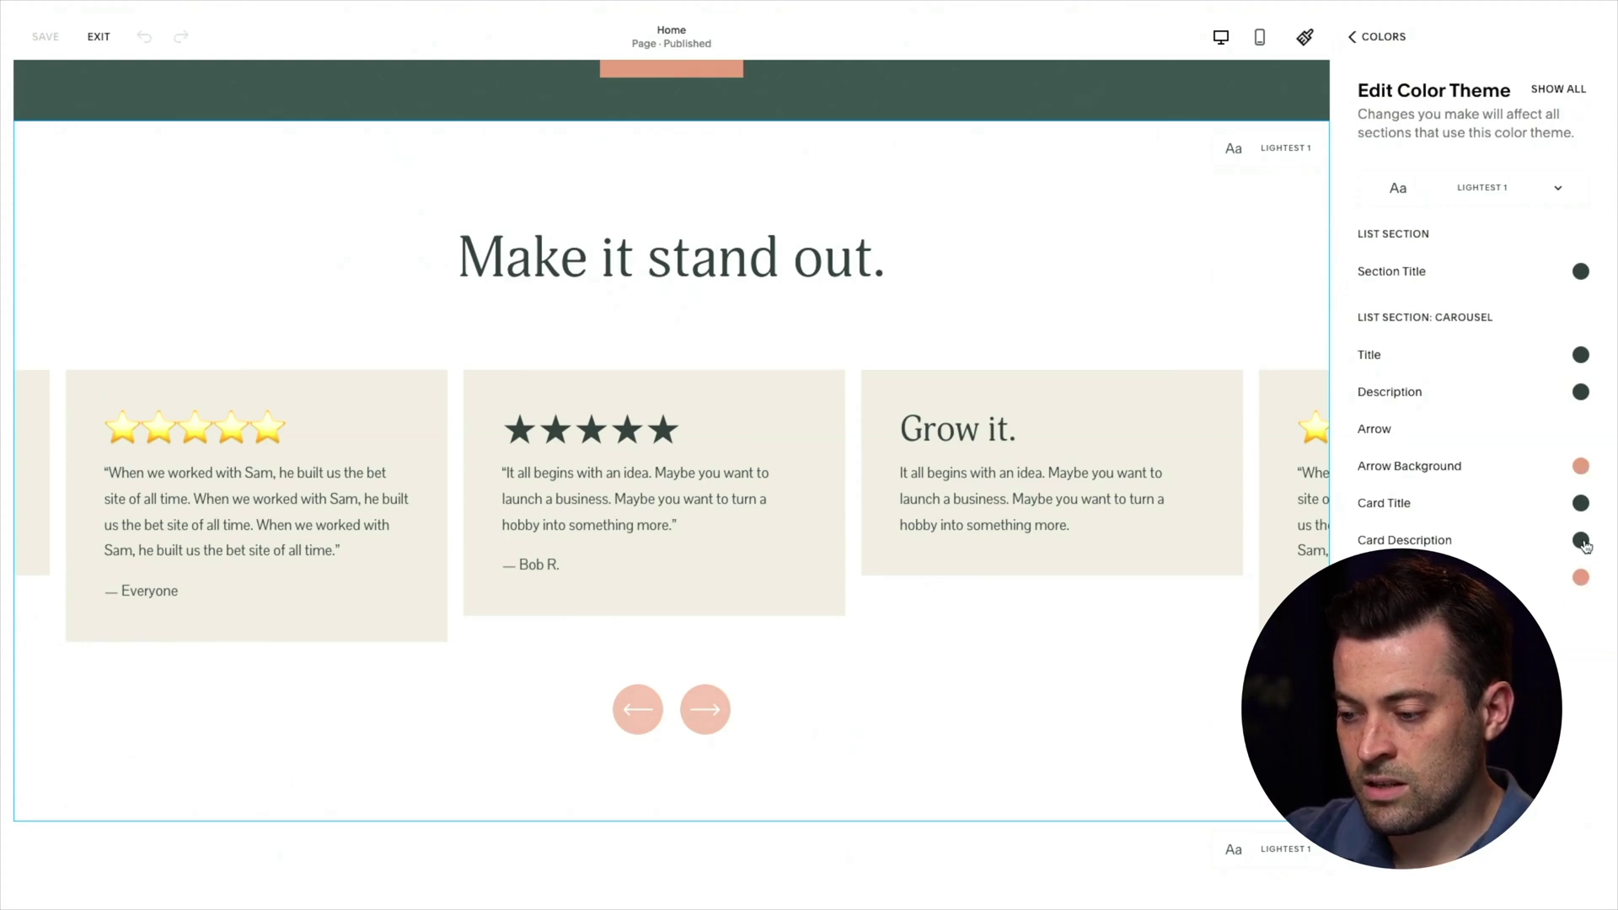
left_click(1581, 504)
left_click(1539, 420)
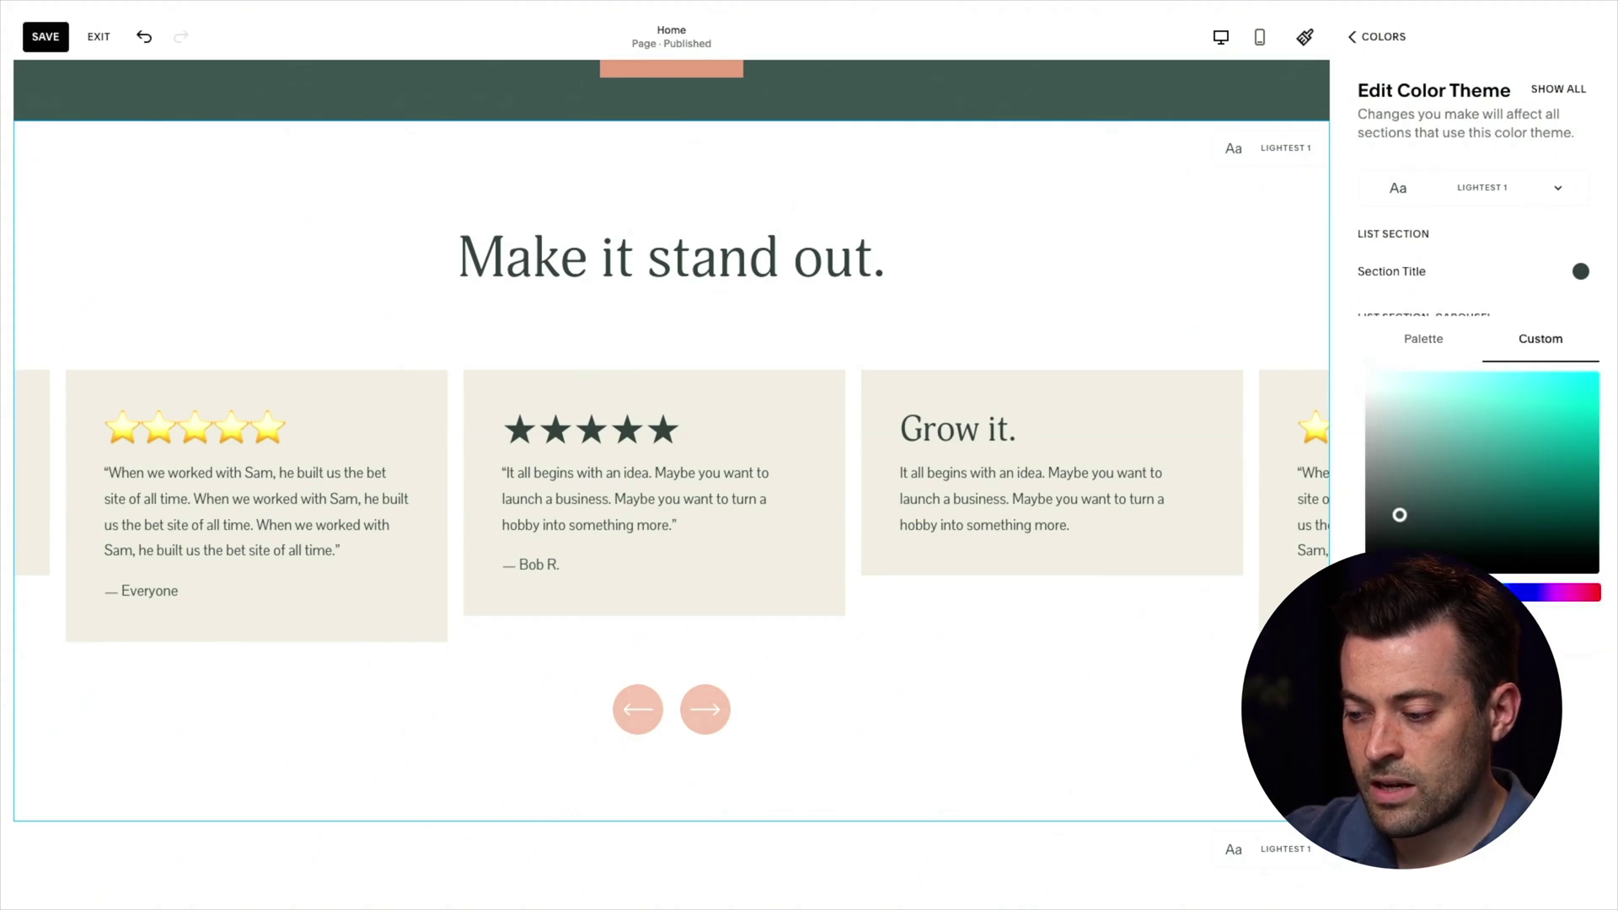
left_click_drag(1399, 515, 1599, 372)
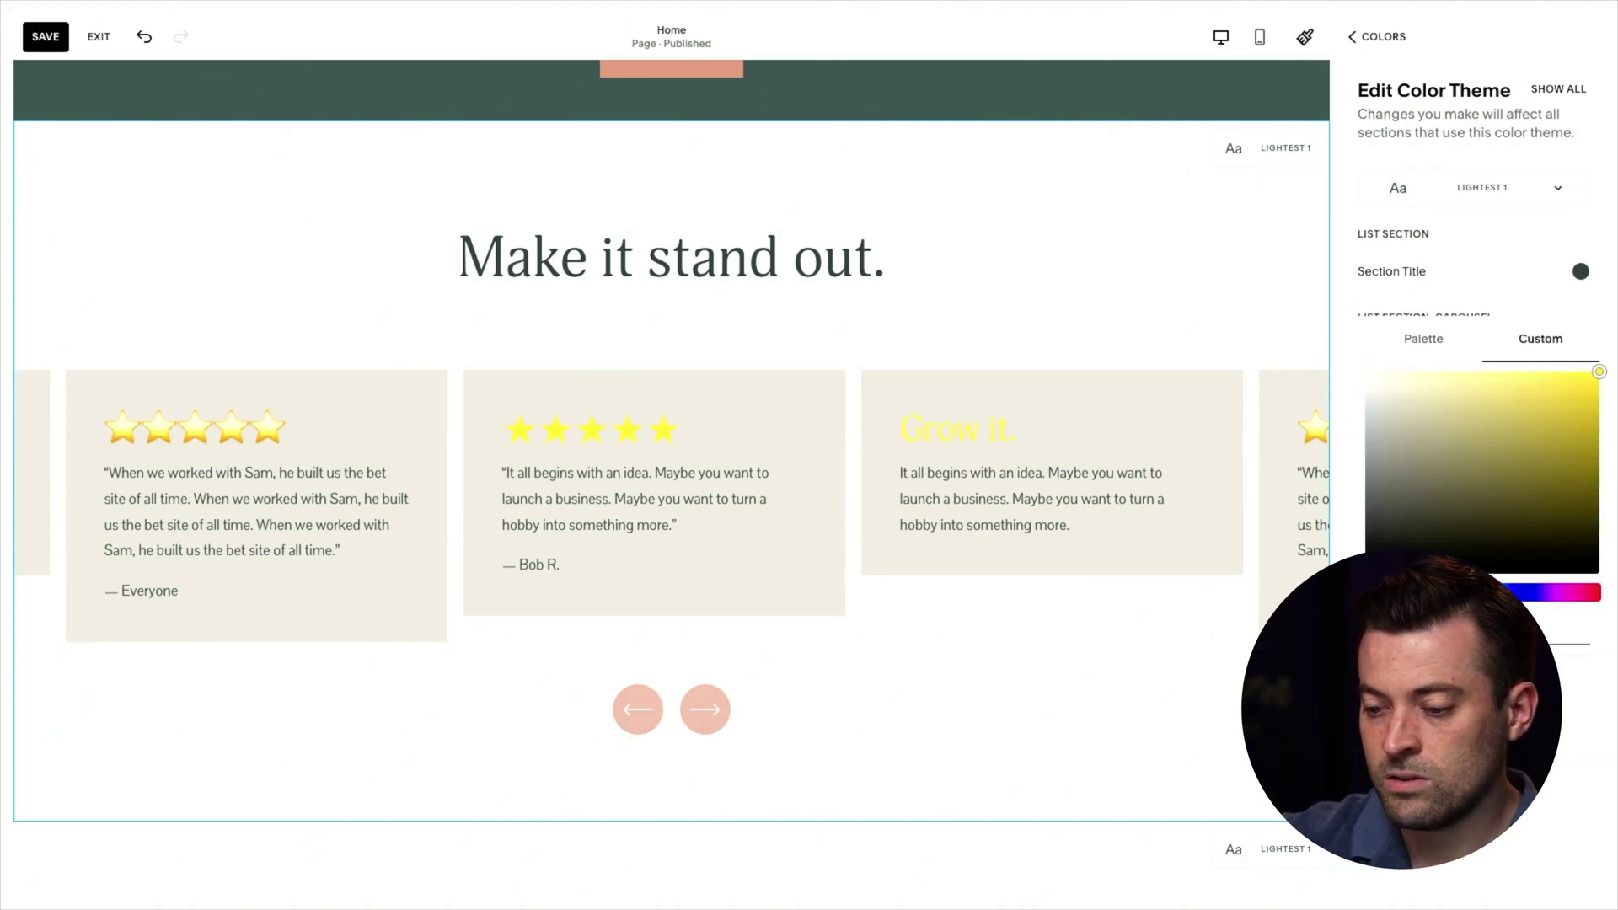
left_click(1483, 297)
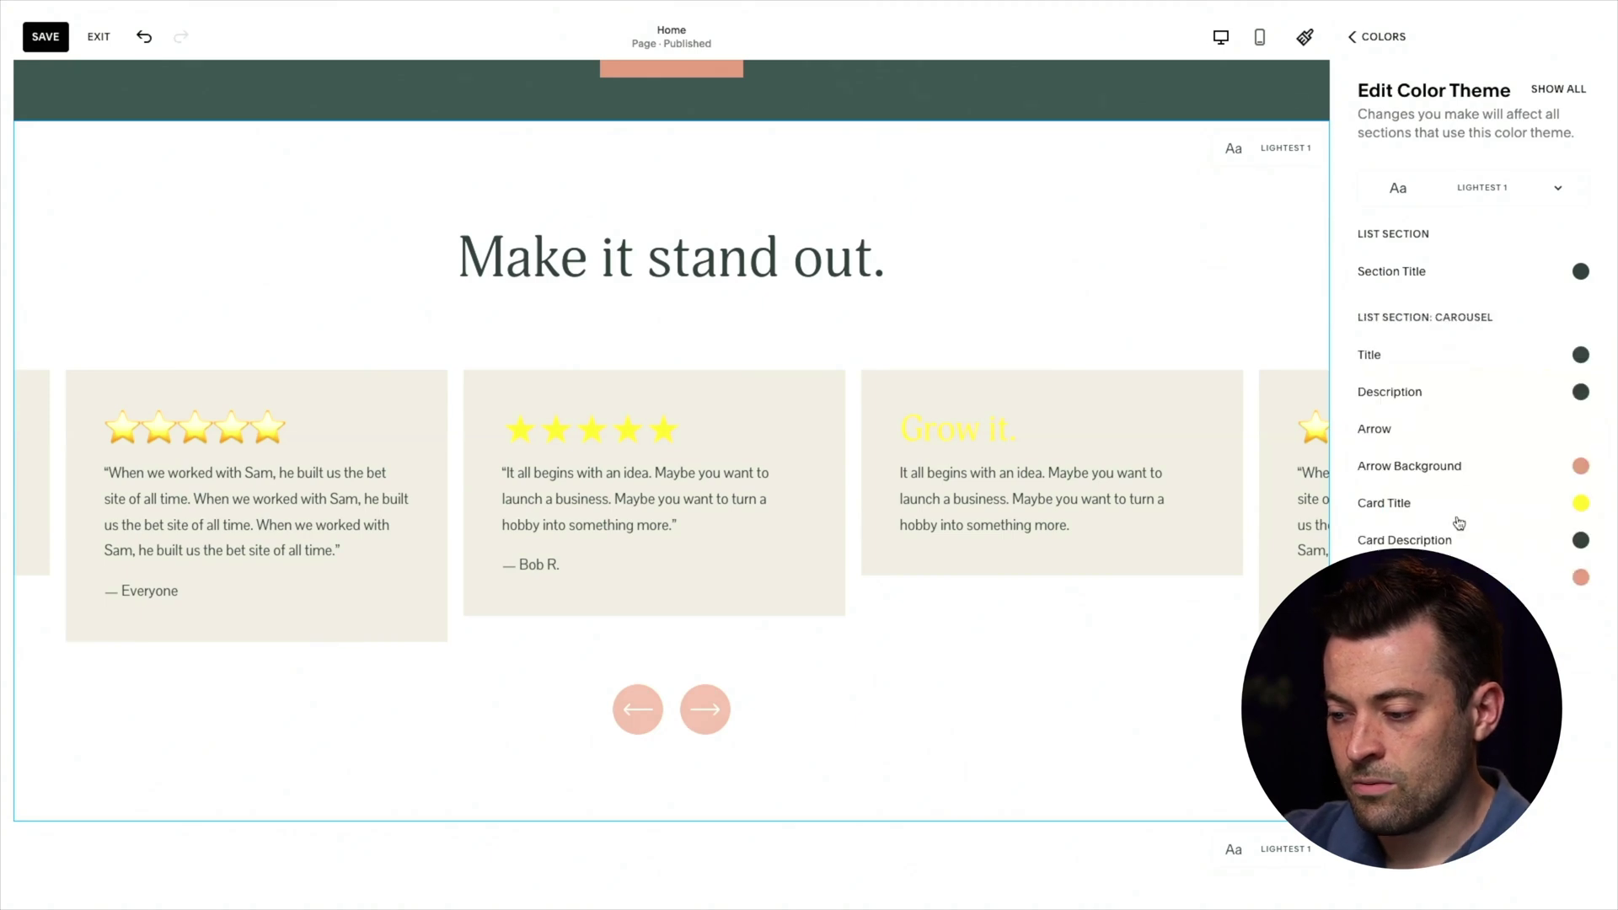
- Make the card description text white, leaving the carousel Title colour unchanged
left_click(1458, 526)
left_click(1383, 503)
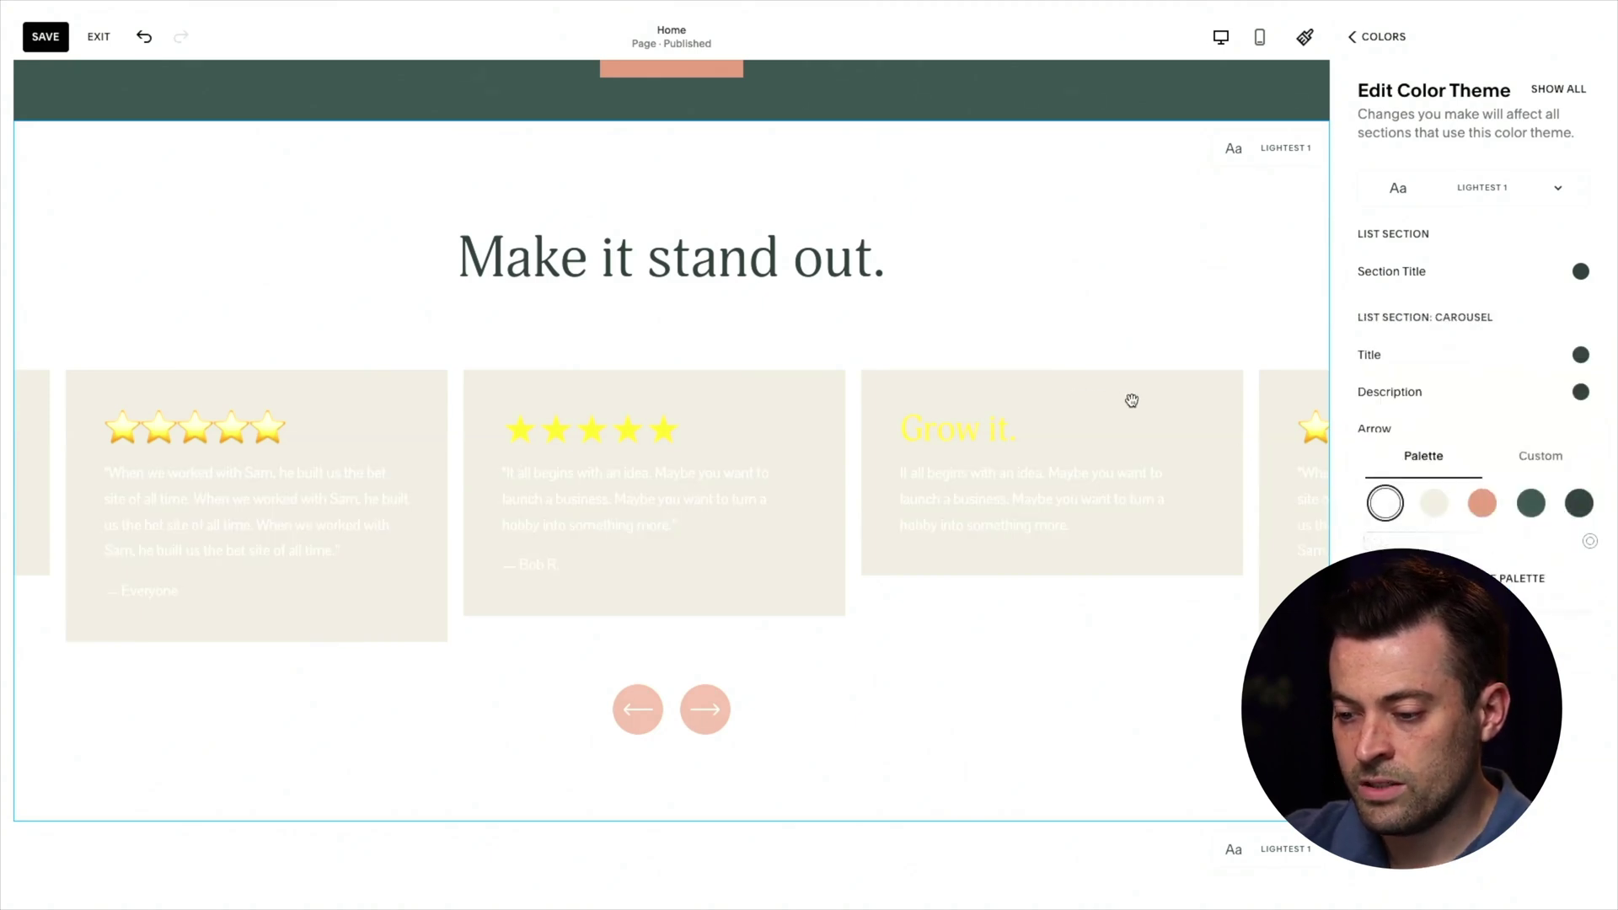
left_click(1411, 355)
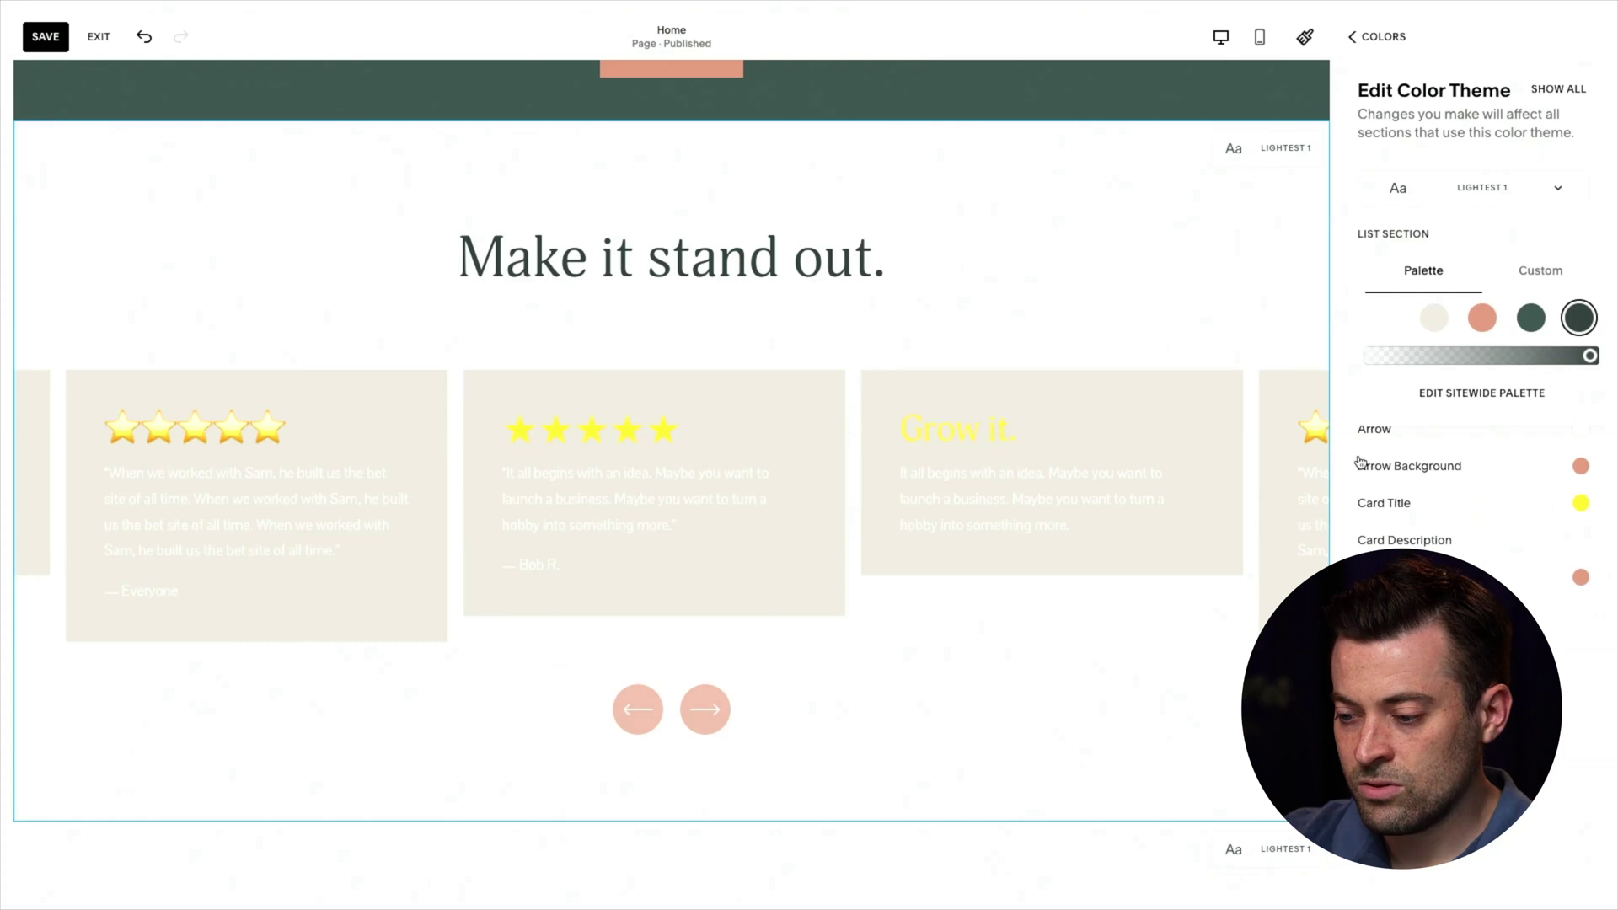
key("Escape")
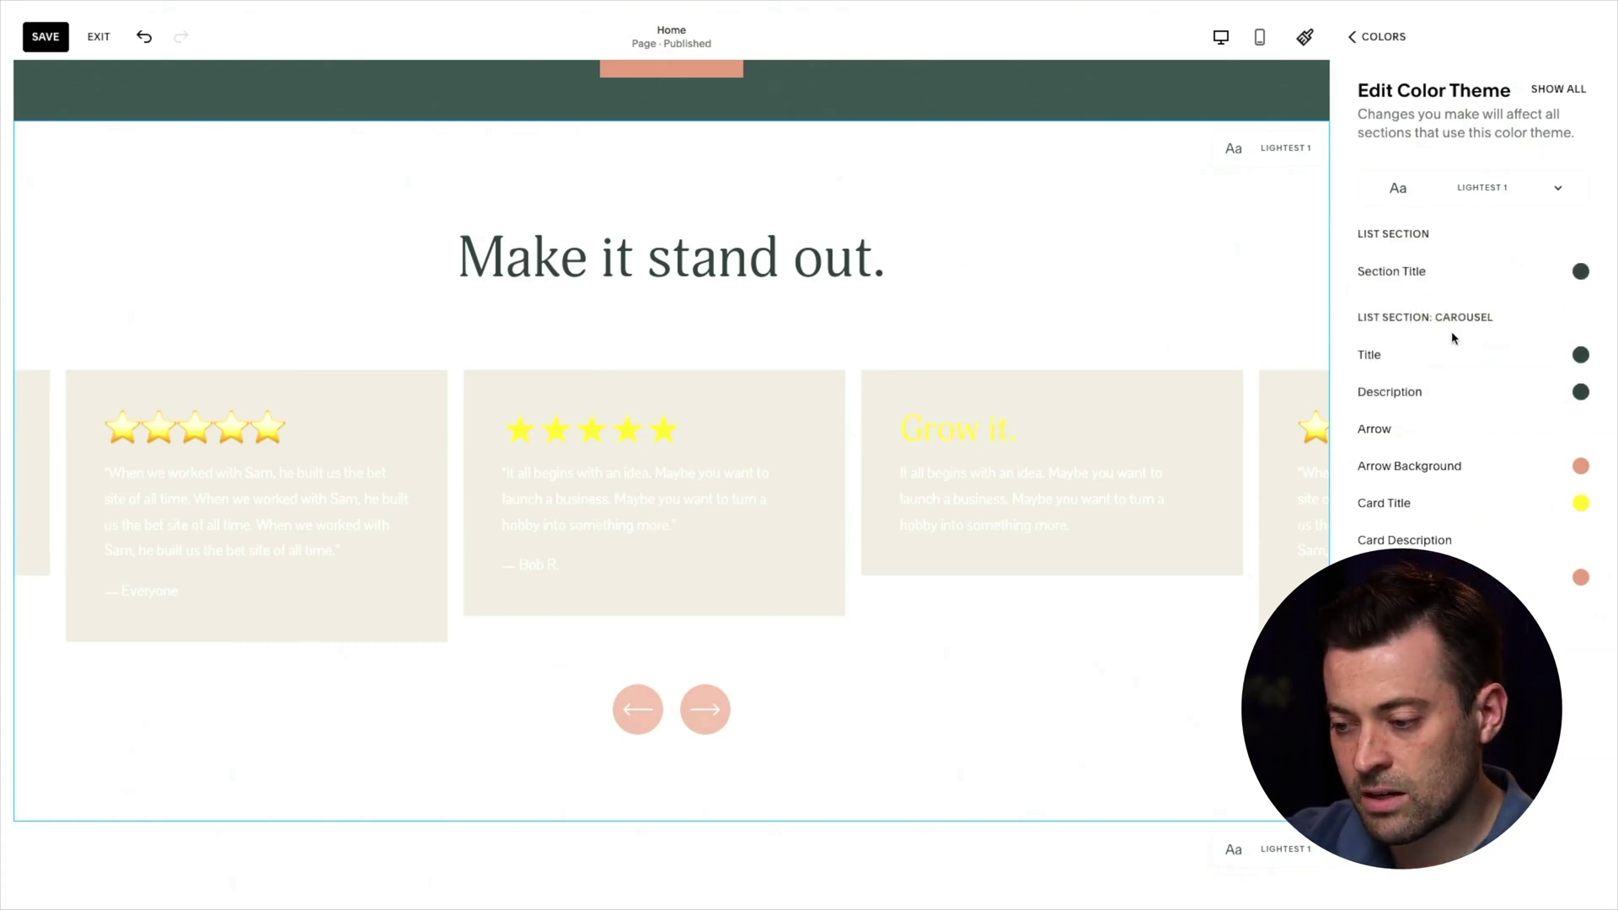
- Show all theme colours and search 'list' to find the List Section: Carousel settings
left_click(1561, 102)
scroll(1502, 402, "down", 2)
key("super+f")
type("list")
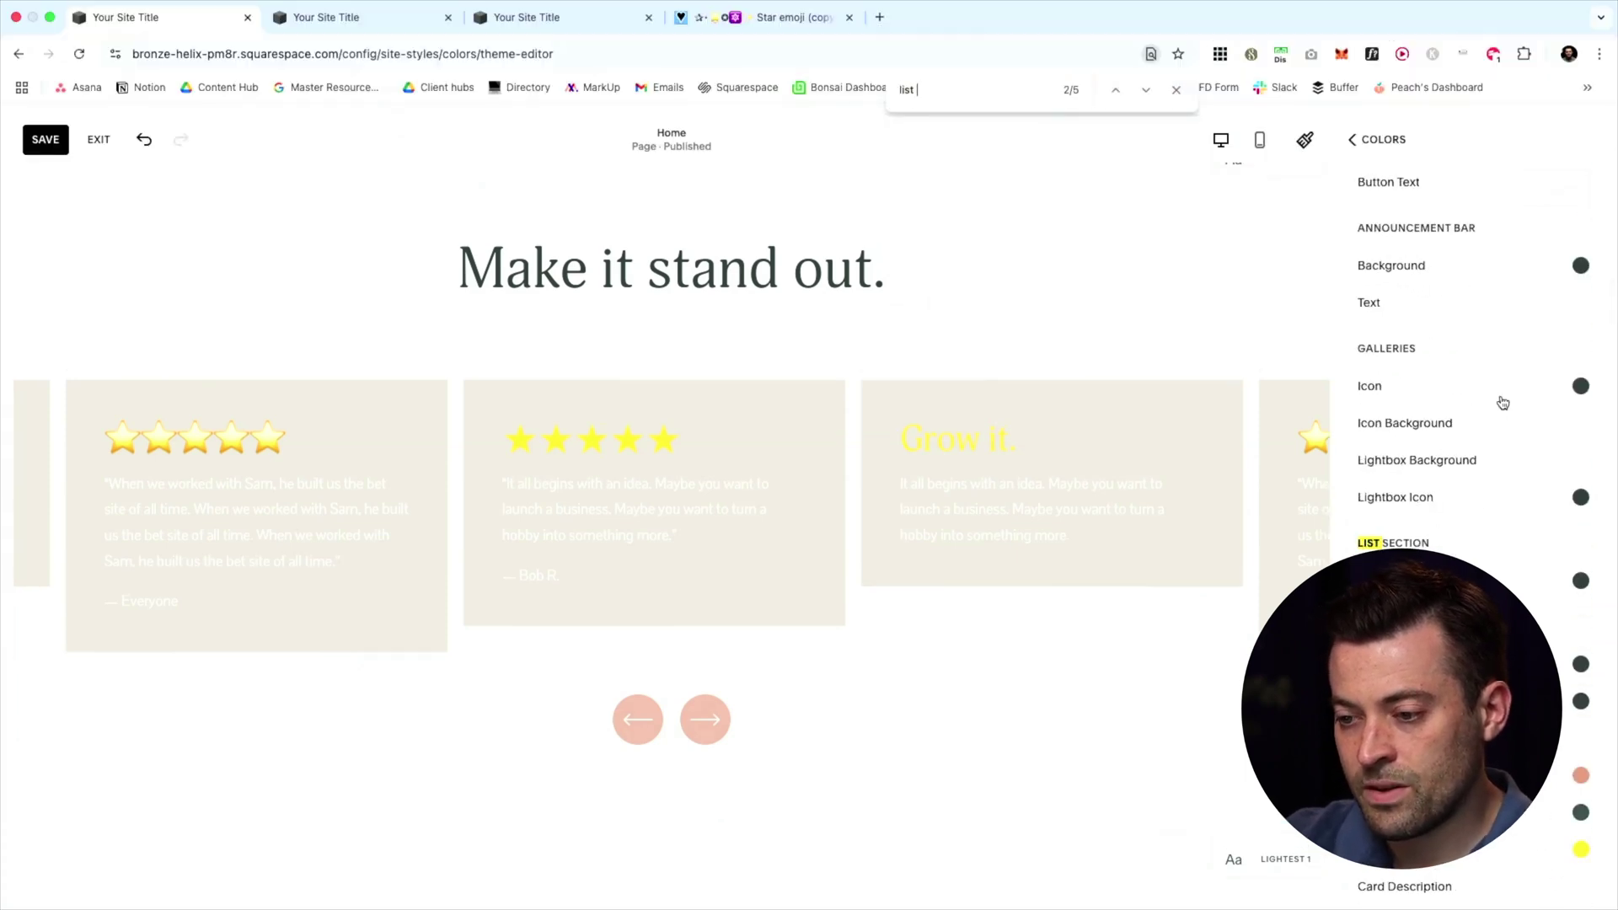
key("Return")
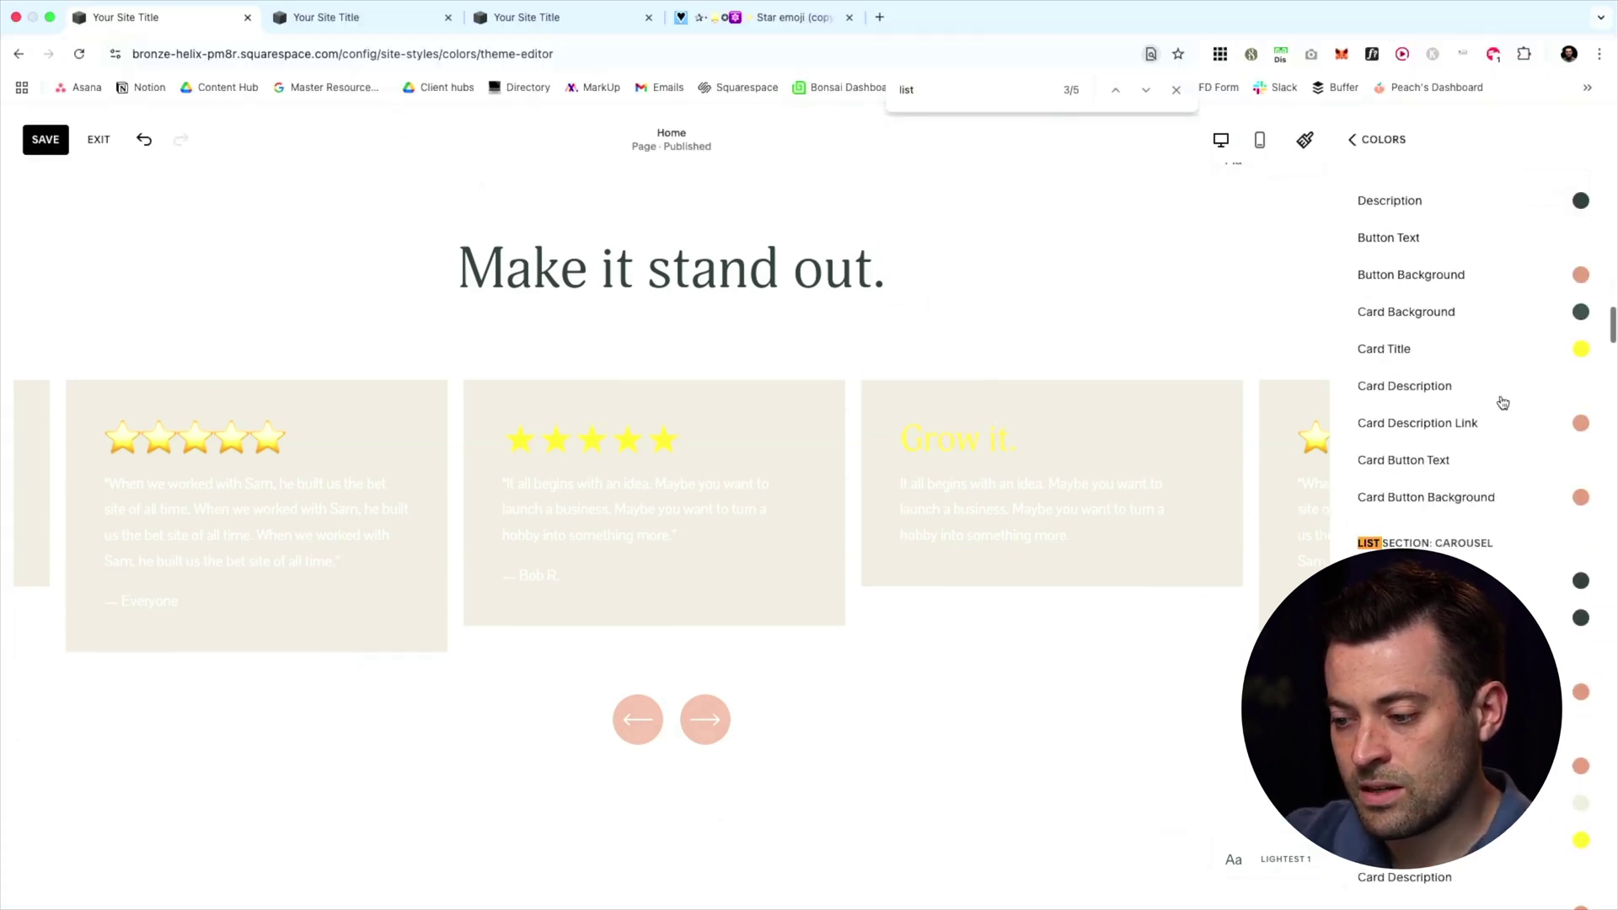
scroll(1467, 553, "down", 5)
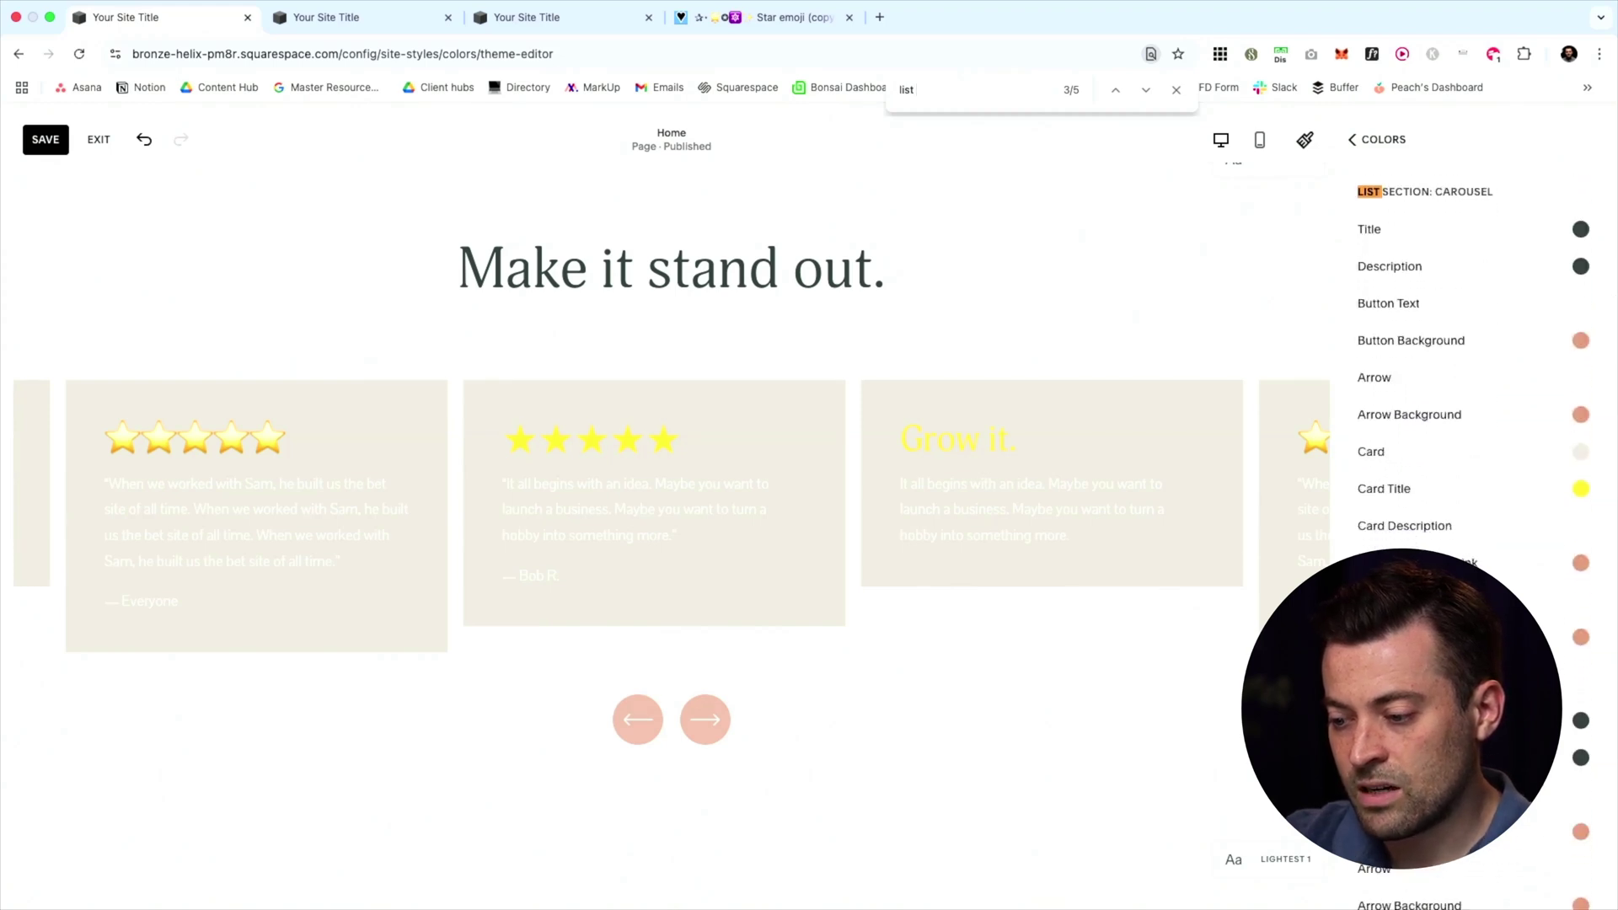
scroll(1474, 404, "up", 4)
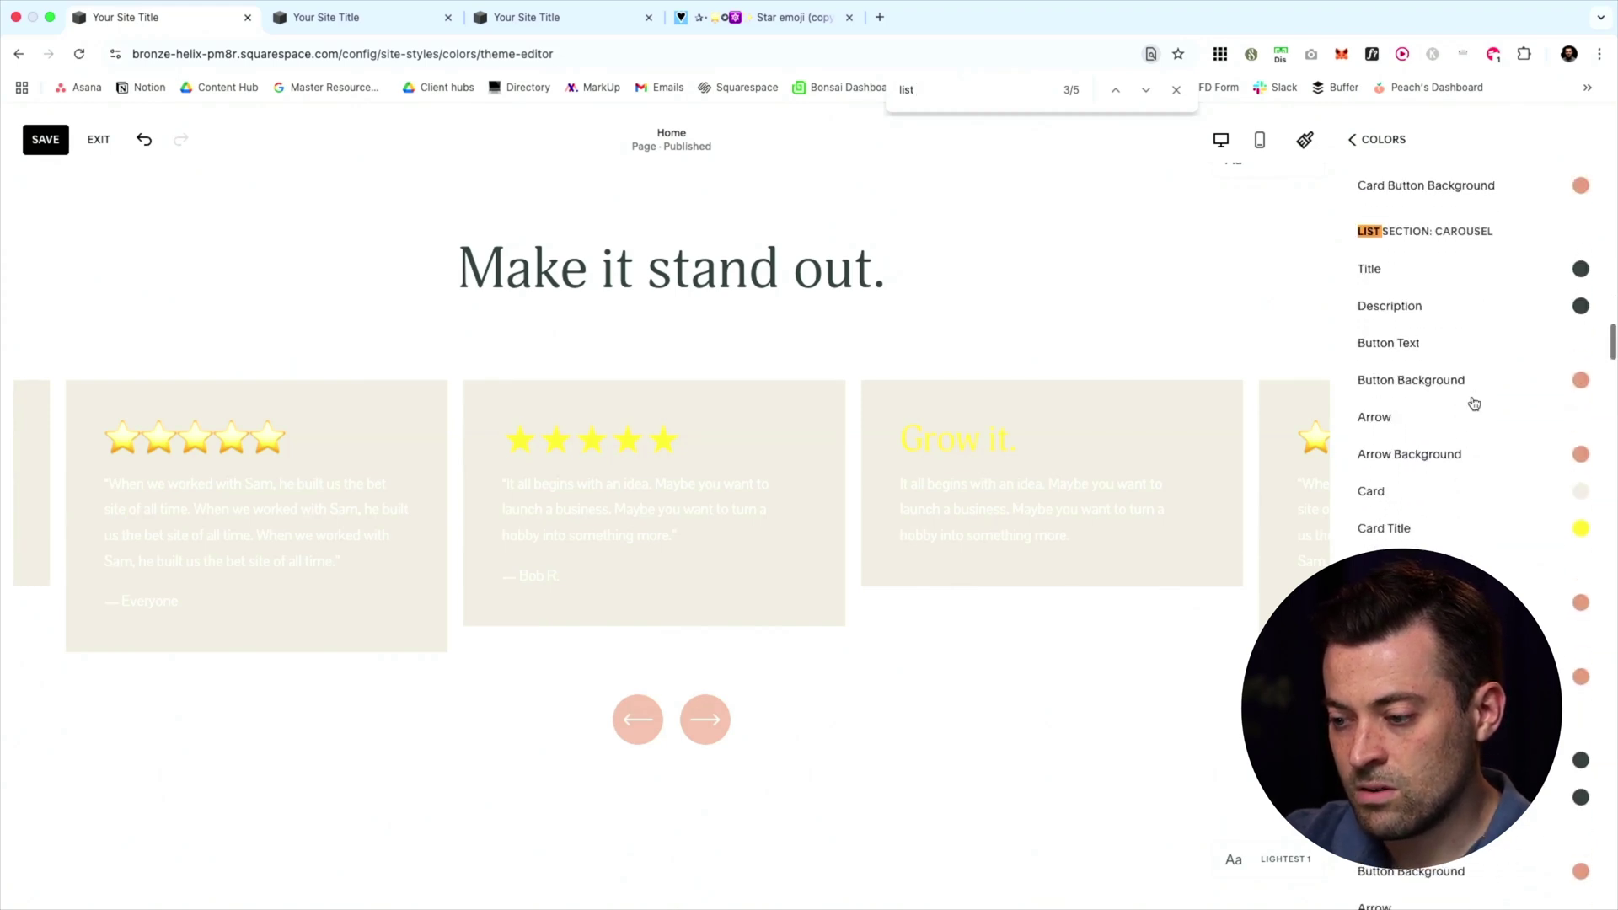
scroll(1474, 404, "down", 2)
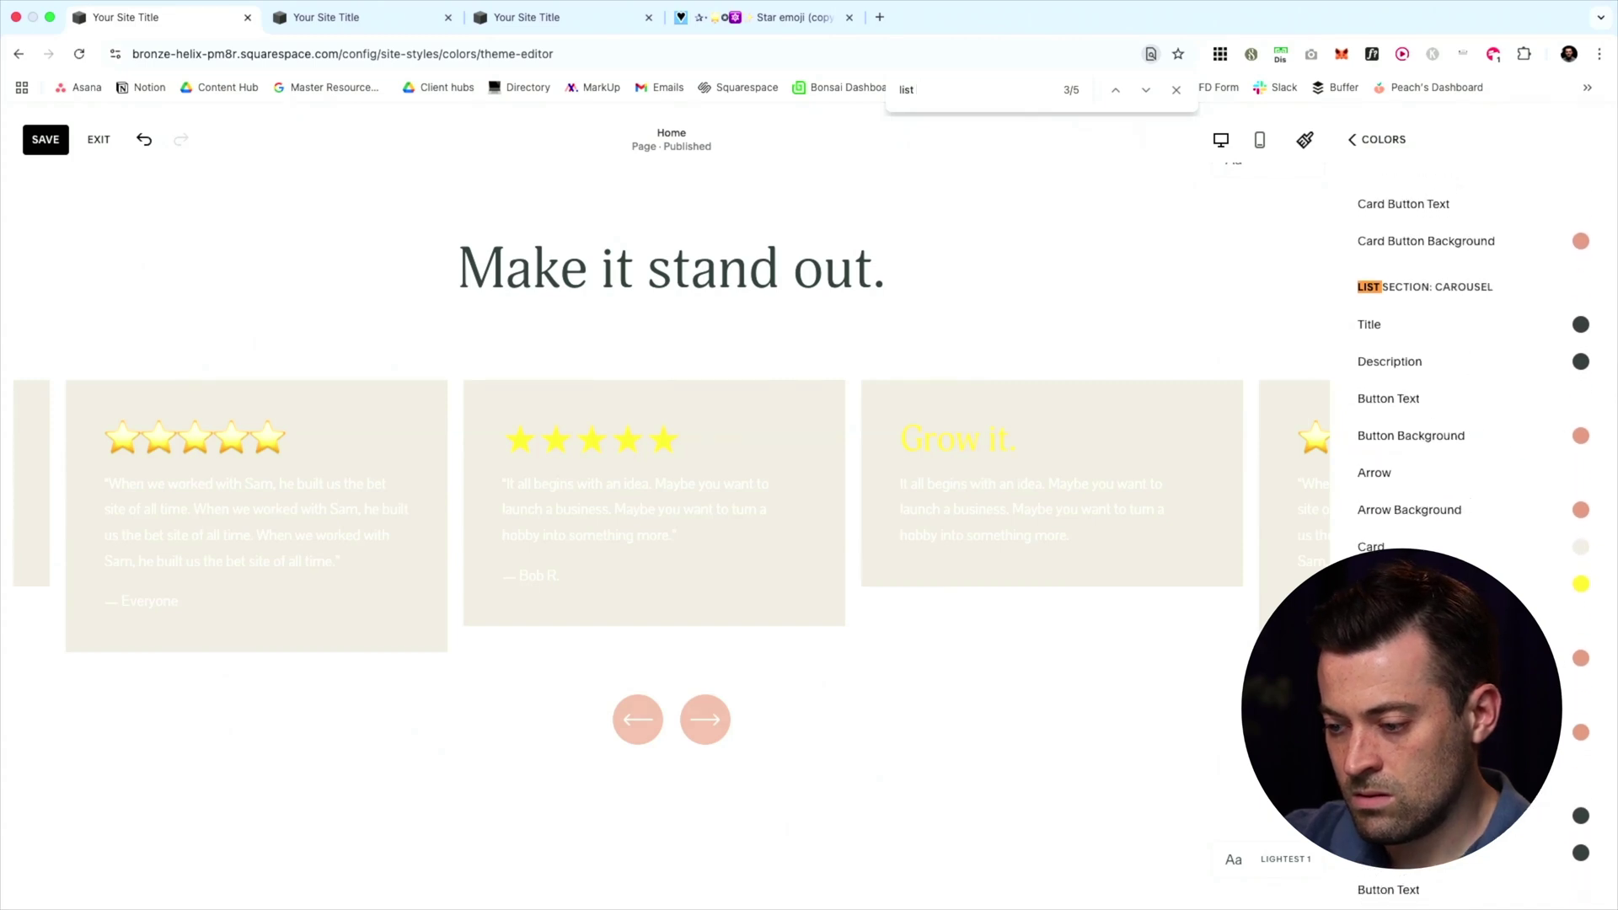
- Set the carousel card background to the darkest green swatch and save
left_click(1578, 547)
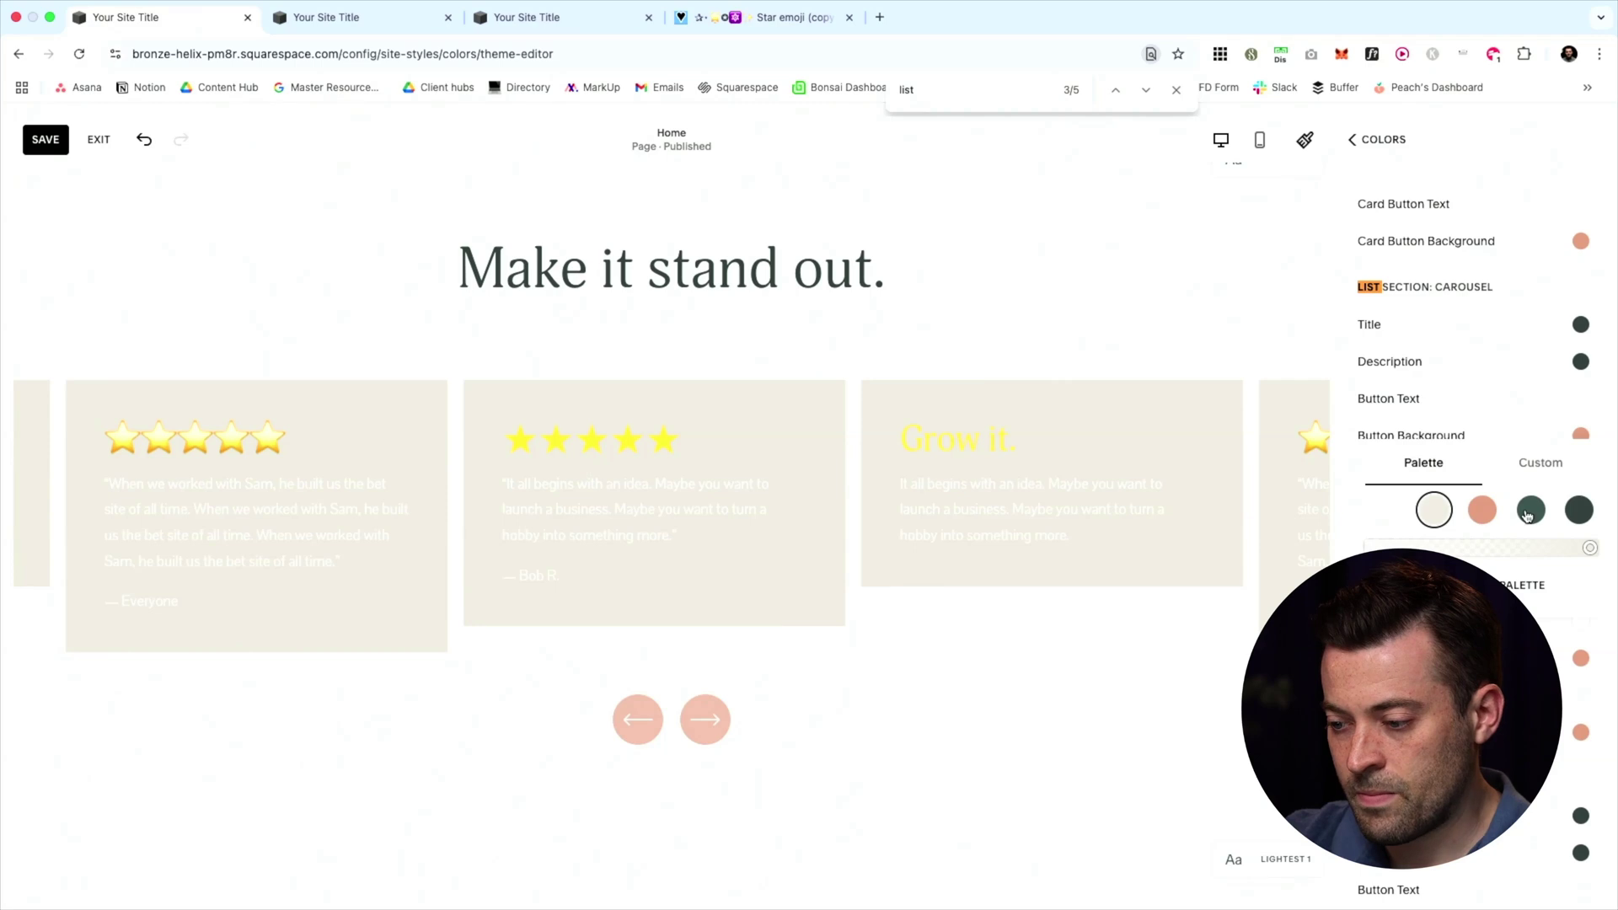
left_click(1579, 511)
left_click(1105, 640)
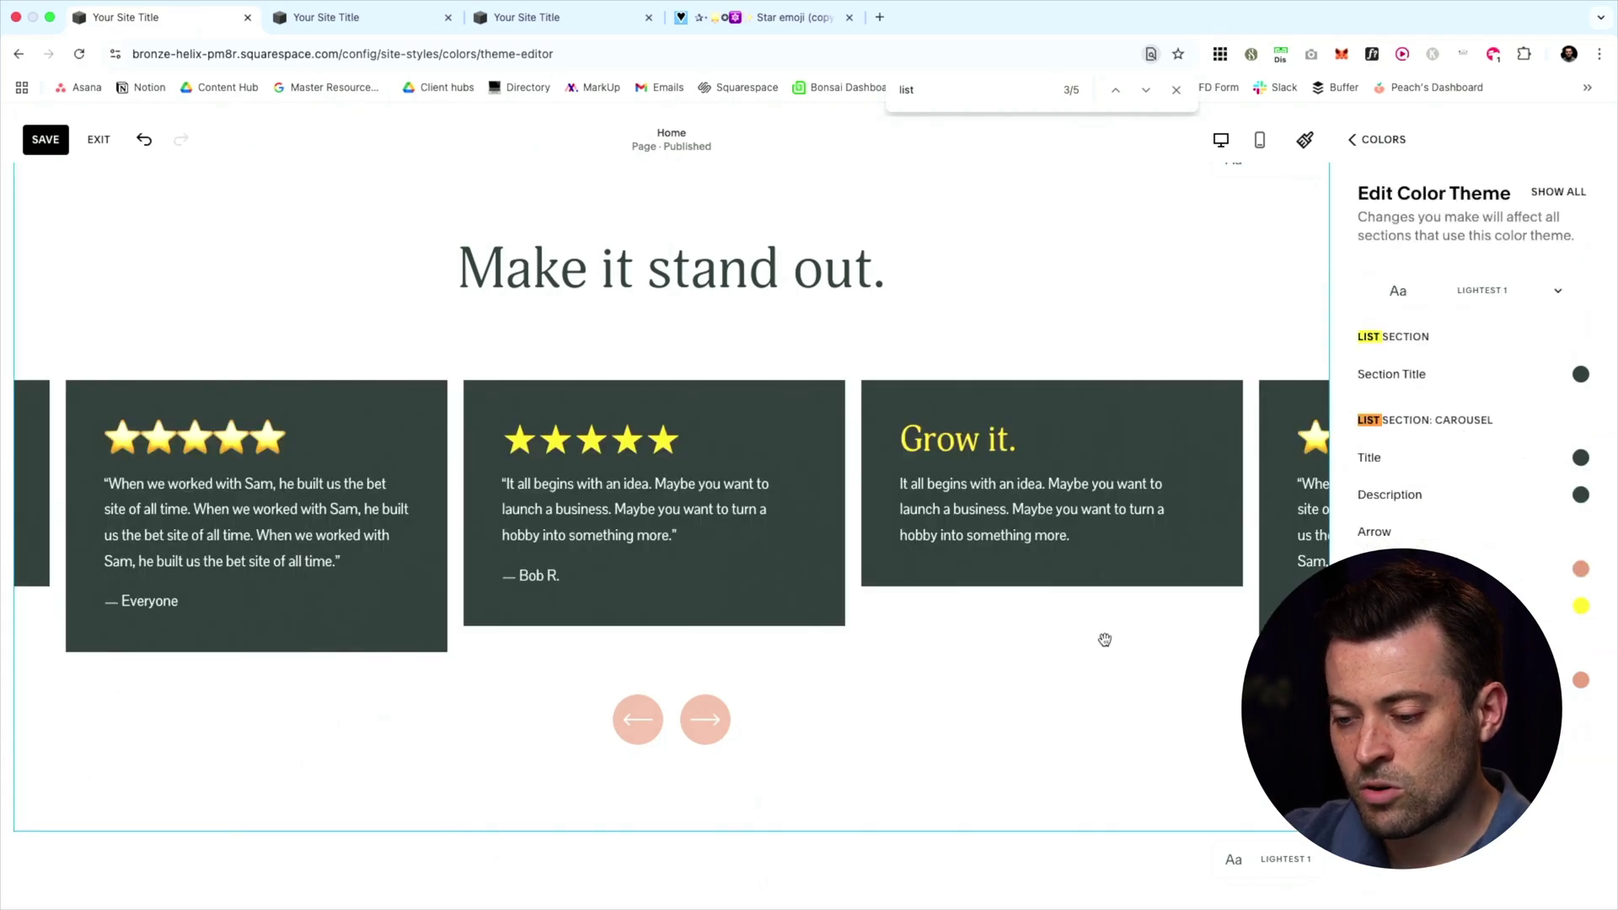
left_click_drag(1070, 474, 820, 477)
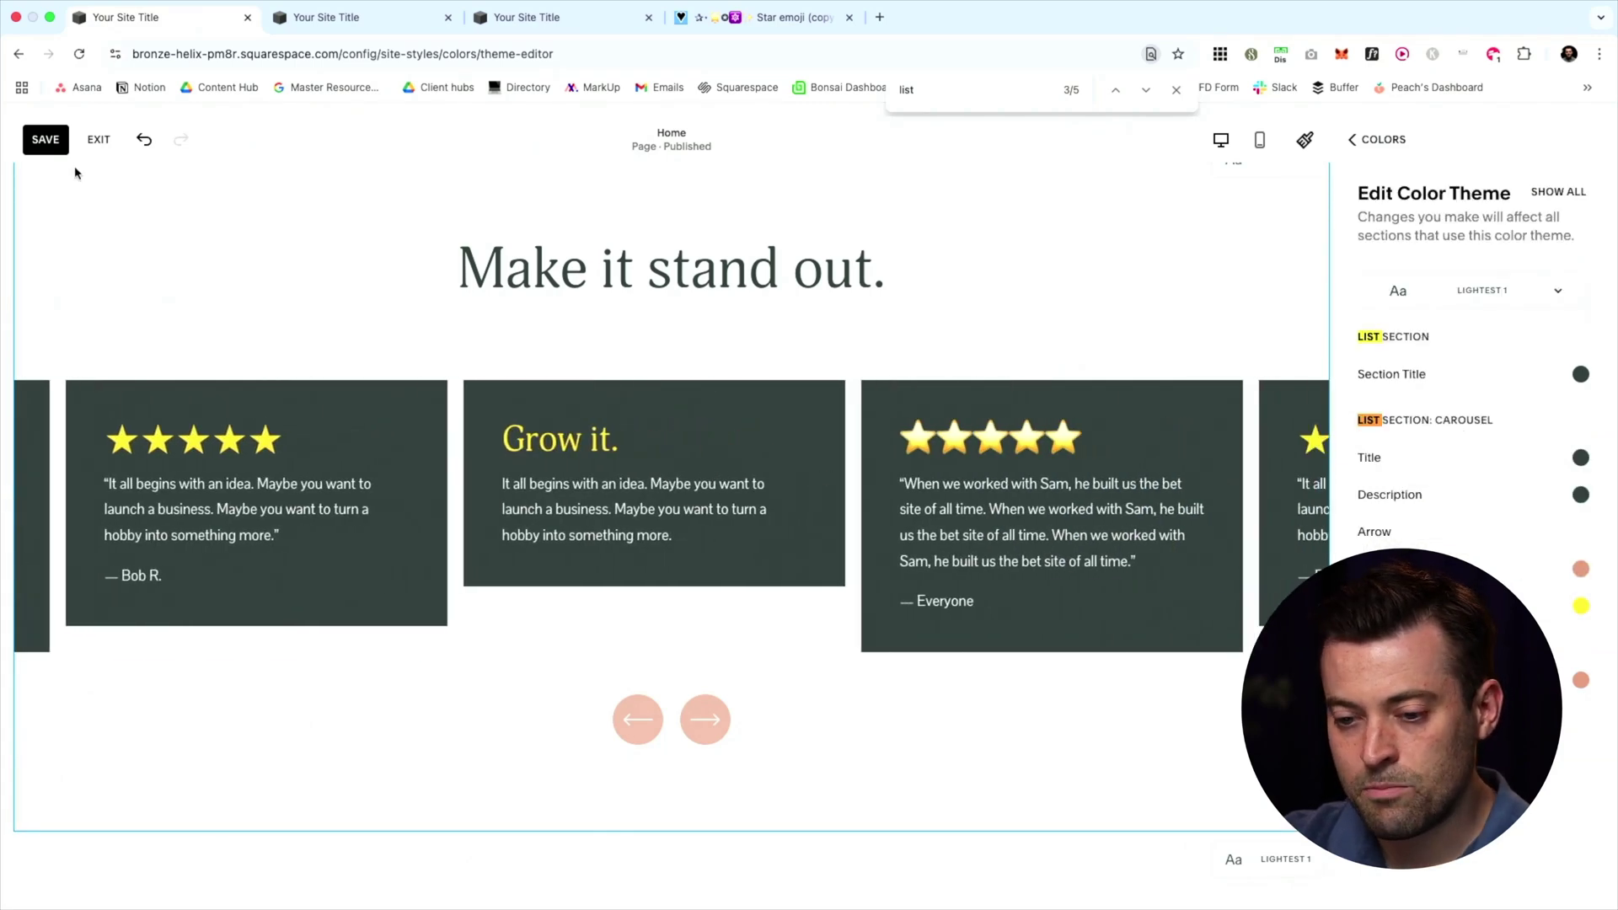
left_click(52, 148)
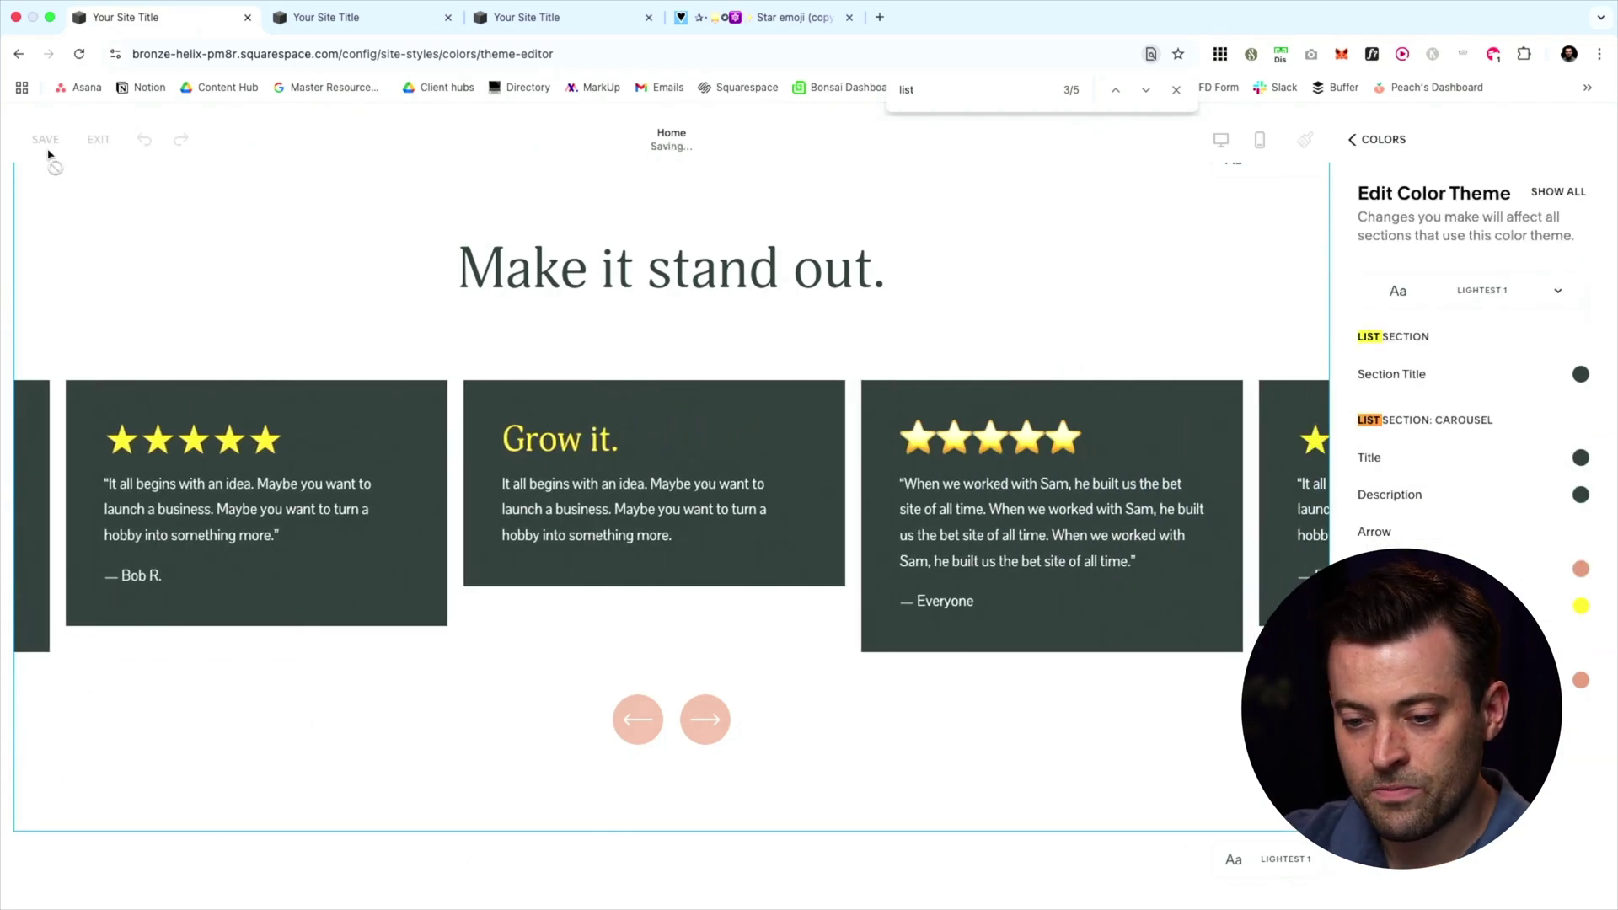
- Exit the editor and scroll the full-screen homepage preview to the dark green carousel
left_click(97, 140)
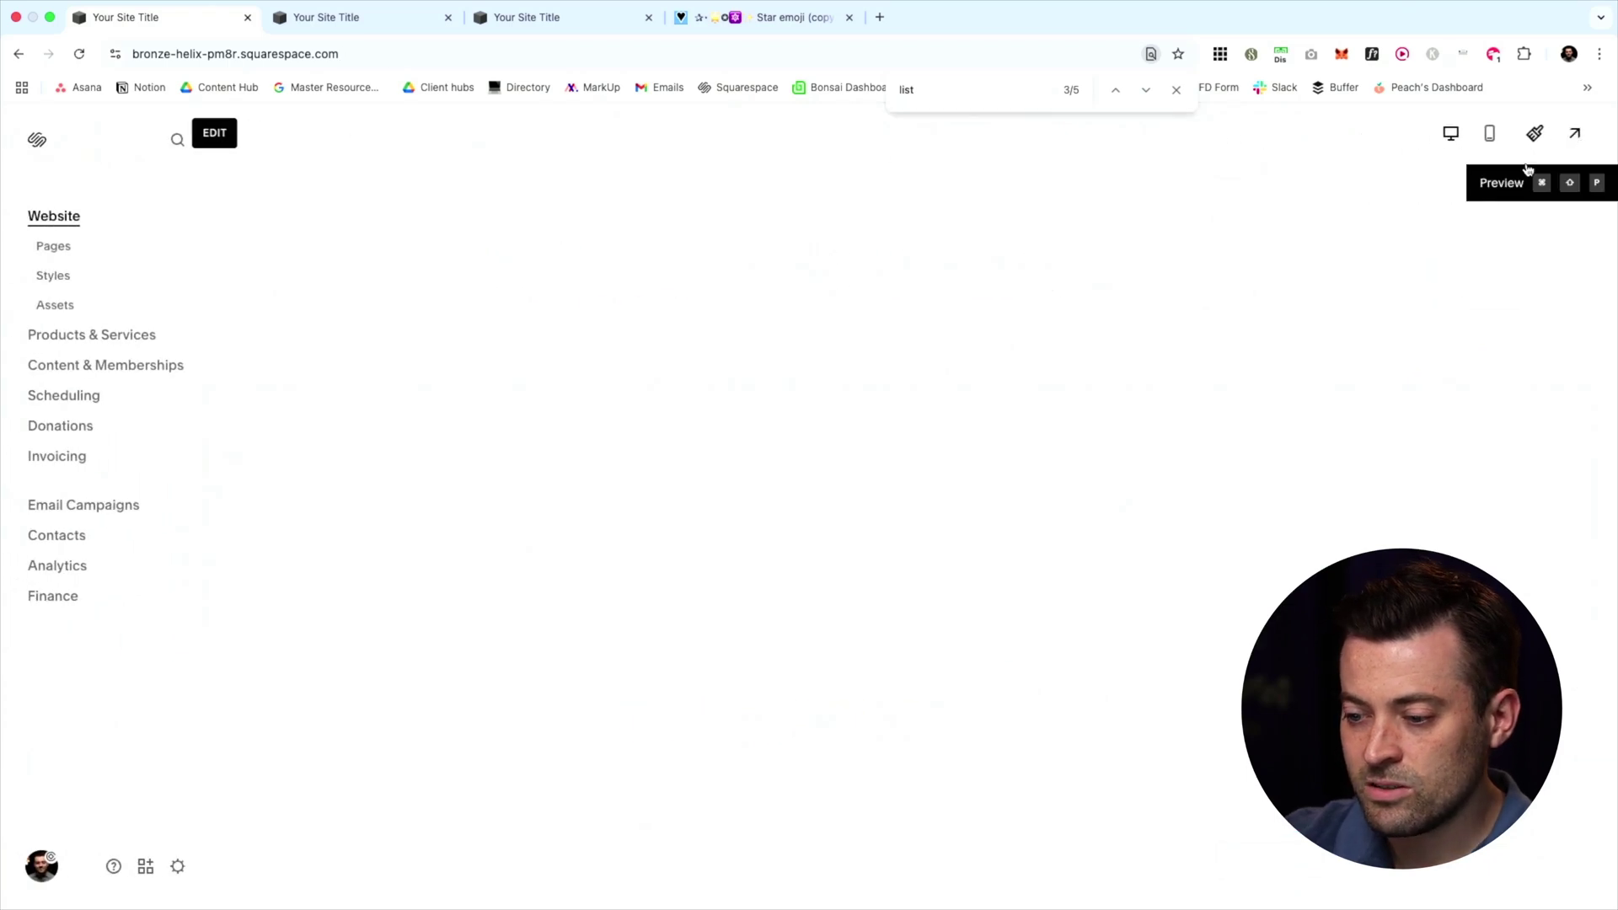
left_click(1574, 133)
scroll(1067, 412, "down", 15)
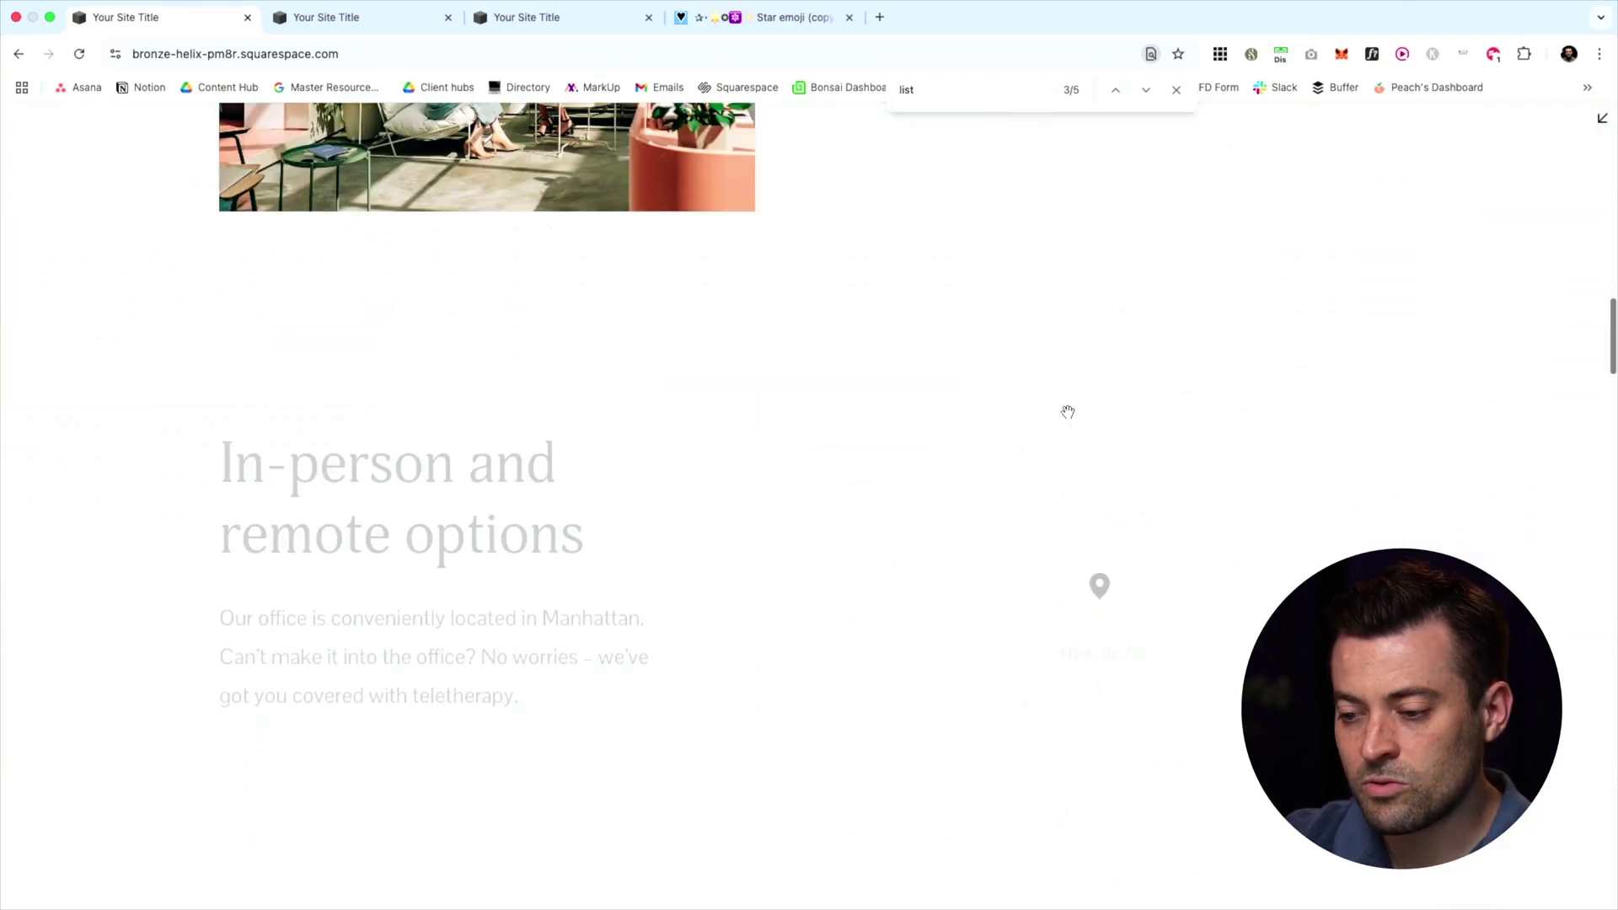
scroll(641, 543, "down", 15)
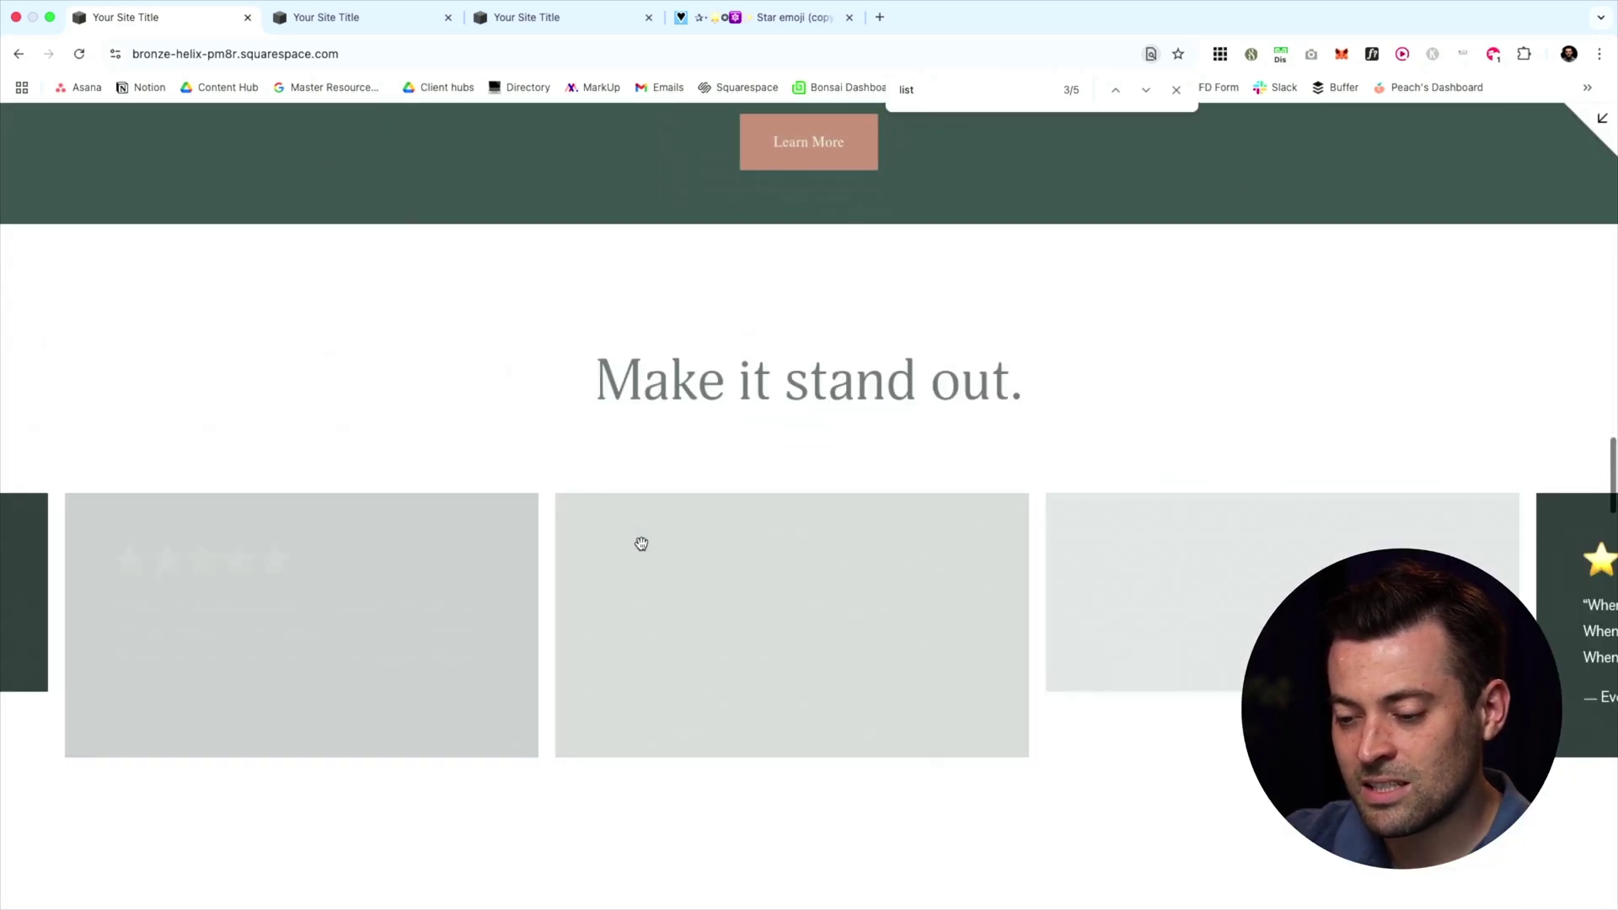
scroll(642, 543, "down", 3)
scroll(643, 548, "up", 2)
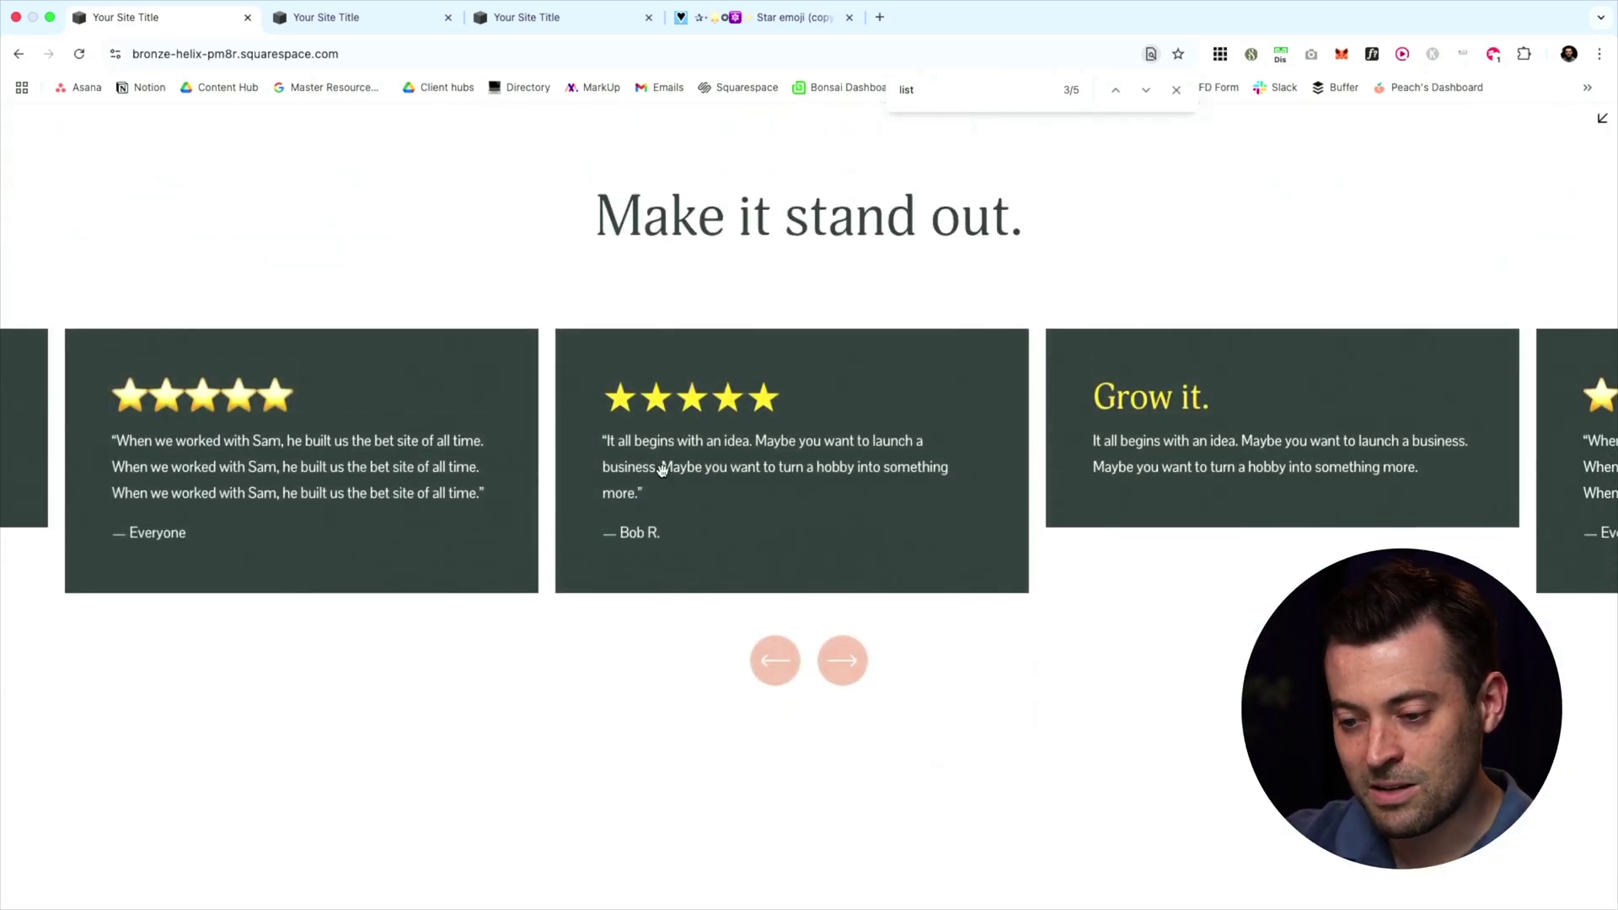